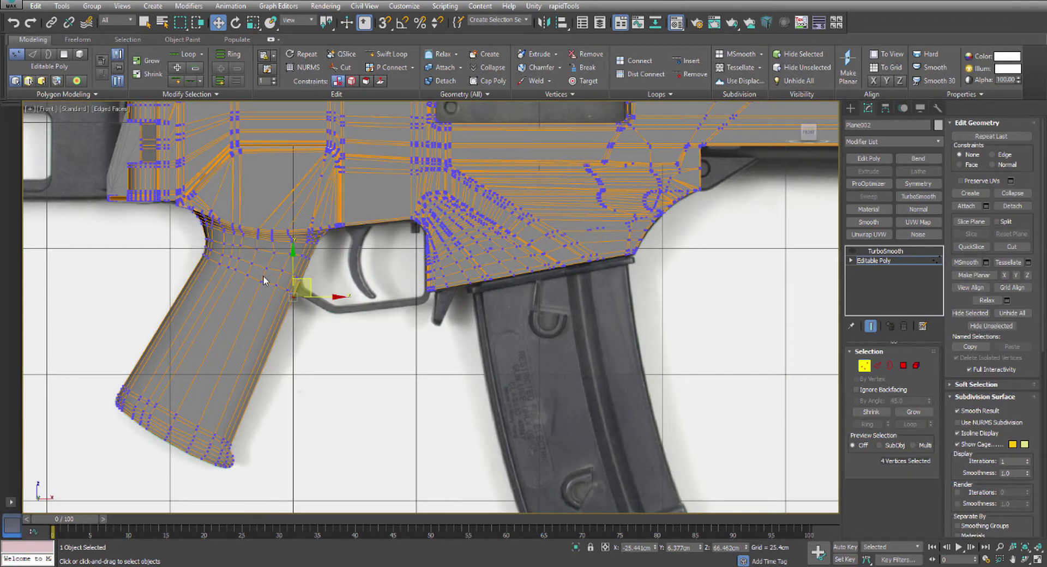
# Align the grip's front-edge vertices with the lower and upper ends of the trigger guard joint in the reference, and turn off Show Cage
pyautogui.scroll(5, 298, 295)
pyautogui.scroll(3, 327, 312)
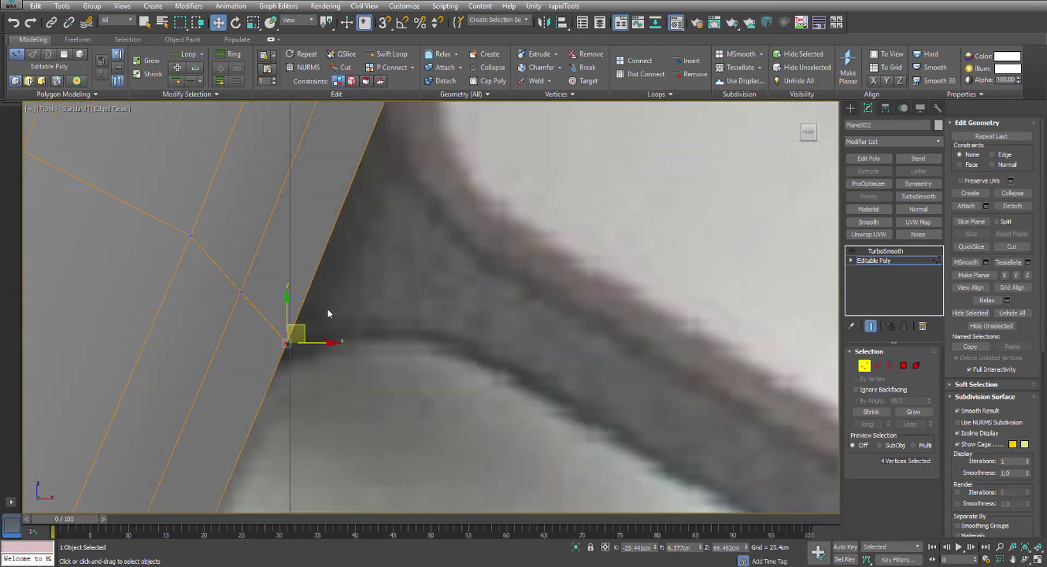
pyautogui.moveTo(305, 326); pyautogui.dragTo(299, 338)
pyautogui.scroll(-2, 320, 319)
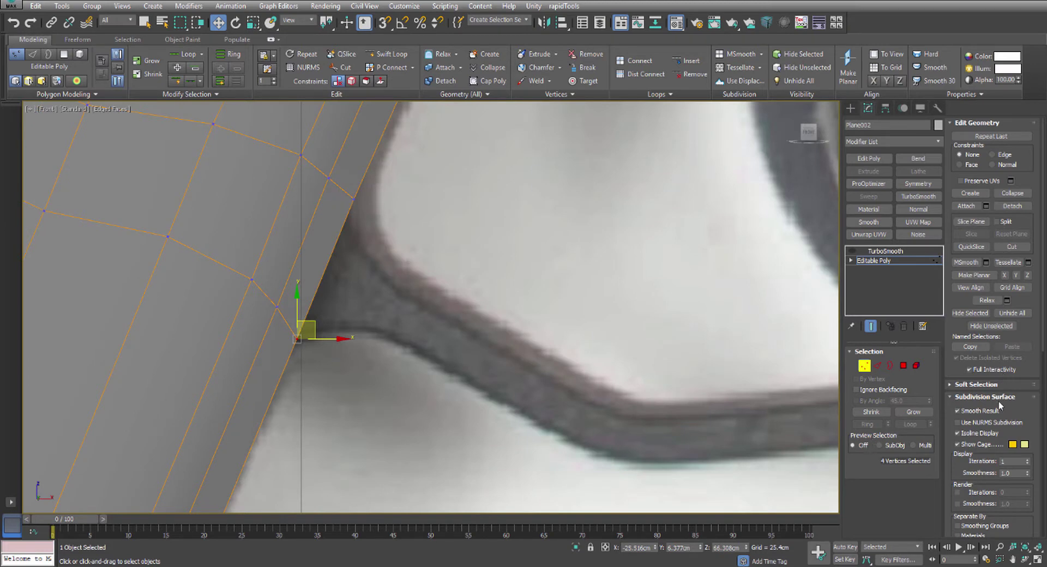
pyautogui.click(959, 445)
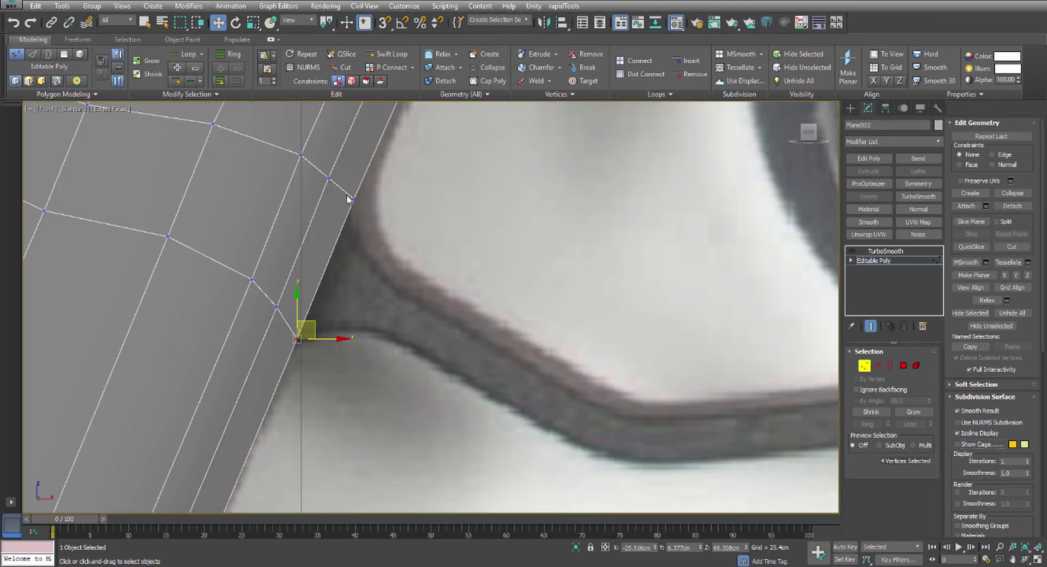
pyautogui.moveTo(351, 199); pyautogui.dragTo(376, 176)
# Show the model with edged faces in the Perspective view, looking at the front of the grip
pyautogui.hotkey('alt', 'w')
pyautogui.middleClick(551, 374)
pyautogui.hotkey('alt', 'w')
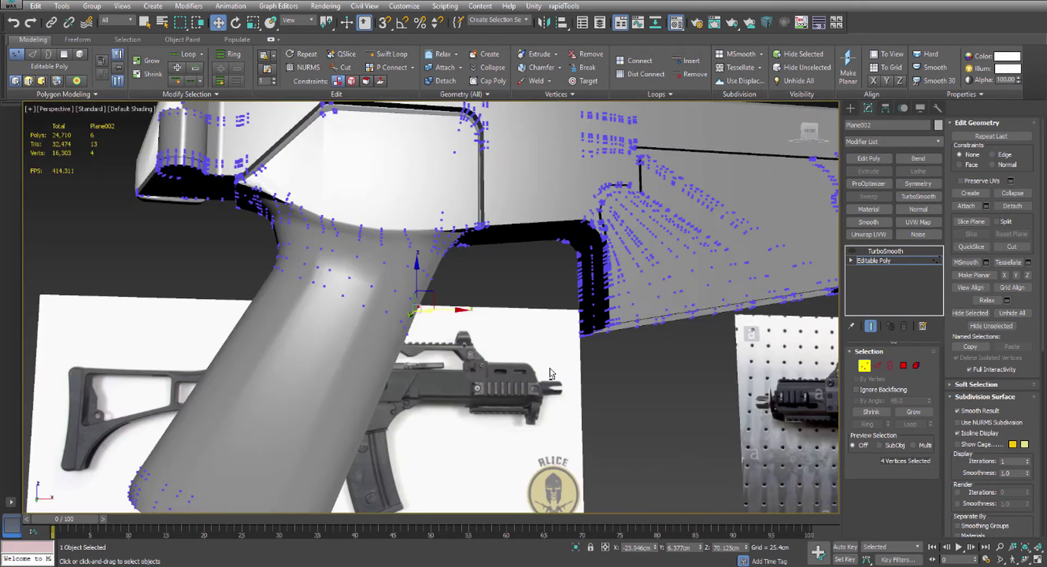
pyautogui.click(134, 110)
pyautogui.click(170, 223)
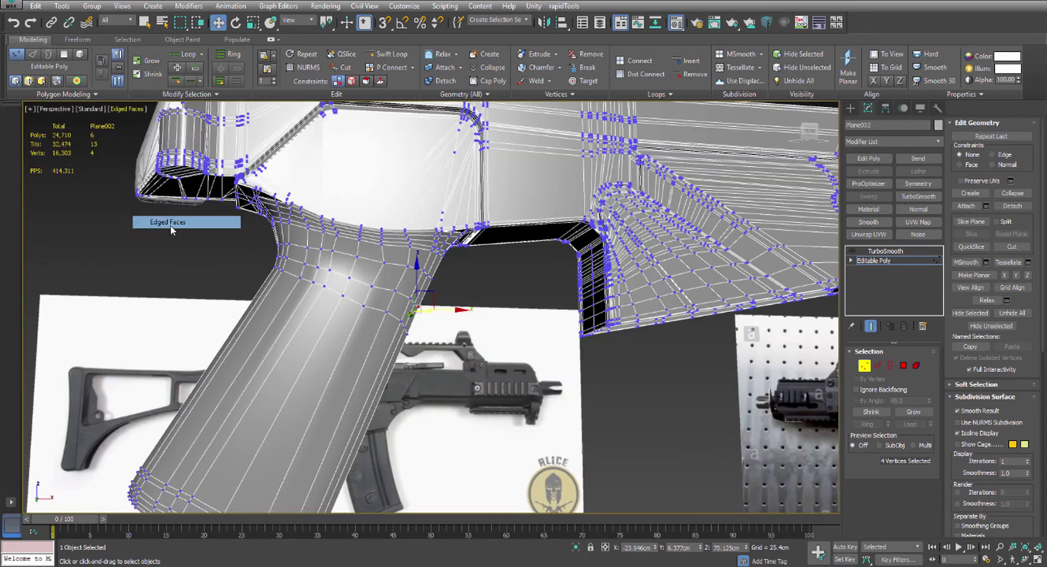
pyautogui.keyDown('alt'); pyautogui.moveTo(475, 323); pyautogui.dragTo(409, 332, button='middle'); pyautogui.keyUp('alt')
pyautogui.scroll(5, 408, 332)
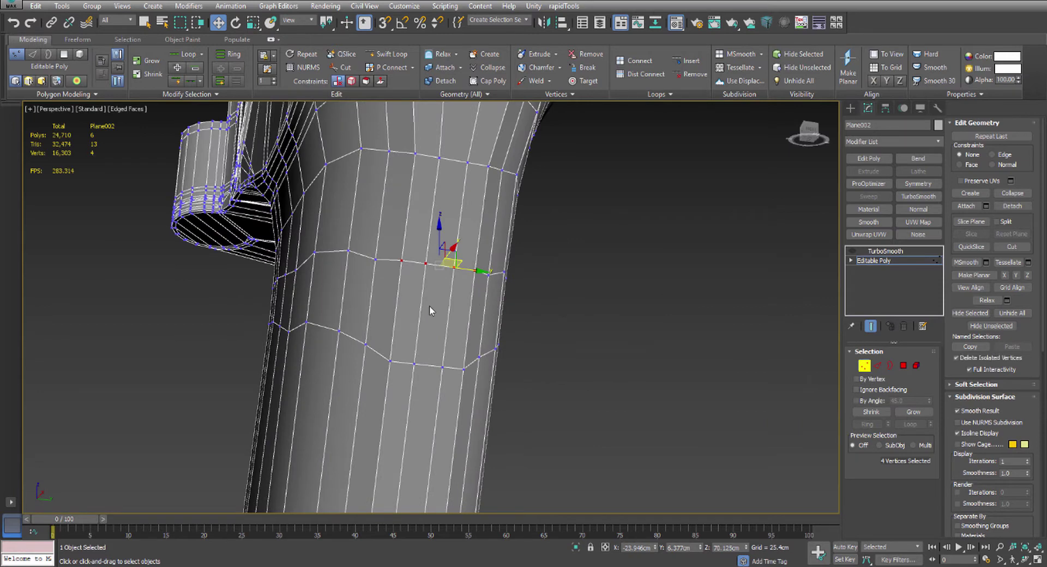
# Check the grip in the Windows Photo Viewer reference photo and select the three centre-front grip polygons where the trigger guard attaches
pyautogui.press('4')
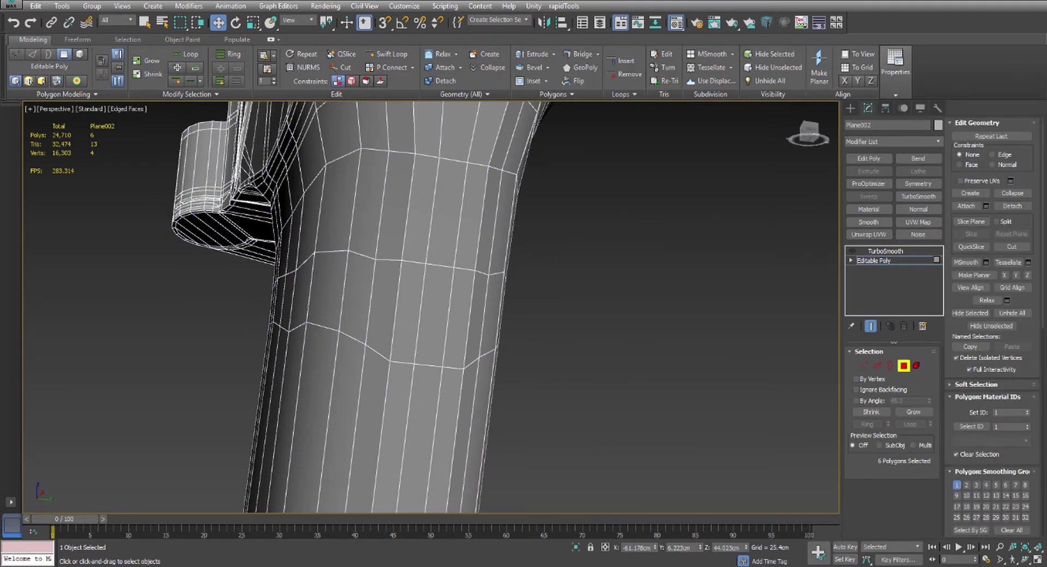
pyautogui.hotkey('alt', 'Tab')
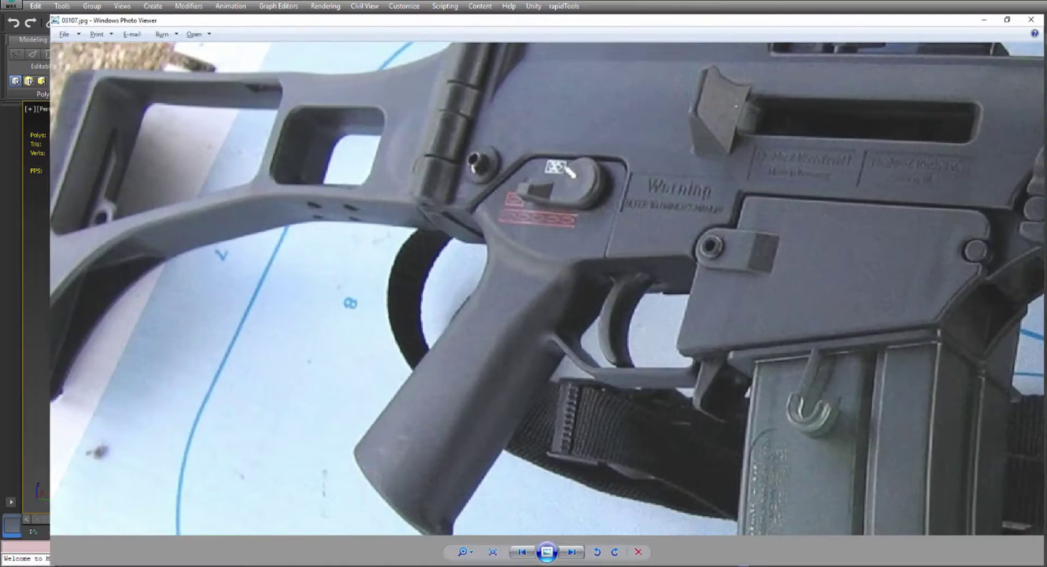
pyautogui.scroll(3, 552, 300)
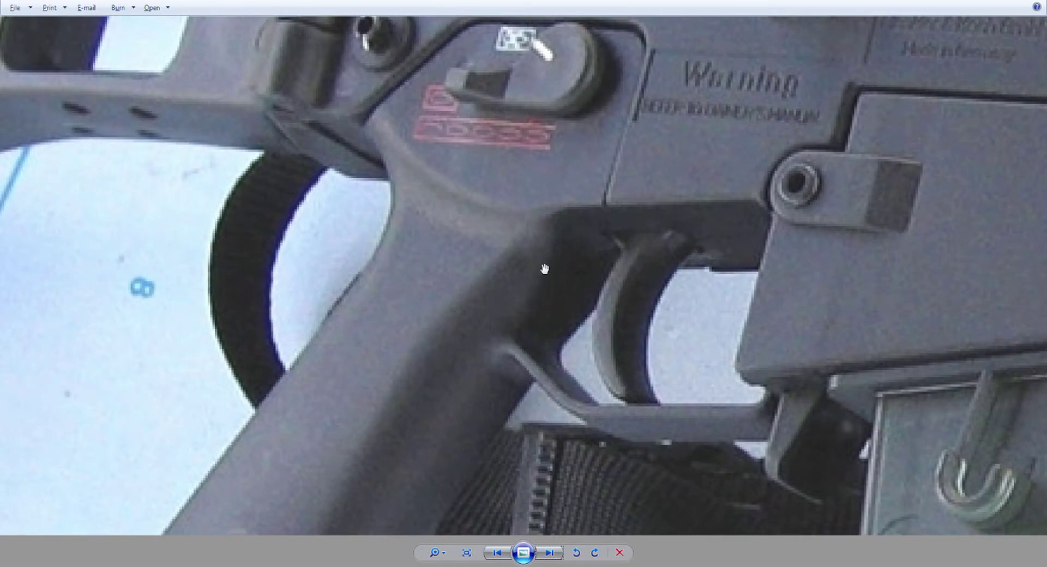
pyautogui.hotkey('alt', 'Tab')
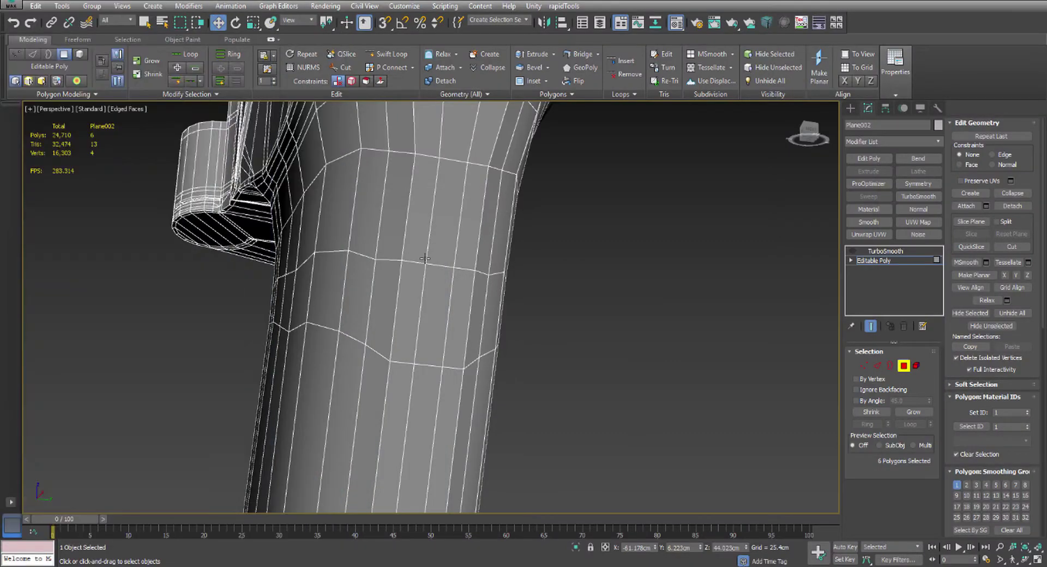
pyautogui.click(417, 278)
pyautogui.keyDown('ctrl'); pyautogui.click(433, 280); pyautogui.keyUp('ctrl')
pyautogui.keyDown('ctrl'); pyautogui.click(462, 283); pyautogui.keyUp('ctrl')
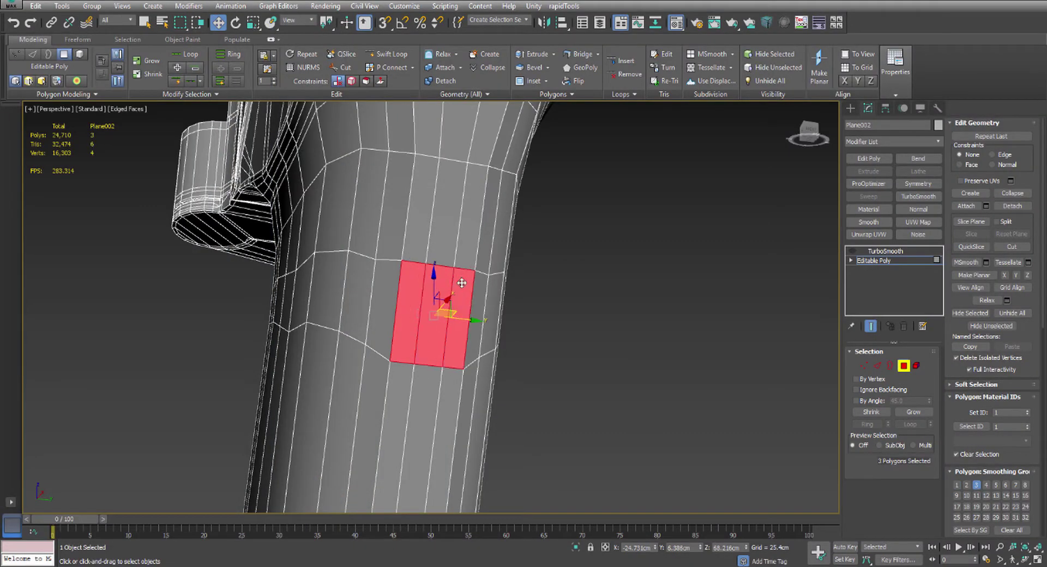
pyautogui.keyDown('ctrl'); pyautogui.click(391, 274); pyautogui.keyUp('ctrl')
pyautogui.keyDown('ctrl'); pyautogui.click(480, 292); pyautogui.keyUp('ctrl')
pyautogui.scroll(-4, 513, 278)
pyautogui.keyDown('alt'); pyautogui.moveTo(513, 279); pyautogui.dragTo(592, 267, button='middle'); pyautogui.keyUp('alt')
pyautogui.keyDown('alt'); pyautogui.click(458, 278); pyautogui.keyUp('alt')
pyautogui.keyDown('alt'); pyautogui.click(501, 274); pyautogui.keyUp('alt')
# In the Front view, move the upper and lower vertices of the selected grip polygons closer together to fit the guard's root
pyautogui.hotkey('alt', 'w')
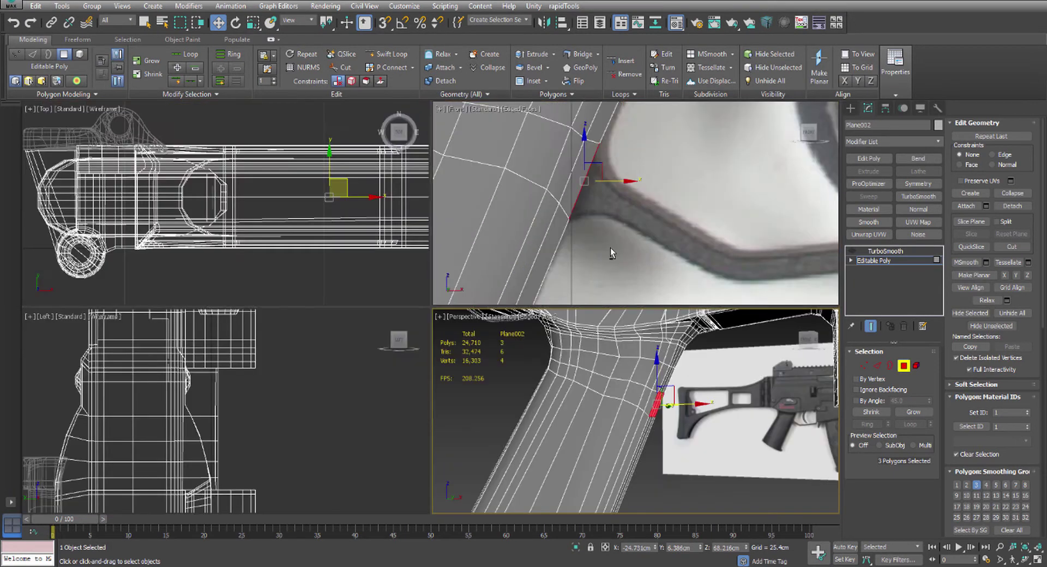
pyautogui.hotkey('alt', 'w')
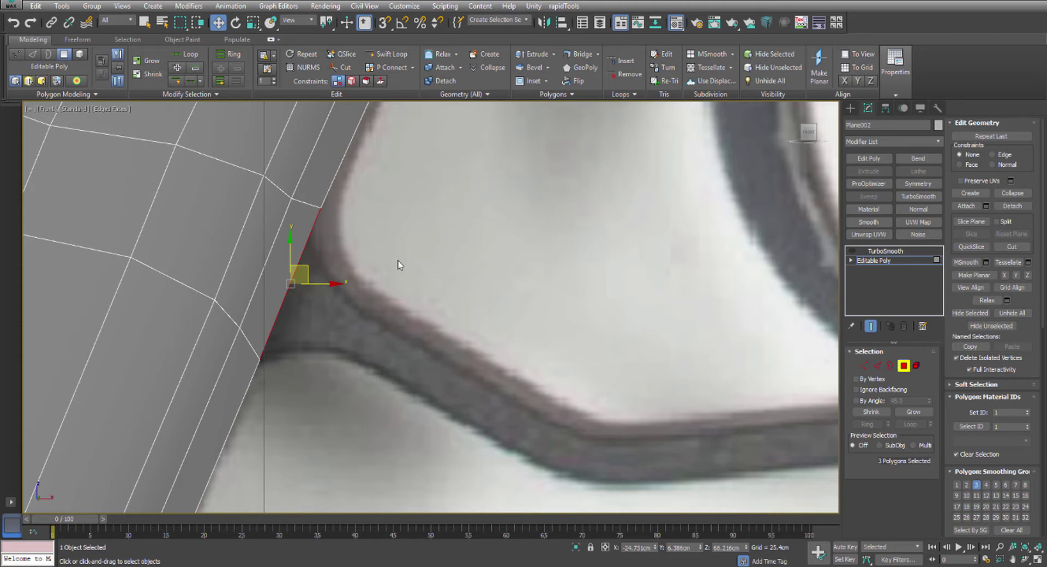
pyautogui.moveTo(332, 264); pyautogui.dragTo(335, 281, button='middle')
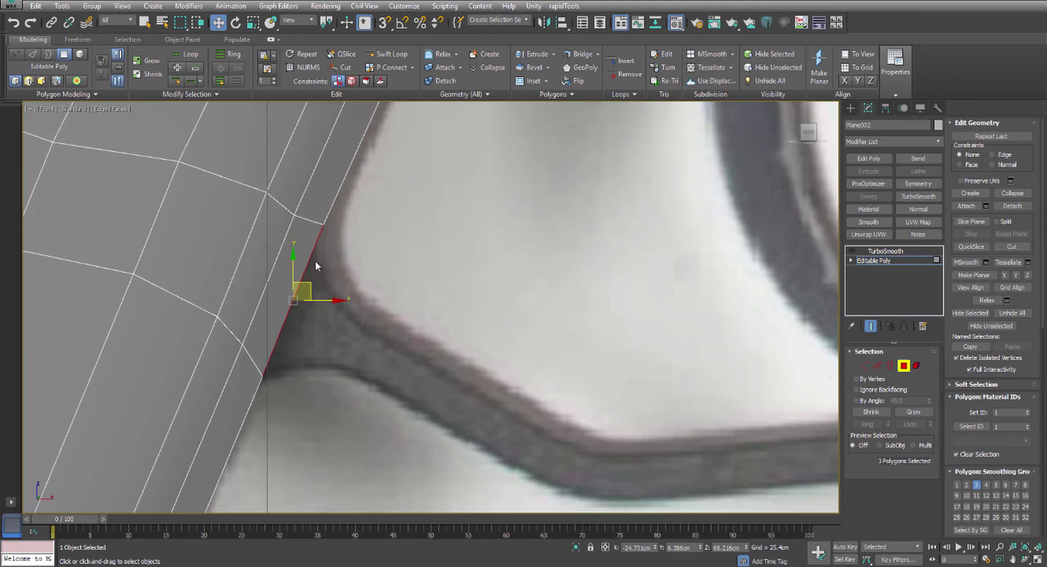
pyautogui.press('1')
pyautogui.moveTo(307, 209); pyautogui.dragTo(289, 342)
pyautogui.click(263, 377)
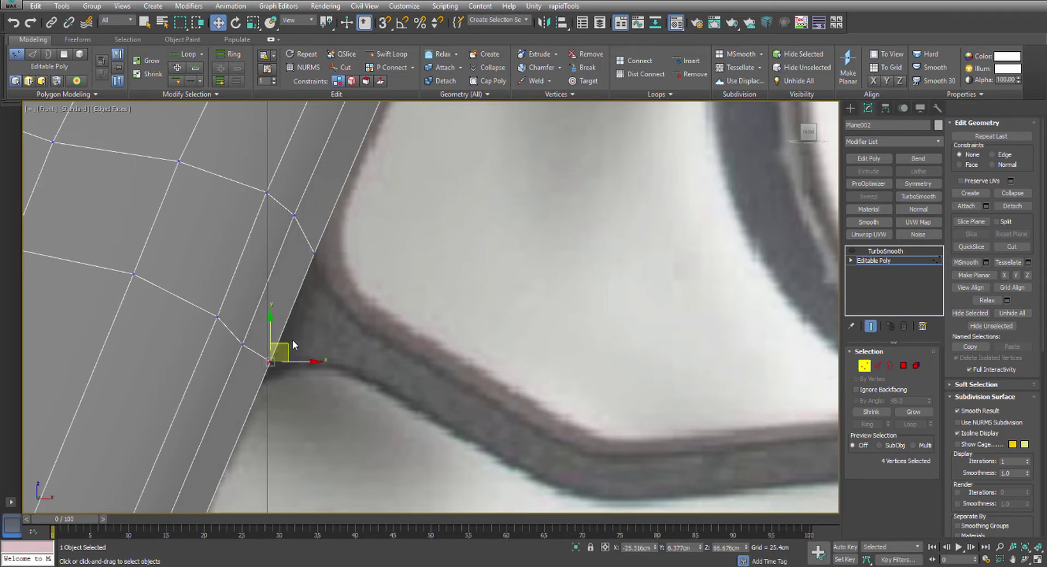
# Extrude the three selected grip polygons by 0 cm and move the new faces outward to form a short trigger guard stub
pyautogui.press('4')
pyautogui.hotkey('shift', 'e')
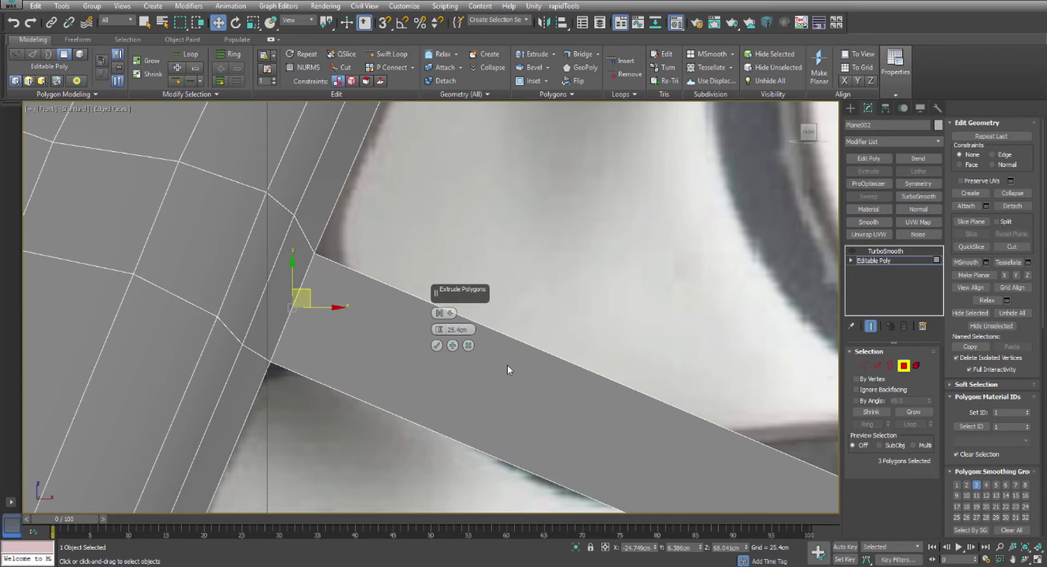
pyautogui.rightClick(440, 330)
pyautogui.click(438, 344)
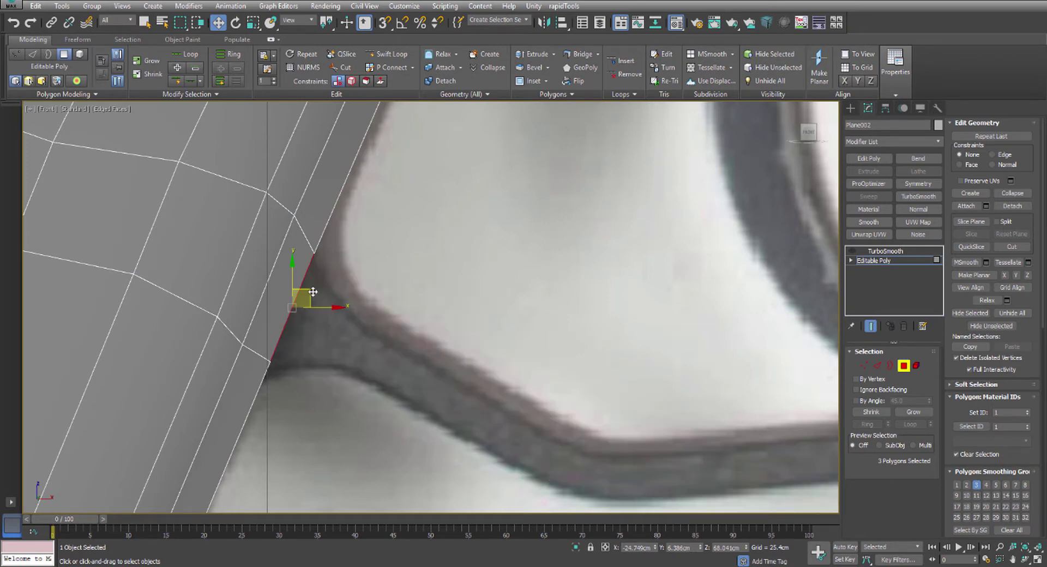
pyautogui.moveTo(313, 292); pyautogui.dragTo(344, 302)
# Reposition the stub's end vertices and its lower root vertices to follow the trigger guard outline in the reference
pyautogui.press('1')
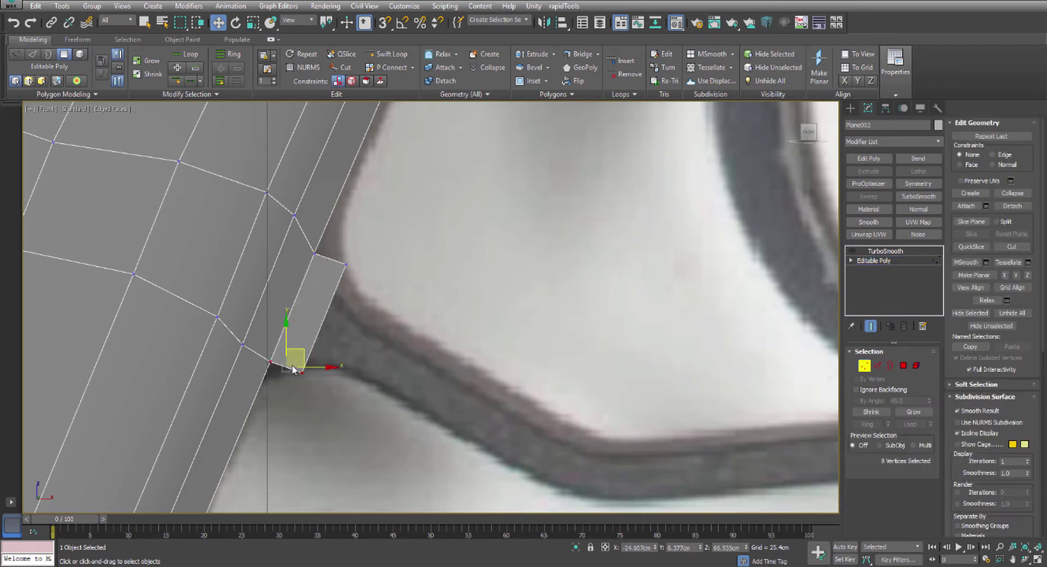
pyautogui.moveTo(342, 410); pyautogui.dragTo(317, 352)
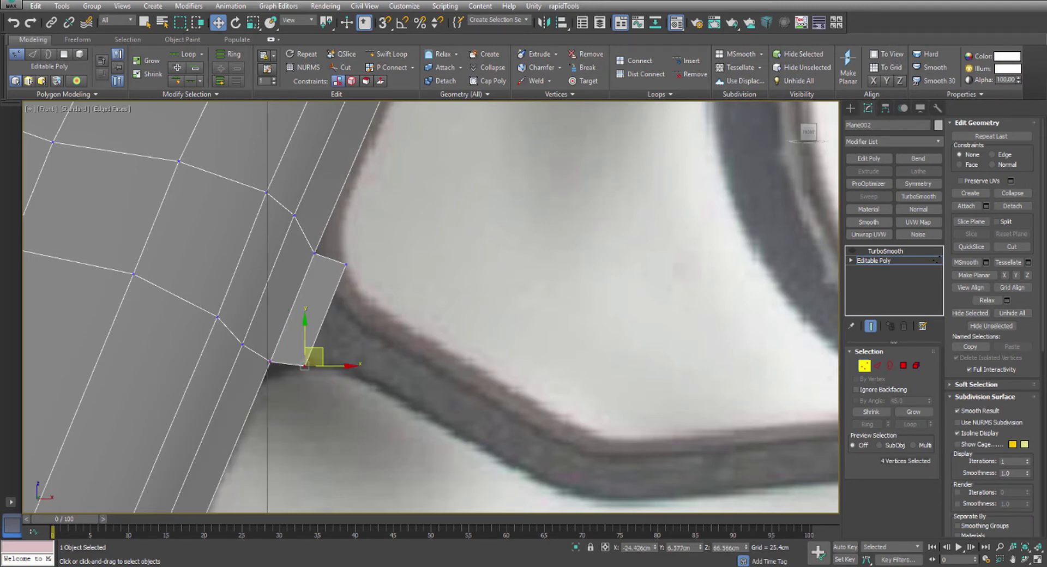
pyautogui.click(346, 264)
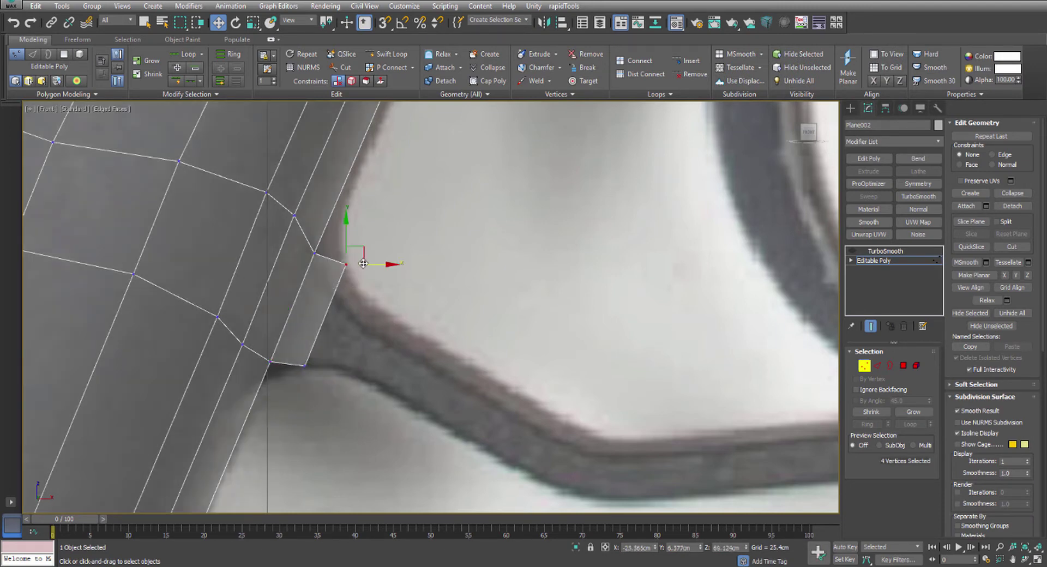
pyautogui.moveTo(361, 253); pyautogui.dragTo(354, 282)
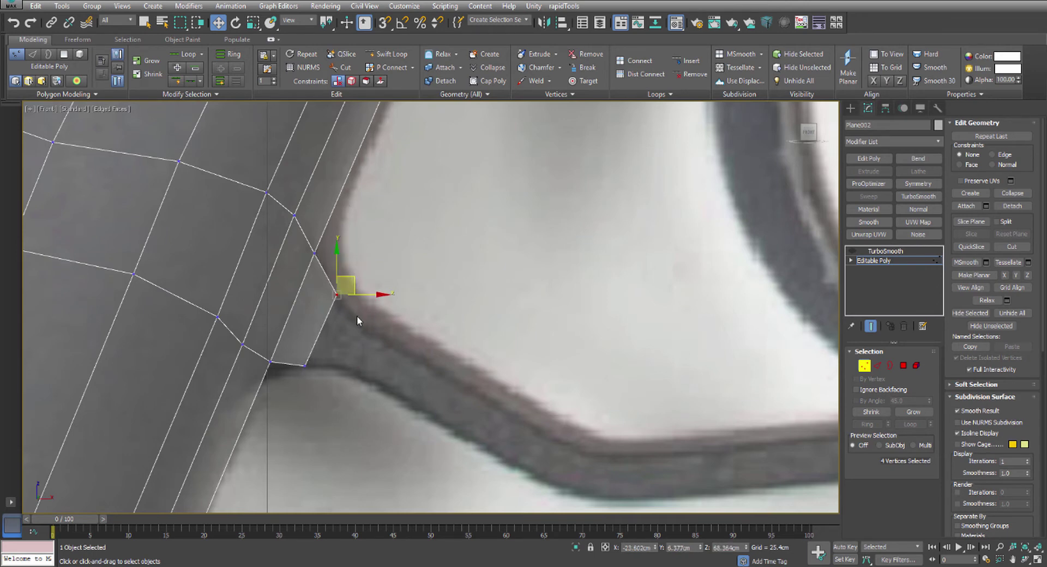
pyautogui.scroll(-5, 345, 274)
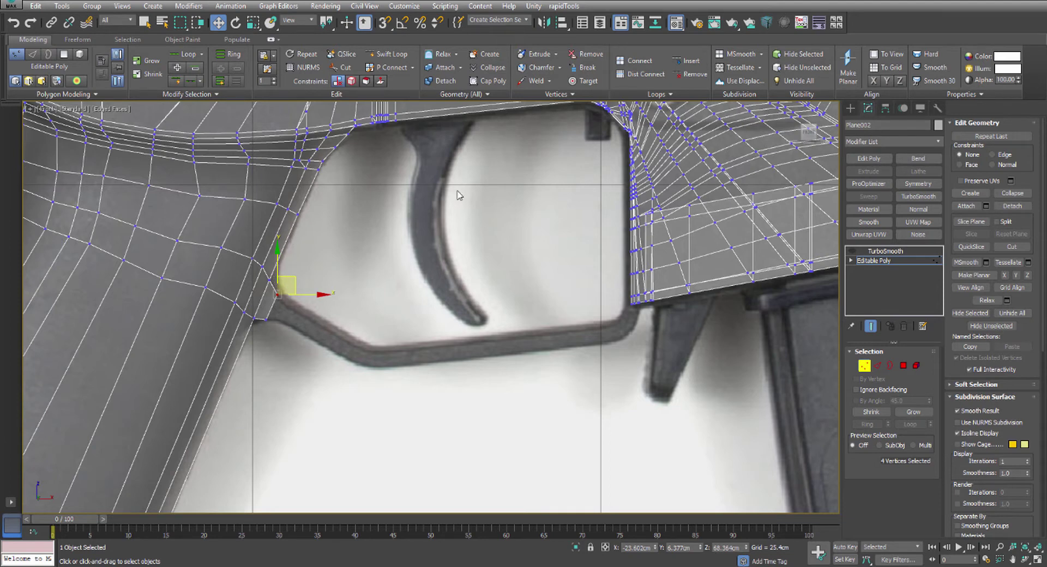
pyautogui.scroll(6, 299, 299)
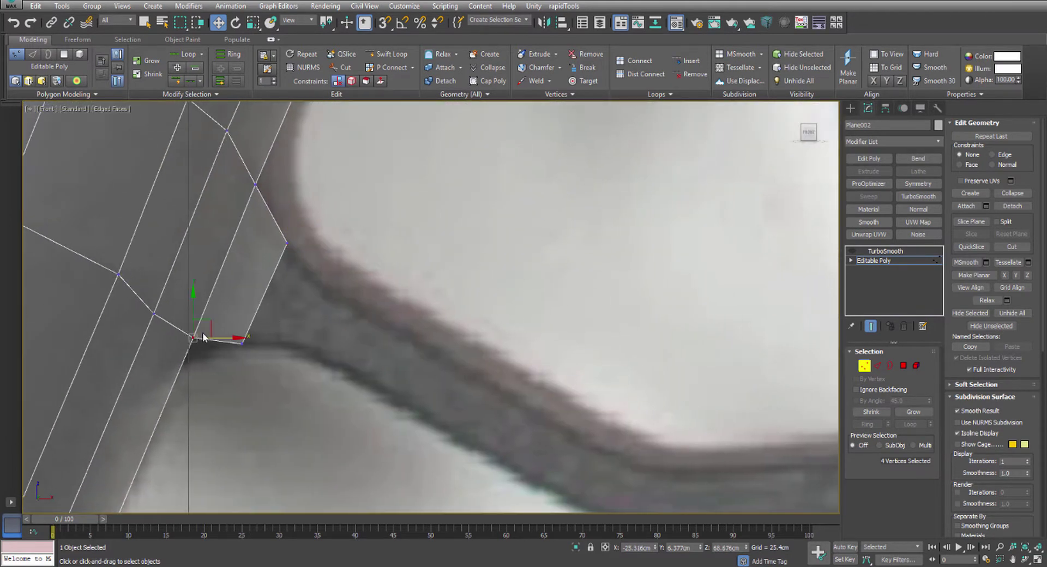
pyautogui.moveTo(205, 318); pyautogui.dragTo(199, 330)
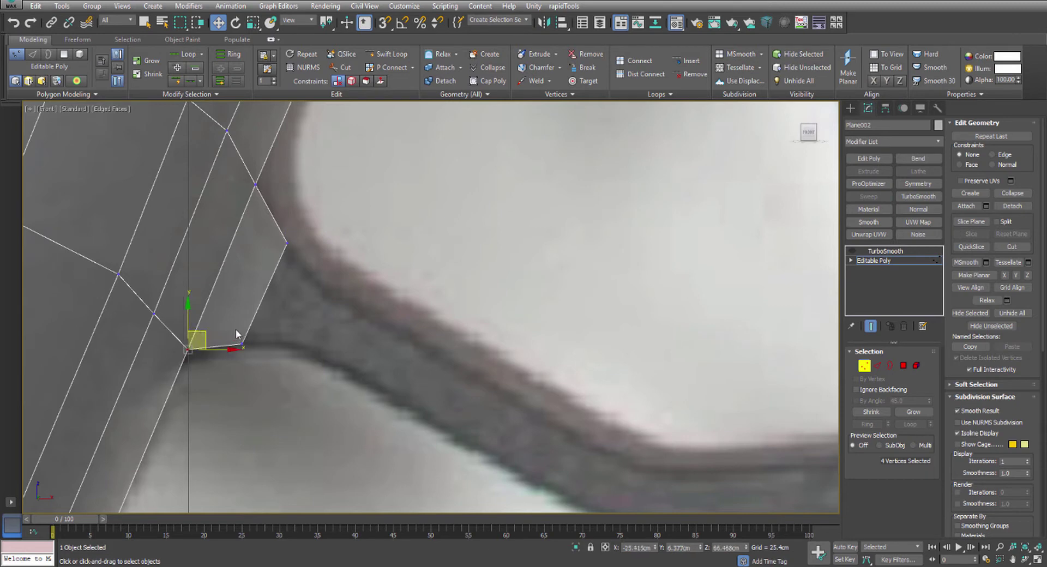
pyautogui.click(241, 344)
# Scale the stub's three end polygons to about 80% along Y to narrow the trigger guard
pyautogui.press('4')
pyautogui.moveTo(338, 329); pyautogui.dragTo(326, 318, button='middle')
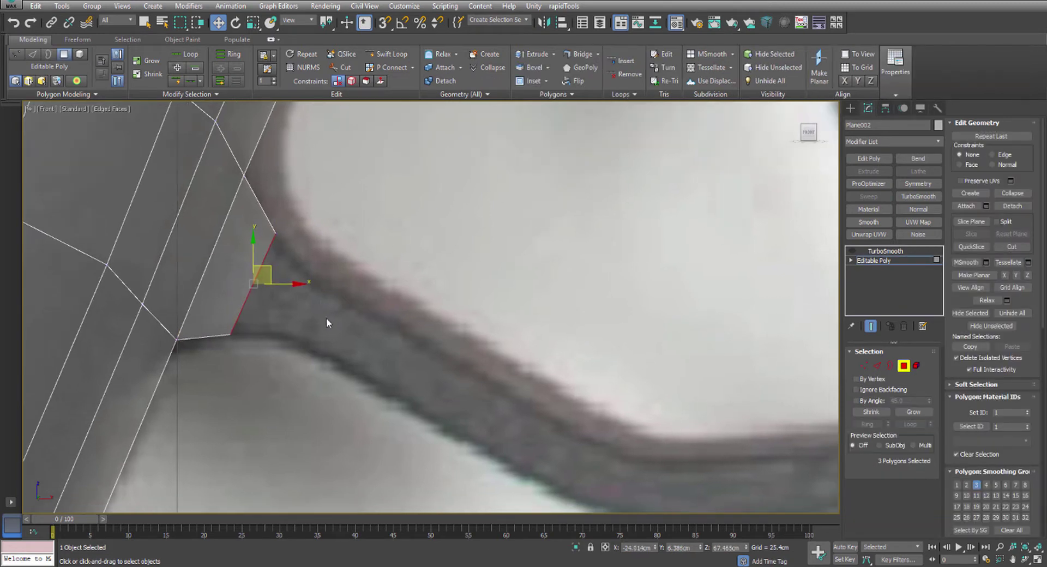
pyautogui.hotkey('shift', 'e')
pyautogui.click(468, 347)
pyautogui.press('p')
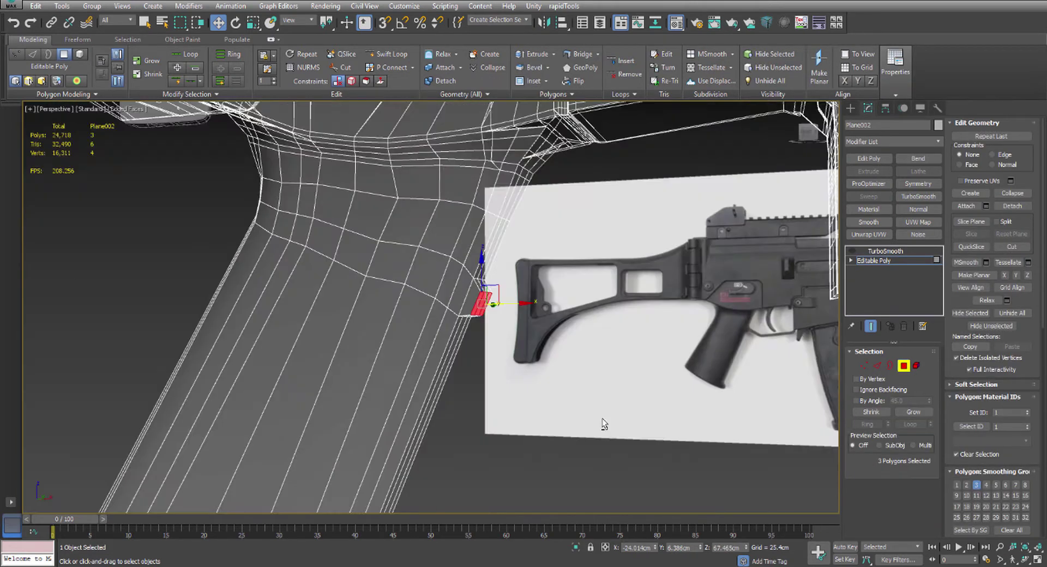
pyautogui.keyDown('alt'); pyautogui.moveTo(495, 307); pyautogui.dragTo(458, 313, button='middle'); pyautogui.keyUp('alt')
pyautogui.press('r')
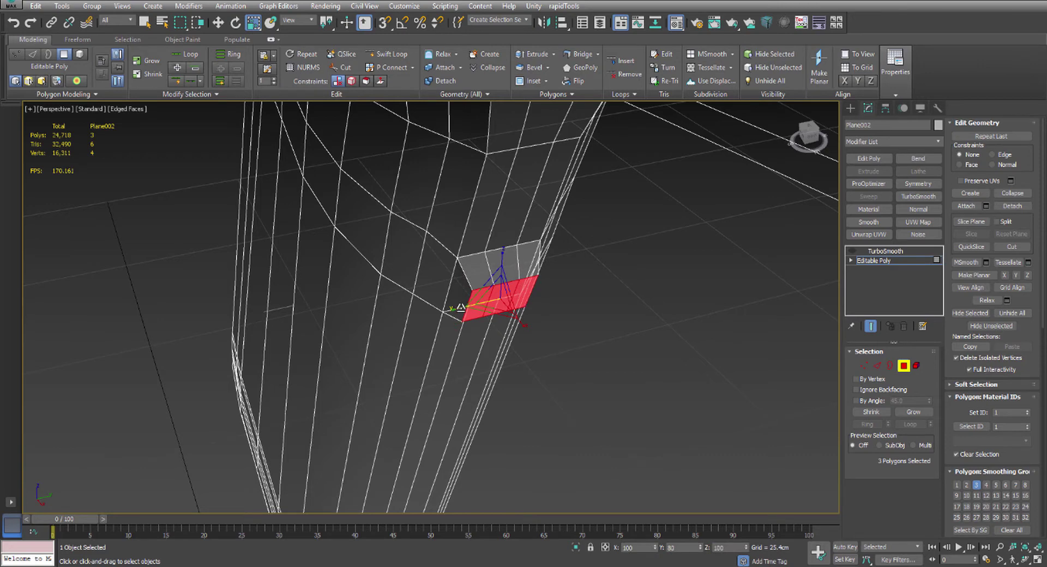
pyautogui.keyDown('alt'); pyautogui.moveTo(457, 308); pyautogui.dragTo(584, 268, button='middle'); pyautogui.keyUp('alt')
# In the Front view, extrude the end polygons by 0 cm, move them outward, and fit the new segment's vertices to the guard outline
pyautogui.hotkey('alt', 'w')
pyautogui.middleClick(623, 215)
pyautogui.hotkey('alt', 'w')
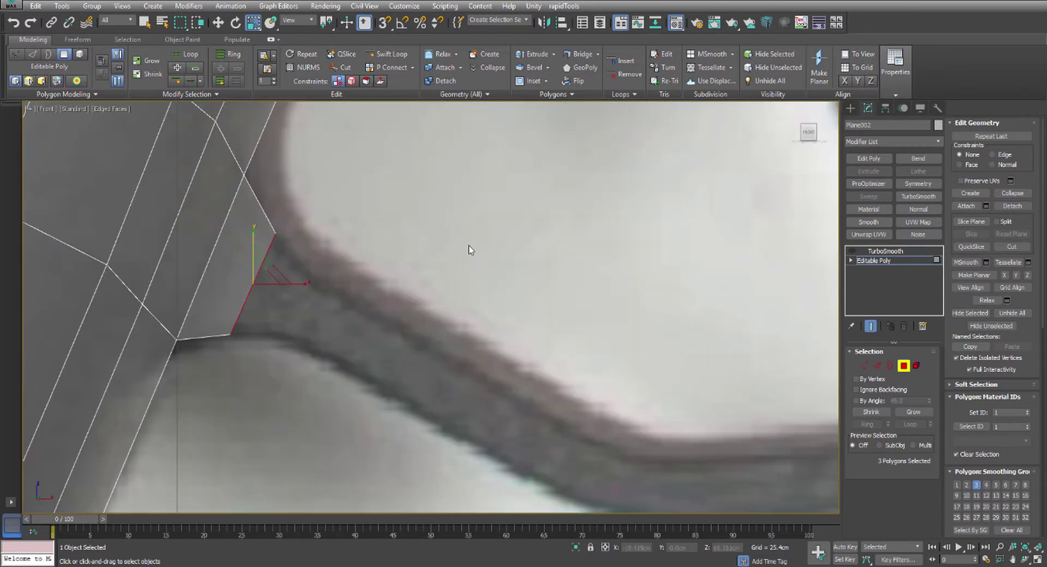
pyautogui.press('w')
pyautogui.moveTo(379, 248)
pyautogui.mouseDown(button='middle')
pyautogui.moveTo(352, 238)
pyautogui.moveTo(396, 240)
pyautogui.mouseUp(button='middle')
pyautogui.hotkey('shift', 'e')
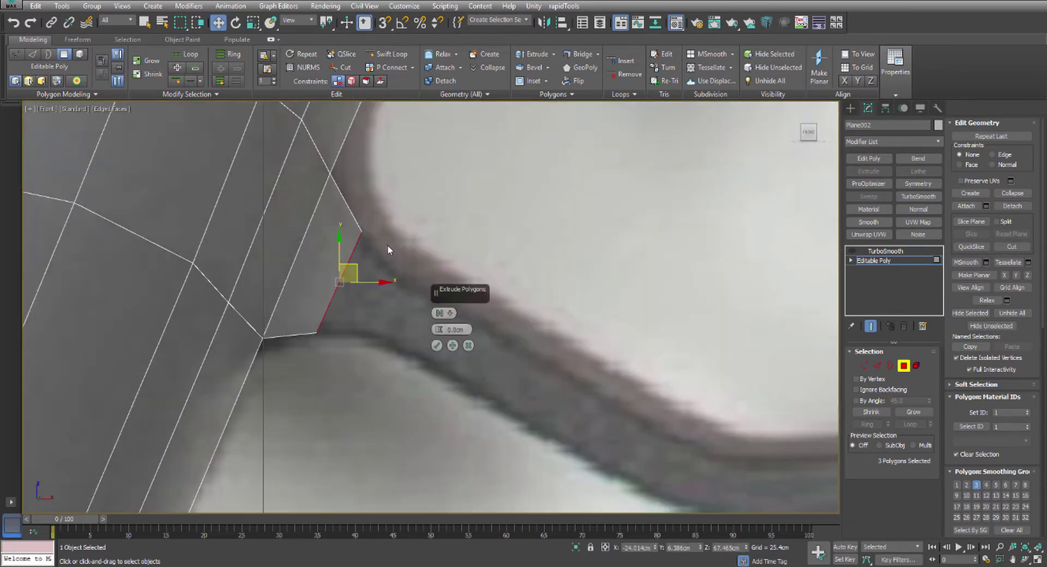
pyautogui.click(437, 346)
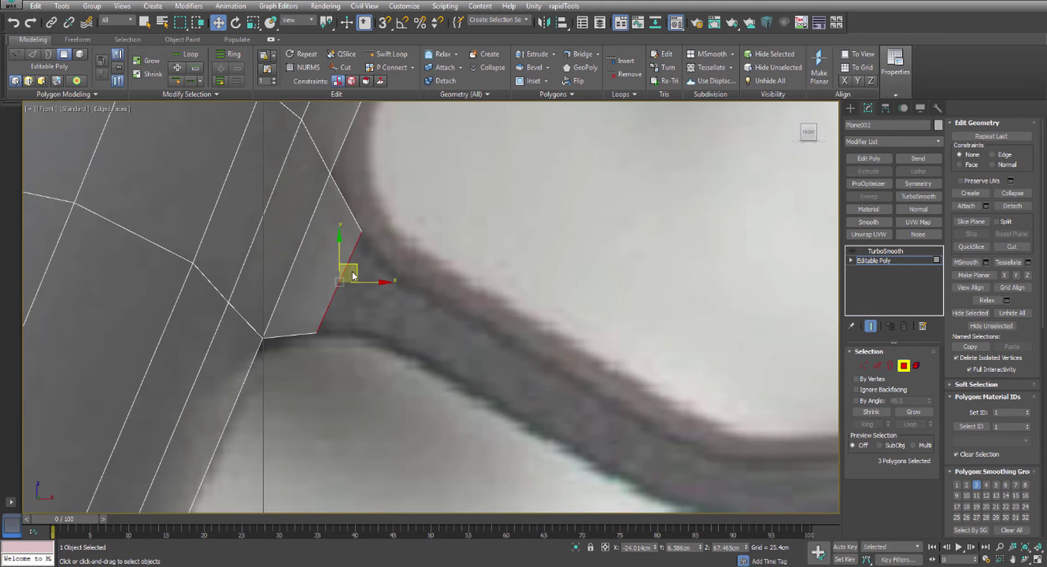
pyautogui.moveTo(353, 275); pyautogui.dragTo(420, 258)
pyautogui.press('1')
pyautogui.moveTo(359, 319); pyautogui.dragTo(415, 265)
# Extrude the end polygons along the guard's sloping section to just before the bend, and align the lower end vertices with the reference
pyautogui.press('4')
pyautogui.moveTo(411, 324); pyautogui.dragTo(289, 246, button='middle')
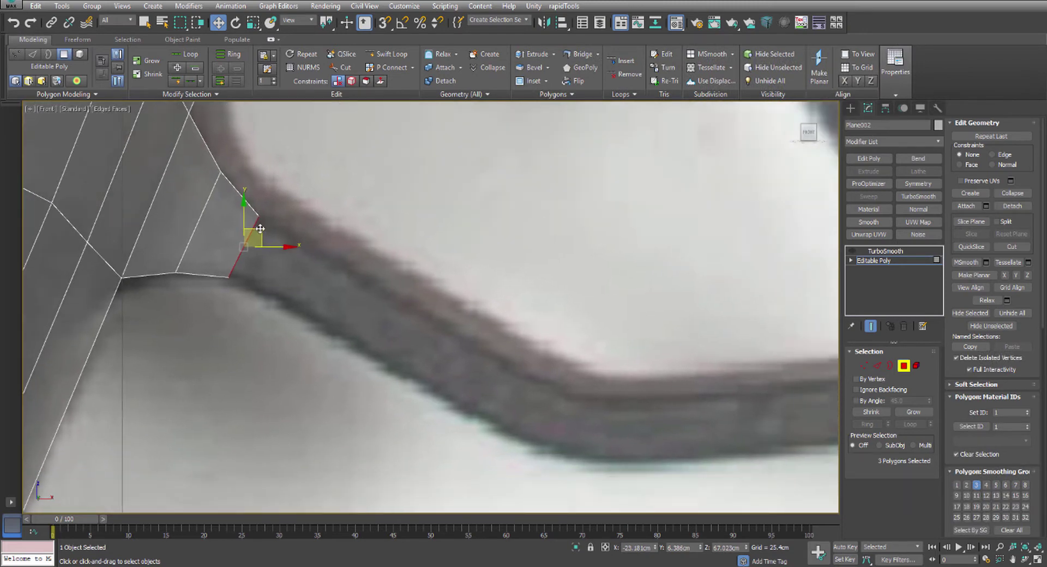
pyautogui.keyDown('shift'); pyautogui.moveTo(260, 229); pyautogui.dragTo(532, 389); pyautogui.keyUp('shift')
pyautogui.press('1')
pyautogui.moveTo(362, 385); pyautogui.dragTo(519, 421)
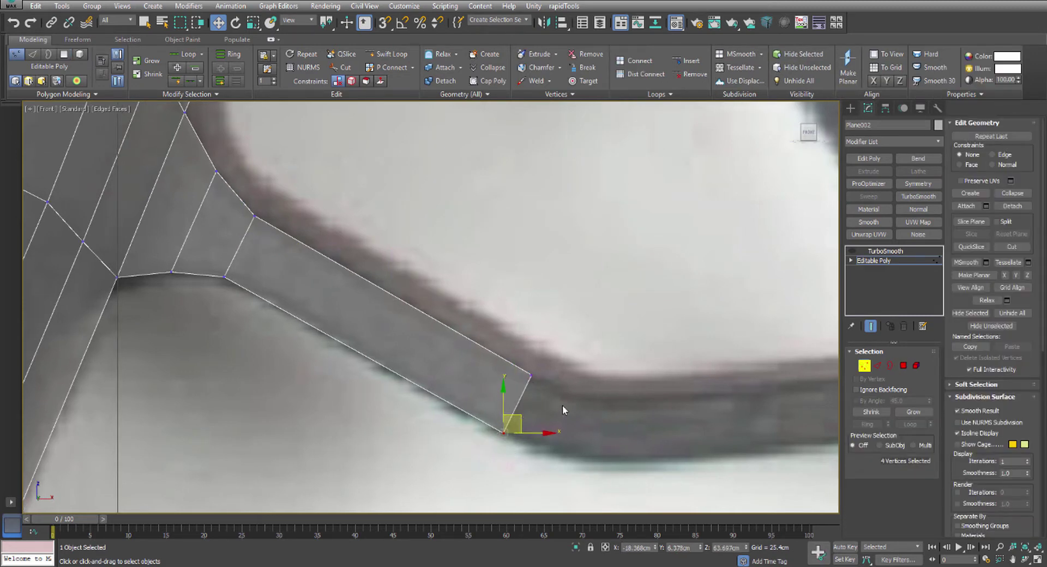
# Extrude the end polygons by 0 cm, move them slightly into the guard's bend, and rotate them to follow its curve
pyautogui.press('4')
pyautogui.moveTo(577, 395); pyautogui.dragTo(253, 331, button='middle')
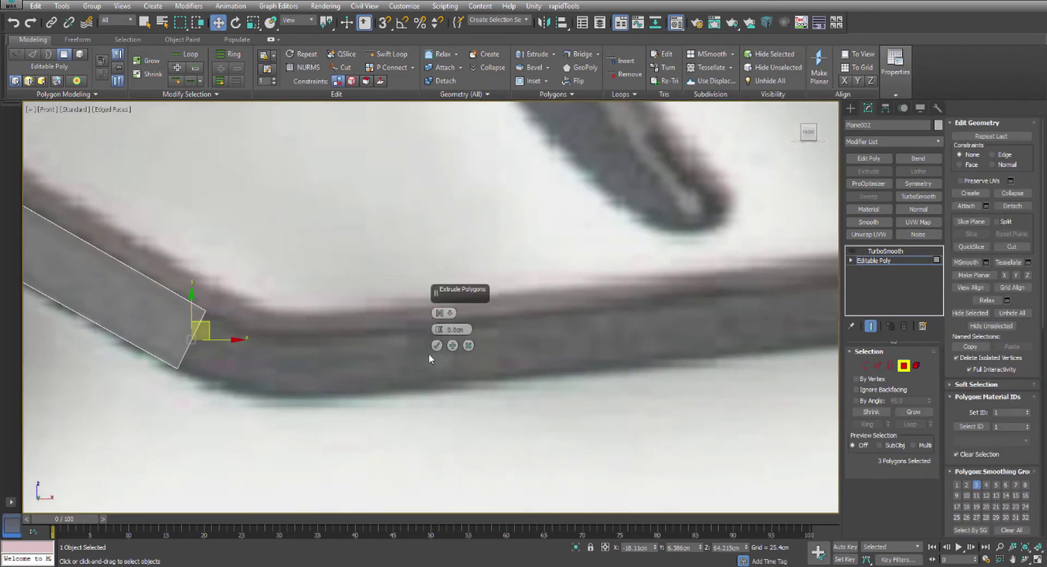
pyautogui.moveTo(196, 323); pyautogui.dragTo(236, 336)
pyautogui.press('e')
pyautogui.press('w')
pyautogui.press('p')
pyautogui.keyDown('alt'); pyautogui.moveTo(546, 394); pyautogui.dragTo(610, 410, button='middle'); pyautogui.keyUp('alt')
pyautogui.press('f')
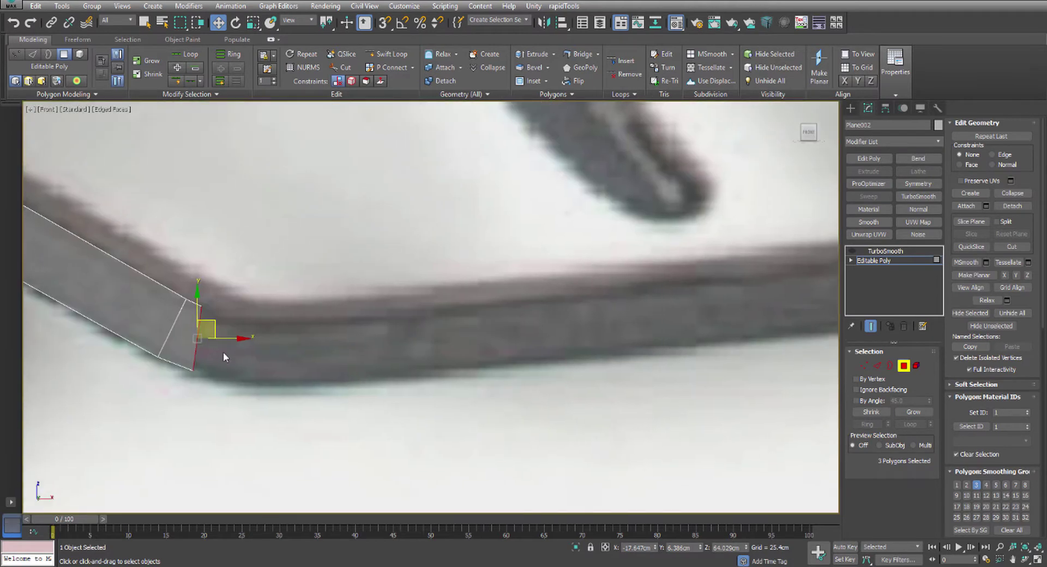
pyautogui.press('e')
pyautogui.moveTo(227, 309); pyautogui.dragTo(230, 313)
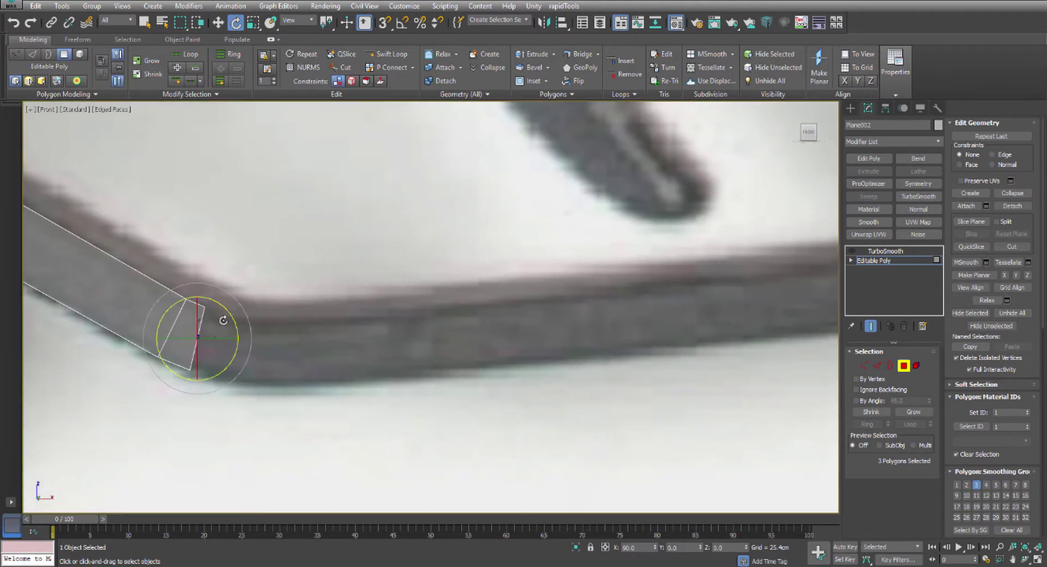
# Extrude the end polygons into the guard's bend and rotate them upright to meet the start of its lower bar
pyautogui.press('w')
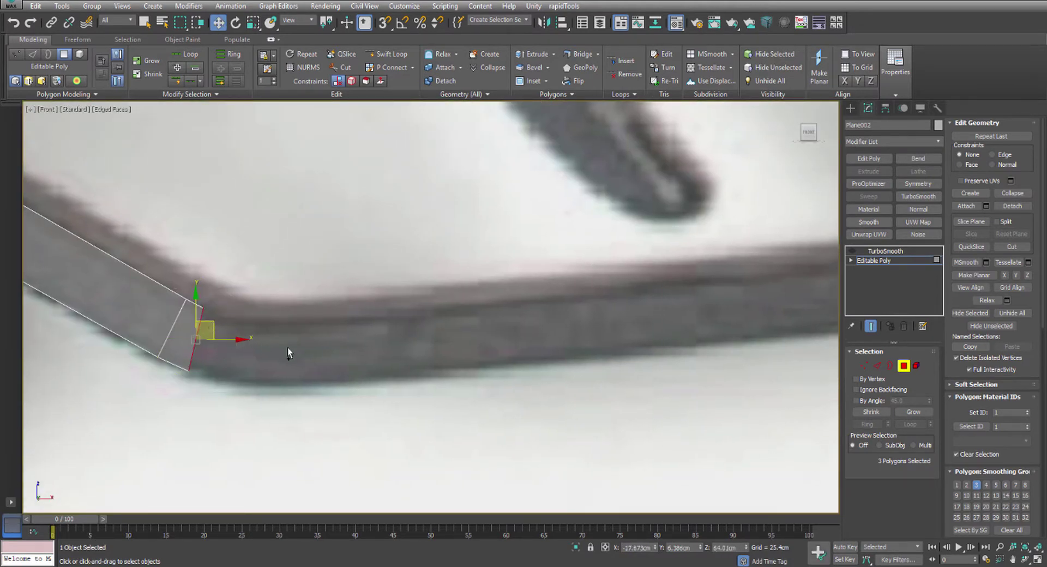
pyautogui.moveTo(208, 324); pyautogui.dragTo(234, 312)
pyautogui.press('e')
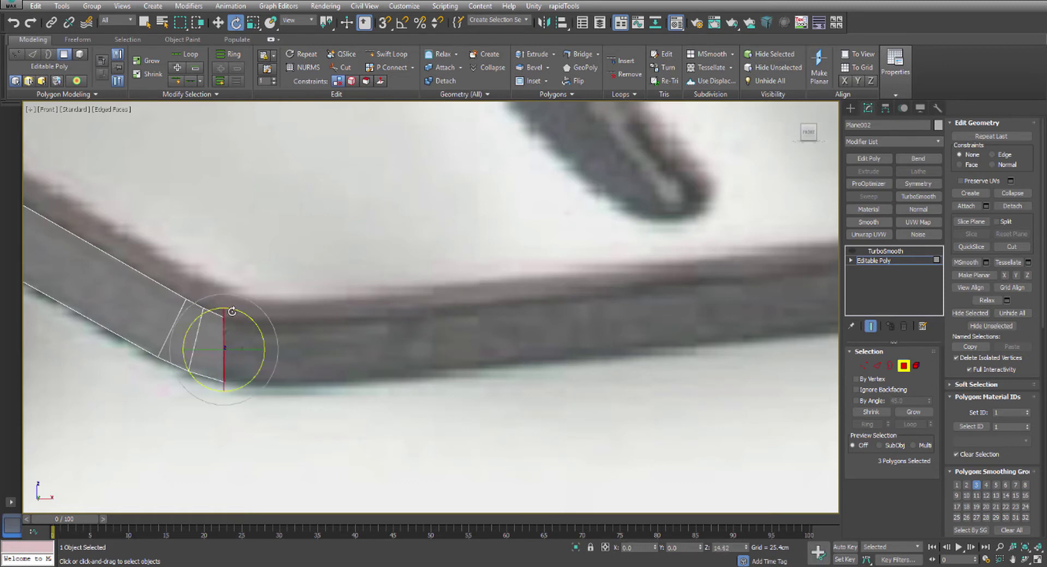
pyautogui.press('w')
pyautogui.moveTo(262, 353); pyautogui.dragTo(268, 352)
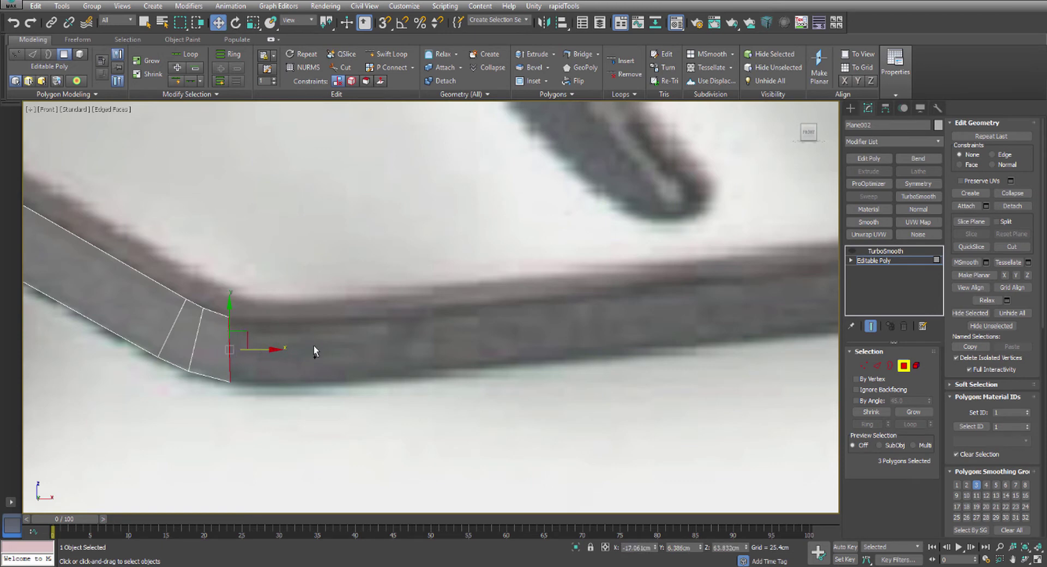
# Extend the end polygons a short distance onto the guard's lower bar and rotate them to match its slight upward slope
pyautogui.scroll(-5, 286, 326)
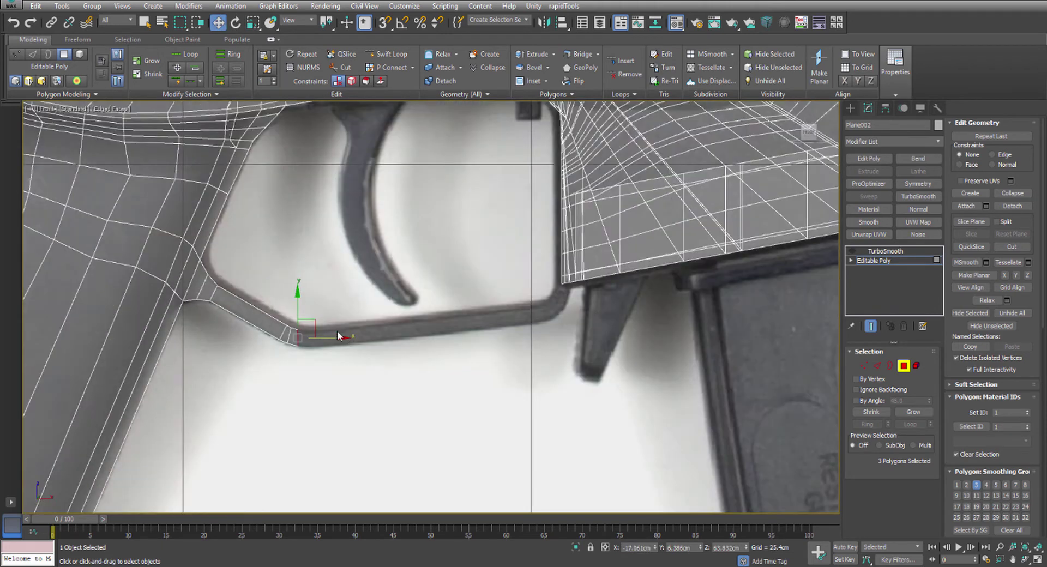
pyautogui.scroll(5, 337, 330)
pyautogui.moveTo(283, 339); pyautogui.dragTo(334, 341)
pyautogui.press('e')
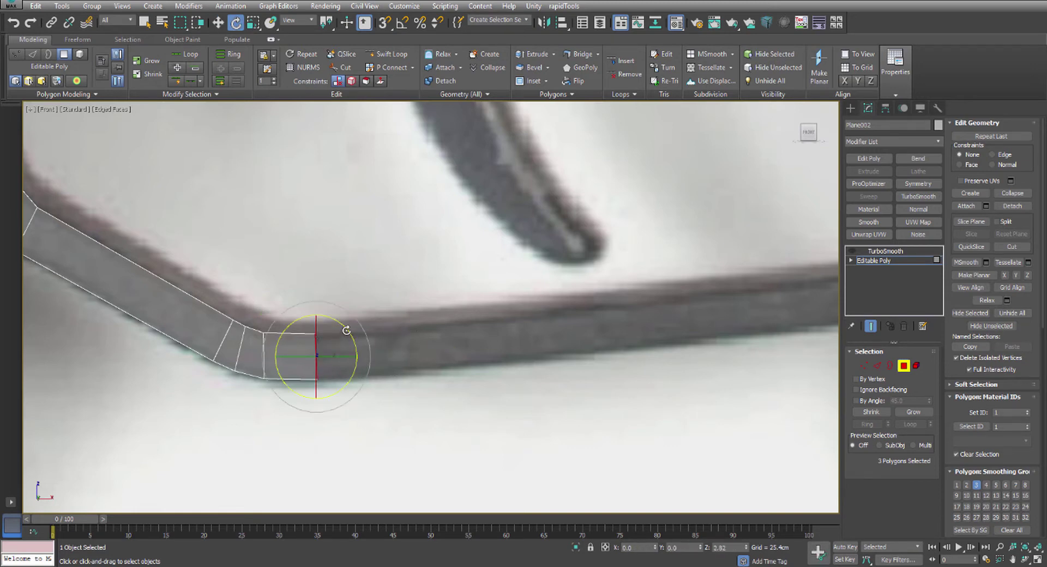
pyautogui.press('w')
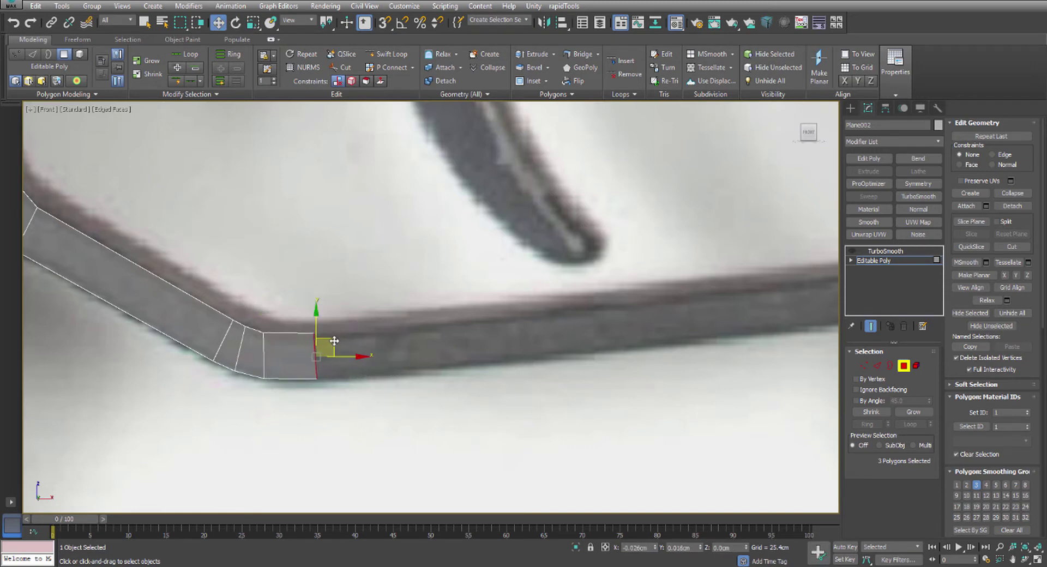
# Extrude the end polygons by 0 cm and move them along the lower bar to just before the guard's front corner
pyautogui.hotkey('shift', 'e')
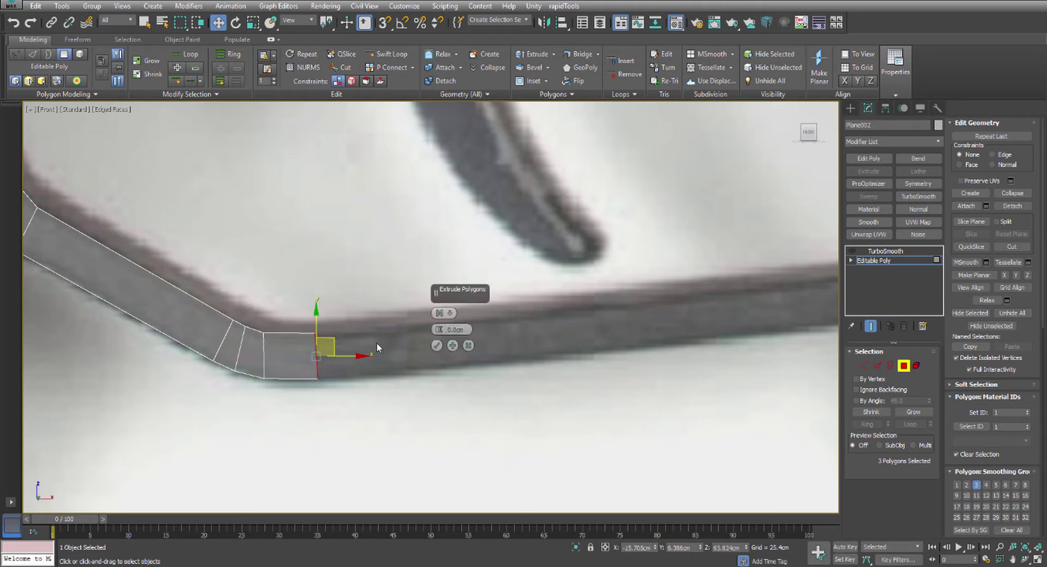
pyautogui.click(438, 347)
pyautogui.moveTo(300, 369); pyautogui.dragTo(160, 390, button='middle')
pyautogui.scroll(-2, 160, 390)
pyautogui.moveTo(187, 363); pyautogui.dragTo(640, 314)
pyautogui.scroll(1, 653, 293)
pyautogui.scroll(-2, 614, 314)
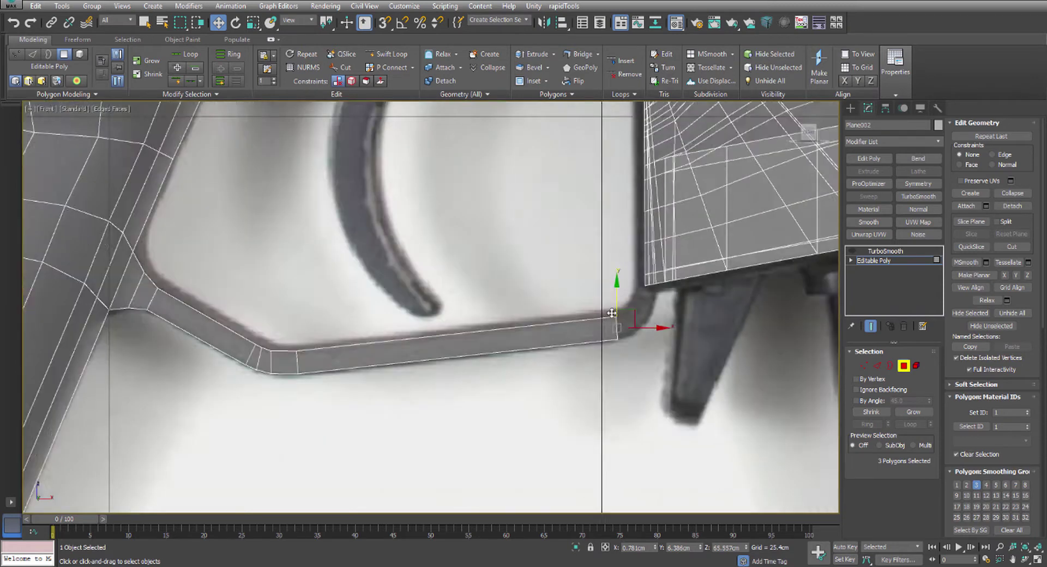
pyautogui.scroll(-2, 612, 312)
pyautogui.moveTo(627, 329); pyautogui.dragTo(502, 350, button='middle')
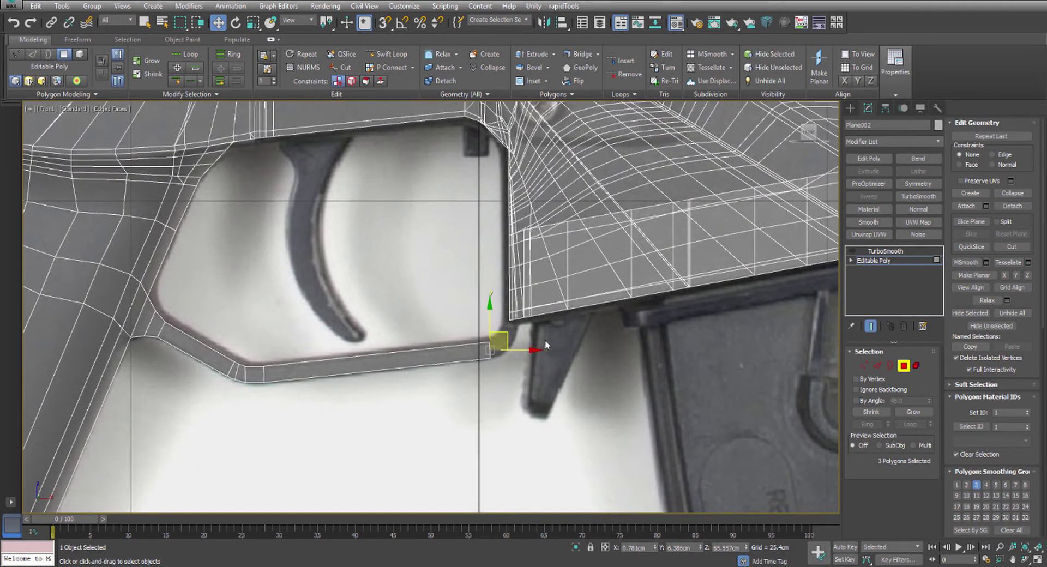
# Move the end polygons about 0.17 cm back and 0.03 cm up to line up with the start of the front corner
pyautogui.scroll(2, 553, 334)
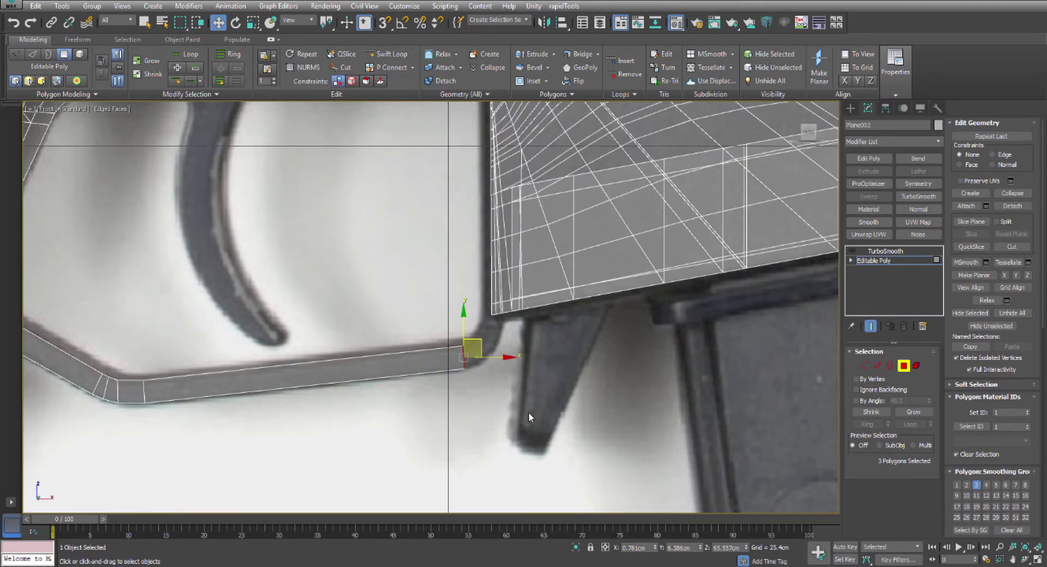
pyautogui.scroll(3, 459, 363)
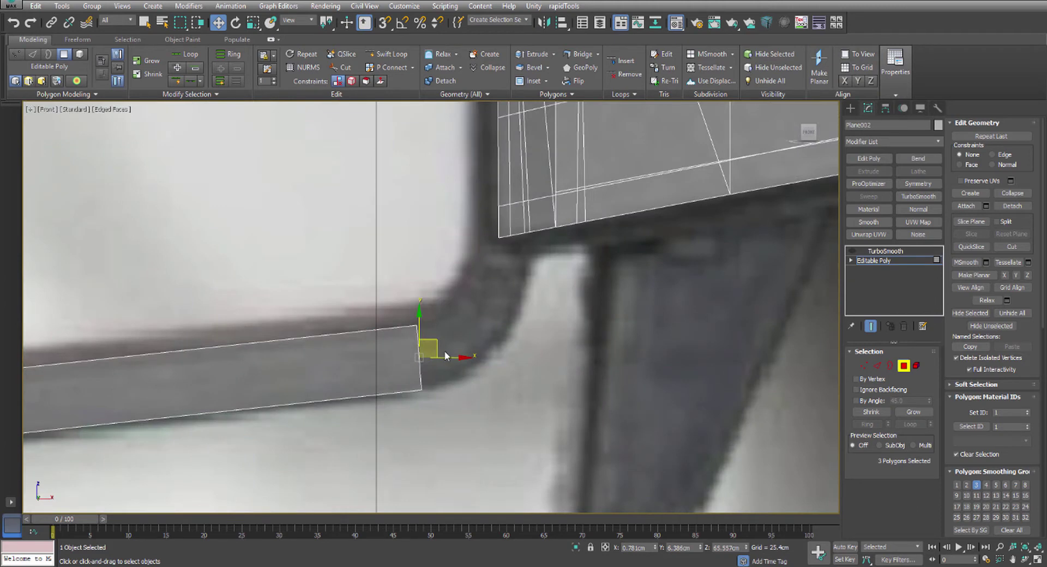
pyautogui.moveTo(445, 353); pyautogui.dragTo(427, 361, button='middle')
pyautogui.moveTo(411, 358); pyautogui.dragTo(411, 353)
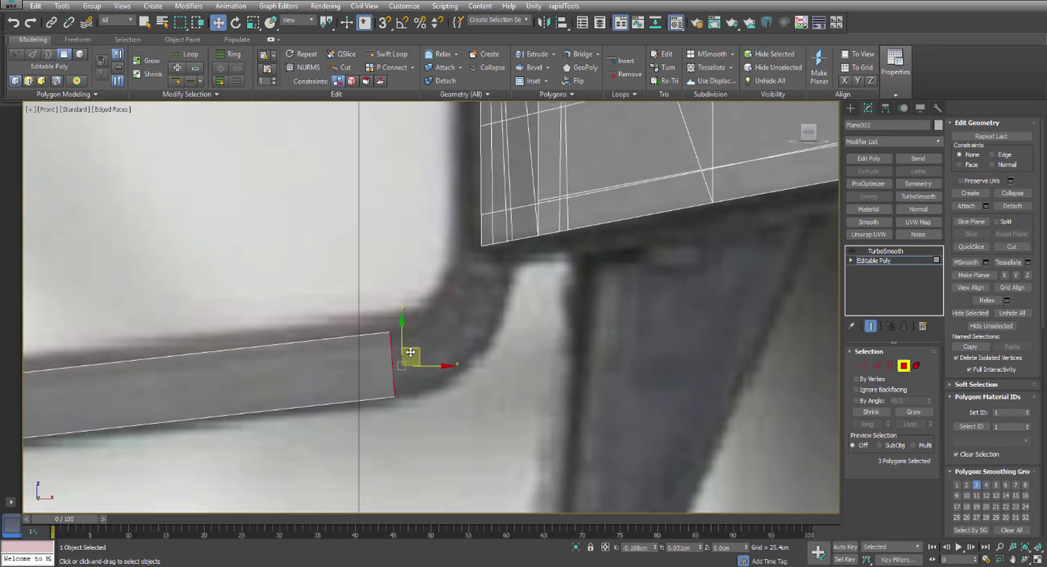
pyautogui.moveTo(411, 352); pyautogui.dragTo(403, 359, button='middle')
pyautogui.scroll(1, 400, 352)
# Extrude the end polygons by 0 cm, move them into the guard's front corner, and tilt them to follow the curve
pyautogui.hotkey('shift', 'e')
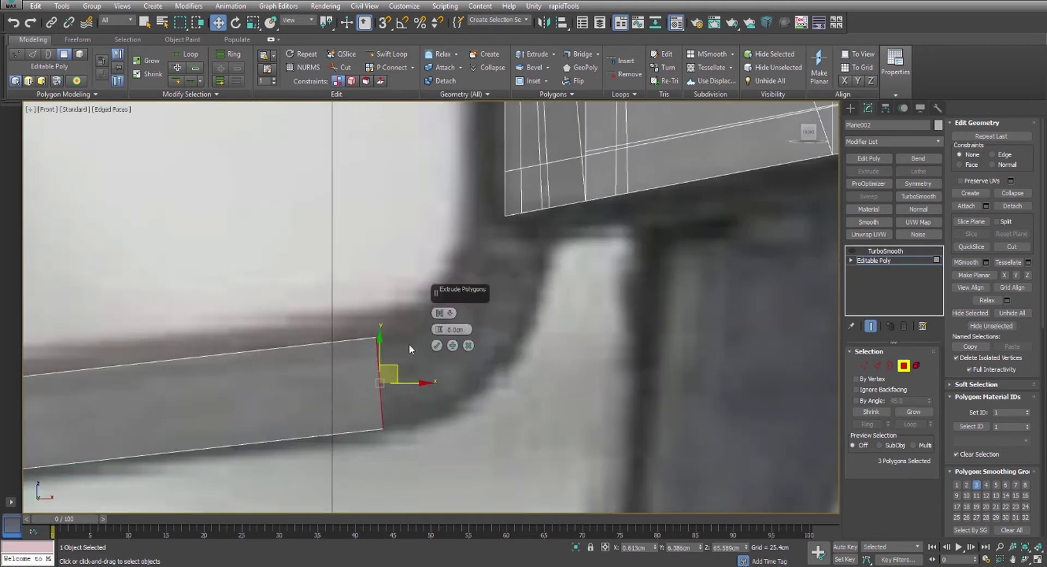
pyautogui.click(438, 345)
pyautogui.moveTo(411, 360); pyautogui.dragTo(439, 318)
pyautogui.press('e')
pyautogui.press('w')
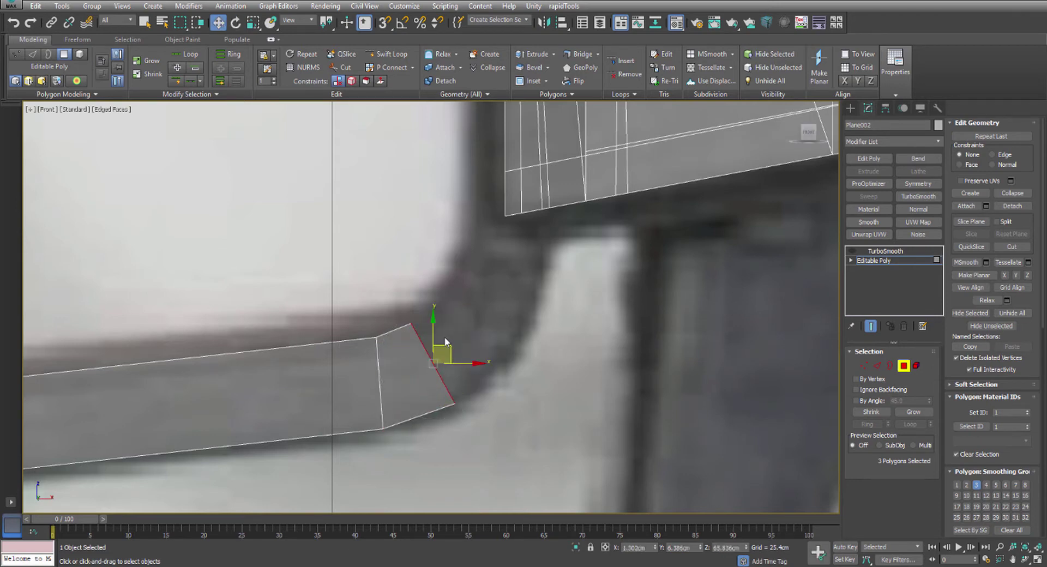
pyautogui.moveTo(463, 332); pyautogui.dragTo(459, 353, button='middle')
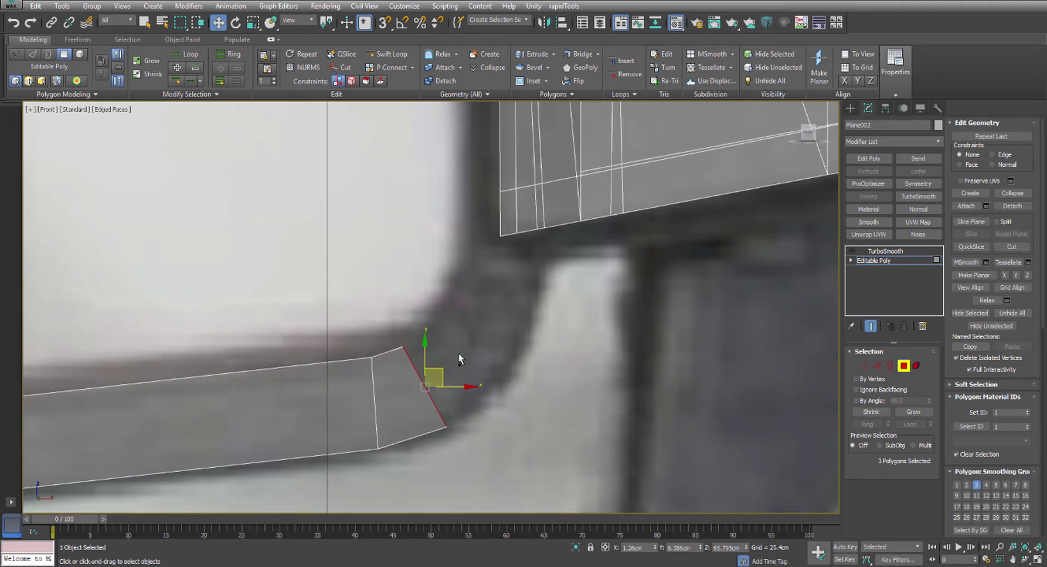
# Extrude a second corner segment from the end polygons, move it up along the curve, and rotate it further
pyautogui.hotkey('shift', 'e')
pyautogui.click(437, 346)
pyautogui.moveTo(446, 368); pyautogui.dragTo(484, 321)
pyautogui.press('e')
pyautogui.press('w')
# Examine the trigger guard's overall outline and the surrounding receiver and magazine housing against the reference image
pyautogui.scroll(-6, 484, 321)
pyautogui.scroll(2, 169, 315)
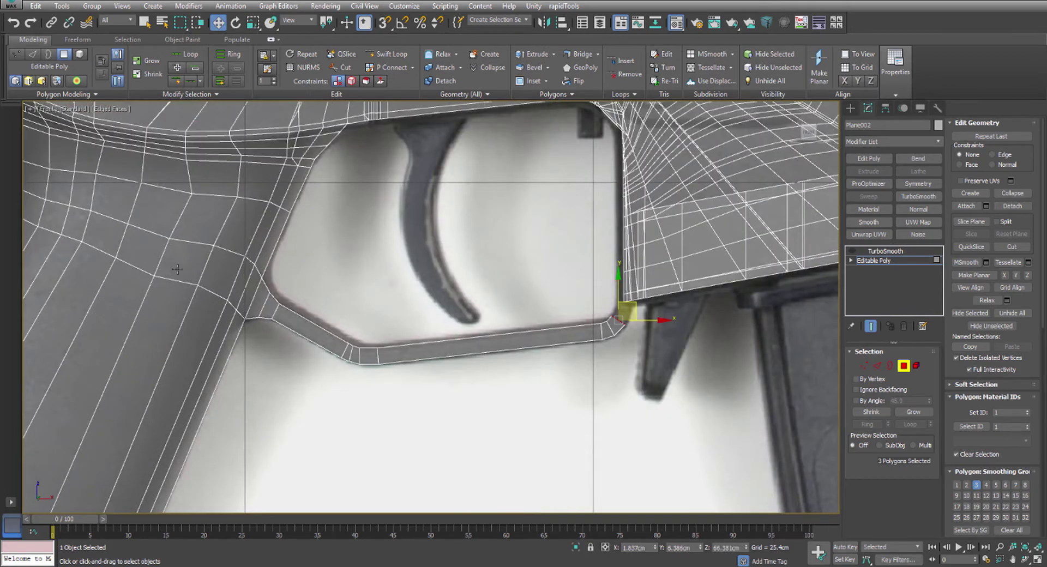
pyautogui.scroll(-3, 290, 334)
pyautogui.scroll(3, 162, 238)
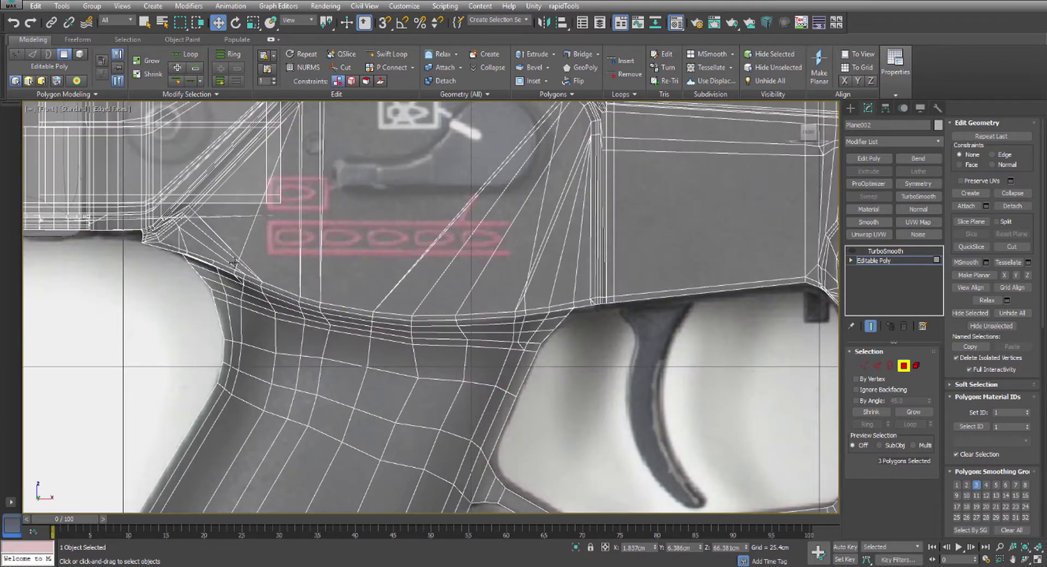
pyautogui.scroll(-3, 329, 274)
pyautogui.moveTo(627, 392); pyautogui.dragTo(398, 344, button='middle')
pyautogui.scroll(3, 400, 345)
pyautogui.scroll(7, 300, 311)
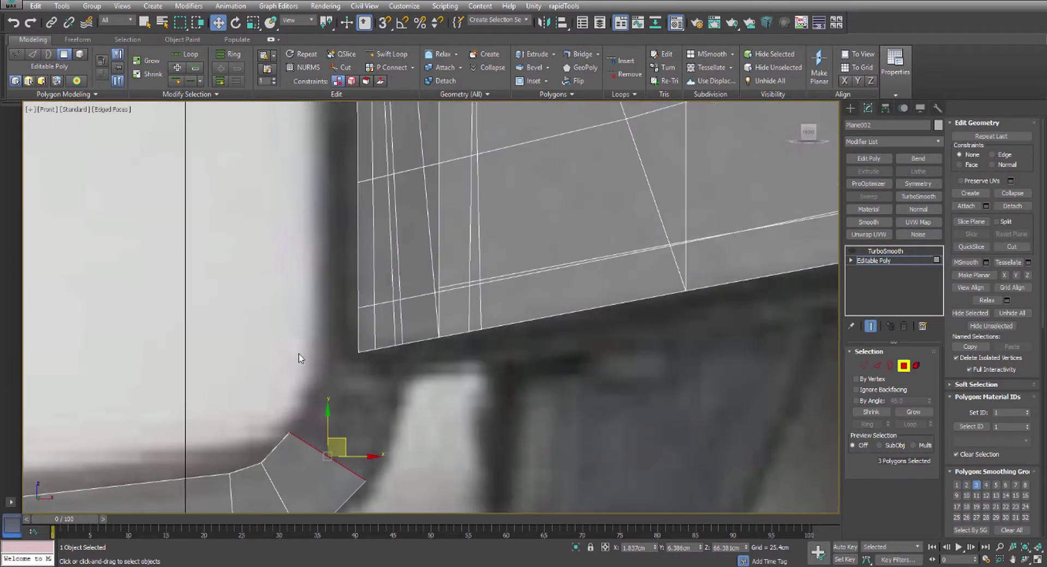
pyautogui.scroll(-7, 392, 369)
pyautogui.scroll(4, 647, 238)
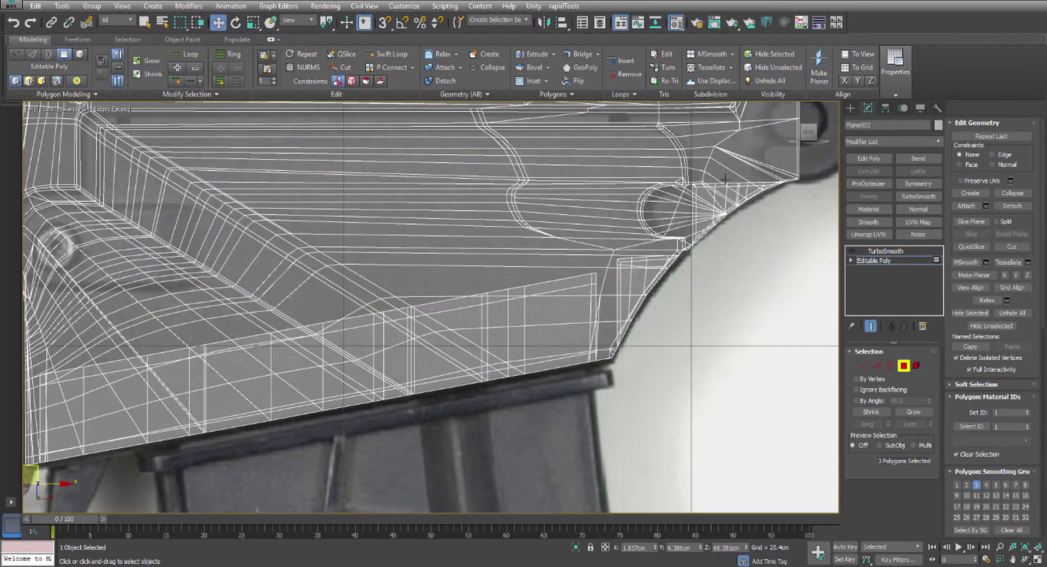
pyautogui.moveTo(356, 258); pyautogui.dragTo(709, 104, button='middle')
pyautogui.scroll(7, 325, 331)
# Extrude a third corner segment by 0 cm, move it up below the magazine housing, and rotate it almost horizontal
pyautogui.hotkey('shift', 'e')
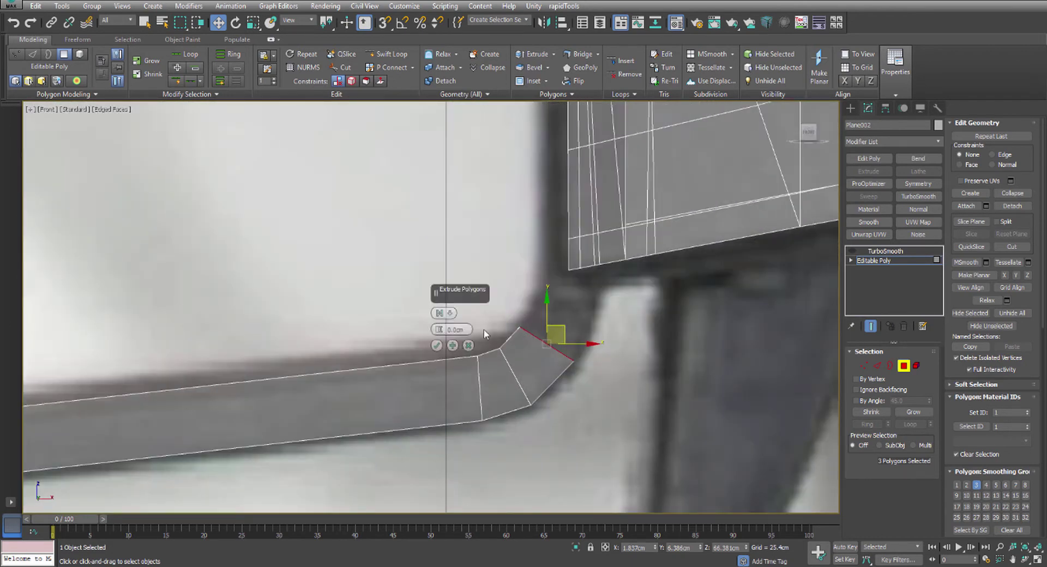
pyautogui.click(437, 346)
pyautogui.moveTo(564, 324); pyautogui.dragTo(584, 284)
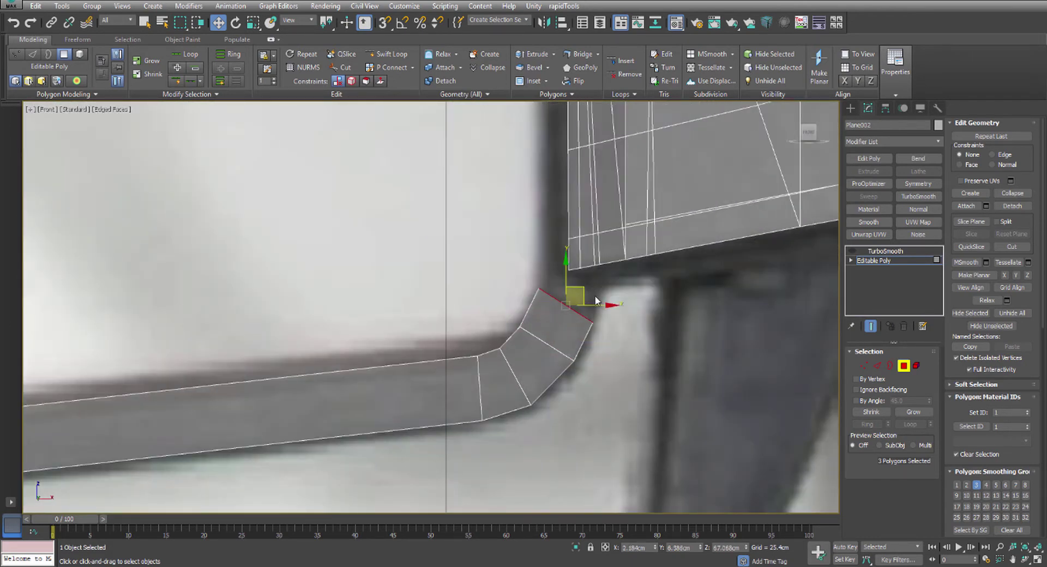
pyautogui.press('e')
pyautogui.press('w')
pyautogui.moveTo(581, 271); pyautogui.dragTo(565, 288, button='middle')
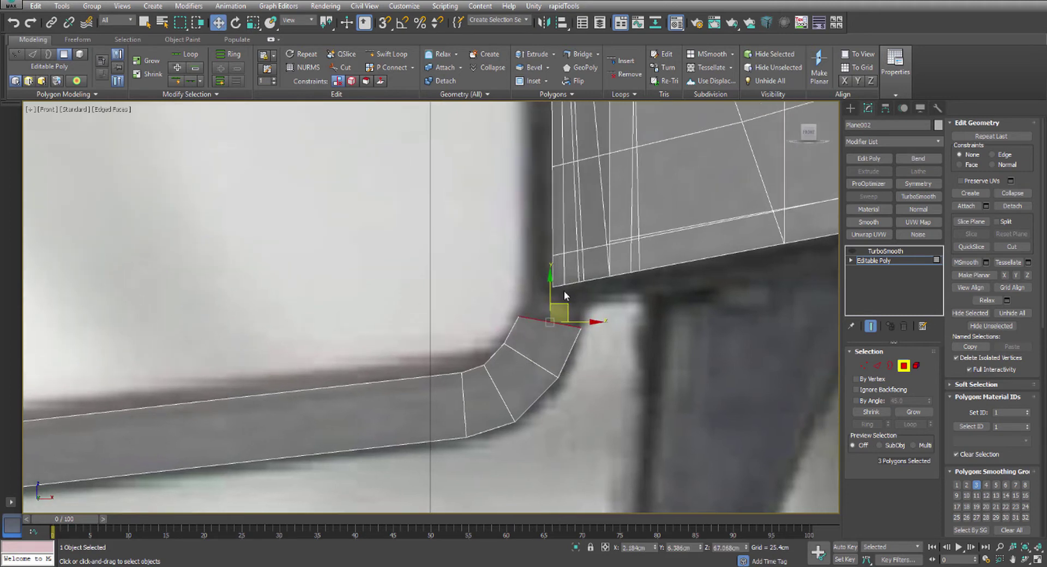
# Extrude the end polygons by 0 cm, raise them into the magazine housing's lower corner, and level them horizontally
pyautogui.hotkey('shift', 'e')
pyautogui.click(437, 346)
pyautogui.moveTo(551, 293); pyautogui.dragTo(558, 233)
pyautogui.press('e')
pyautogui.press('w')
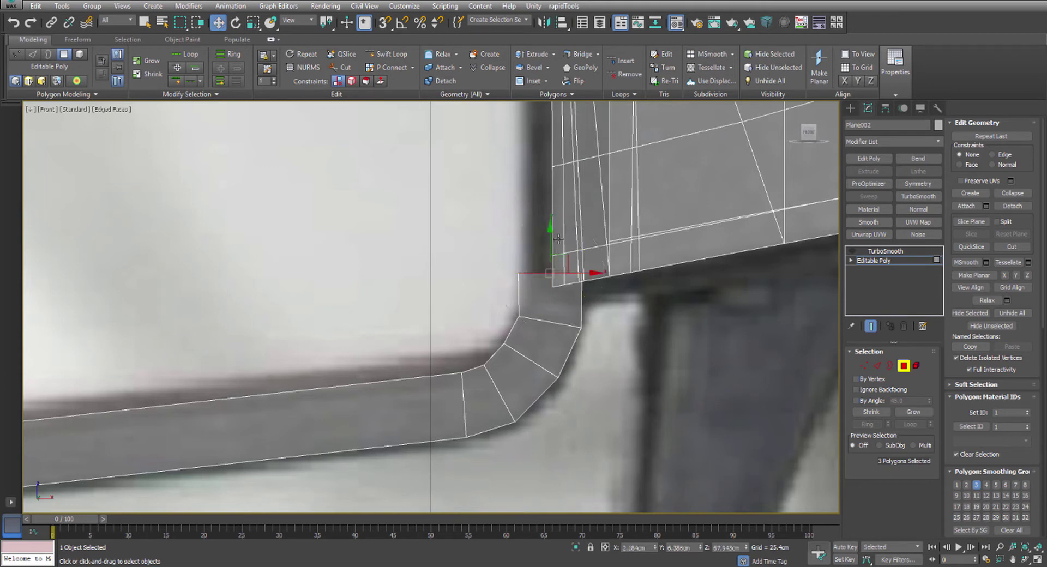
pyautogui.moveTo(501, 274); pyautogui.dragTo(471, 267, button='middle')
# Select only the guard's front corner vertices, excluding the housing's, shift them slightly to fit the reference, and return to polygon selection
pyautogui.press('1')
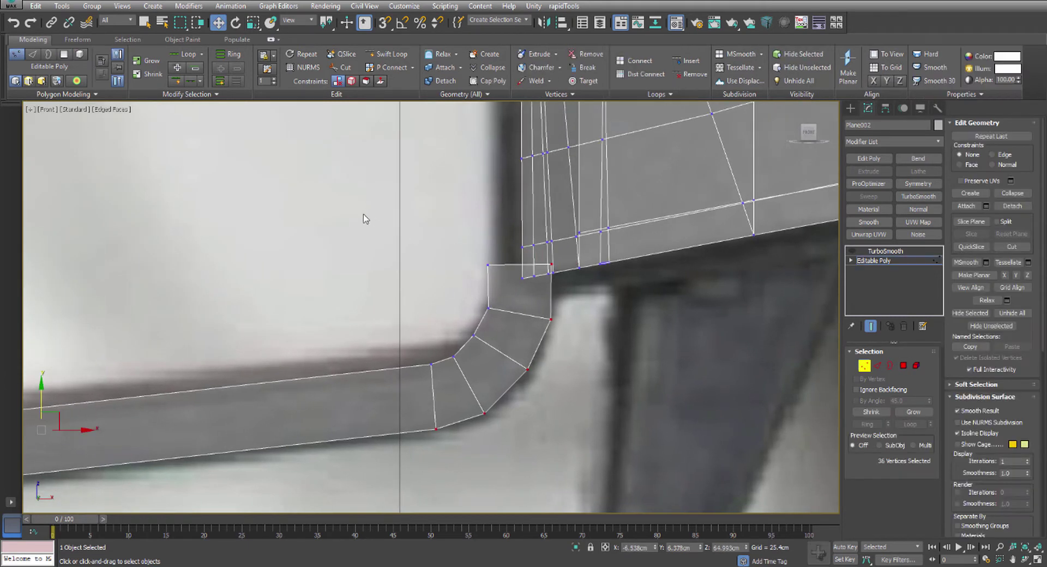
pyautogui.scroll(2, 533, 272)
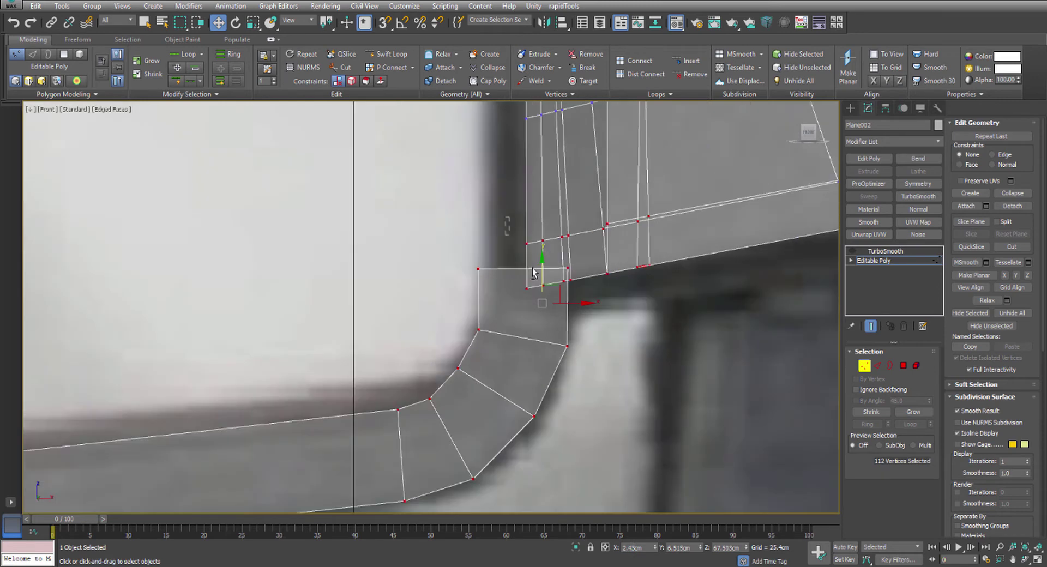
pyautogui.keyDown('alt'); pyautogui.moveTo(561, 308); pyautogui.dragTo(563, 307); pyautogui.keyUp('alt')
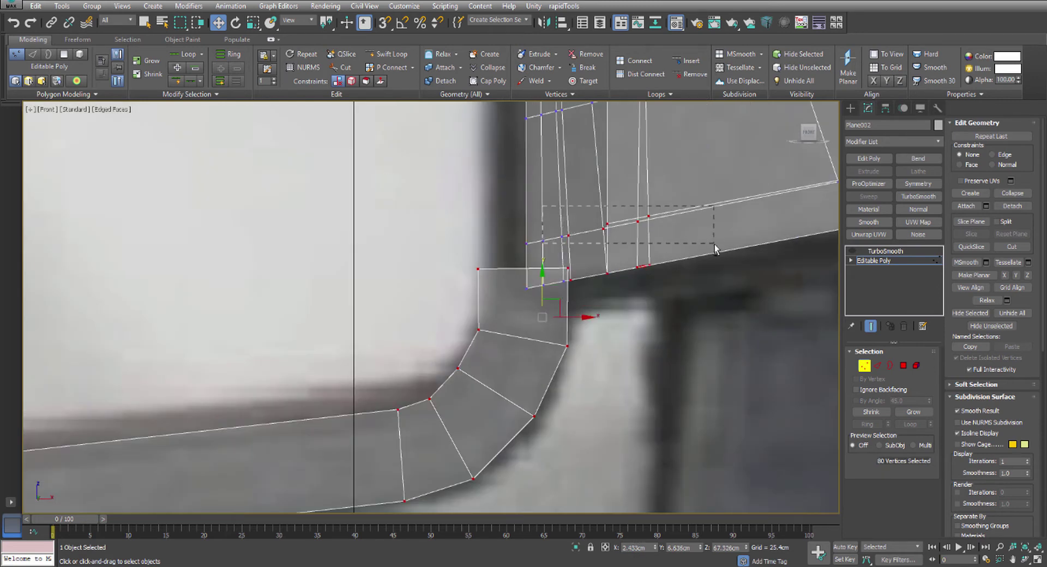
pyautogui.keyDown('alt'); pyautogui.moveTo(715, 249); pyautogui.dragTo(566, 280); pyautogui.keyUp('alt')
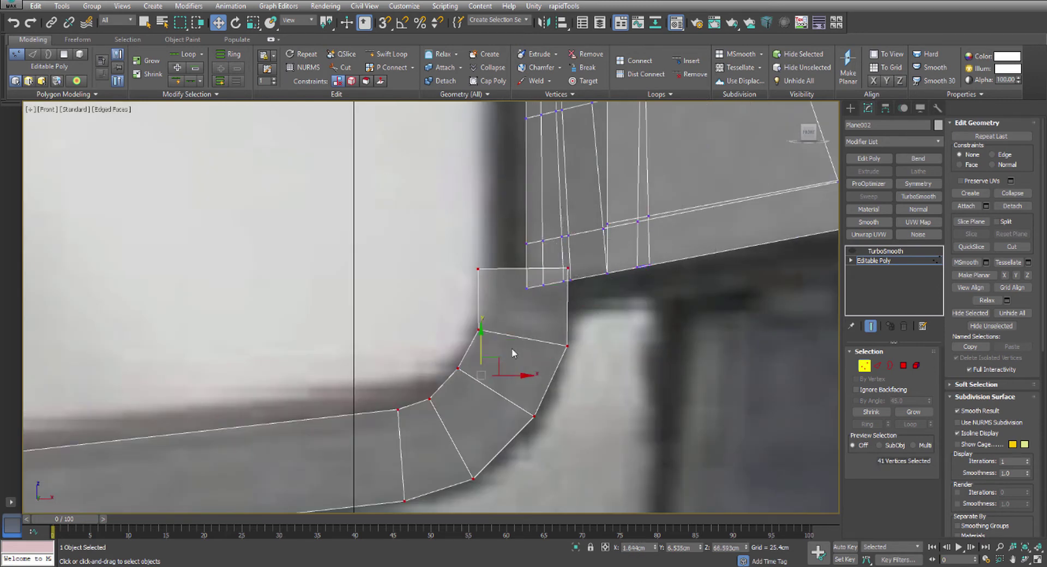
pyautogui.moveTo(503, 366); pyautogui.dragTo(510, 358)
pyautogui.scroll(-2, 508, 358)
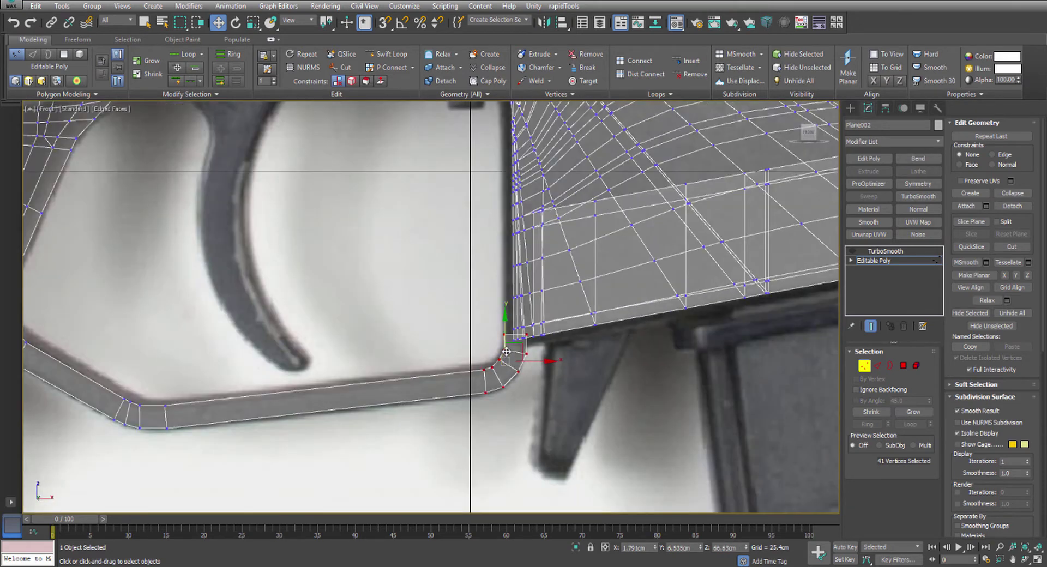
pyautogui.scroll(2, 506, 355)
pyautogui.press('4')
# Raise the trigger guard's three end polygons along the magazine housing's rear edge toward the upper corner of the trigger opening
pyautogui.scroll(2, 474, 407)
pyautogui.moveTo(474, 407); pyautogui.dragTo(471, 465, button='middle')
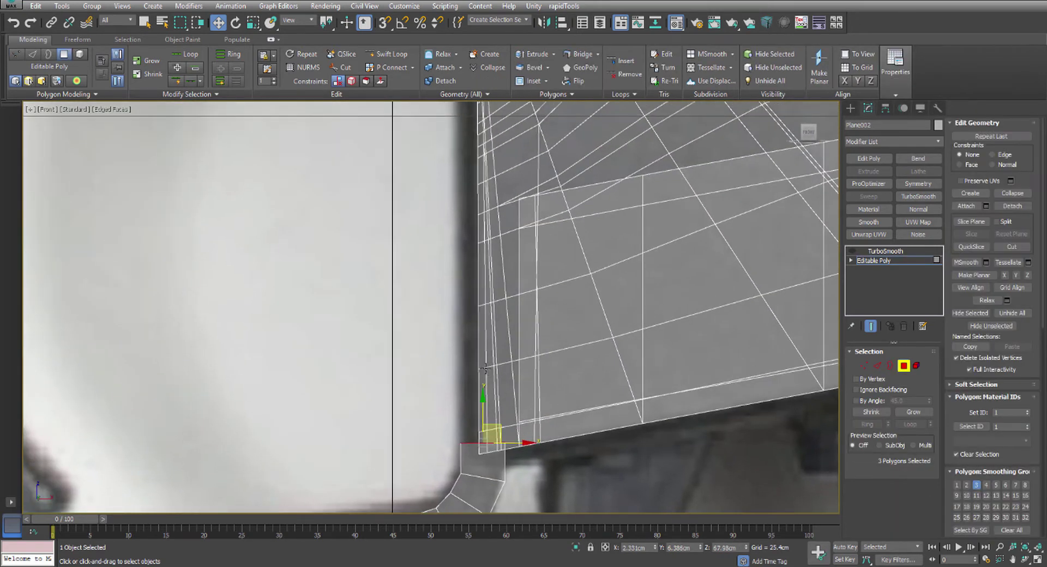
pyautogui.scroll(-4, 322, 309)
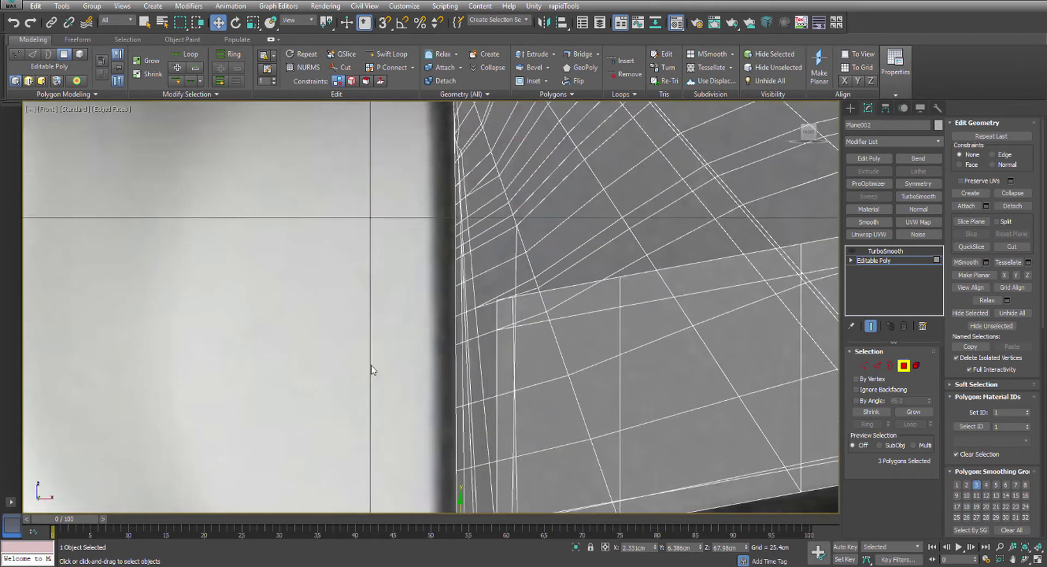
pyautogui.moveTo(427, 215); pyautogui.dragTo(426, 205)
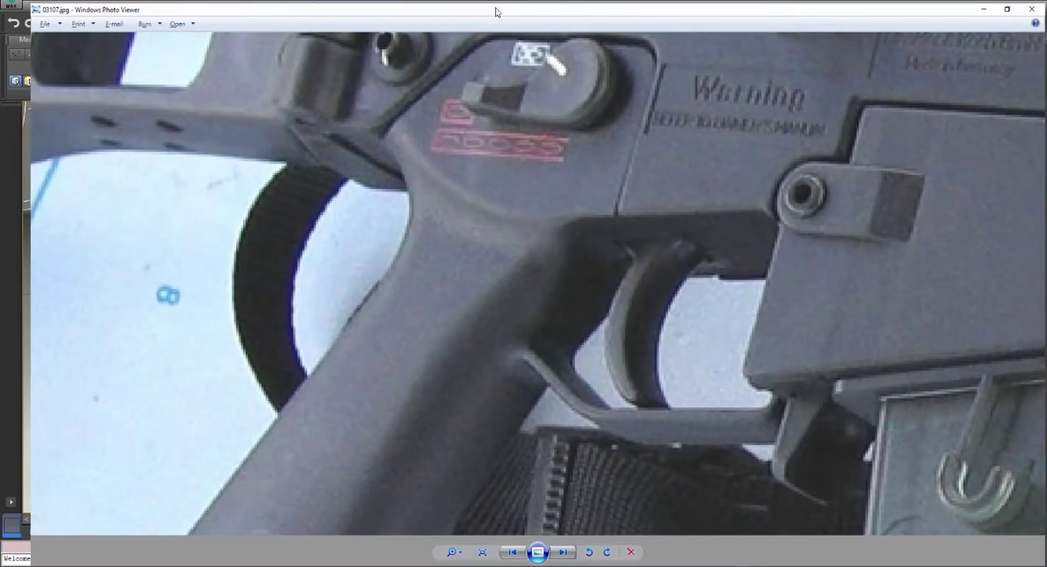
# Switch to the reference photos in Windows Photo Viewer and examine the trigger guard and magazine housing in the angled close-up
pyautogui.click(549, 553)
pyautogui.click(550, 553)
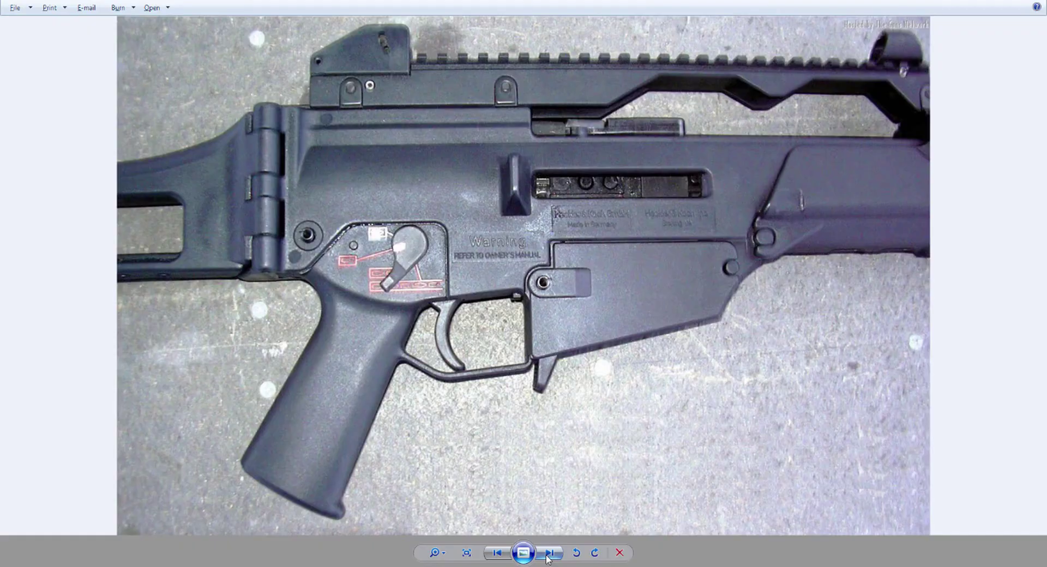
pyautogui.click(549, 553)
pyautogui.click(549, 553)
pyautogui.click(549, 553)
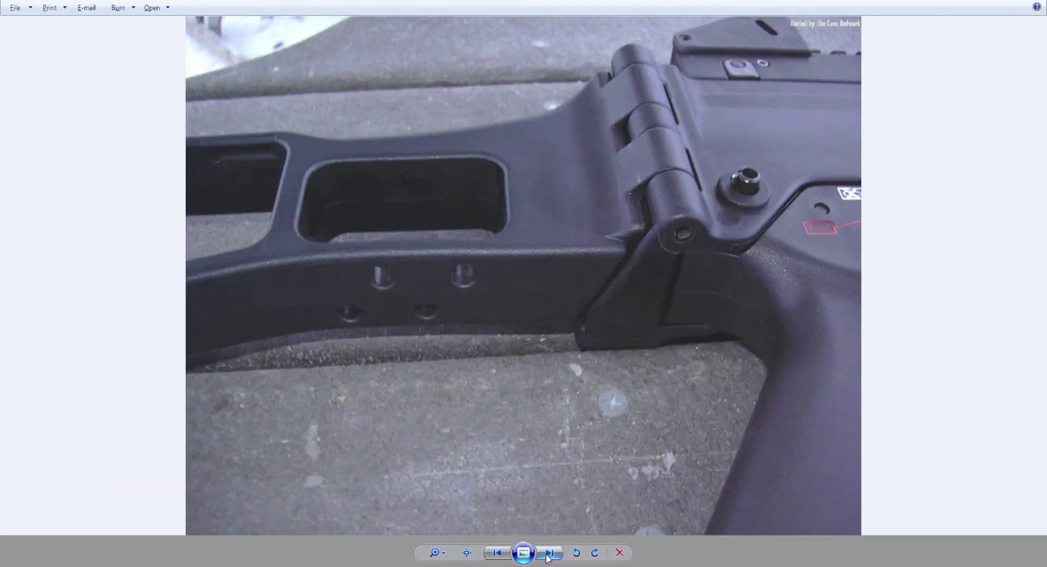
pyautogui.click(501, 554)
pyautogui.scroll(3, 541, 445)
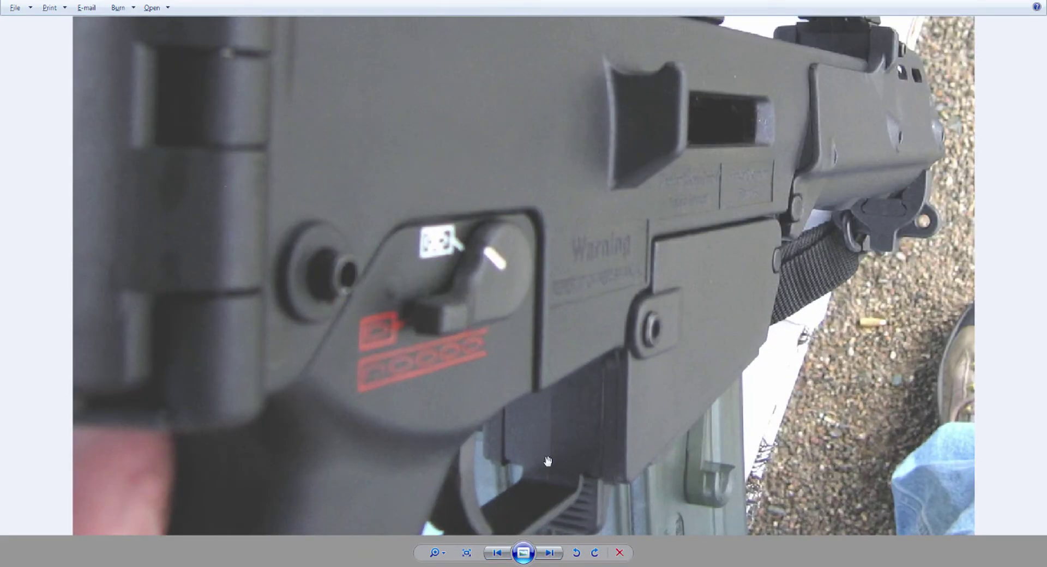
pyautogui.moveTo(547, 461); pyautogui.dragTo(500, 389)
pyautogui.click(549, 553)
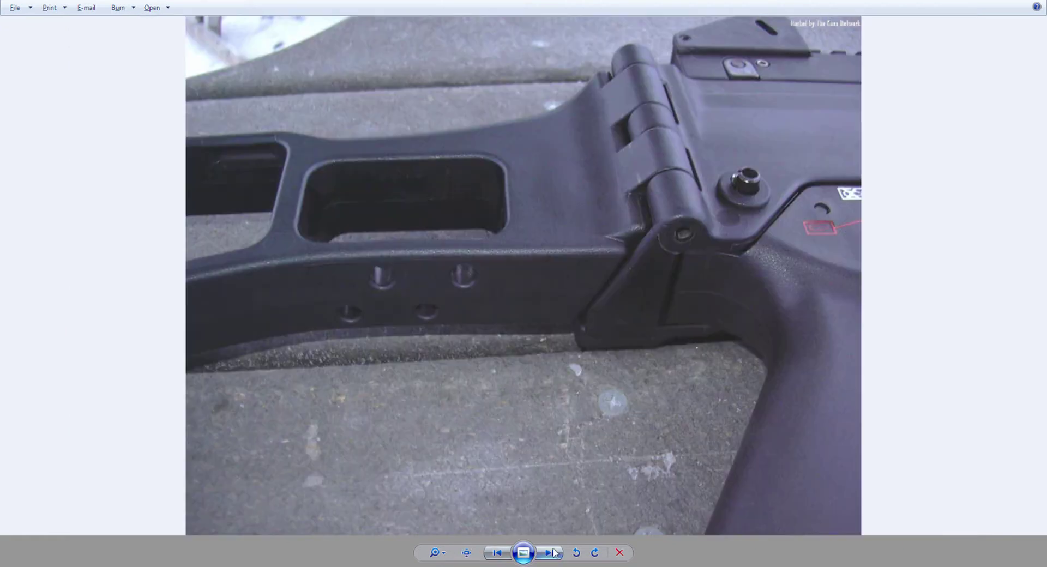
# Browse further reference photos and return to the underside view into the empty magazine well
pyautogui.click(552, 553)
pyautogui.click(552, 553)
pyautogui.click(552, 553)
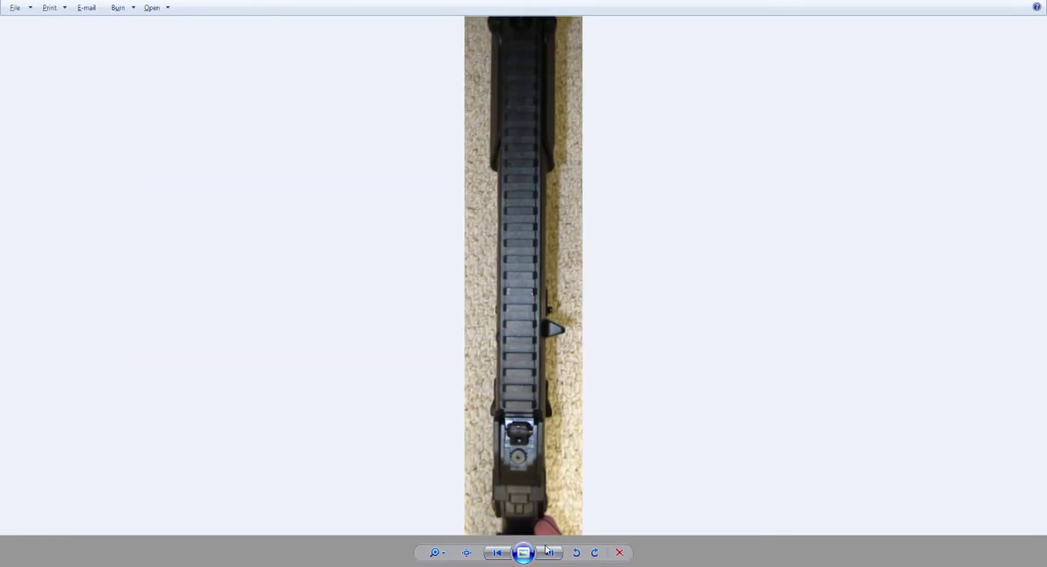
pyautogui.click(549, 552)
pyautogui.click(550, 554)
pyautogui.click(551, 554)
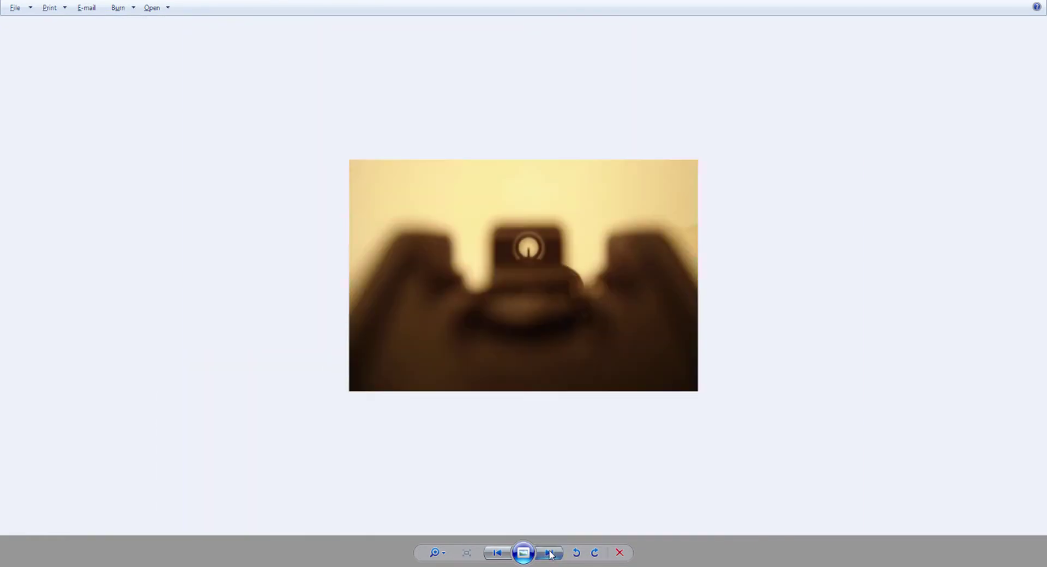
pyautogui.click(551, 554)
pyautogui.click(551, 554)
pyautogui.click(551, 554)
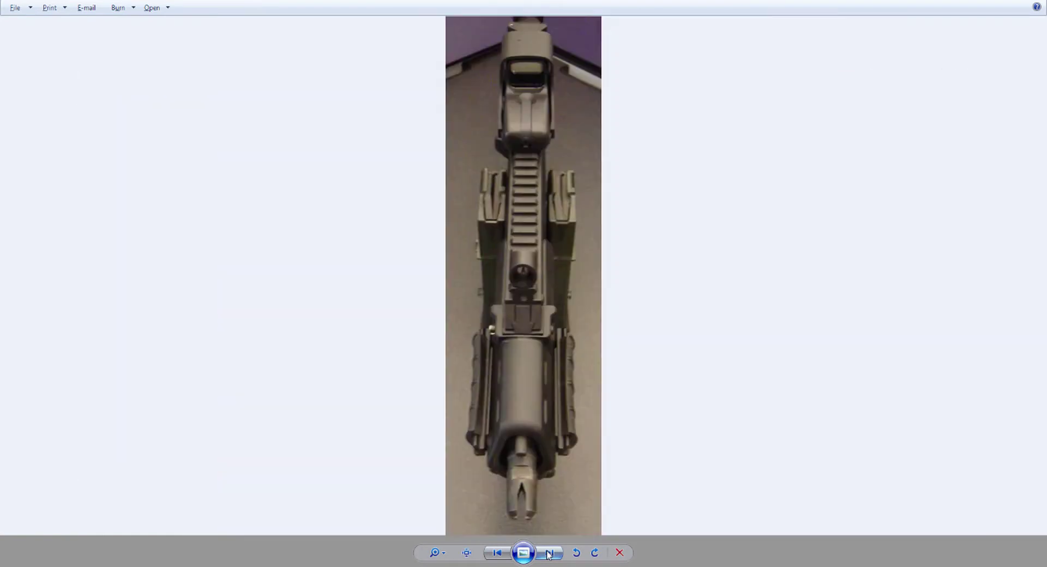
pyautogui.click(498, 554)
pyautogui.click(499, 555)
pyautogui.click(499, 555)
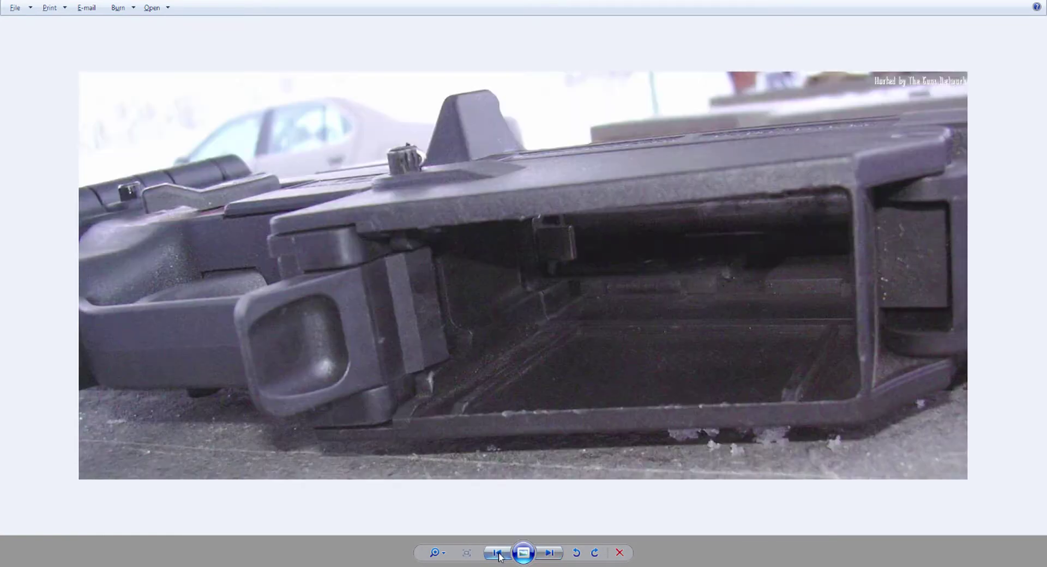
# Look through the handguard, carrying handle, full rifle and magazine photos for another view of the guard's front end
pyautogui.click(551, 554)
pyautogui.click(552, 554)
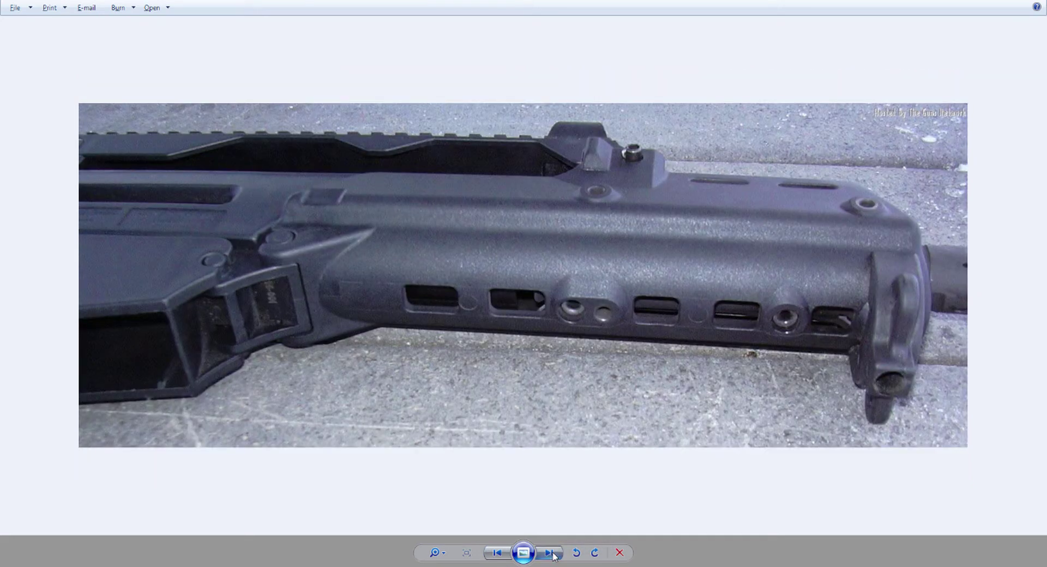
pyautogui.click(552, 553)
pyautogui.click(552, 554)
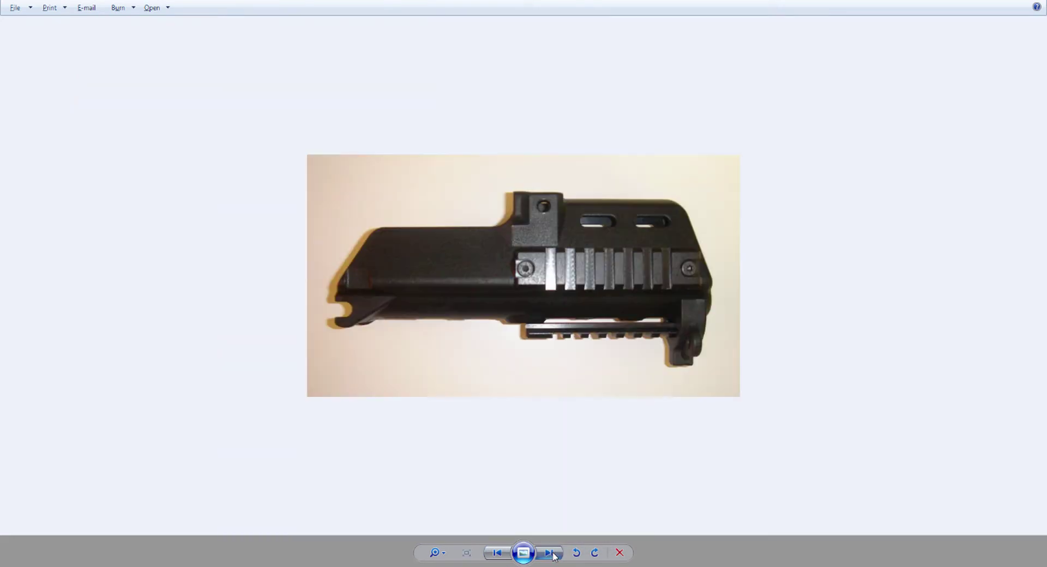
pyautogui.click(552, 553)
pyautogui.click(552, 553)
pyautogui.click(552, 554)
pyautogui.click(552, 554)
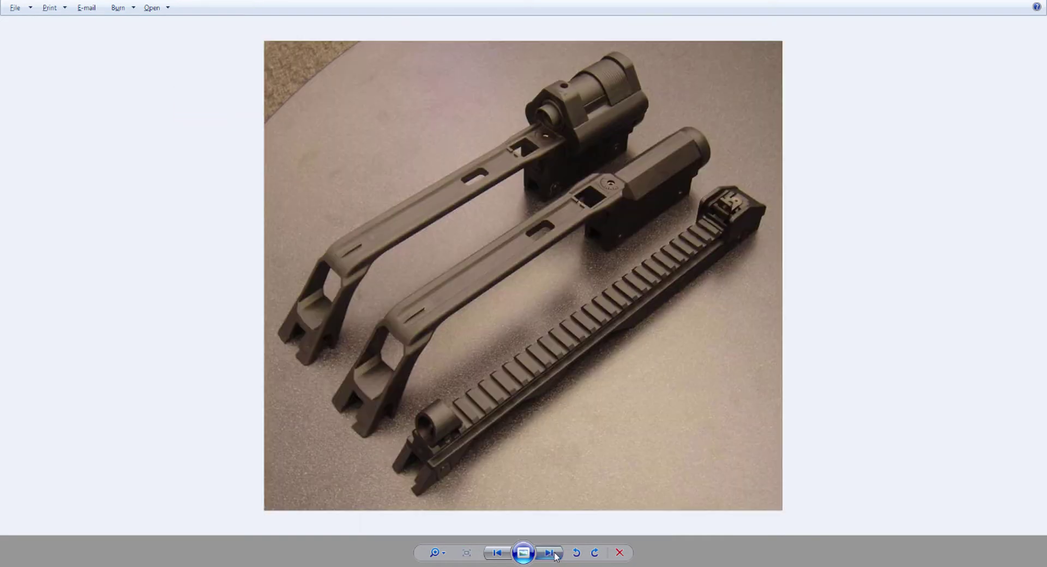
pyautogui.click(554, 554)
pyautogui.click(555, 555)
pyautogui.click(556, 555)
pyautogui.click(557, 555)
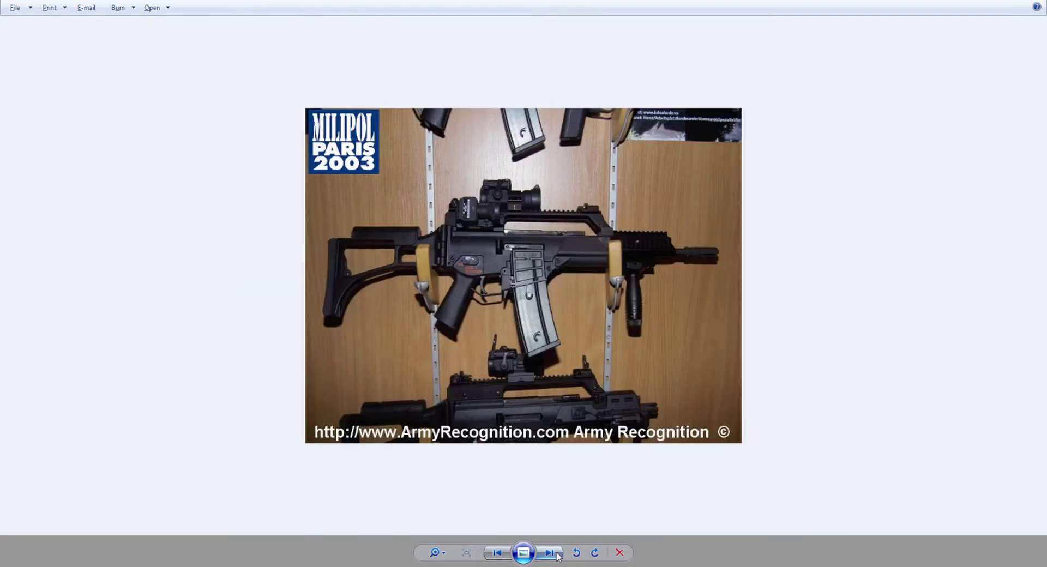
pyautogui.click(557, 556)
pyautogui.click(557, 555)
pyautogui.click(557, 556)
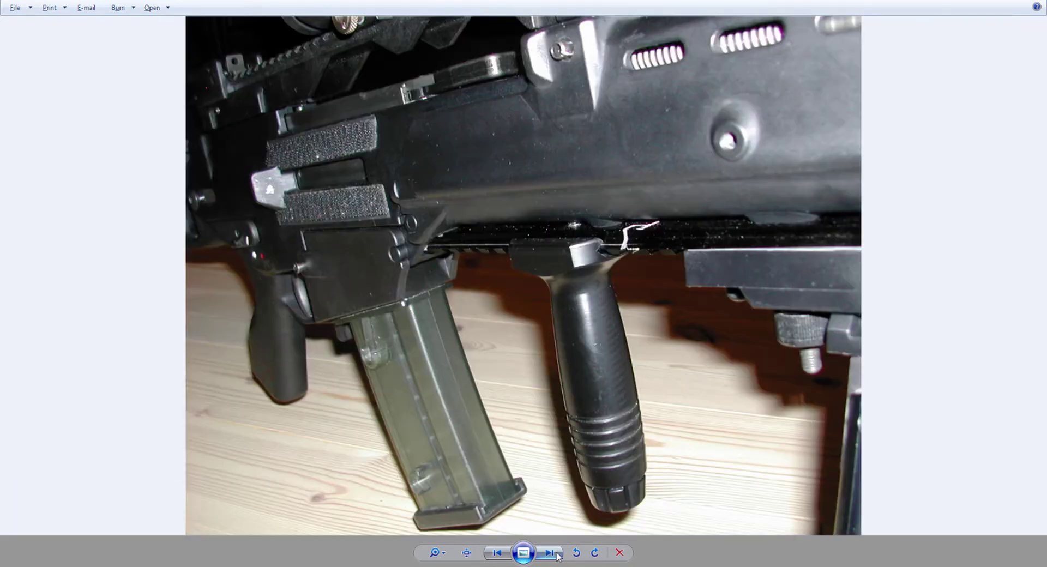
pyautogui.click(557, 556)
pyautogui.click(557, 555)
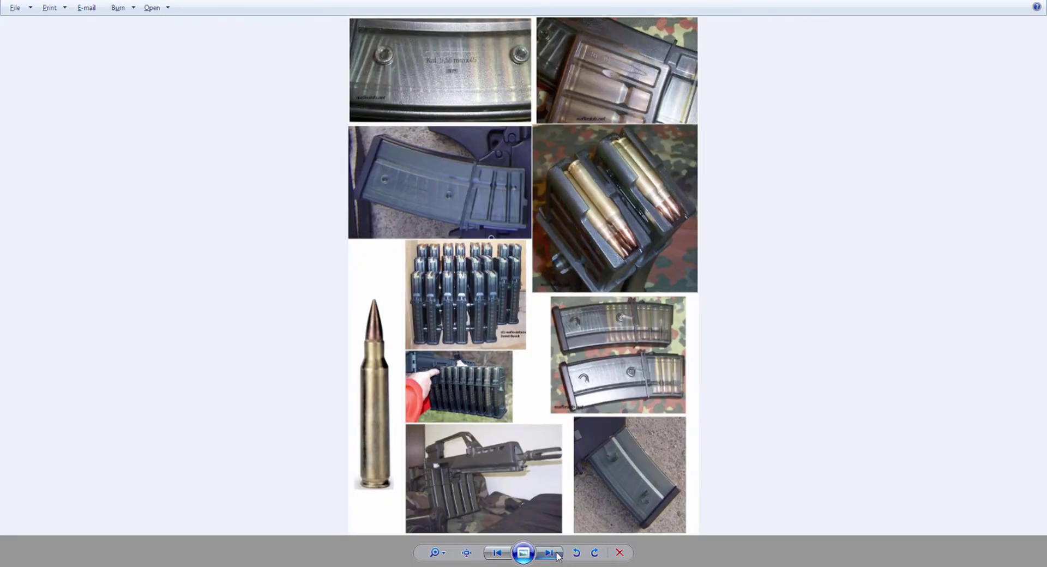
pyautogui.click(557, 555)
pyautogui.click(557, 555)
pyautogui.click(557, 556)
pyautogui.click(557, 555)
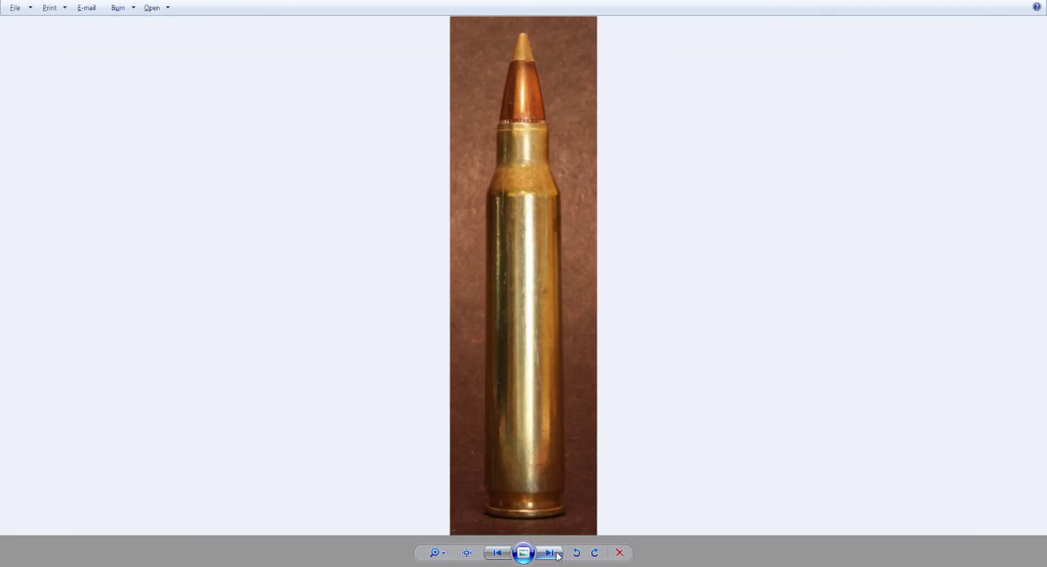
# Open the close-up receiver photo with the Warning marking and examine where the trigger guard meets the magazine housing
pyautogui.click(557, 555)
pyautogui.scroll(3, 517, 422)
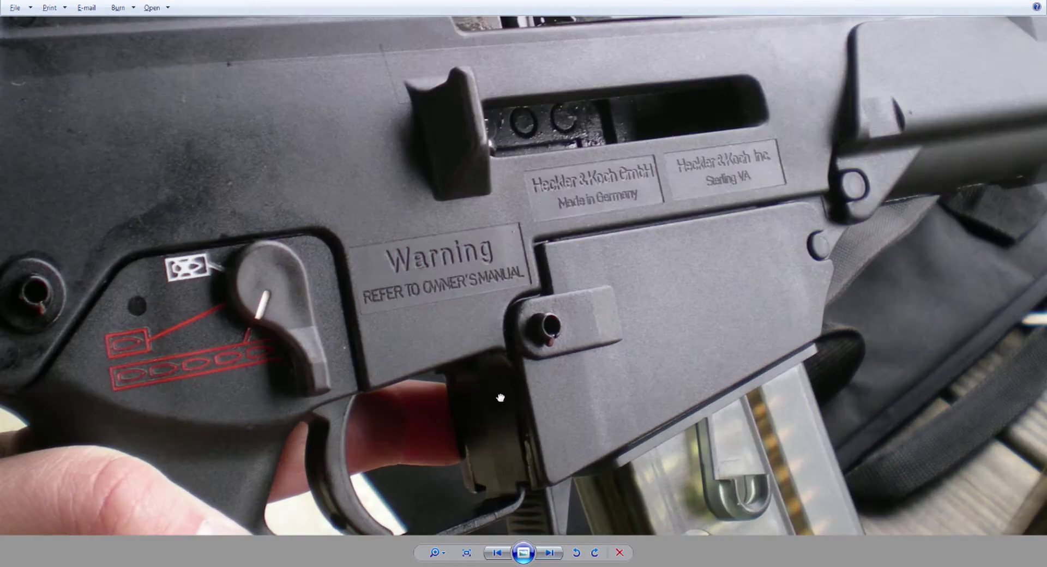
pyautogui.moveTo(500, 398); pyautogui.dragTo(463, 300)
pyautogui.scroll(-1, 461, 303)
pyautogui.scroll(-1, 484, 345)
pyautogui.scroll(4, 495, 374)
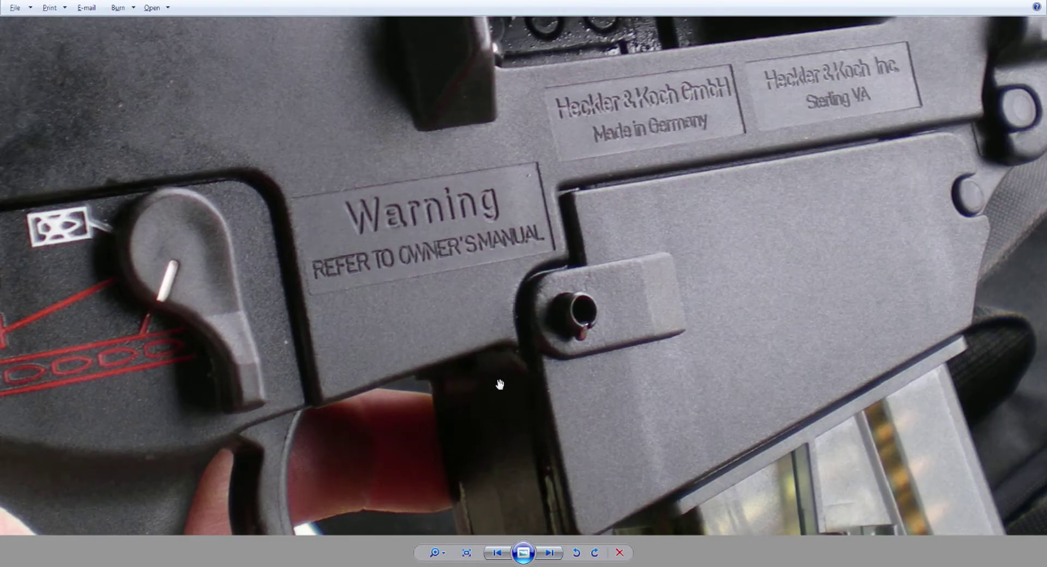
pyautogui.scroll(-4, 503, 389)
pyautogui.scroll(4, 527, 440)
# Find the G36 photo on the camouflage background and examine the guard's attachment to the magazine housing up close
pyautogui.click(560, 555)
pyautogui.click(560, 555)
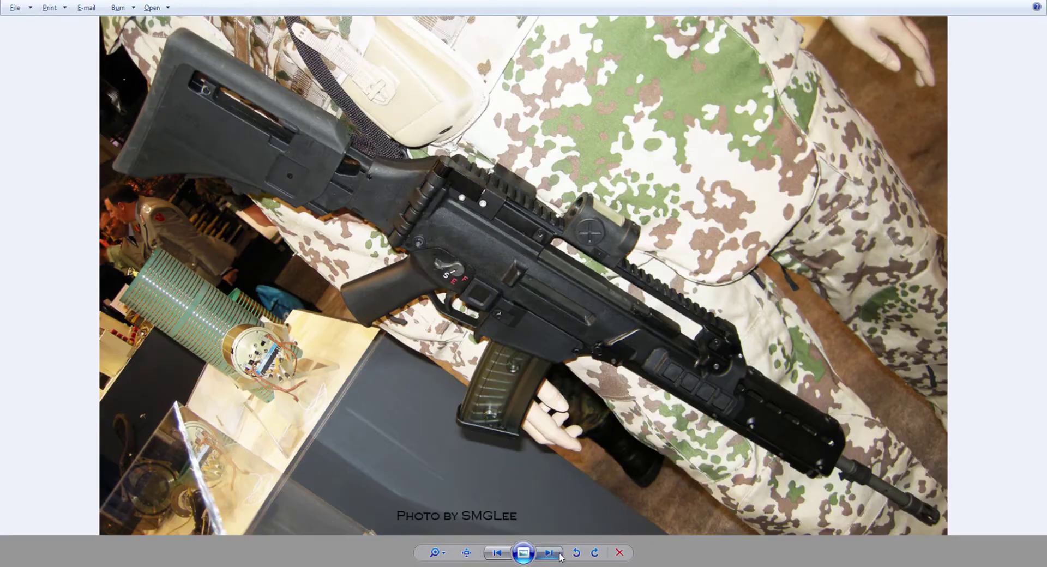
pyautogui.click(561, 555)
pyautogui.click(560, 555)
pyautogui.click(560, 555)
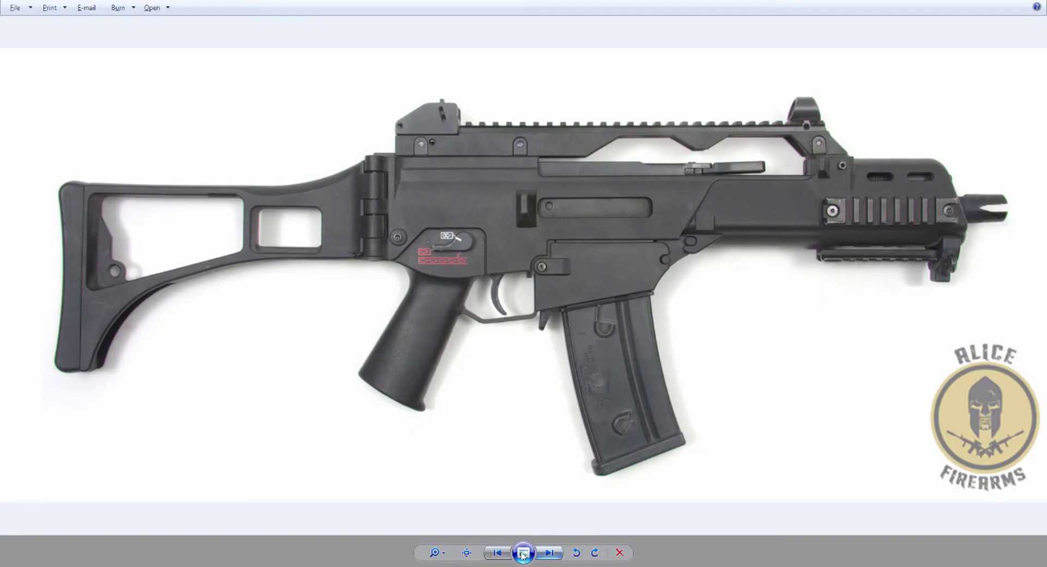
pyautogui.click(497, 553)
pyautogui.scroll(3, 511, 323)
pyautogui.scroll(2, 512, 323)
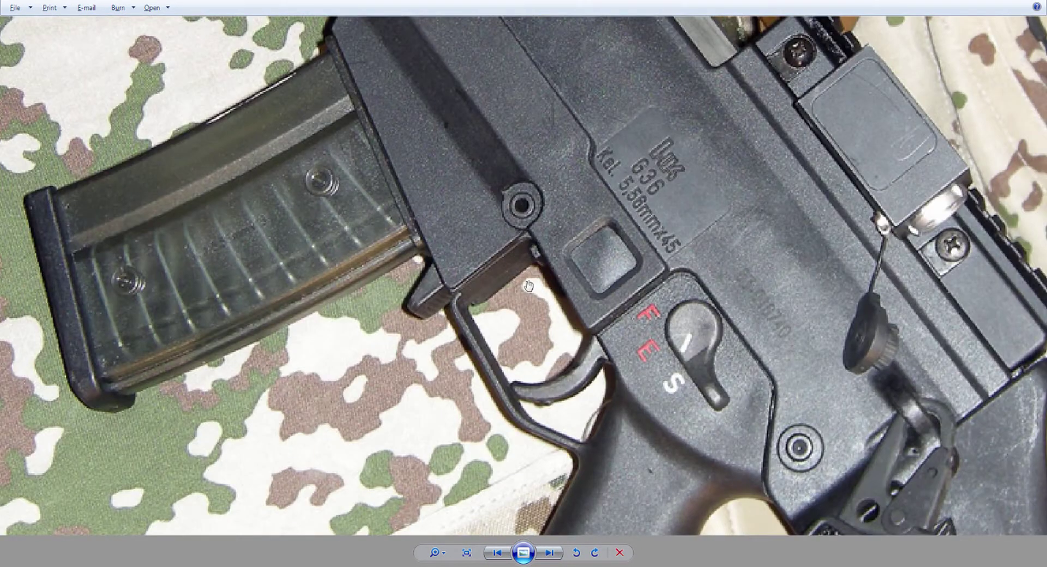
pyautogui.scroll(2, 521, 289)
pyautogui.scroll(2, 446, 299)
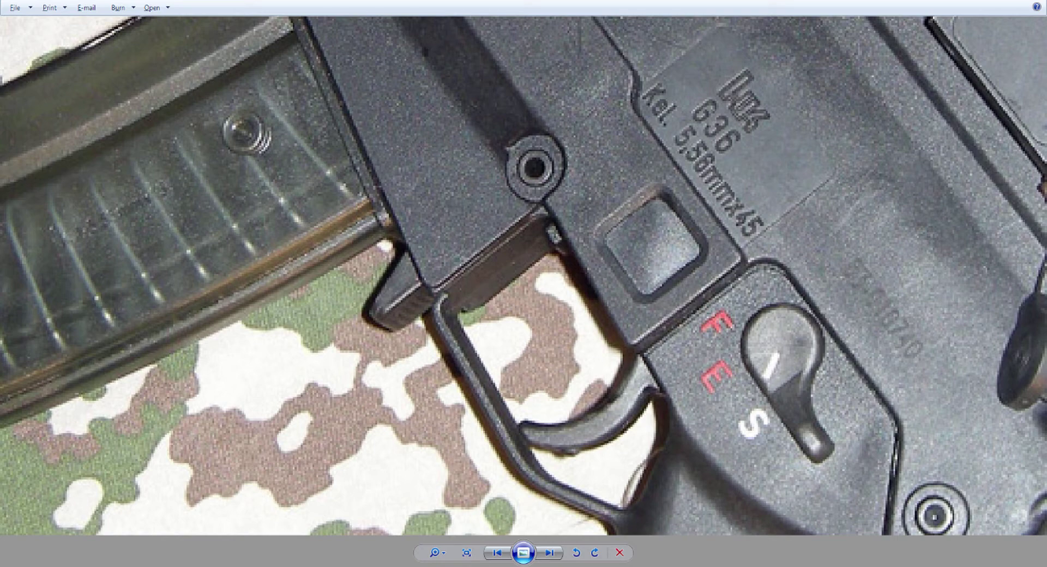
pyautogui.moveTo(491, 2); pyautogui.dragTo(0, 11)
# Back in 3ds Max, lower the guard's end polygons to the magazine housing's lower corner and inspect them in perspective
pyautogui.moveTo(481, 344); pyautogui.dragTo(491, 320, button='middle')
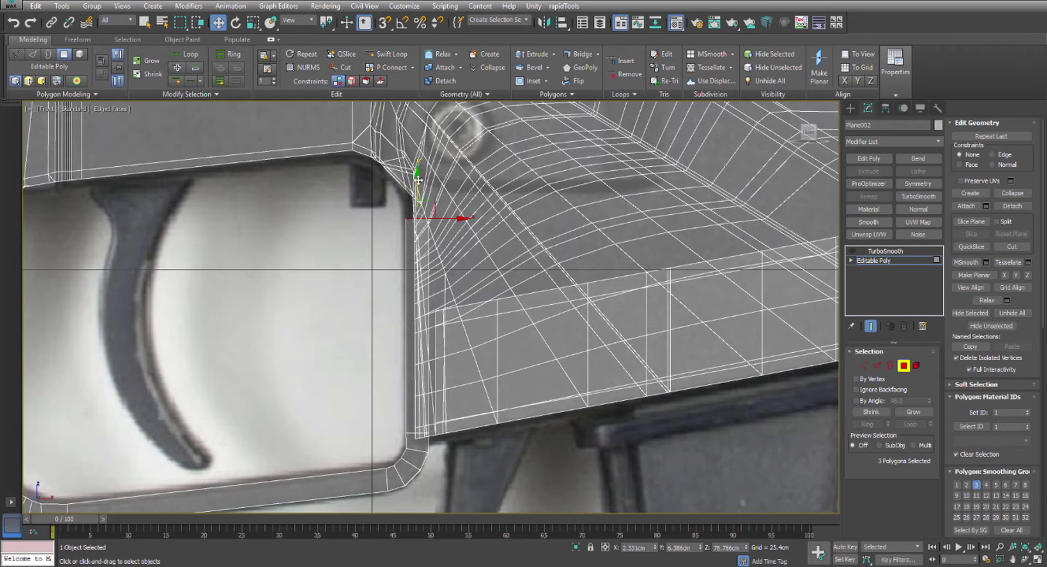
pyautogui.moveTo(419, 180); pyautogui.dragTo(425, 368)
pyautogui.hotkey('alt', 'w')
pyautogui.middleClick(683, 421)
pyautogui.hotkey('alt', 'w')
pyautogui.scroll(3, 612, 344)
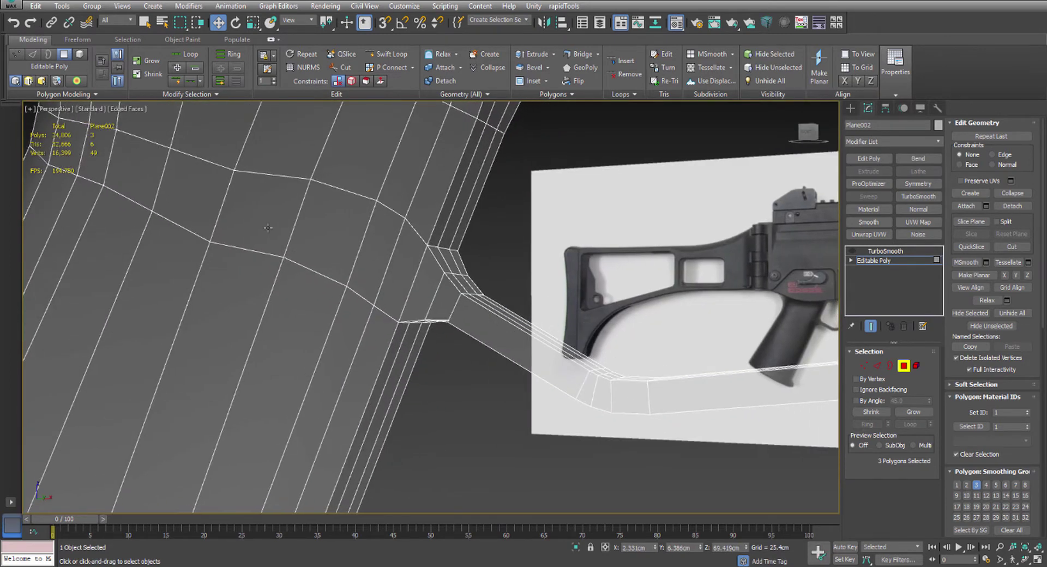
pyautogui.scroll(-6, 498, 240)
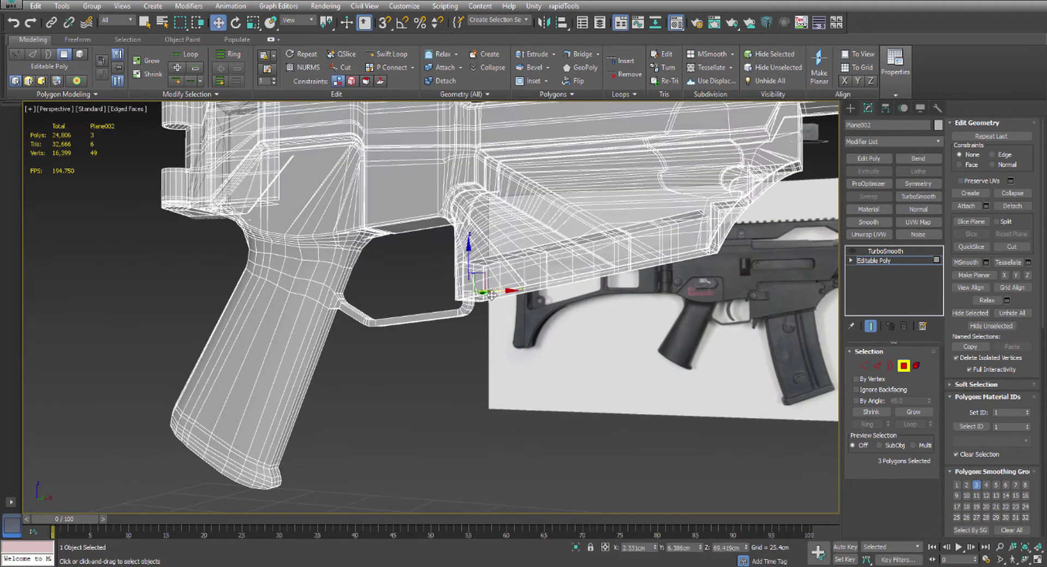
pyautogui.keyDown('alt'); pyautogui.moveTo(491, 295); pyautogui.dragTo(532, 289, button='middle'); pyautogui.keyUp('alt')
# Examine the guard's front end and its vertical strip along the magazine housing in the soldier reference photo in Windows Photo Viewer
pyautogui.scroll(5, 532, 305)
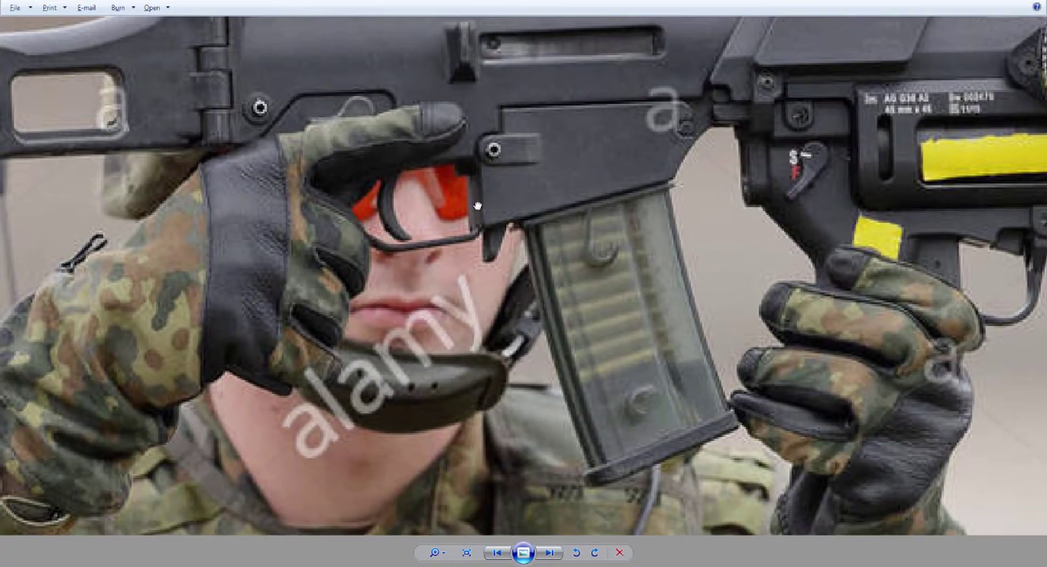
pyautogui.scroll(4, 496, 300)
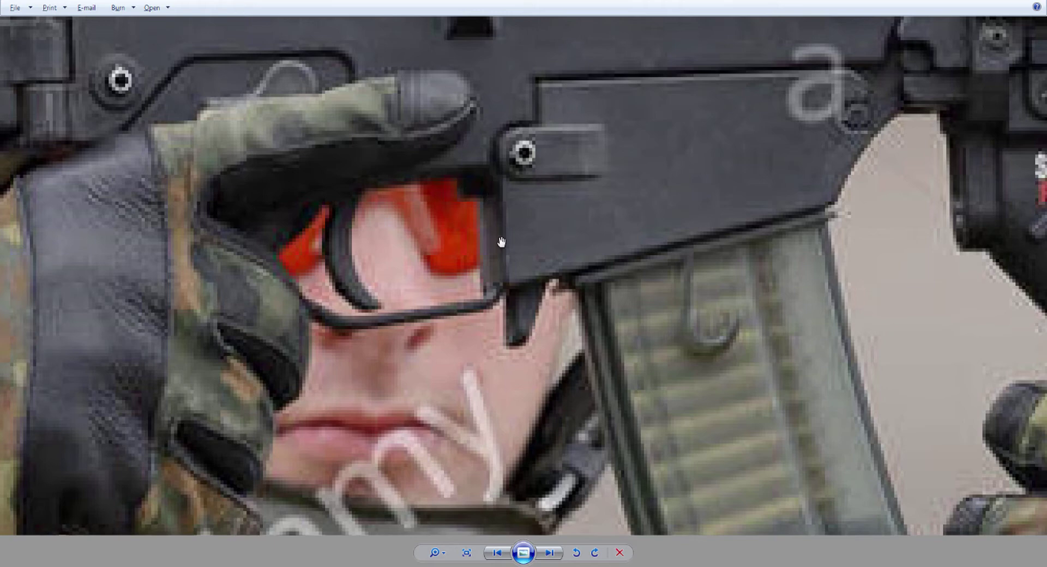
pyautogui.moveTo(521, 0); pyautogui.dragTo(0, 25)
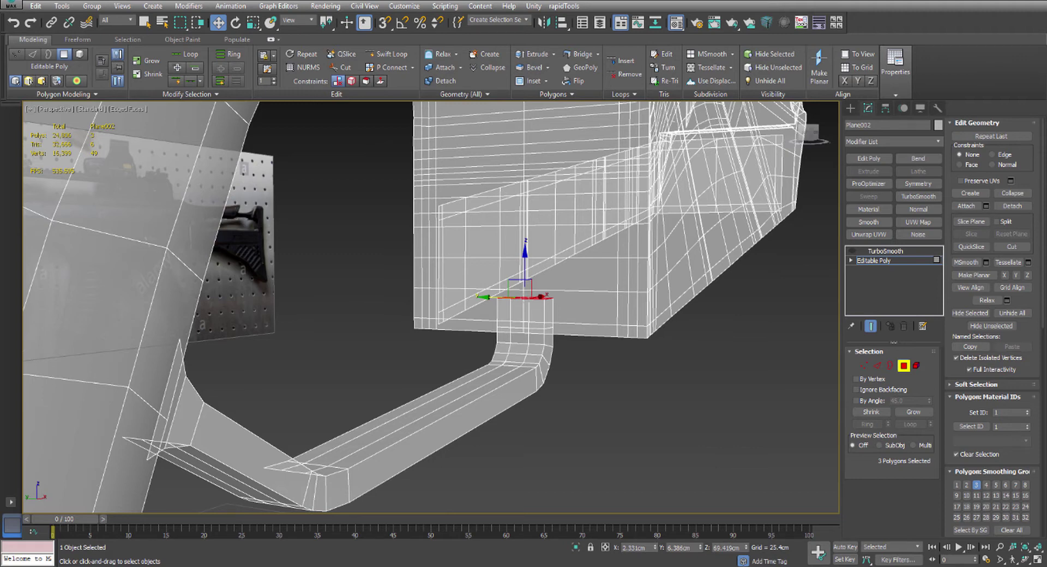
# In 3ds Max's front view, raise the guard's end polygons to just below the trigger opening's angled upper corner, then return to perspective
pyautogui.moveTo(472, 245); pyautogui.dragTo(463, 263, button='middle')
pyautogui.hotkey('alt', 'w')
pyautogui.middleClick(577, 178)
pyautogui.hotkey('alt', 'w')
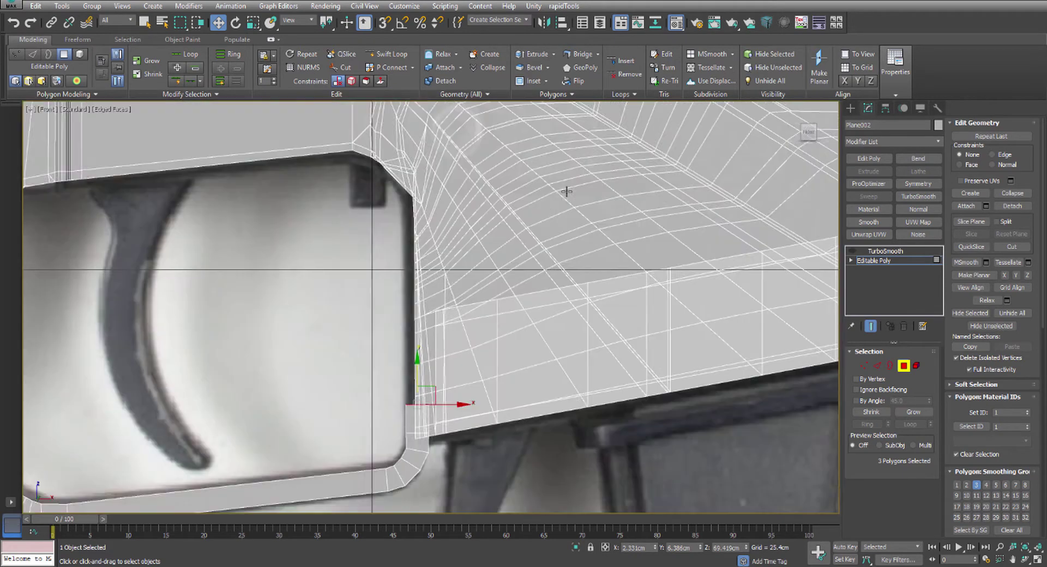
pyautogui.moveTo(566, 192); pyautogui.dragTo(559, 209, button='middle')
pyautogui.scroll(-2, 472, 265)
pyautogui.scroll(2, 420, 329)
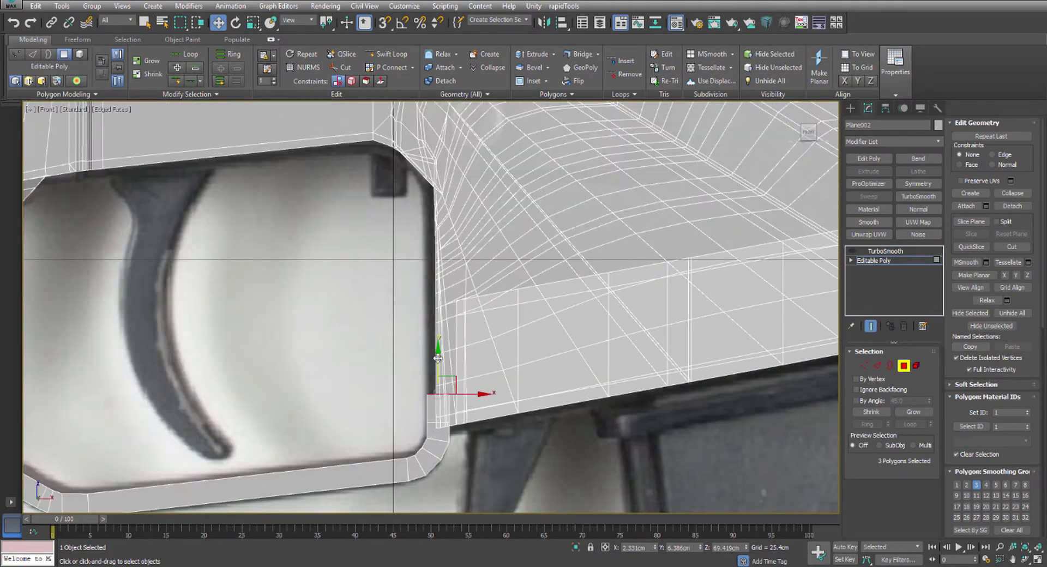
pyautogui.moveTo(438, 359); pyautogui.dragTo(468, 164)
pyautogui.moveTo(441, 184); pyautogui.dragTo(453, 271, button='middle')
pyautogui.scroll(4, 454, 251)
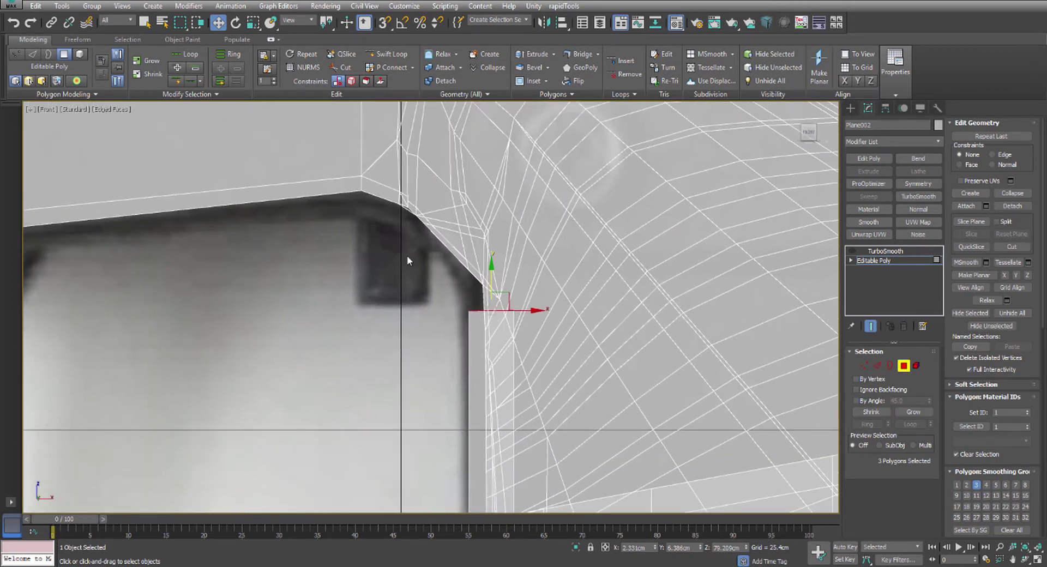
pyautogui.scroll(1, 411, 253)
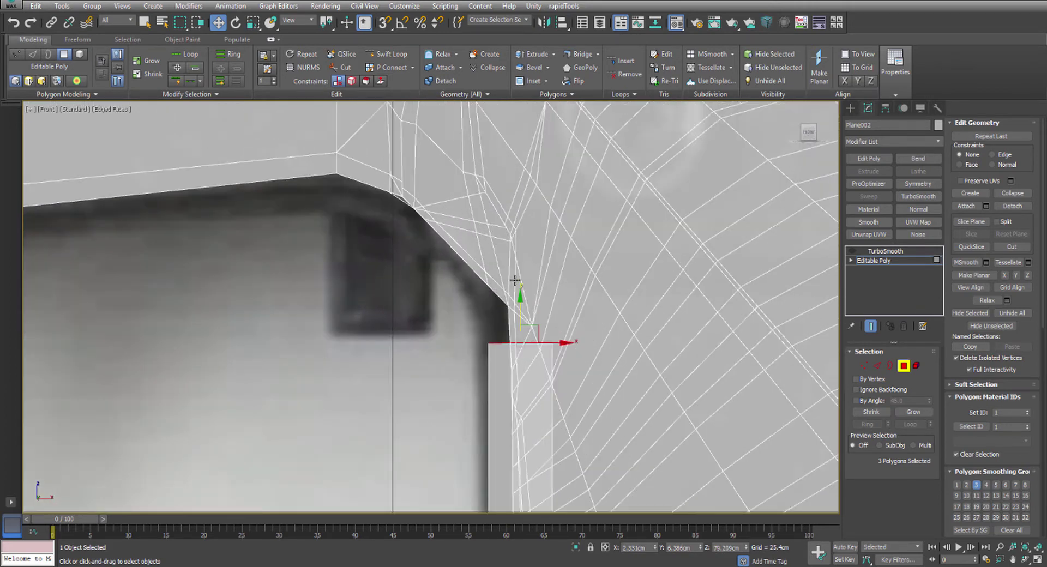
pyautogui.moveTo(522, 299); pyautogui.dragTo(522, 295)
pyautogui.hotkey('alt', 'w')
pyautogui.middleClick(641, 363)
pyautogui.hotkey('alt', 'w')
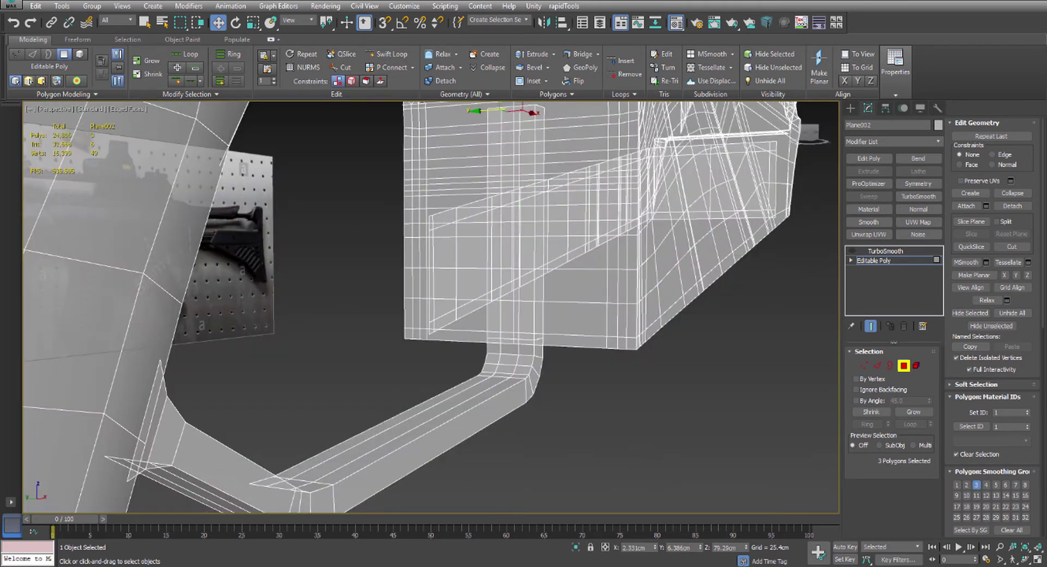
# Turn off the model's see-through display, inspect the guard's strip on the magazine housing, and return to polygon editing
pyautogui.moveTo(561, 233); pyautogui.dragTo(542, 330, button='middle')
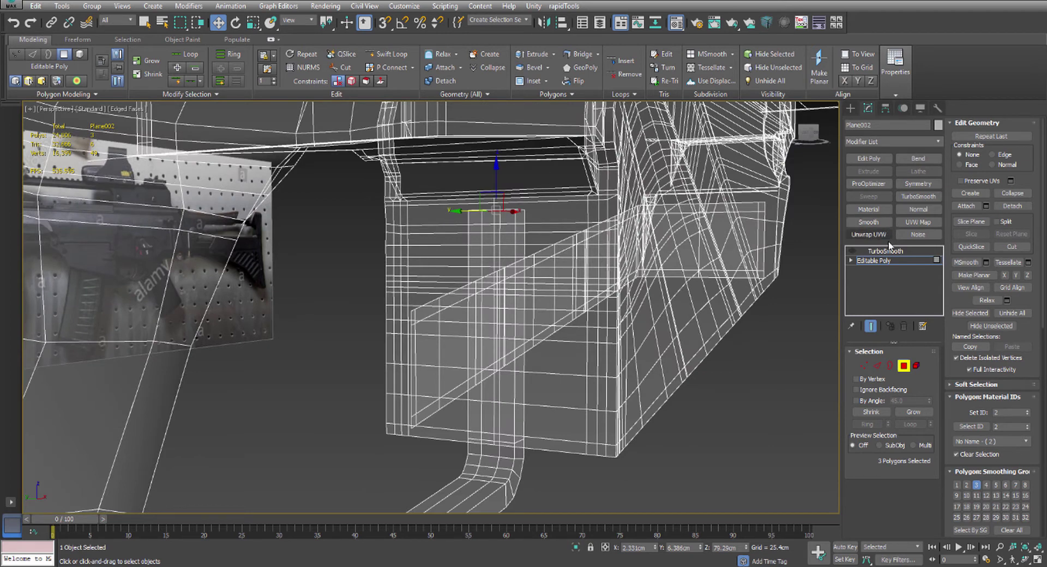
pyautogui.click(886, 260)
pyautogui.hotkey('alt', 'x')
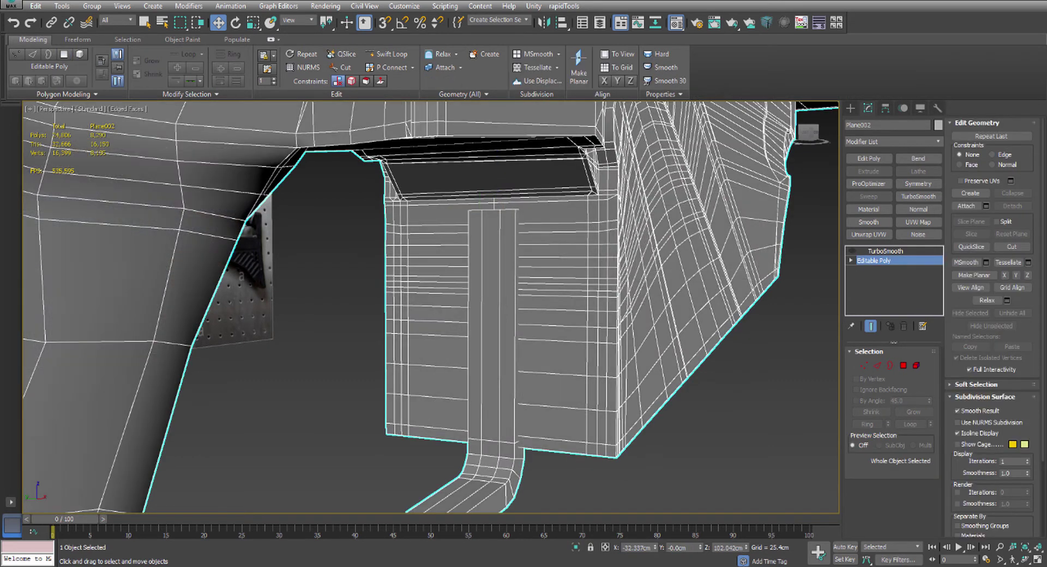
pyautogui.moveTo(567, 230); pyautogui.dragTo(464, 231, button='middle')
pyautogui.press('4')
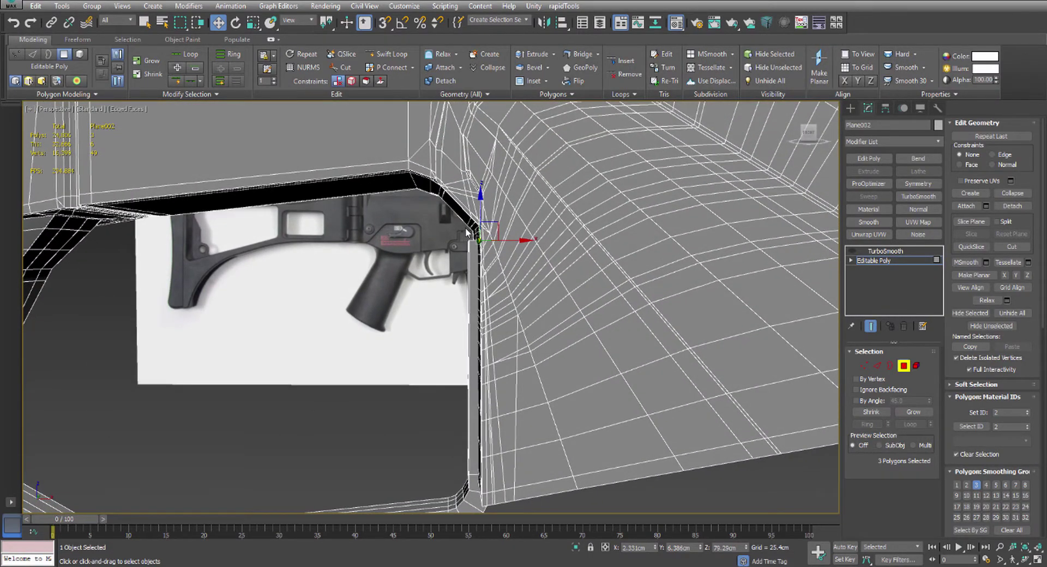
# Cut additional edges across the angled face at the trigger opening's upper front corner
pyautogui.keyDown('alt'); pyautogui.moveTo(420, 179); pyautogui.dragTo(488, 199, button='middle'); pyautogui.keyUp('alt')
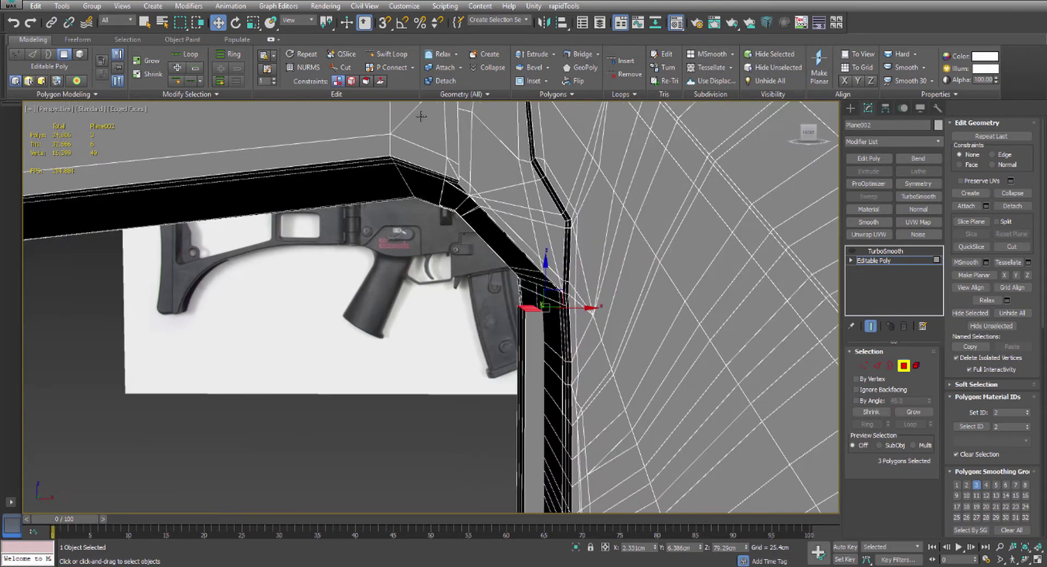
pyautogui.click(346, 69)
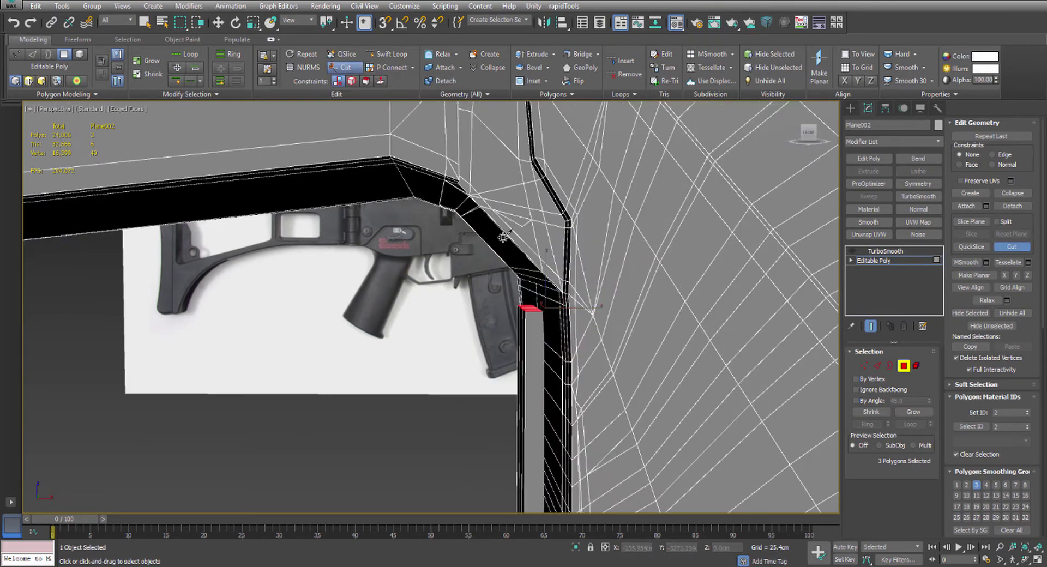
pyautogui.keyDown('alt'); pyautogui.moveTo(533, 216); pyautogui.dragTo(510, 187, button='middle'); pyautogui.keyUp('alt')
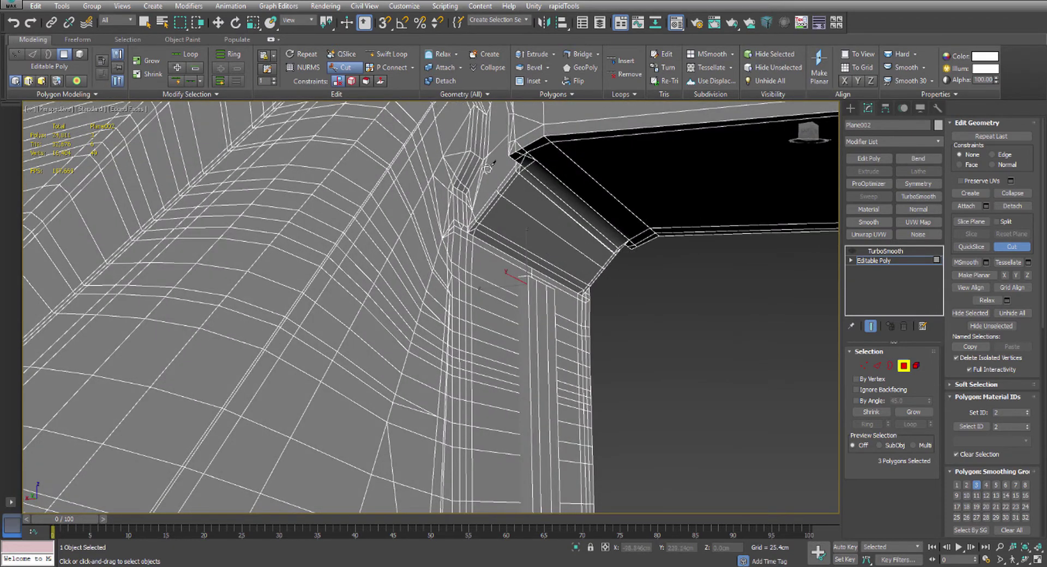
pyautogui.press('w')
# In the front view, move the angled corner's middle vertices up and outward to begin rounding it, and check in perspective
pyautogui.hotkey('alt', 'w')
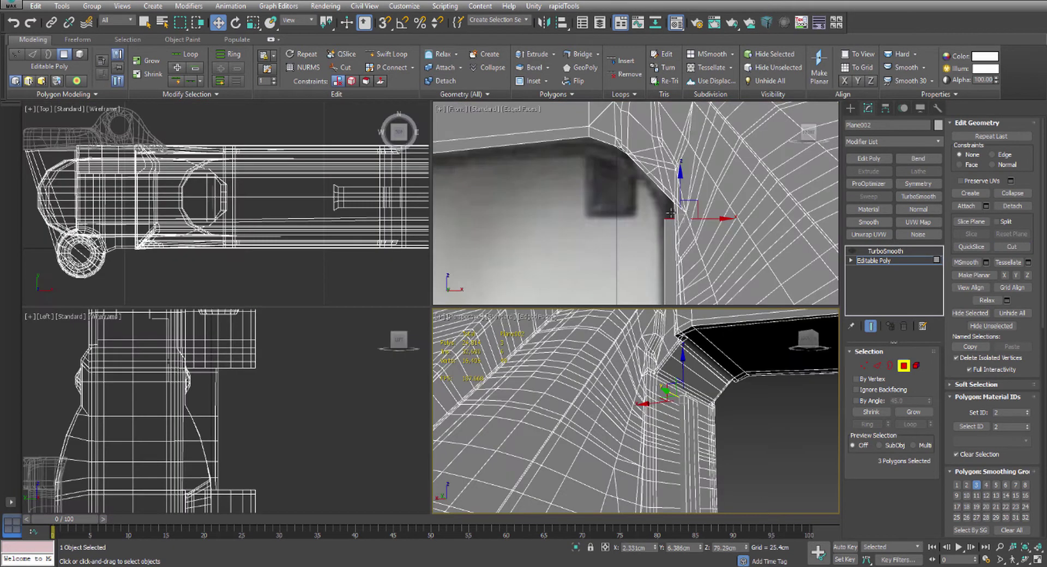
pyautogui.hotkey('alt', 'w')
pyautogui.scroll(4, 424, 251)
pyautogui.press('1')
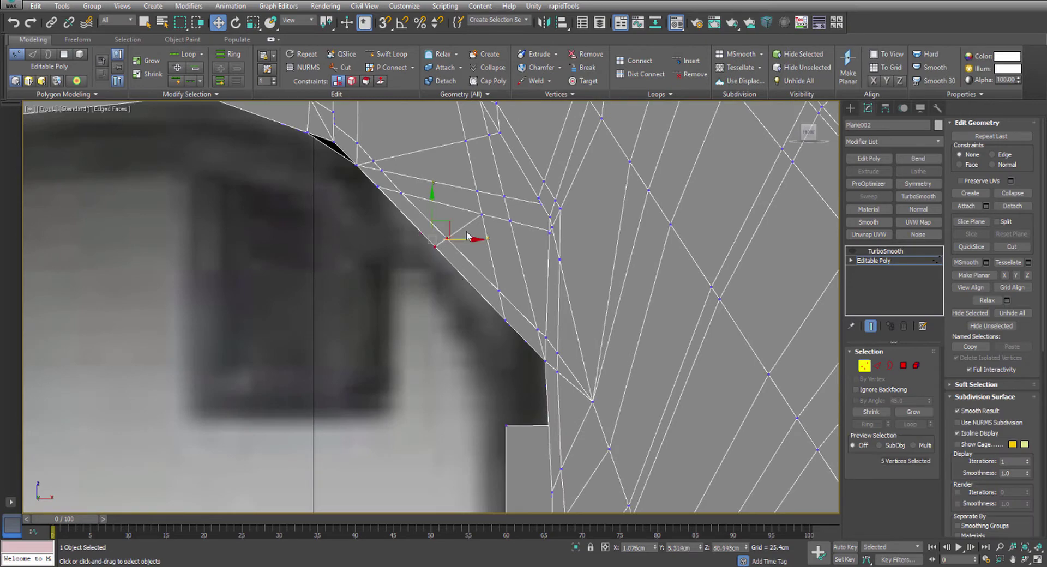
pyautogui.moveTo(449, 234); pyautogui.dragTo(458, 218)
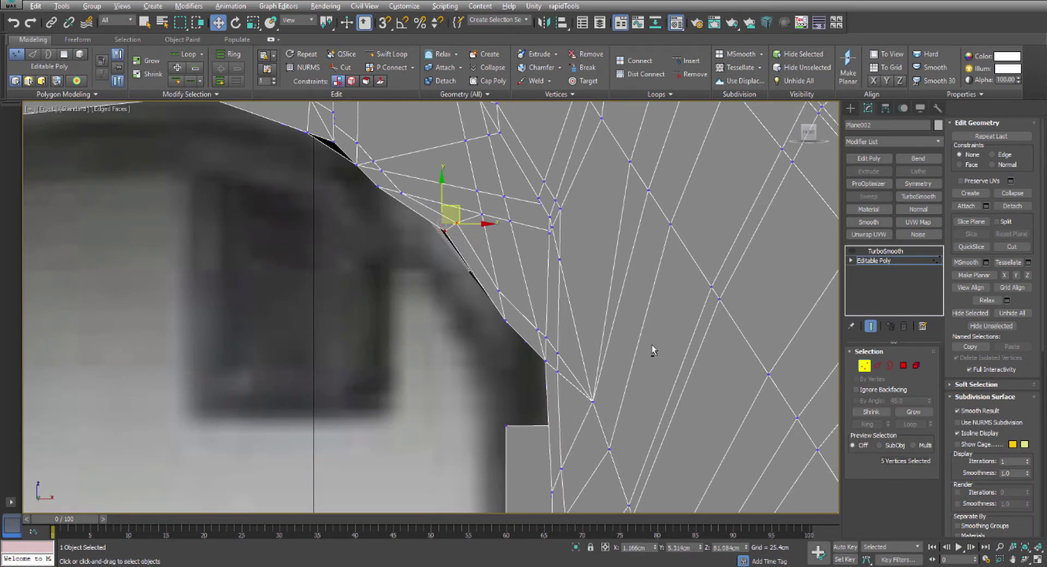
pyautogui.hotkey('alt', 'w')
pyautogui.middleClick(654, 349)
pyautogui.hotkey('alt', 'w')
pyautogui.keyDown('alt'); pyautogui.moveTo(664, 339); pyautogui.dragTo(545, 224, button='middle'); pyautogui.keyUp('alt')
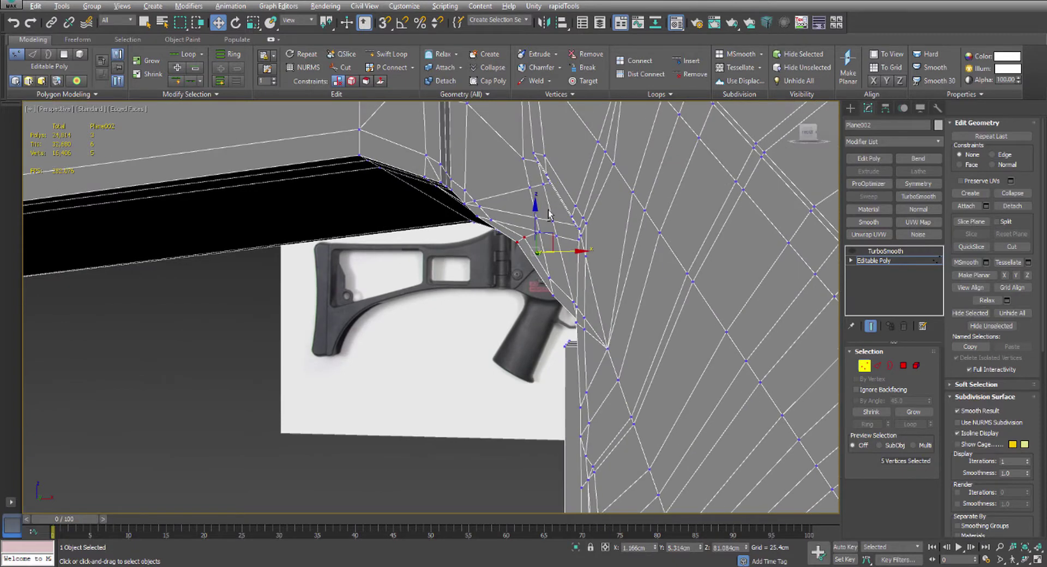
# Reposition the angled corner's remaining vertices in the front view so the trigger opening's edge follows a smooth arc
pyautogui.hotkey('alt', 'w')
pyautogui.middleClick(591, 261)
pyautogui.hotkey('alt', 'w')
pyautogui.moveTo(486, 335); pyautogui.dragTo(524, 278)
pyautogui.moveTo(411, 187); pyautogui.dragTo(384, 149)
pyautogui.moveTo(423, 199); pyautogui.dragTo(460, 216)
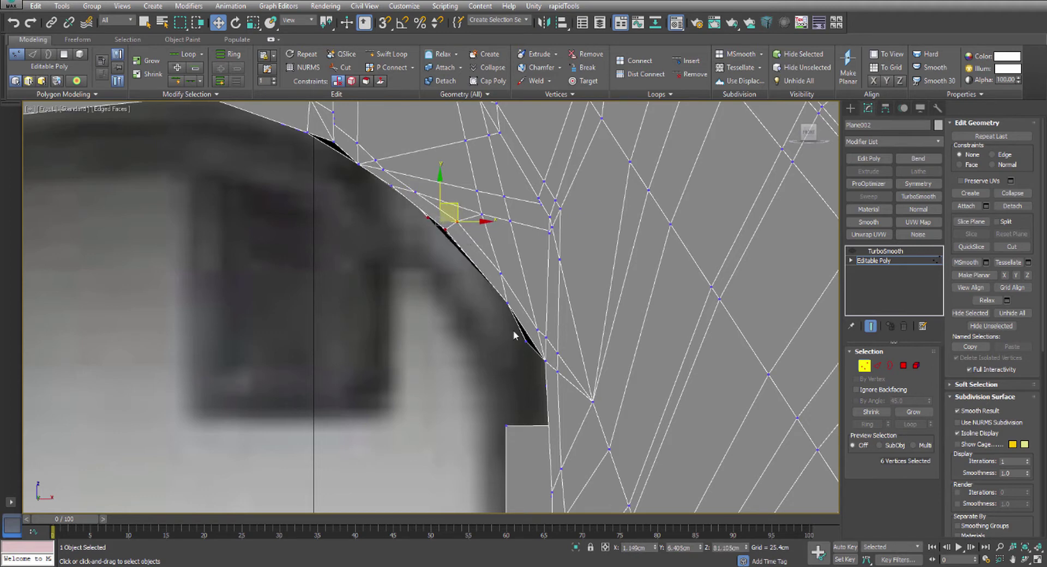
pyautogui.moveTo(515, 333); pyautogui.dragTo(547, 325)
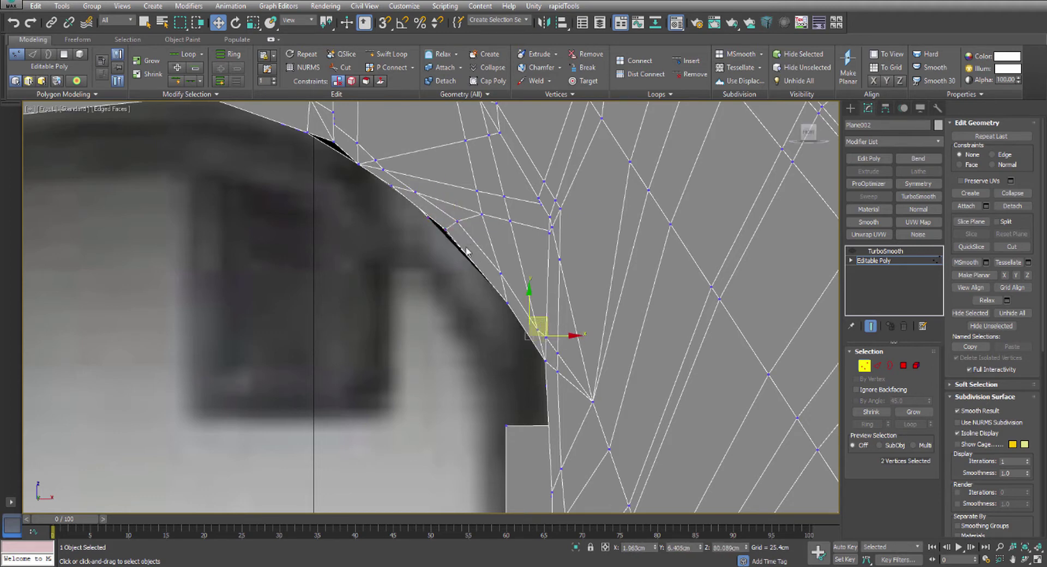
pyautogui.moveTo(426, 216); pyautogui.dragTo(442, 244)
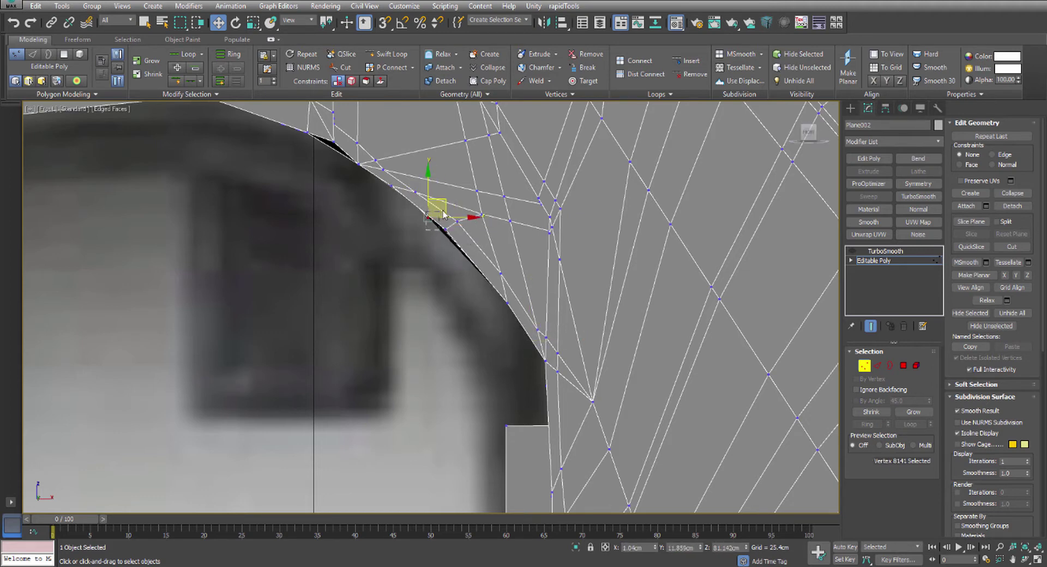
pyautogui.moveTo(448, 202); pyautogui.dragTo(451, 200)
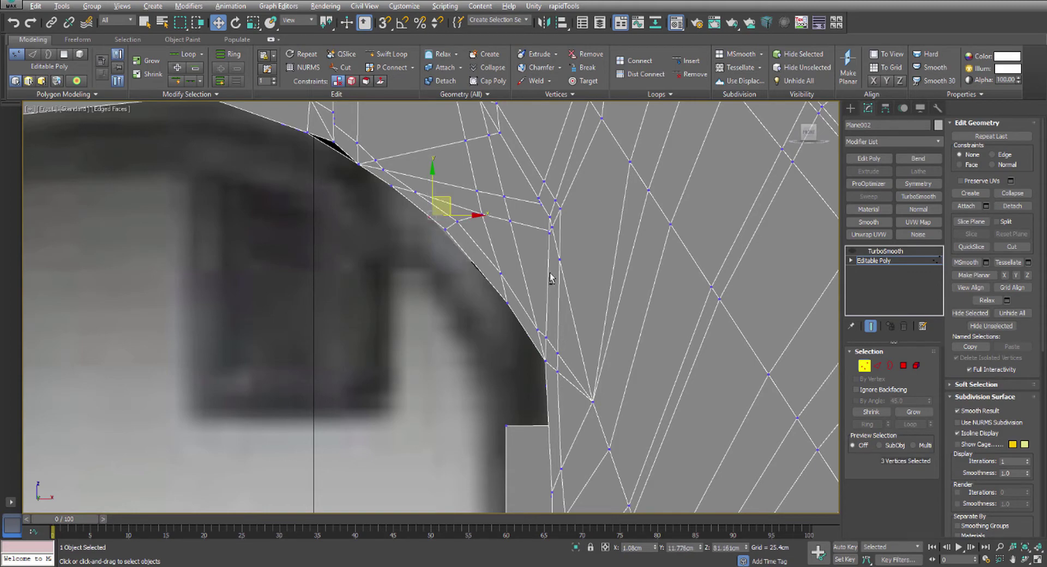
# Inspect the rounded corner's underside in perspective and shift the stray inner vertex to clean up the surface
pyautogui.hotkey('alt', 'w')
pyautogui.middleClick(618, 352)
pyautogui.hotkey('alt', 'w')
pyautogui.scroll(2, 611, 337)
pyautogui.keyDown('alt'); pyautogui.moveTo(610, 335); pyautogui.dragTo(802, 334, button='middle'); pyautogui.keyUp('alt')
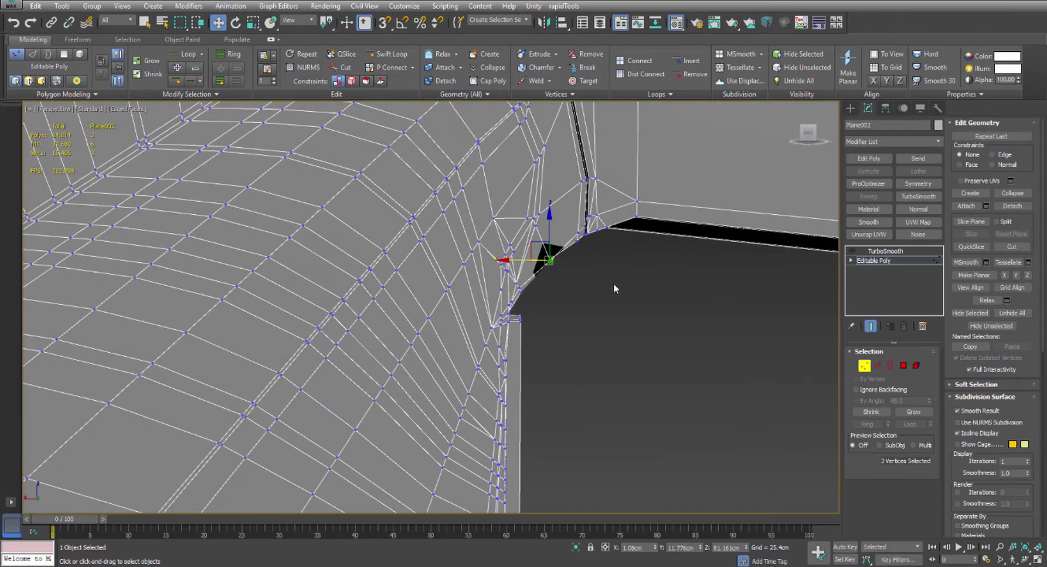
pyautogui.moveTo(614, 283); pyautogui.dragTo(480, 242, button='middle')
pyautogui.scroll(3, 480, 242)
pyautogui.scroll(-3, 480, 242)
pyautogui.scroll(5, 403, 224)
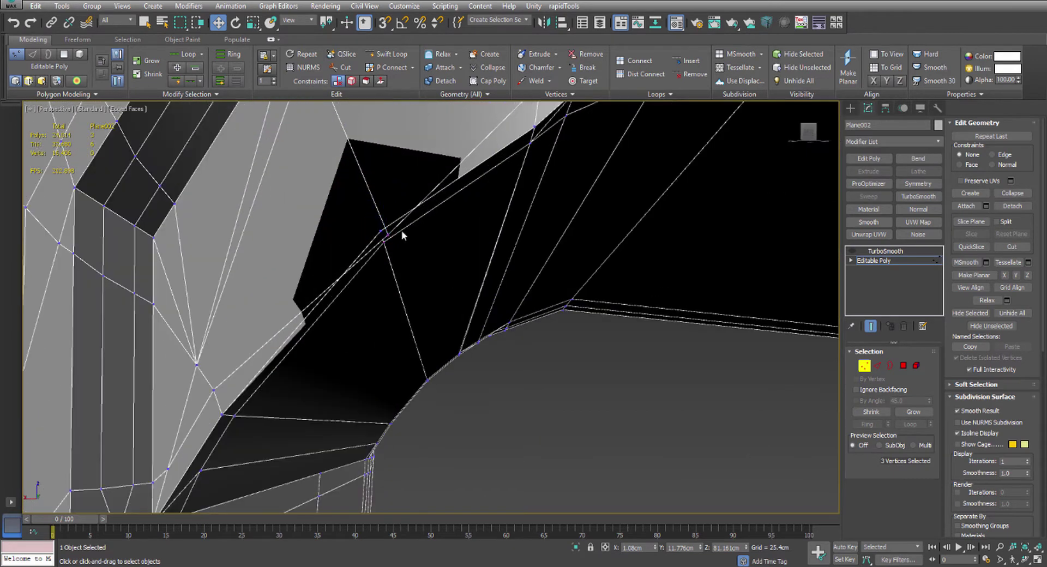
pyautogui.click(384, 235)
pyautogui.moveTo(376, 216); pyautogui.dragTo(357, 199)
pyautogui.scroll(-4, 357, 199)
pyautogui.keyDown('alt'); pyautogui.moveTo(456, 205); pyautogui.dragTo(397, 260, button='middle'); pyautogui.keyUp('alt')
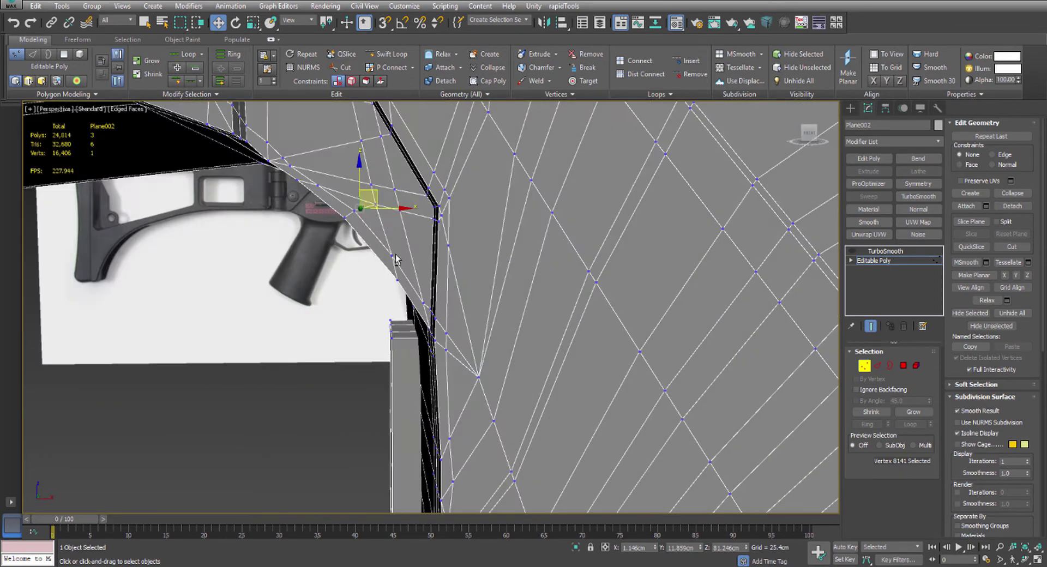
# In the front view, raise the guard strip's three end polygons slightly toward the lower end of the rounded corner
pyautogui.click(889, 267)
pyautogui.scroll(-4, 489, 282)
pyautogui.hotkey('alt', 'w')
pyautogui.click(613, 205)
pyautogui.hotkey('alt', 'w')
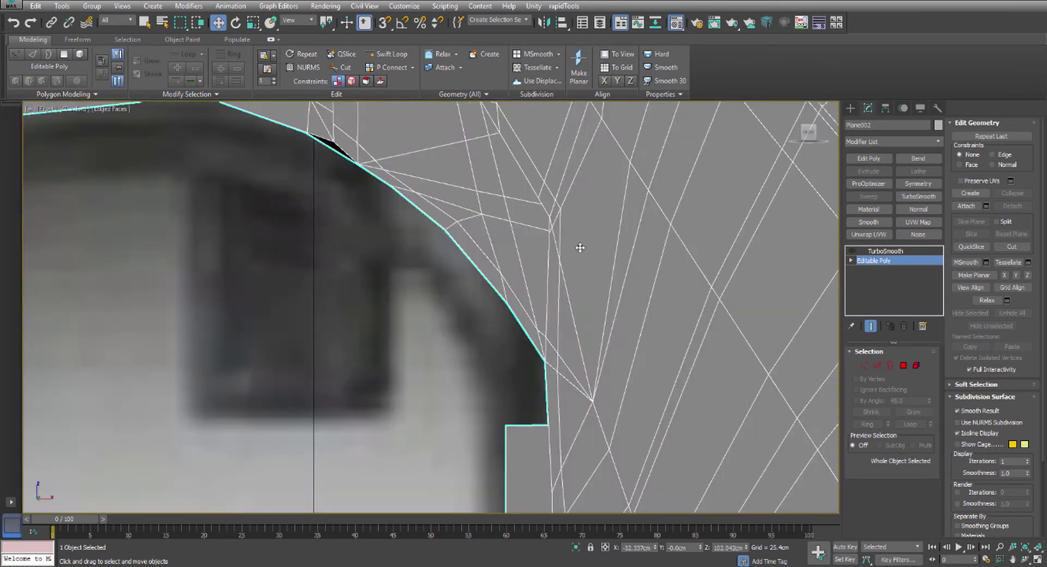
pyautogui.moveTo(580, 263); pyautogui.dragTo(582, 244, button='middle')
pyautogui.press('4')
pyautogui.moveTo(547, 362); pyautogui.dragTo(562, 372, button='middle')
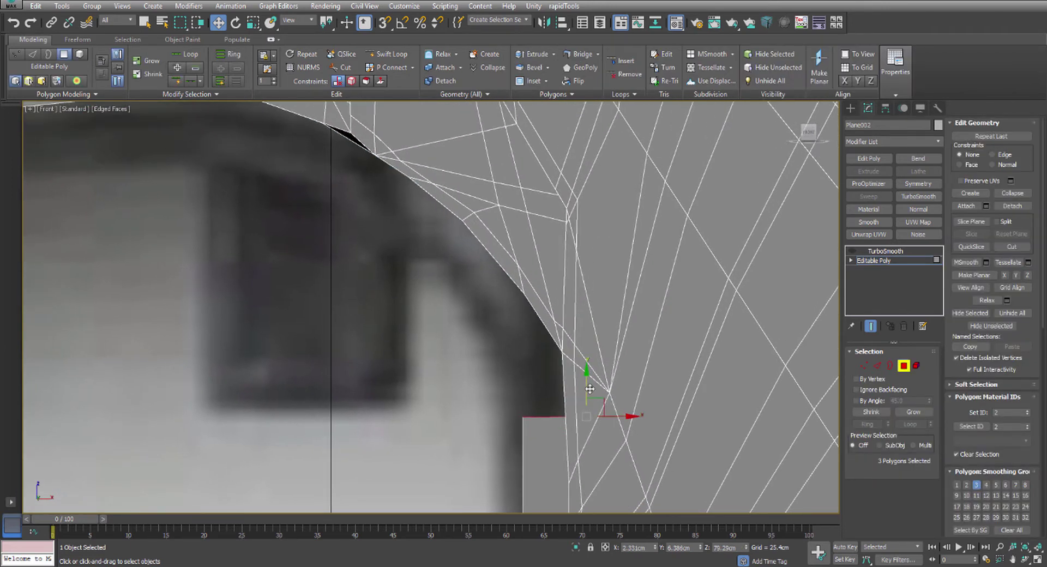
pyautogui.moveTo(590, 389); pyautogui.dragTo(585, 366)
pyautogui.scroll(-2, 584, 365)
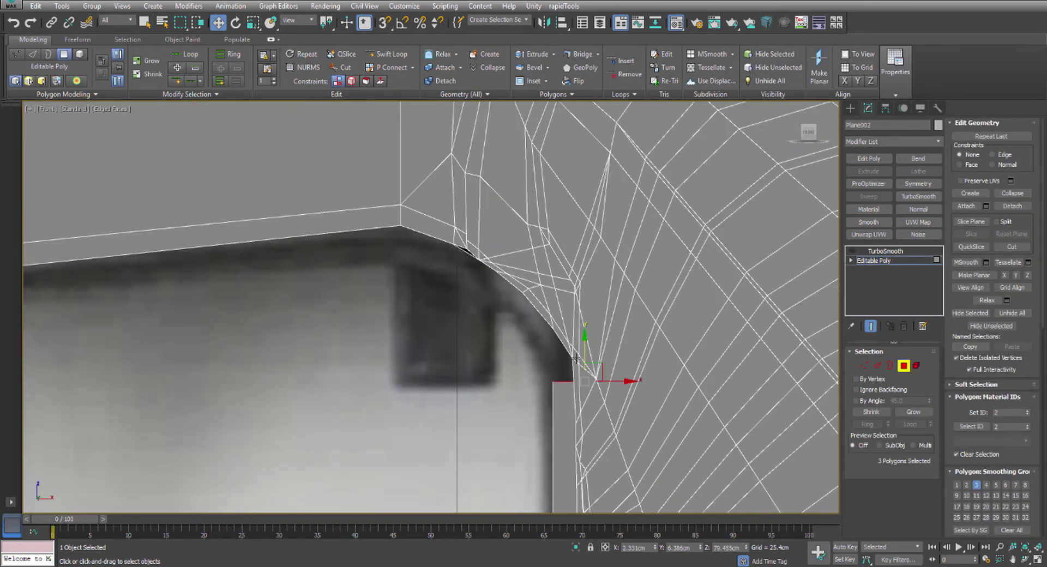
# Extrude the strip's end polygons, move them up to the start of the arc, and tilt them to follow the curve
pyautogui.scroll(1, 573, 359)
pyautogui.hotkey('shift', 'e')
pyautogui.click(436, 345)
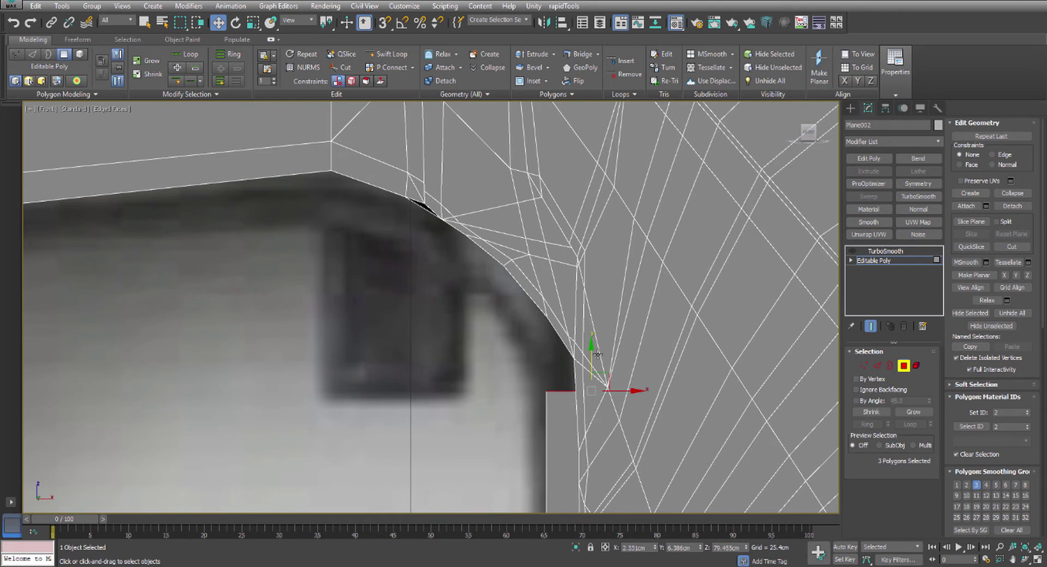
pyautogui.moveTo(600, 381); pyautogui.dragTo(586, 303)
pyautogui.press('e')
pyautogui.press('w')
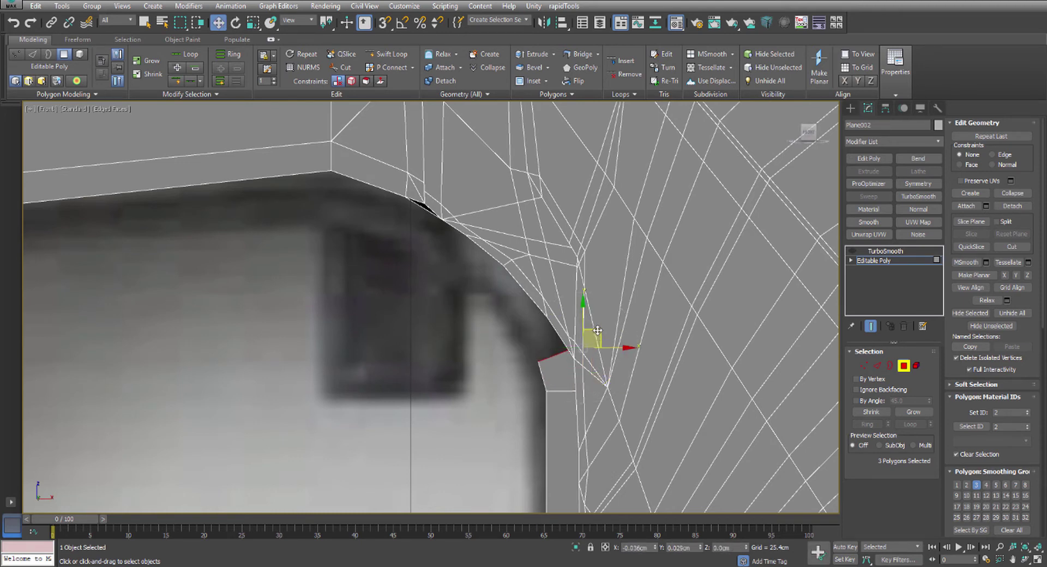
# Extrude a second curved segment, moving the end polygons up and rearward along the arc and rotating them to match
pyautogui.hotkey('shift', 'e')
pyautogui.click(437, 346)
pyautogui.moveTo(599, 331); pyautogui.dragTo(519, 275)
pyautogui.press('e')
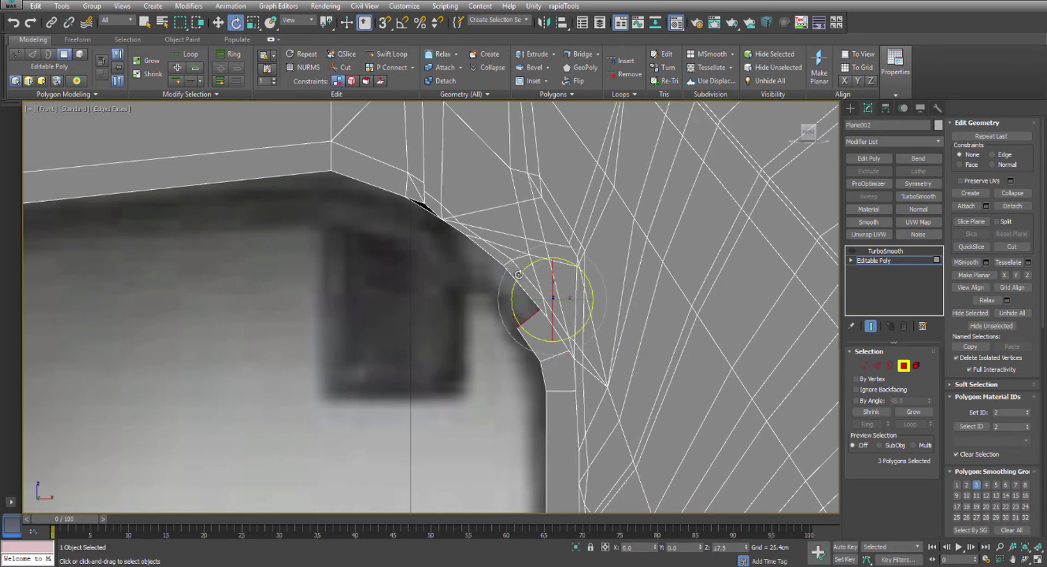
pyautogui.press('w')
# Extrude a third segment along the arc toward the dark block in the reference image and rotate its end
pyautogui.hotkey('shift', 'e')
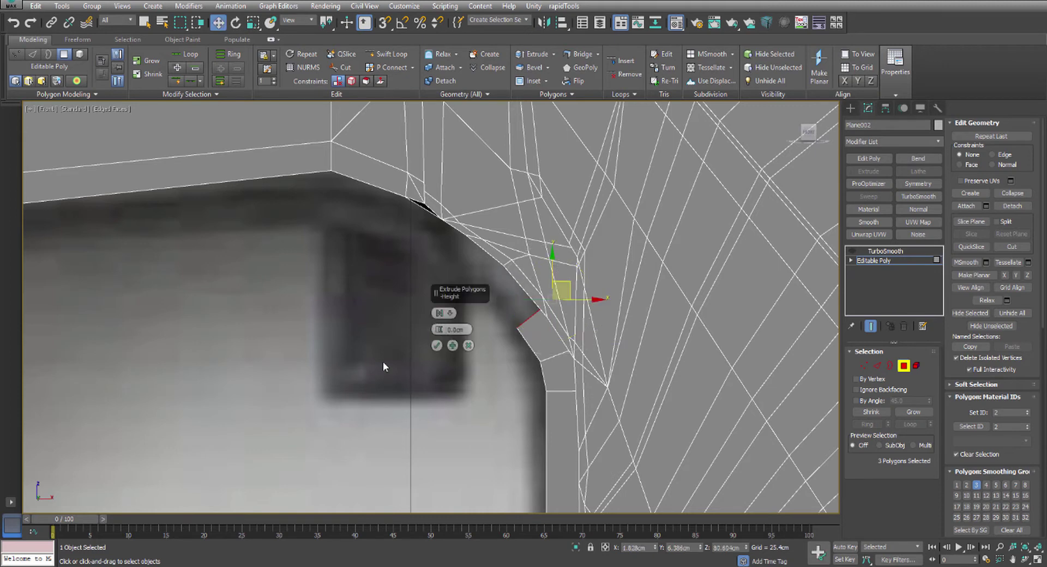
pyautogui.click(436, 346)
pyautogui.moveTo(562, 290); pyautogui.dragTo(523, 250)
pyautogui.press('e')
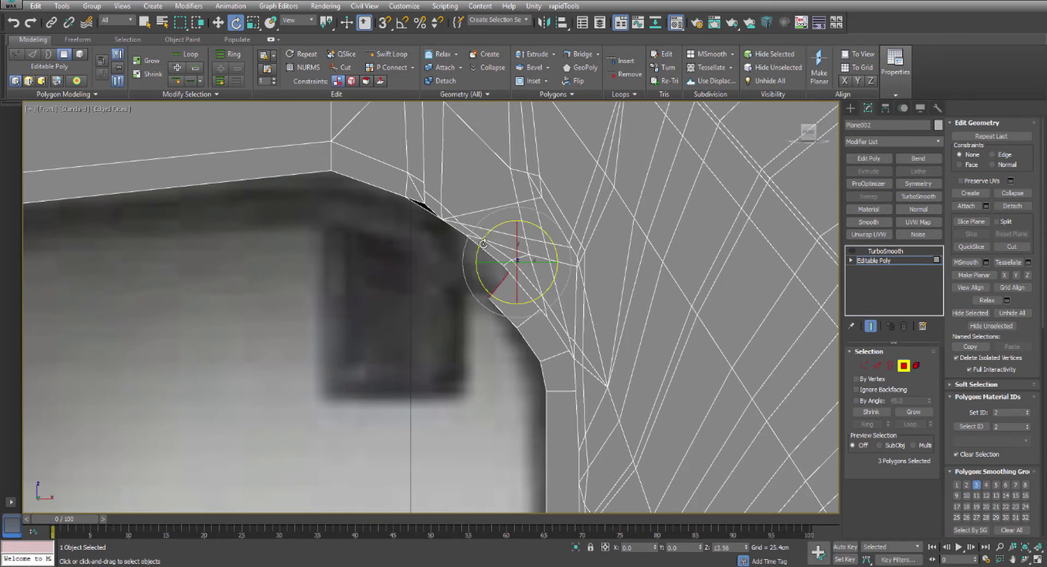
pyautogui.press('w')
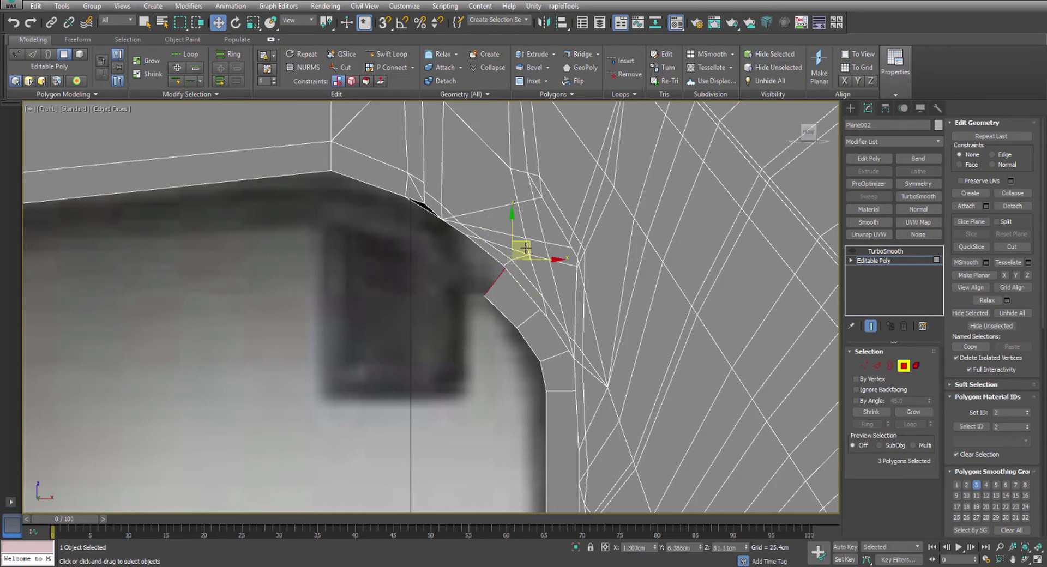
# Extend the guard's end rearward to the front edge of the reference's dark block and rotate the end polygons upright
pyautogui.moveTo(524, 247); pyautogui.dragTo(489, 247)
pyautogui.press('e')
pyautogui.press('w')
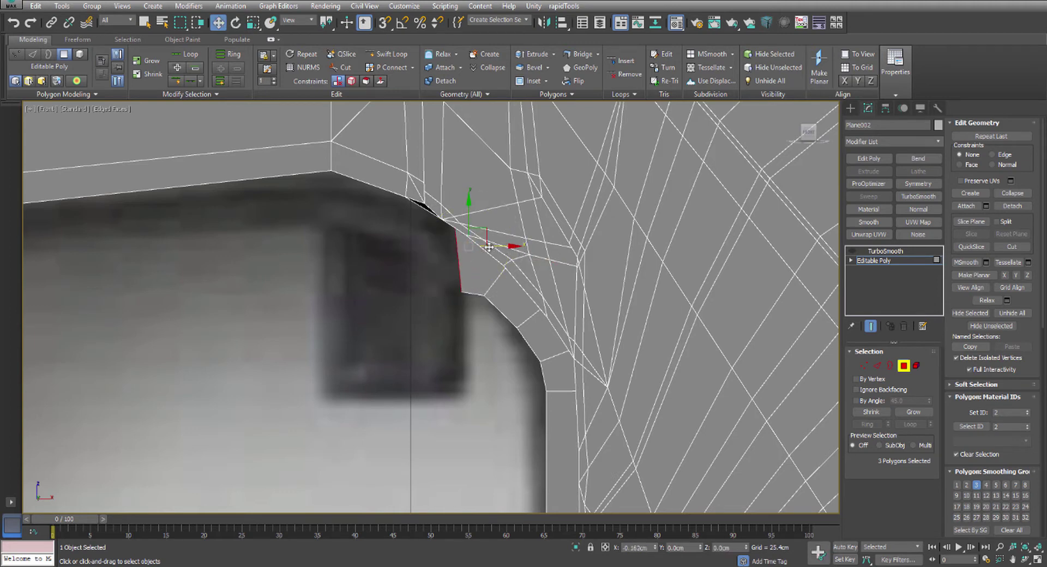
pyautogui.press('e')
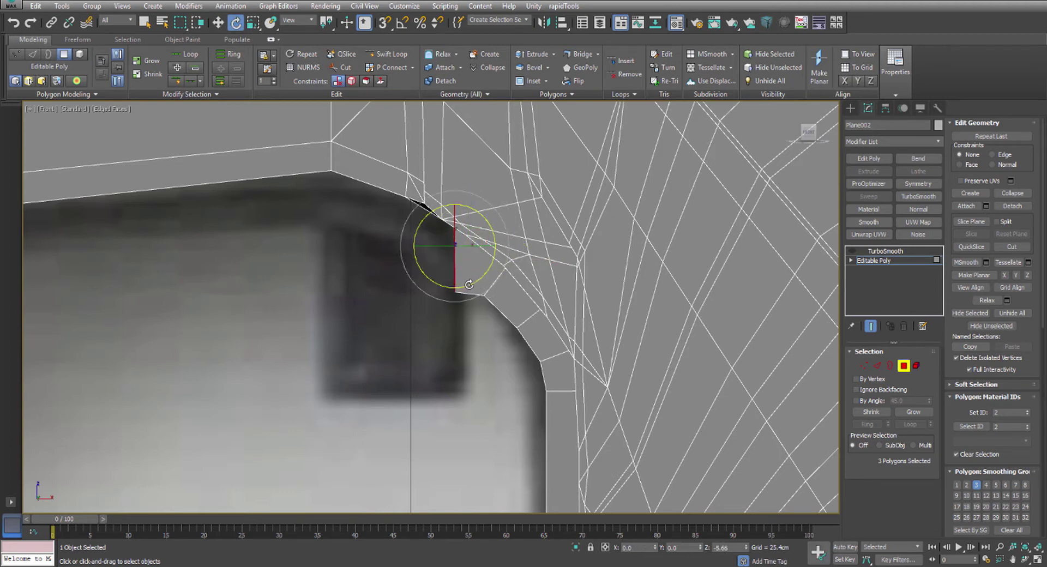
pyautogui.press('w')
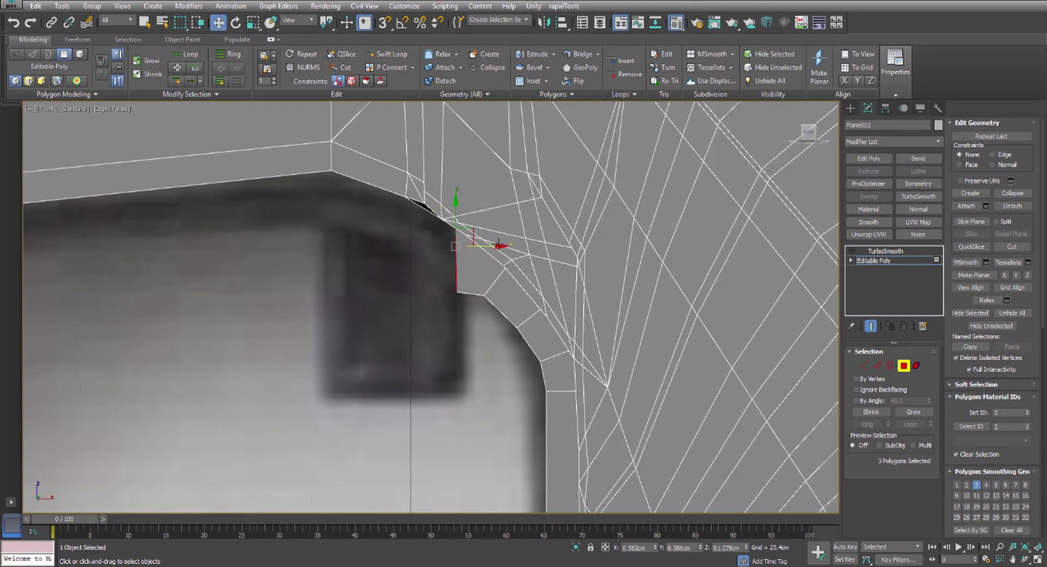
# Extrude the upright end polygons rearward to the dark block's rear edge and switch to perspective
pyautogui.click(506, 252)
pyautogui.moveTo(489, 249); pyautogui.dragTo(359, 250)
pyautogui.hotkey('alt', 'w')
pyautogui.middleClick(599, 374)
pyautogui.hotkey('alt', 'w')
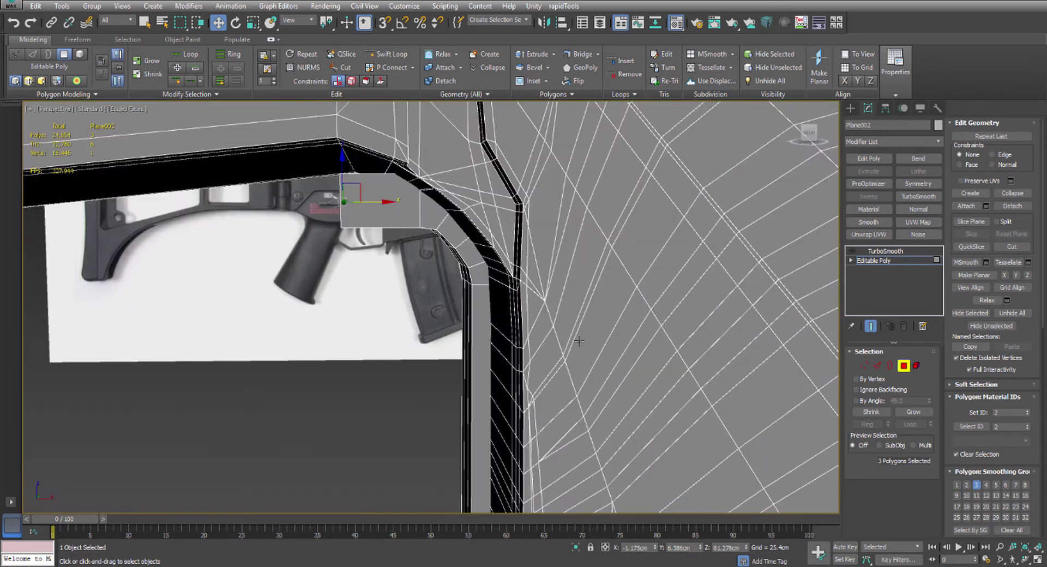
# Select the new block's three underside polygons and extrude them down to the lower edge of the reference's dark block
pyautogui.keyDown('alt'); pyautogui.moveTo(598, 374); pyautogui.dragTo(584, 325, button='middle'); pyautogui.keyUp('alt')
pyautogui.click(402, 217)
pyautogui.keyDown('ctrl'); pyautogui.click(395, 226); pyautogui.keyUp('ctrl')
pyautogui.keyDown('ctrl'); pyautogui.click(396, 240); pyautogui.keyUp('ctrl')
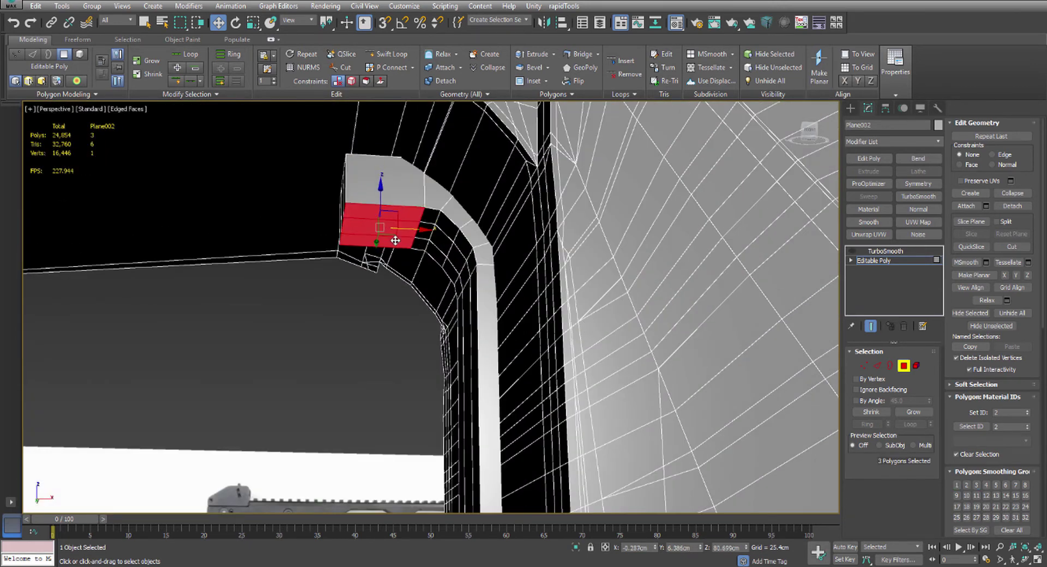
pyautogui.hotkey('alt', 'w')
pyautogui.hotkey('alt', 'w')
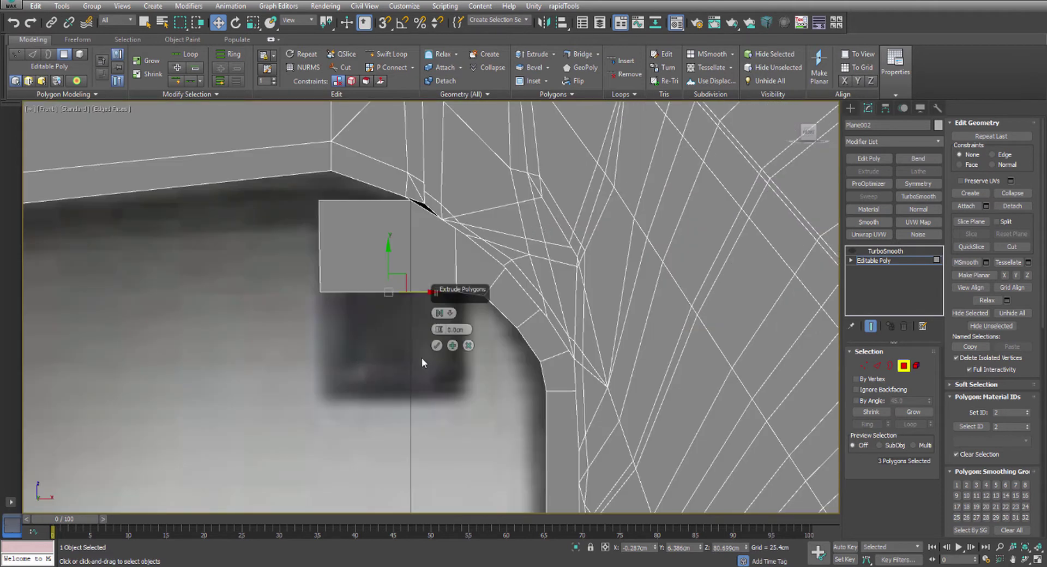
pyautogui.moveTo(391, 257); pyautogui.dragTo(397, 358)
# Move the four vertices at the block's upper rear corner up to meet the underside of the receiver
pyautogui.hotkey('alt', 'w')
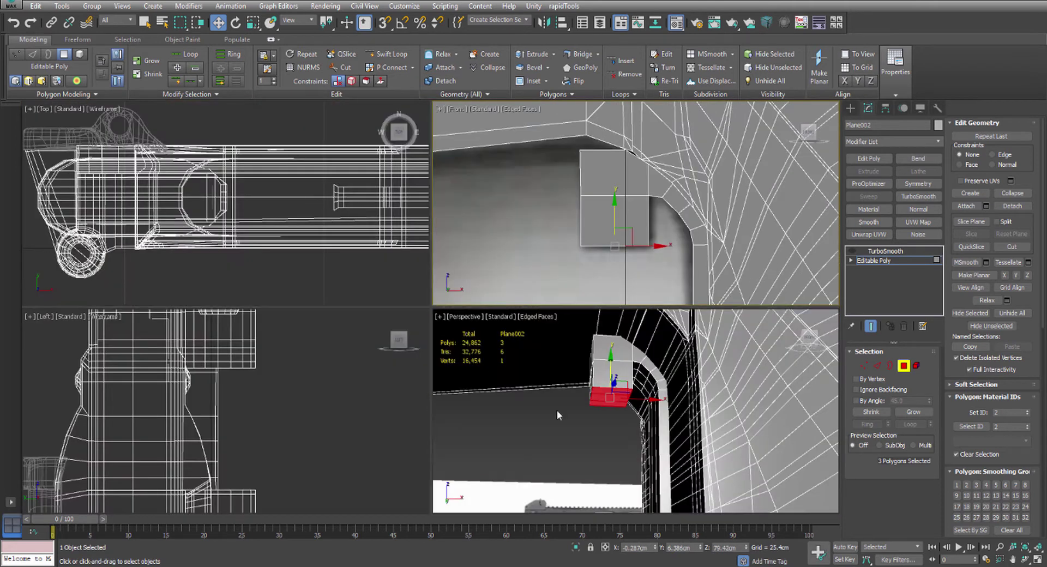
pyautogui.hotkey('alt', 'w')
pyautogui.hotkey('alt', 'w')
pyautogui.hotkey('alt', 'w')
pyautogui.press('1')
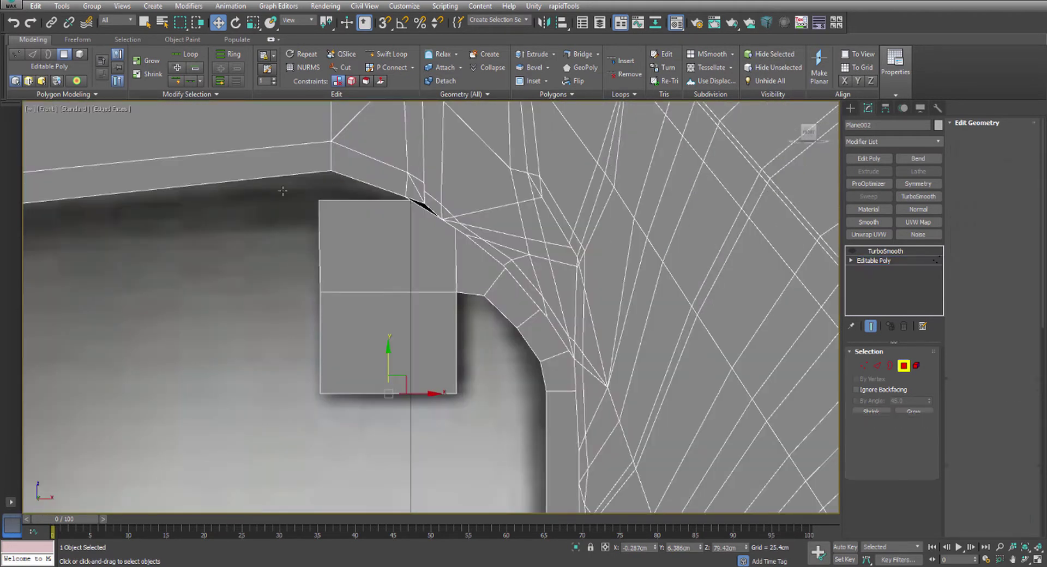
pyautogui.moveTo(285, 204); pyautogui.dragTo(354, 219)
pyautogui.hotkey('alt', 'w')
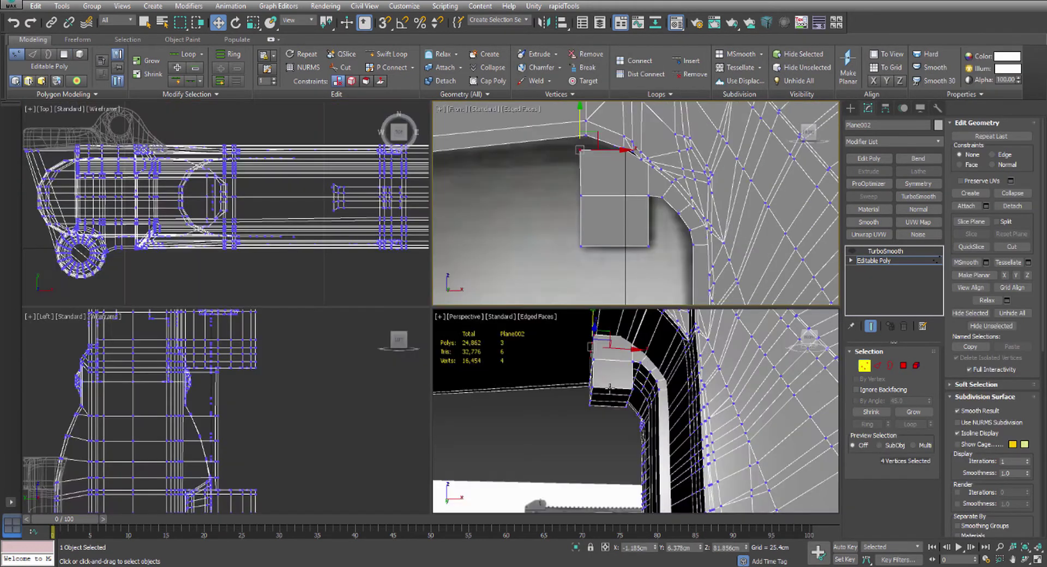
pyautogui.middleClick(608, 387)
pyautogui.hotkey('alt', 'w')
pyautogui.keyDown('alt'); pyautogui.moveTo(548, 326); pyautogui.dragTo(379, 114, button='middle'); pyautogui.keyUp('alt')
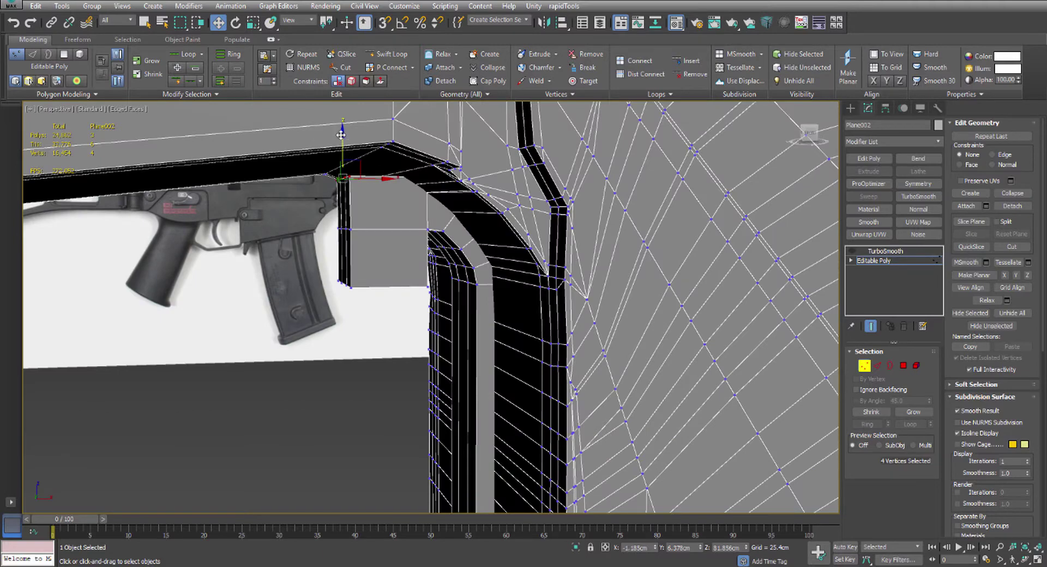
pyautogui.moveTo(341, 135); pyautogui.dragTo(340, 126)
pyautogui.keyDown('alt'); pyautogui.moveTo(349, 180); pyautogui.dragTo(387, 258, button='middle'); pyautogui.keyUp('alt')
pyautogui.scroll(-6, 349, 164)
pyautogui.scroll(4, 466, 249)
pyautogui.click(889, 262)
# Examine the model's trigger guard and compare it with the guard's shape in the rifle reference photos
pyautogui.scroll(-5, 451, 226)
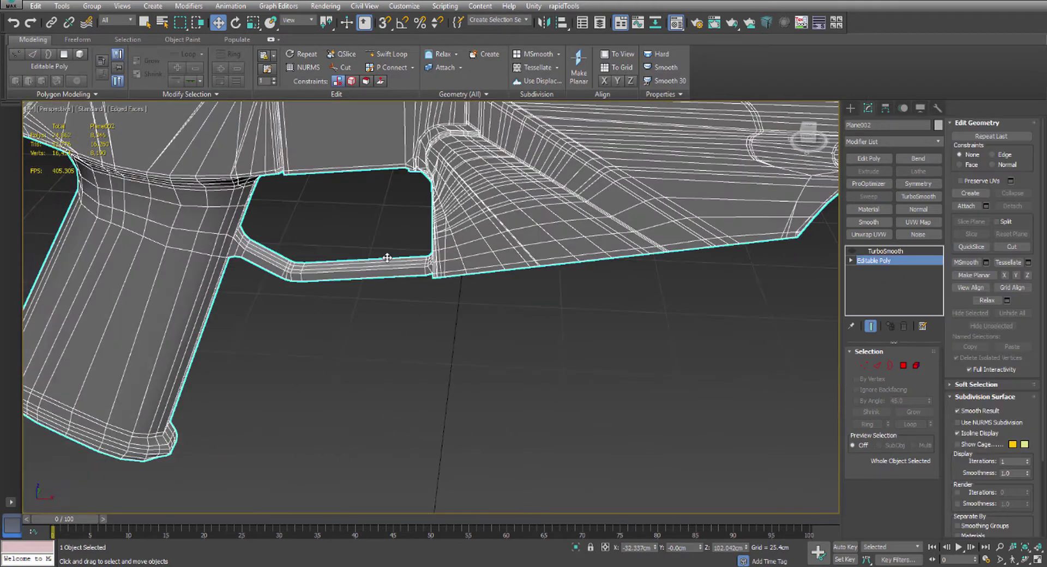
pyautogui.scroll(5, 264, 257)
pyautogui.moveTo(194, 260); pyautogui.dragTo(194, 267, button='middle')
pyautogui.hotkey('alt', 'Tab')
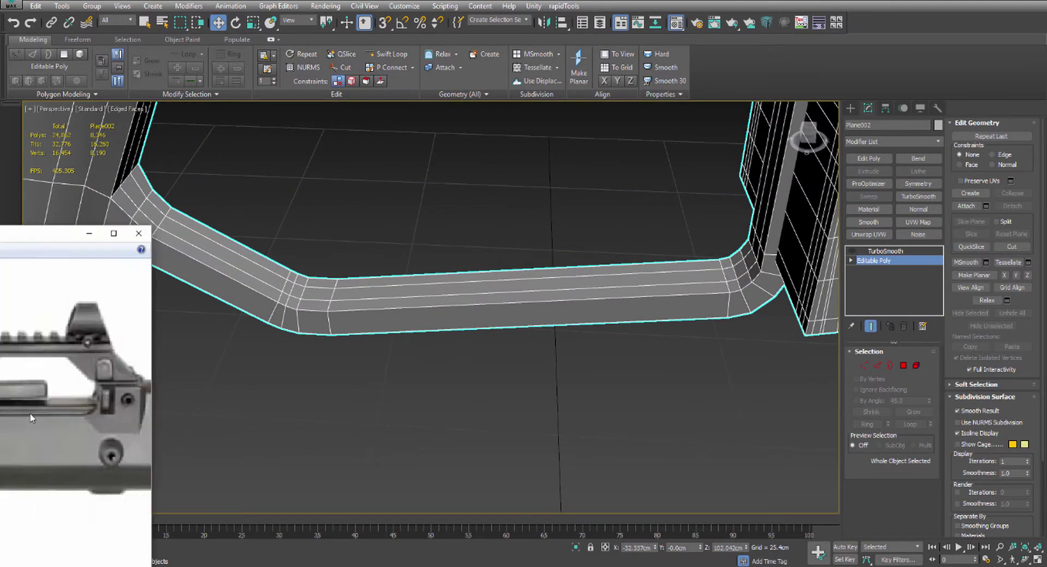
pyautogui.click(556, 553)
pyautogui.click(555, 553)
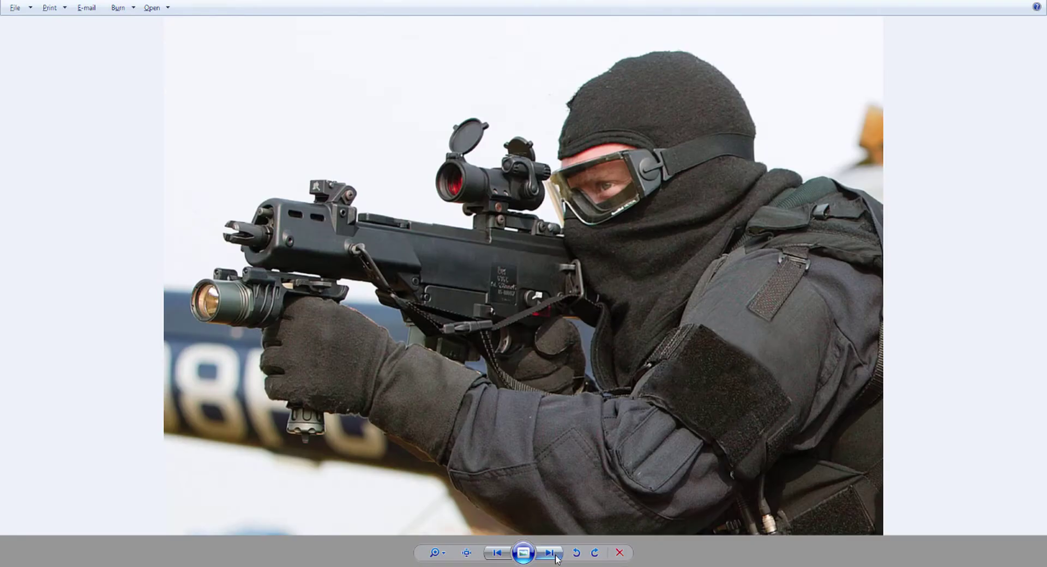
pyautogui.click(556, 555)
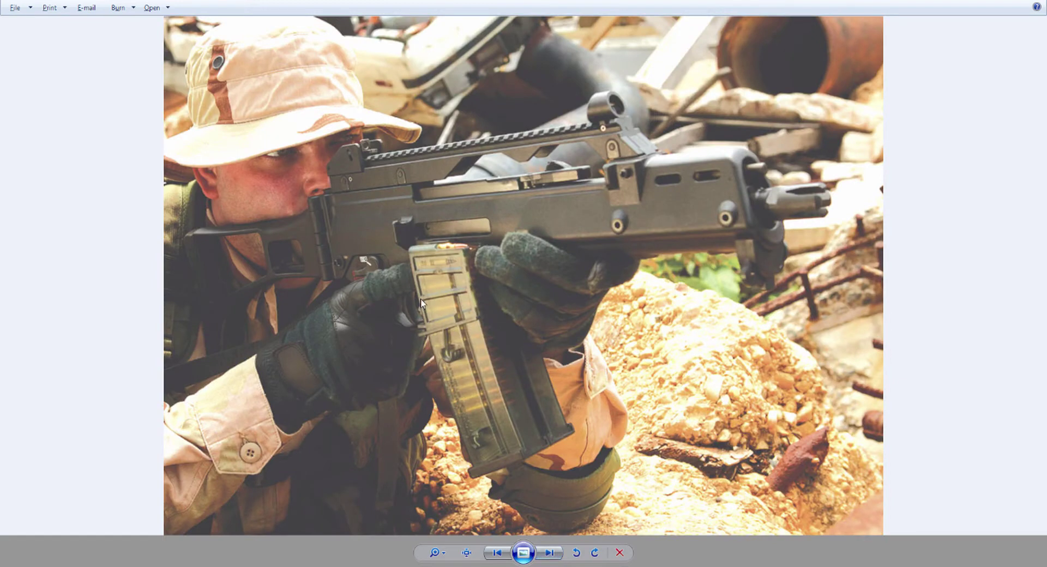
pyautogui.scroll(3, 421, 303)
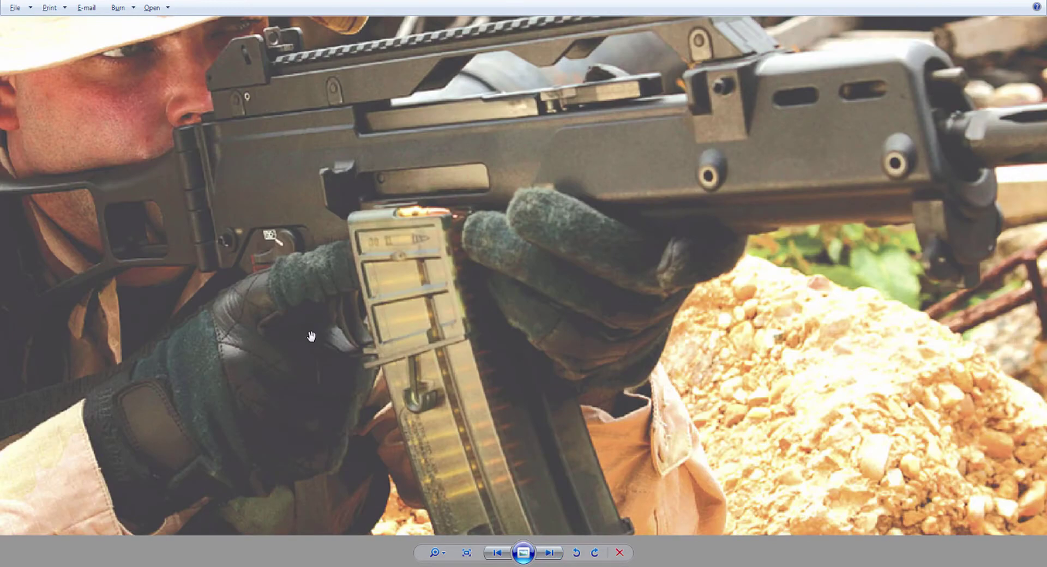
pyautogui.click(558, 556)
pyautogui.scroll(5, 603, 269)
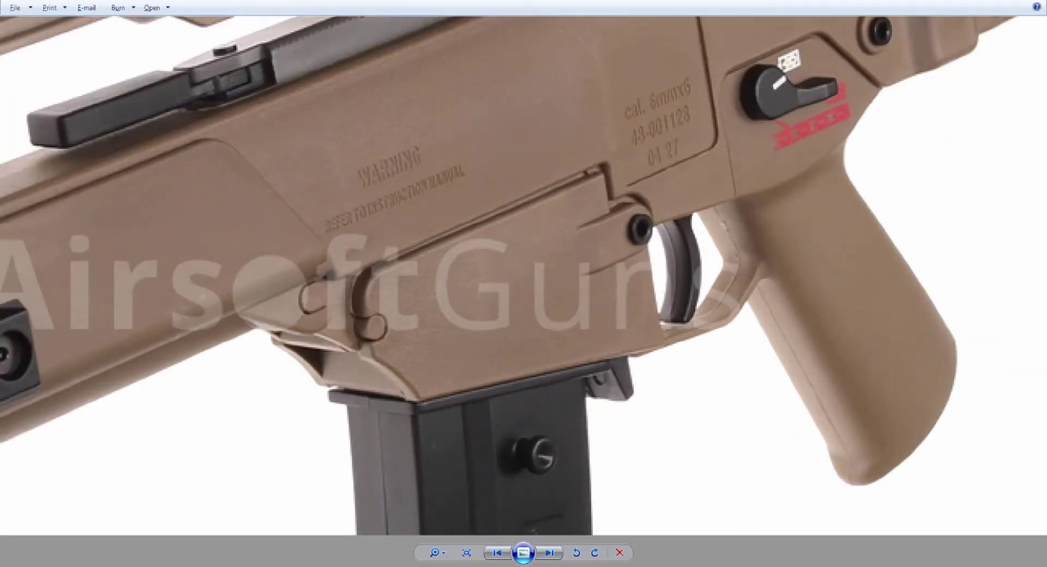
pyautogui.click(549, 553)
pyautogui.click(546, 554)
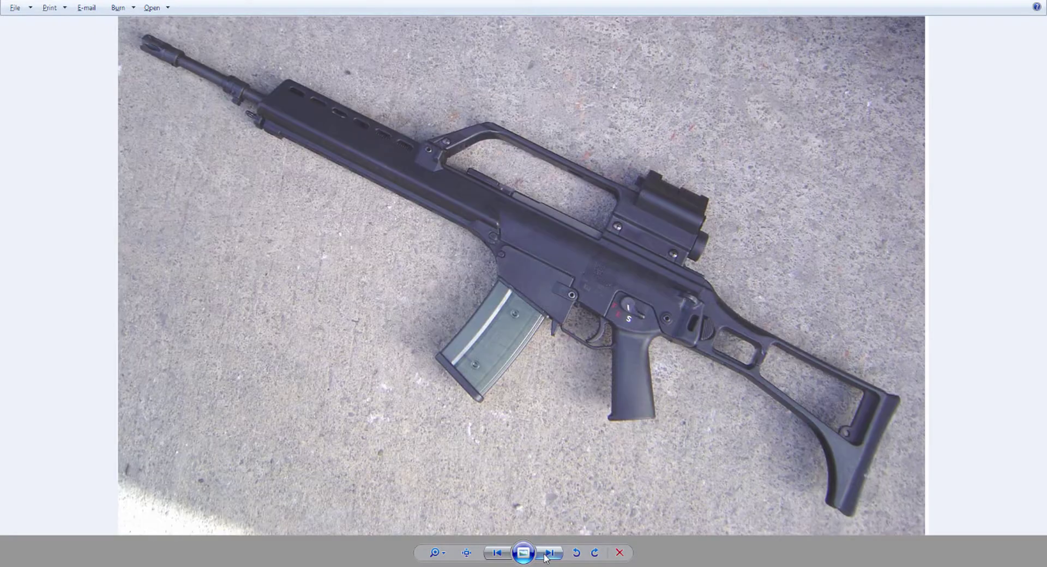
pyautogui.click(546, 555)
pyautogui.click(547, 555)
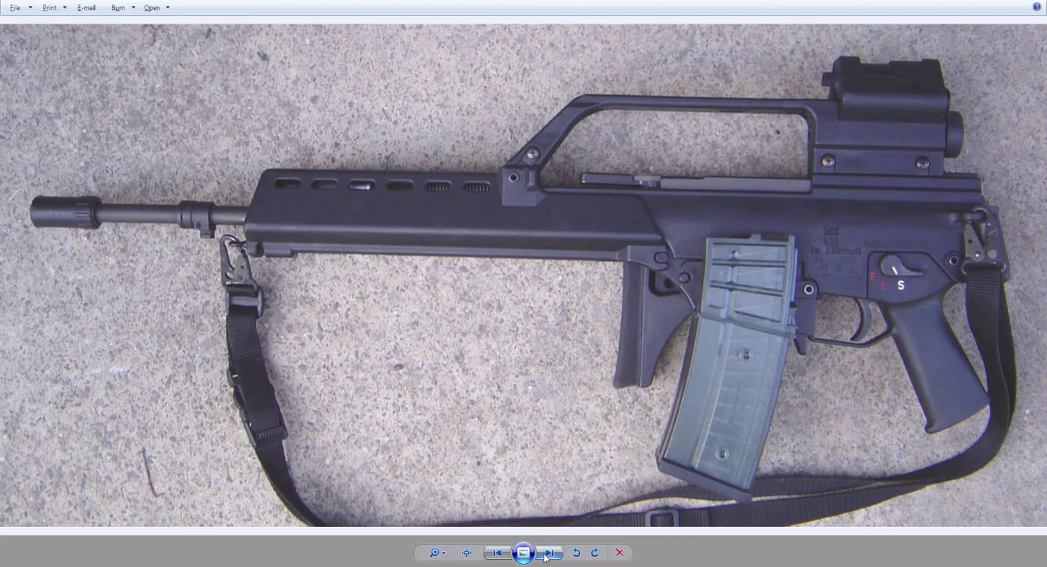
pyautogui.moveTo(546, 0); pyautogui.dragTo(0, 32)
# Select all the vertices around the trigger guard's lower rear bend and prepare to scale them
pyautogui.keyDown('alt'); pyautogui.moveTo(374, 307); pyautogui.dragTo(262, 364, button='middle'); pyautogui.keyUp('alt')
pyautogui.scroll(-10, 395, 232)
pyautogui.scroll(5, 348, 233)
pyautogui.scroll(3, 509, 278)
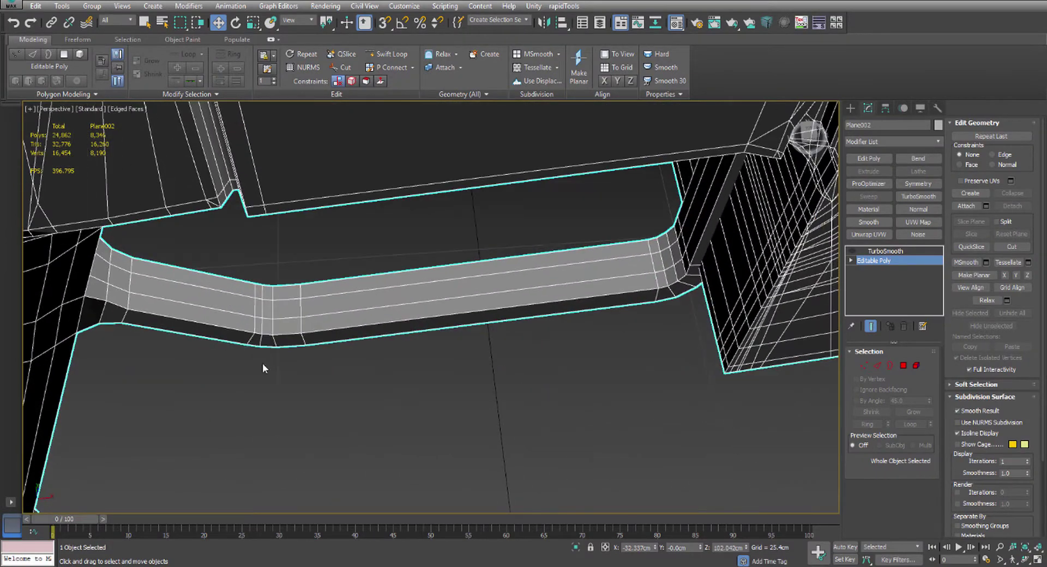
pyautogui.press('1')
pyautogui.moveTo(219, 376); pyautogui.dragTo(323, 303)
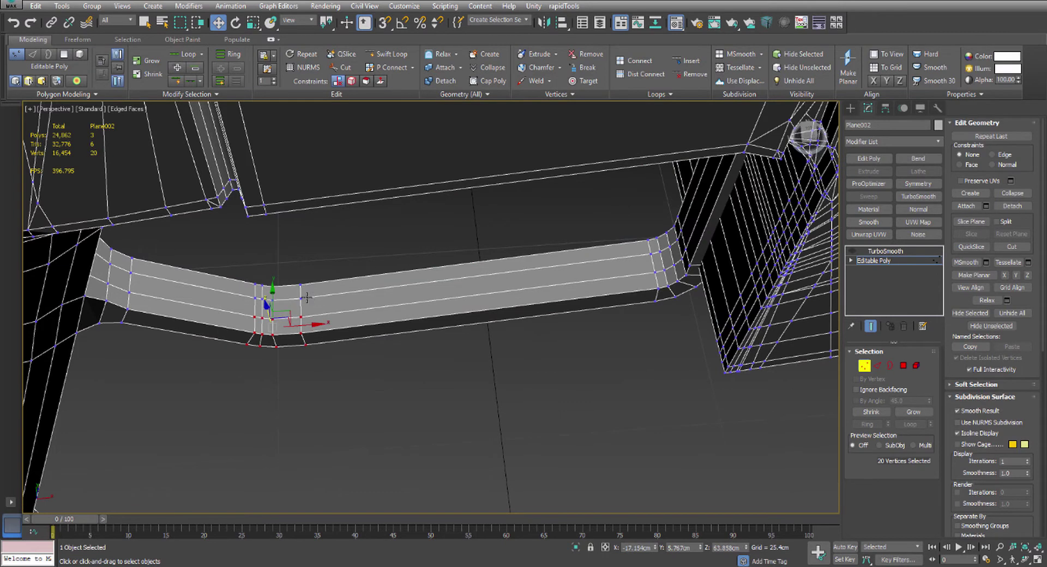
pyautogui.keyDown('alt'); pyautogui.moveTo(323, 303); pyautogui.dragTo(219, 235, button='middle'); pyautogui.keyUp('alt')
pyautogui.moveTo(420, 381); pyautogui.dragTo(420, 381)
pyautogui.keyDown('alt'); pyautogui.moveTo(420, 381); pyautogui.dragTo(441, 290, button='middle'); pyautogui.keyUp('alt')
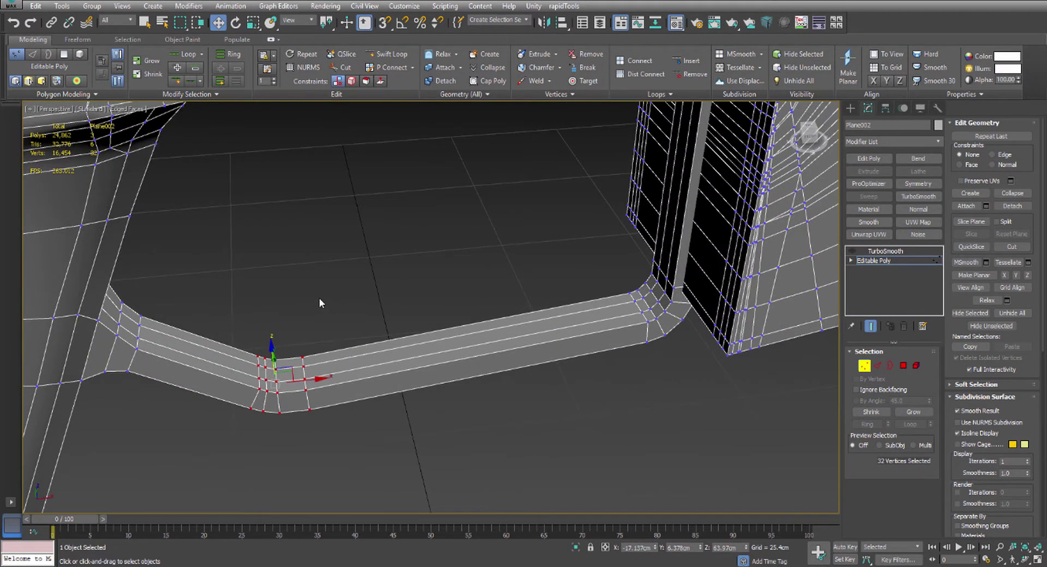
pyautogui.press('5')
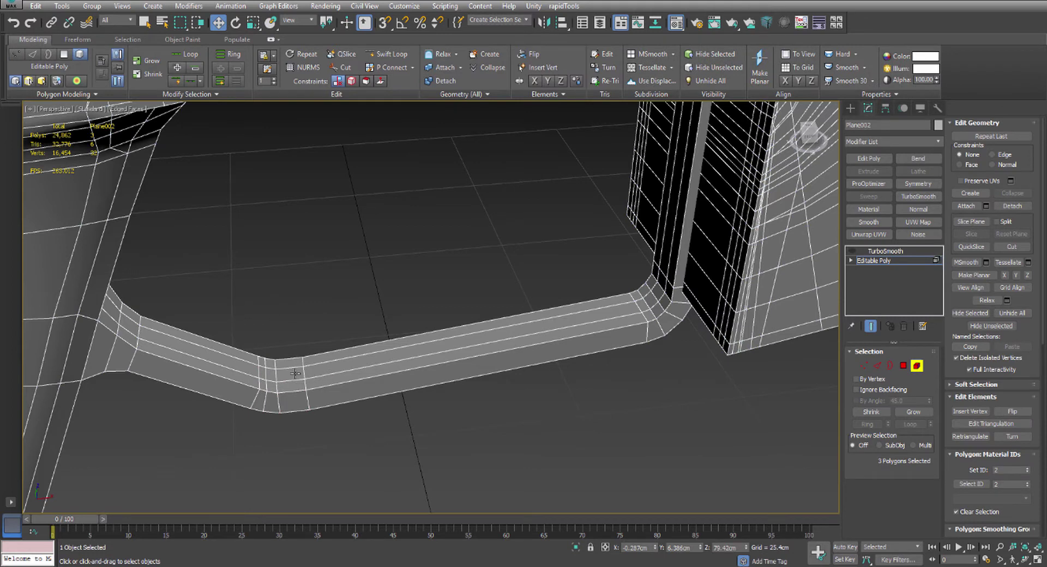
pyautogui.press('1')
pyautogui.keyDown('alt'); pyautogui.moveTo(296, 372); pyautogui.dragTo(231, 443, button='middle'); pyautogui.keyUp('alt')
pyautogui.press('r')
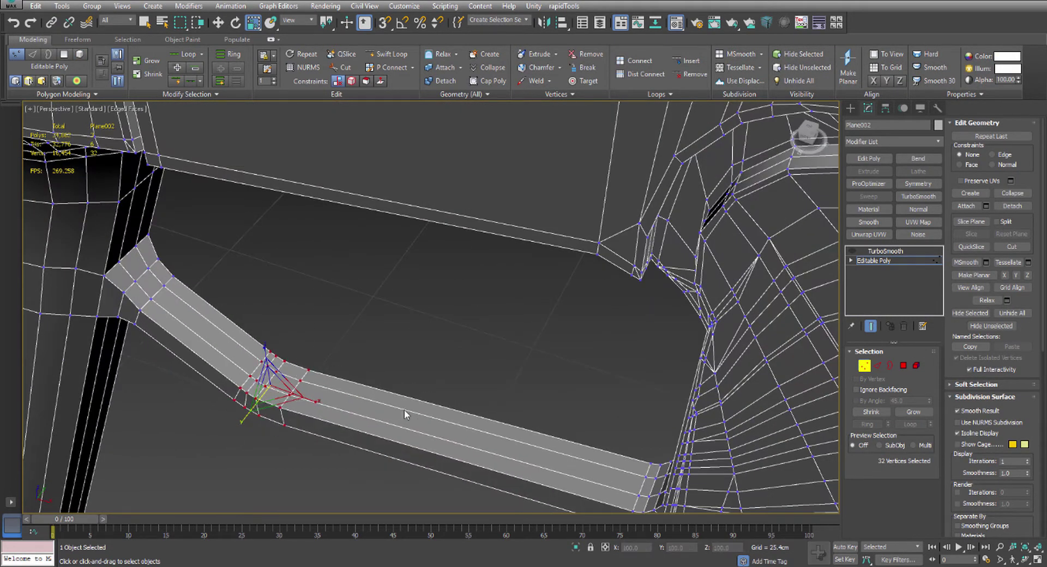
# Add the vertices of the trigger guard's lower front bend to the selection
pyautogui.keyDown('alt'); pyautogui.moveTo(404, 416); pyautogui.dragTo(479, 342, button='middle'); pyautogui.keyUp('alt')
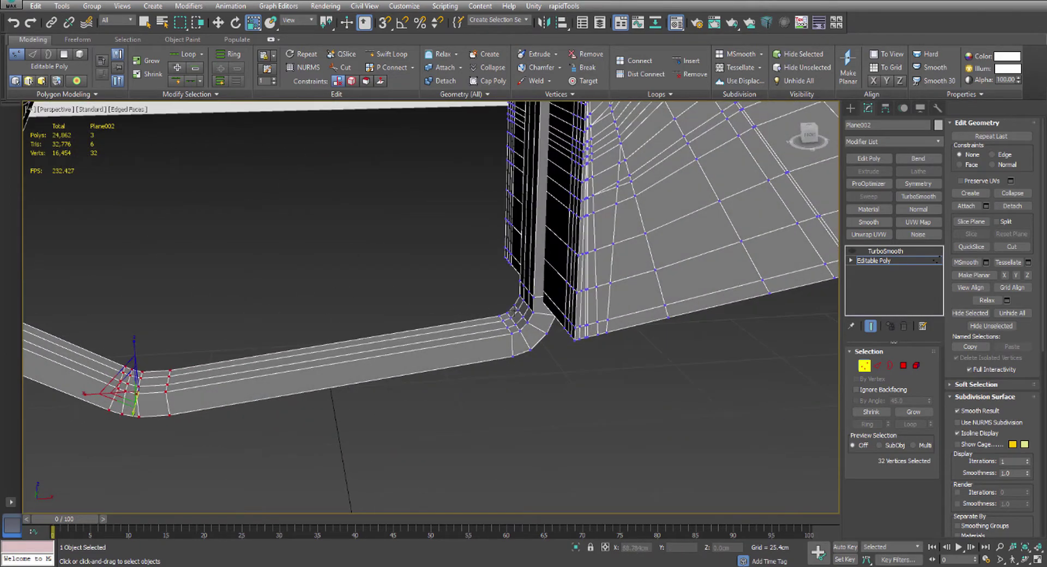
pyautogui.keyDown('alt'); pyautogui.moveTo(514, 312); pyautogui.dragTo(565, 325, button='middle'); pyautogui.keyUp('alt')
pyautogui.moveTo(360, 215); pyautogui.dragTo(348, 299, button='middle')
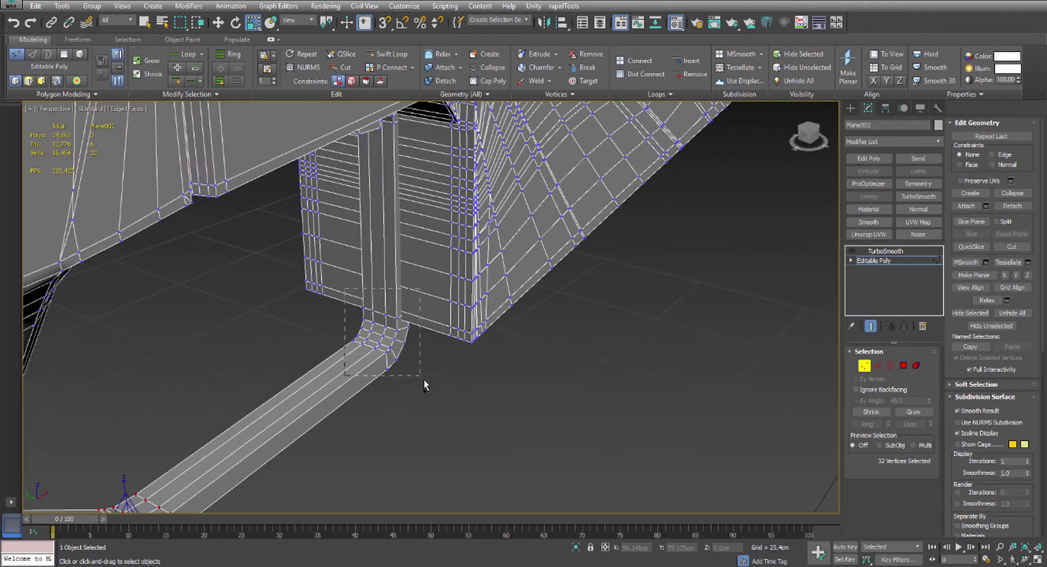
pyautogui.keyDown('ctrl'); pyautogui.moveTo(424, 380); pyautogui.dragTo(424, 381); pyautogui.keyUp('ctrl')
pyautogui.keyDown('alt'); pyautogui.moveTo(398, 281); pyautogui.dragTo(414, 196, button='middle'); pyautogui.keyUp('alt')
pyautogui.moveTo(329, 393); pyautogui.dragTo(339, 358)
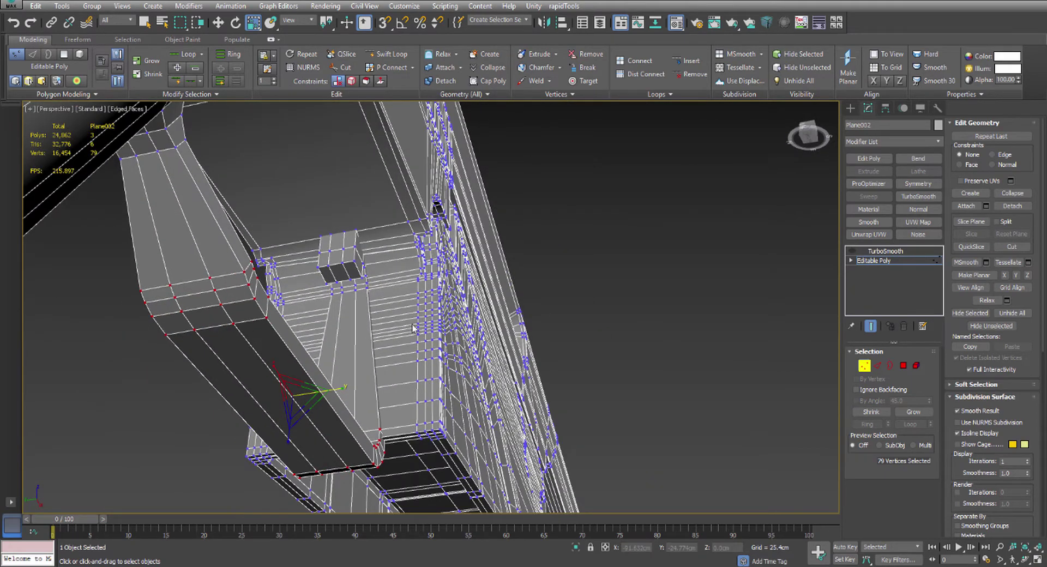
pyautogui.hotkey('ctrl', 'z')
pyautogui.keyDown('ctrl'); pyautogui.click(242, 301); pyautogui.keyUp('ctrl')
pyautogui.keyDown('alt'); pyautogui.moveTo(452, 267); pyautogui.dragTo(358, 279, button='middle'); pyautogui.keyUp('alt')
# Add the vertices of the guard's upper front arc and block to the selection, working from the top view
pyautogui.hotkey('alt', 'w')
pyautogui.middleClick(192, 230)
pyautogui.hotkey('alt', 'w')
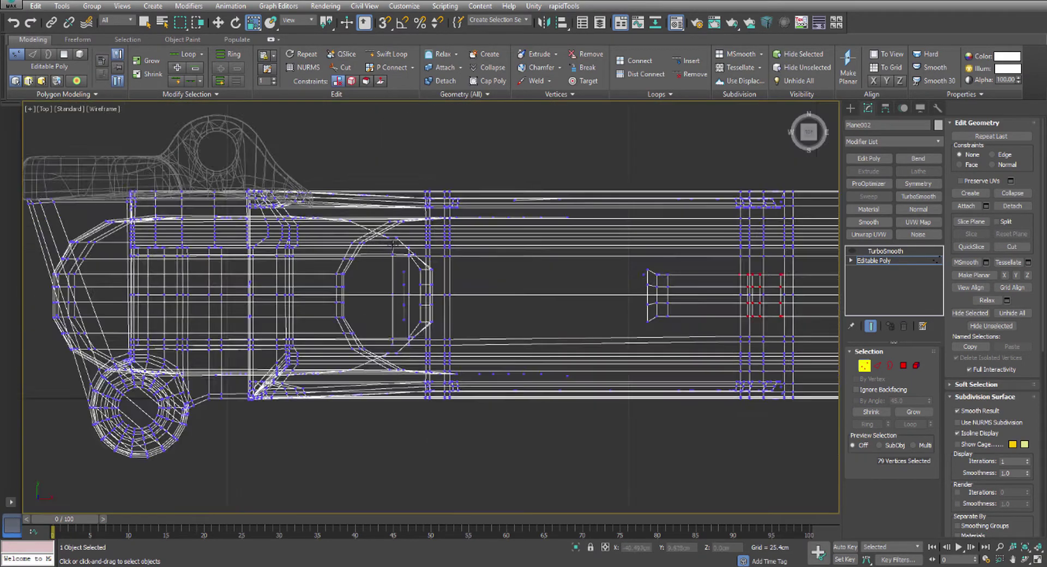
pyautogui.scroll(-4, 193, 230)
pyautogui.scroll(7, 505, 232)
pyautogui.moveTo(505, 232); pyautogui.dragTo(387, 259, button='middle')
pyautogui.moveTo(440, 307); pyautogui.dragTo(484, 277, button='middle')
pyautogui.scroll(-2, 484, 278)
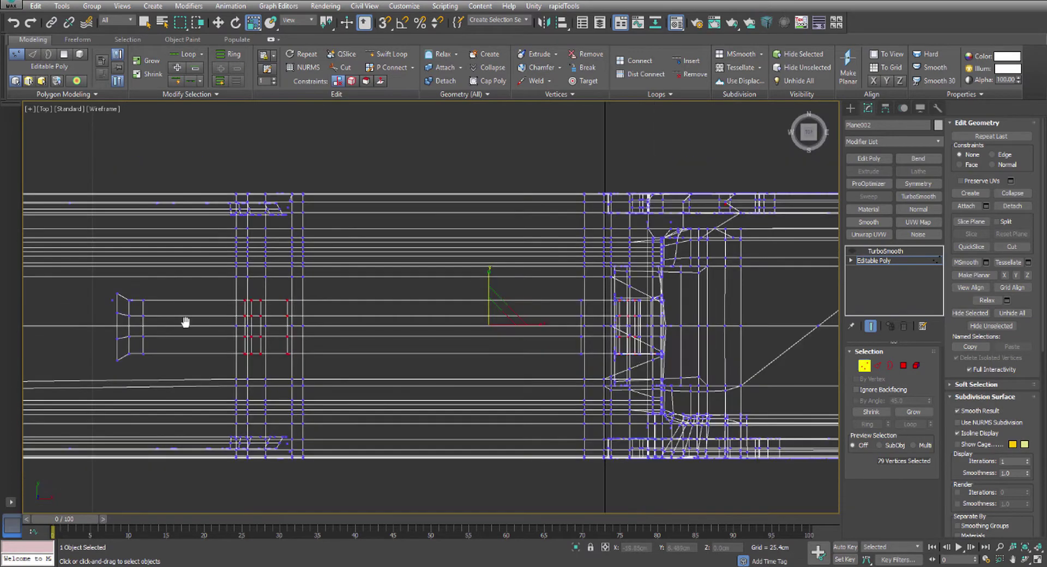
pyautogui.moveTo(186, 322); pyautogui.dragTo(78, 313, button='middle')
pyautogui.scroll(4, 488, 332)
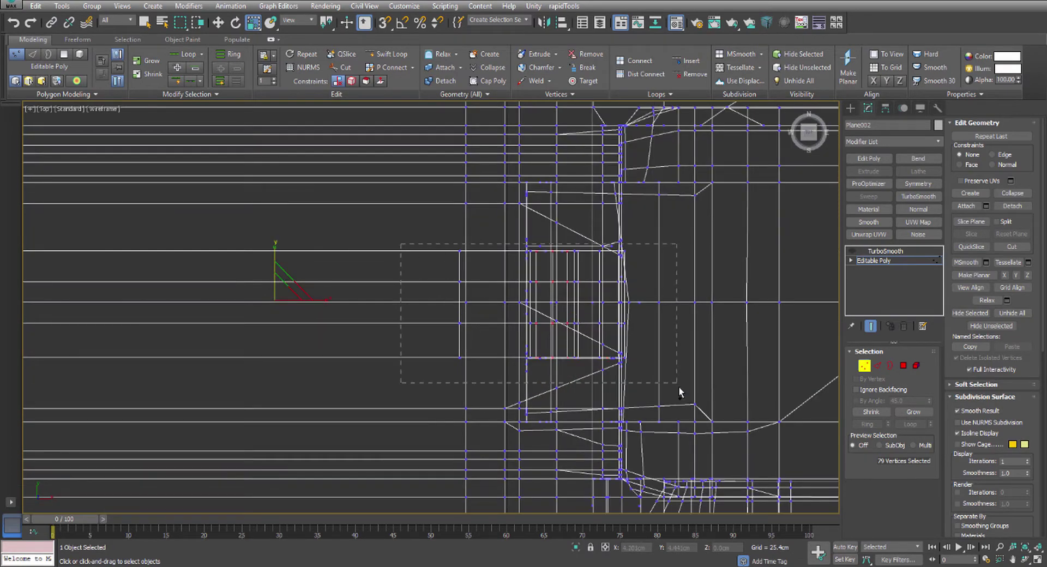
pyautogui.moveTo(678, 387); pyautogui.dragTo(676, 383)
pyautogui.hotkey('alt', 'w')
pyautogui.hotkey('alt', 'w')
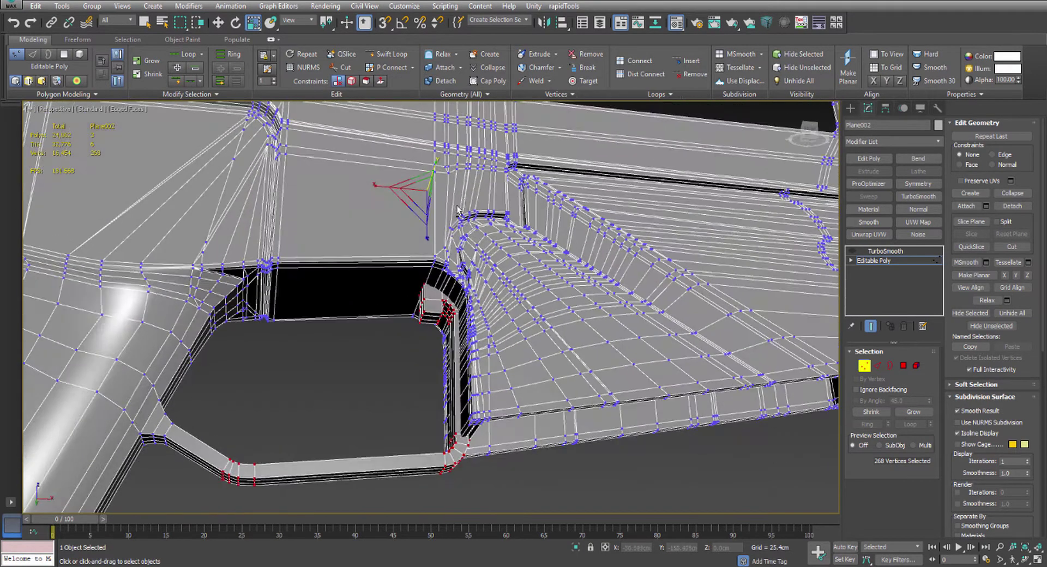
# Remove the receiver vertices above the guard from the selection and test the remaining selection with a downward move, undoing the move
pyautogui.scroll(-8, 457, 209)
pyautogui.keyDown('alt'); pyautogui.moveTo(532, 259); pyautogui.dragTo(531, 259); pyautogui.keyUp('alt')
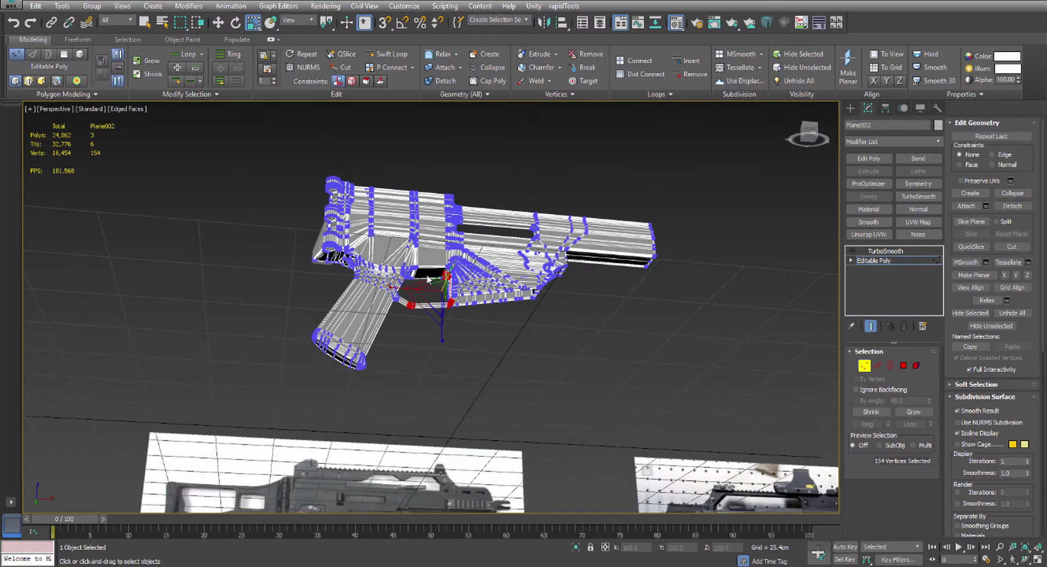
pyautogui.scroll(6, 427, 275)
pyautogui.press('w')
pyautogui.moveTo(484, 302); pyautogui.dragTo(483, 438)
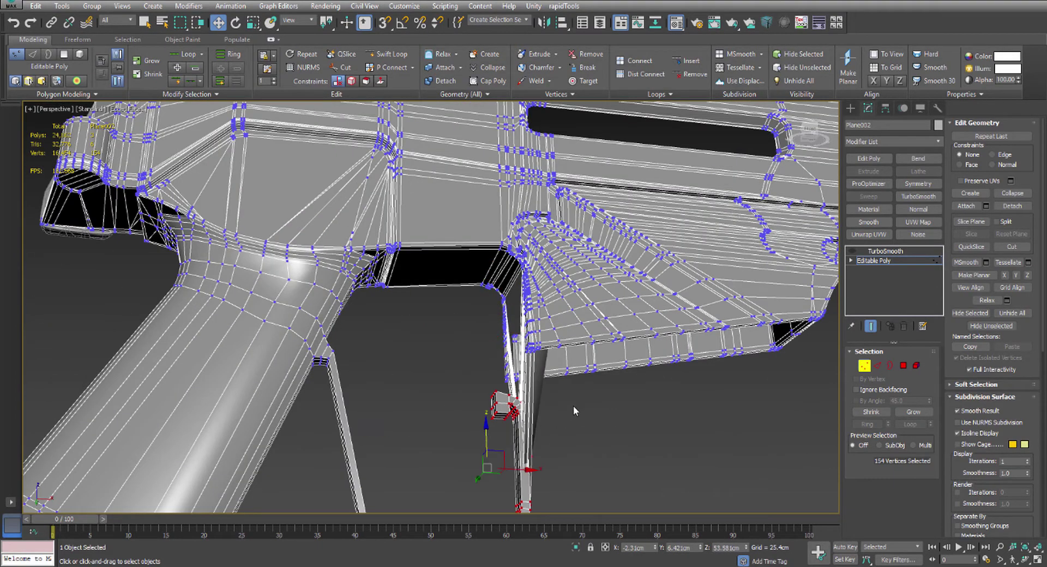
pyautogui.hotkey('ctrl', 'z')
# Inspect the selected guard vertices in the front view around the block, arc and lower front bend for stray receiver vertices
pyautogui.keyDown('alt'); pyautogui.moveTo(581, 390); pyautogui.dragTo(548, 371, button='middle'); pyautogui.keyUp('alt')
pyautogui.scroll(4, 519, 305)
pyautogui.hotkey('alt', 'w')
pyautogui.middleClick(582, 243)
pyautogui.hotkey('alt', 'w')
pyautogui.scroll(-2, 529, 229)
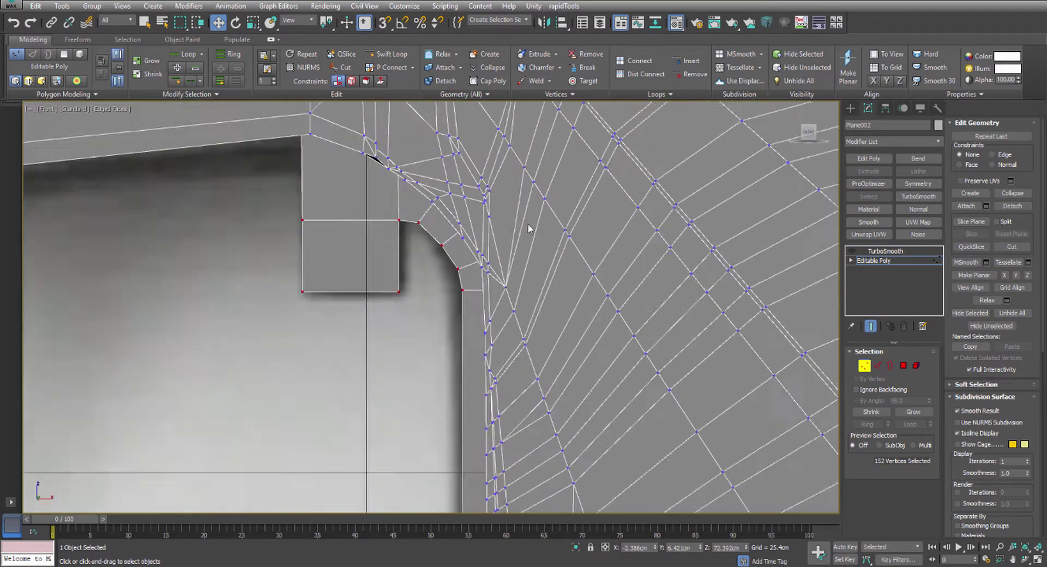
pyautogui.scroll(-3, 528, 229)
pyautogui.moveTo(299, 292); pyautogui.dragTo(215, 95, button='middle')
pyautogui.scroll(-2, 436, 210)
pyautogui.moveTo(440, 104); pyautogui.dragTo(436, 208, button='middle')
pyautogui.scroll(2, 437, 209)
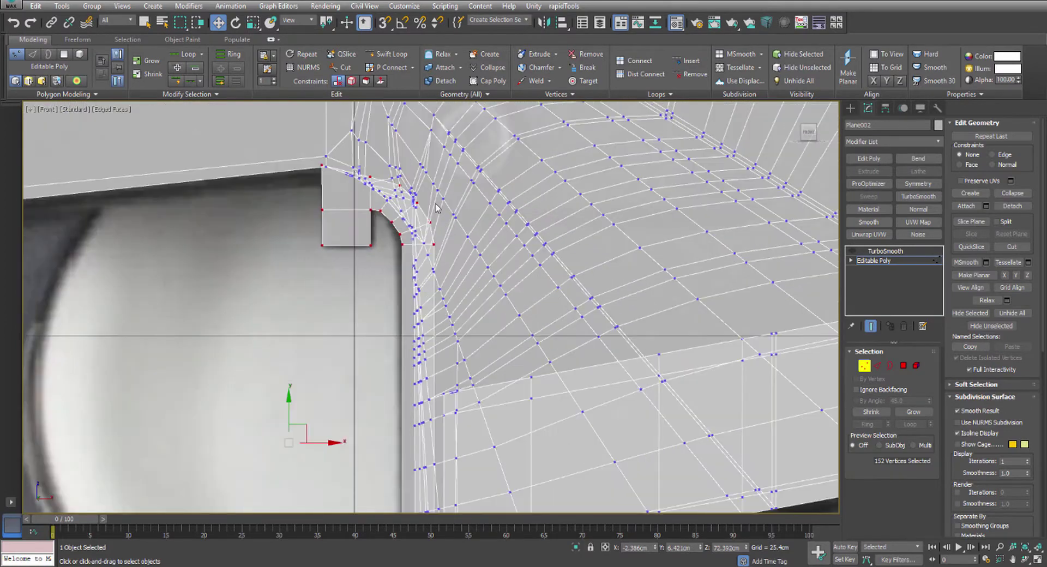
pyautogui.scroll(2, 437, 209)
pyautogui.scroll(-5, 435, 275)
pyautogui.moveTo(435, 276); pyautogui.dragTo(437, 189, button='middle')
pyautogui.scroll(6, 438, 333)
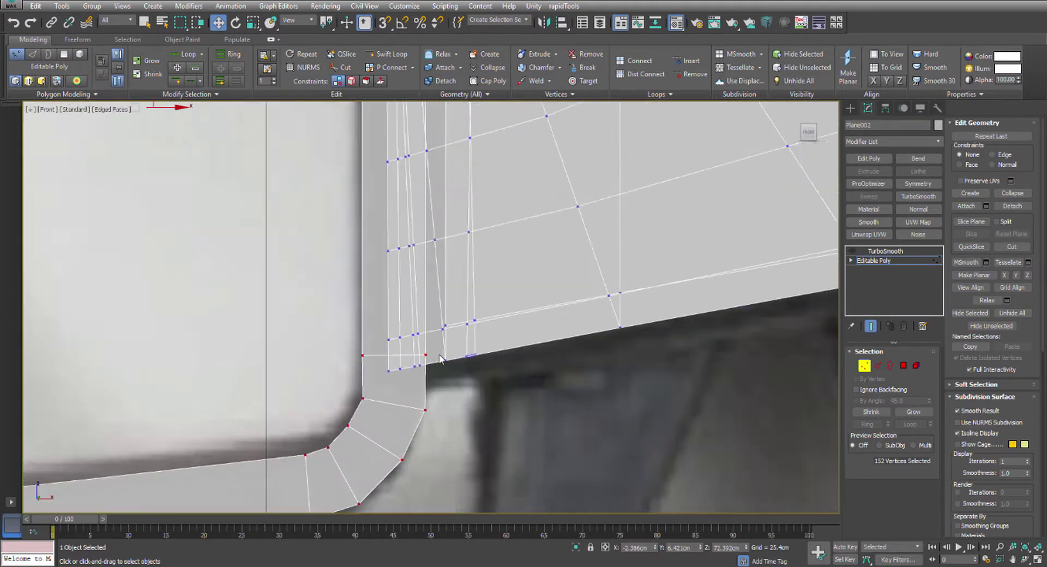
pyautogui.scroll(1, 441, 359)
pyautogui.scroll(-4, 557, 391)
pyautogui.moveTo(525, 130); pyautogui.dragTo(504, 270, button='middle')
pyautogui.scroll(3, 503, 269)
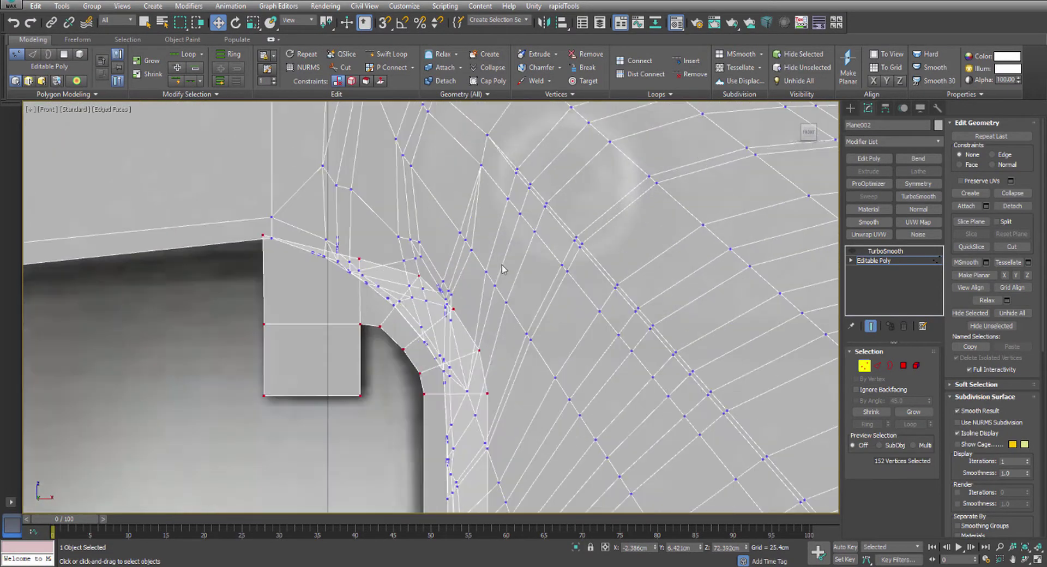
# Remove stray receiver vertices from the selection in perspective and test the guard selection with a rearward move, undoing the move
pyautogui.hotkey('alt', 'w')
pyautogui.middleClick(620, 459)
pyautogui.hotkey('alt', 'w')
pyautogui.keyDown('alt'); pyautogui.moveTo(573, 371); pyautogui.dragTo(481, 383, button='middle'); pyautogui.keyUp('alt')
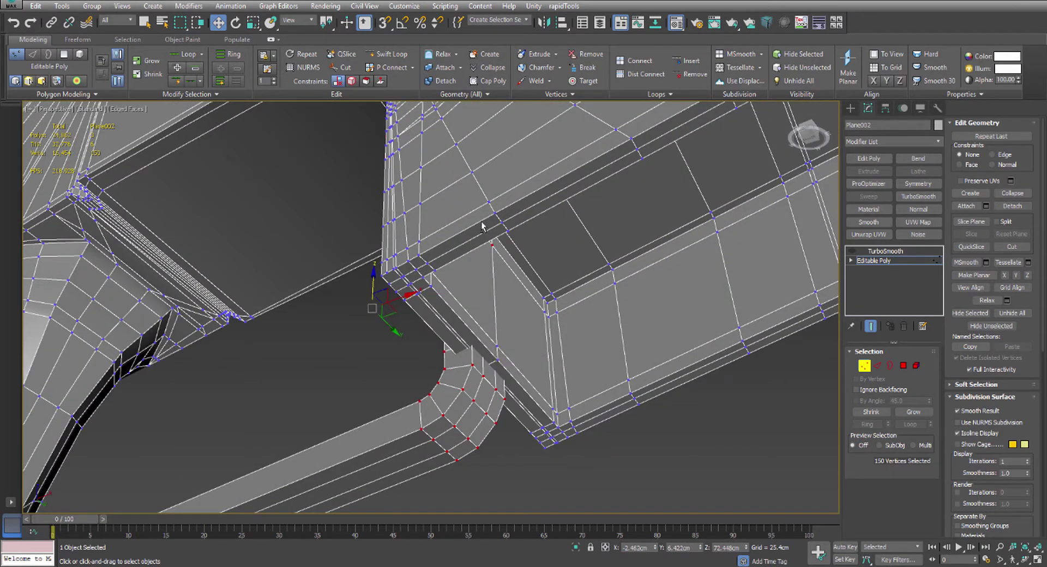
pyautogui.keyDown('alt'); pyautogui.moveTo(512, 316); pyautogui.dragTo(418, 308, button='middle'); pyautogui.keyUp('alt')
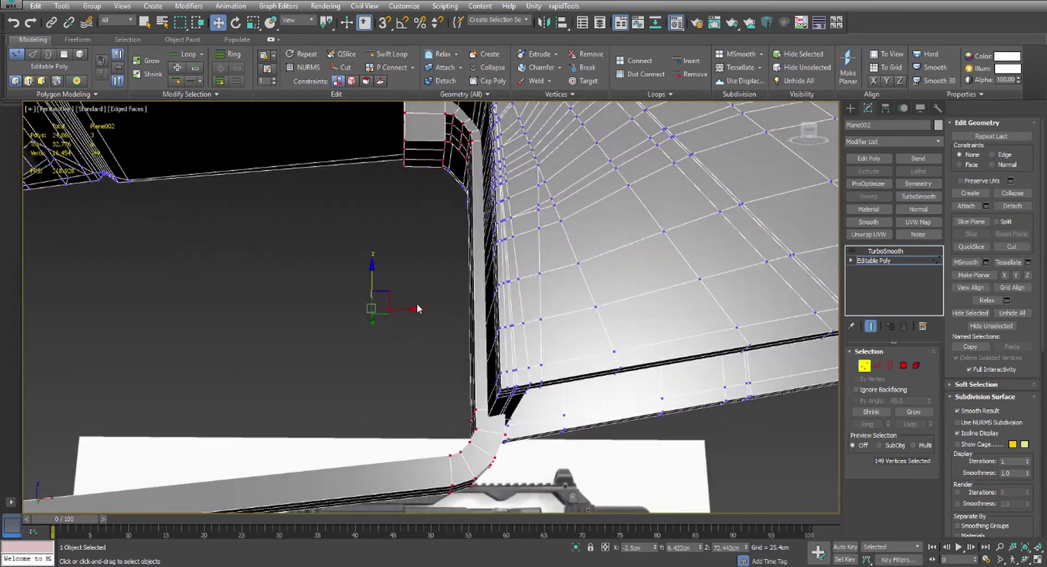
pyautogui.moveTo(402, 307); pyautogui.dragTo(336, 304)
pyautogui.hotkey('ctrl', 'z')
# Remove surplus vertices near the guard's front strip from the selection in the top view and return to perspective
pyautogui.keyDown('alt'); pyautogui.moveTo(514, 345); pyautogui.dragTo(414, 286, button='middle'); pyautogui.keyUp('alt')
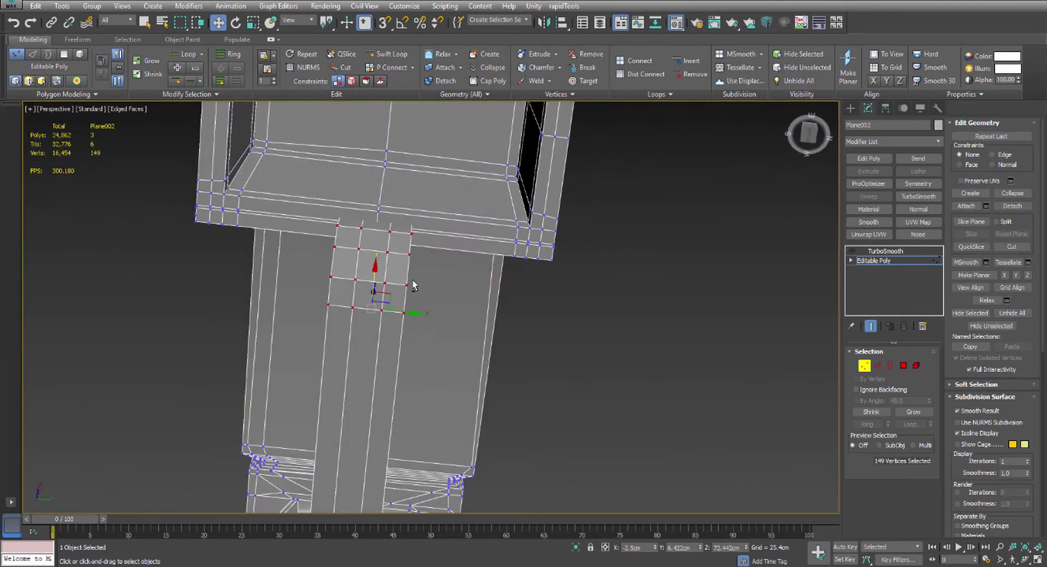
pyautogui.hotkey('alt', 'w')
pyautogui.hotkey('alt', 'w')
pyautogui.scroll(8, 484, 334)
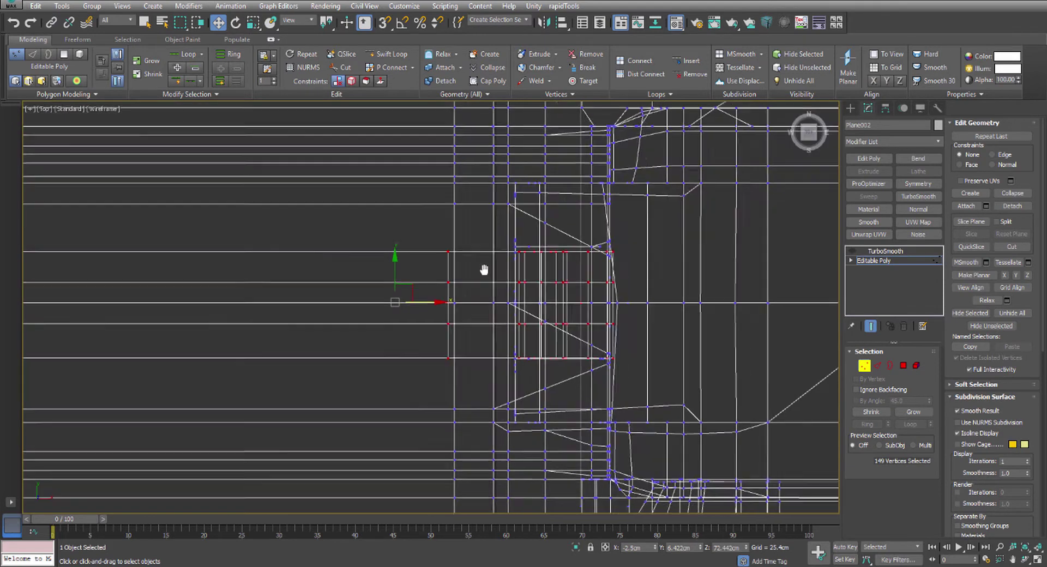
pyautogui.press('p')
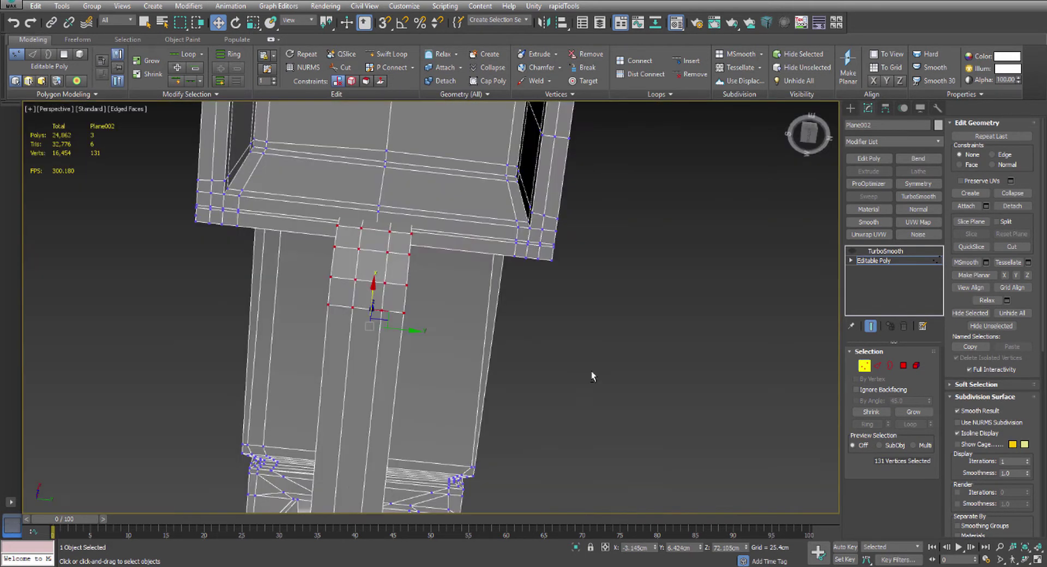
# Test the guard vertex selection with a downward move in perspective and undo the move
pyautogui.moveTo(374, 284); pyautogui.dragTo(373, 348)
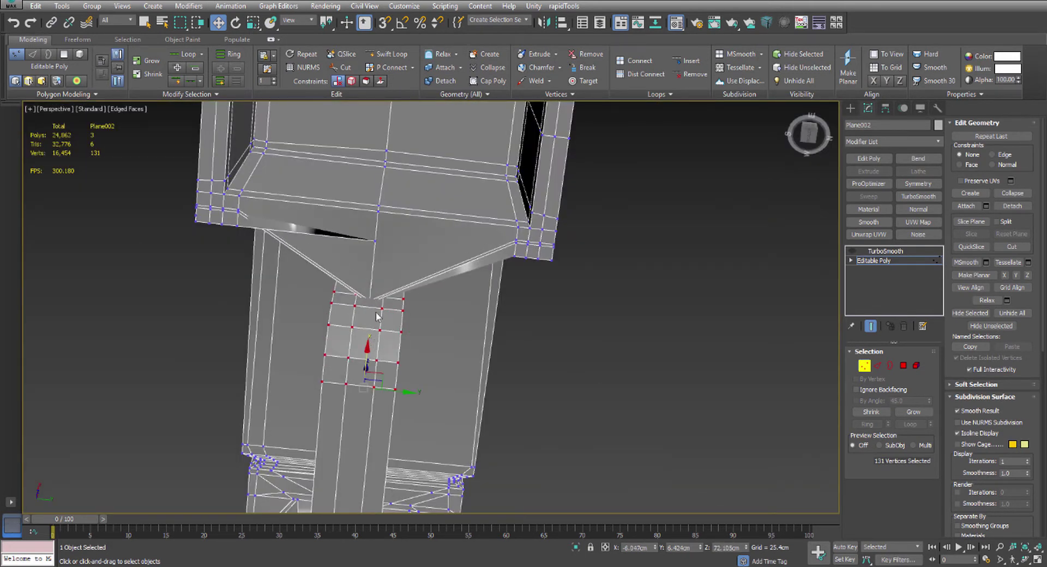
pyautogui.hotkey('ctrl', 'z')
pyautogui.hotkey('alt', 'w')
pyautogui.hotkey('alt', 'w')
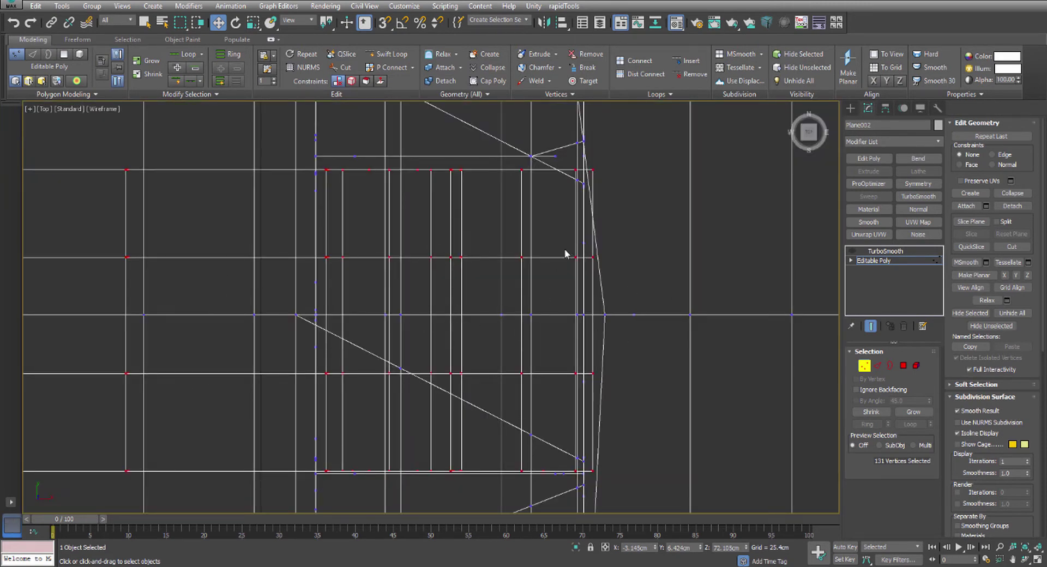
# Inspect the selected guard vertices in the top view for stray receiver vertices and return to perspective
pyautogui.moveTo(565, 252); pyautogui.dragTo(548, 221, button='middle')
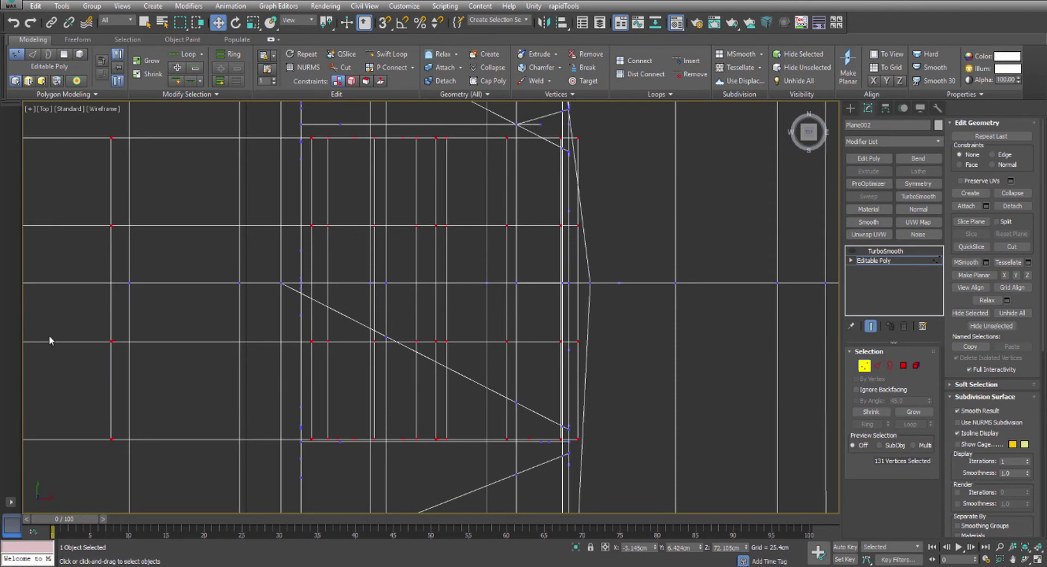
pyautogui.moveTo(49, 340); pyautogui.dragTo(267, 343, button='middle')
pyautogui.scroll(-6, 281, 347)
pyautogui.scroll(-4, 282, 341)
pyautogui.moveTo(169, 336); pyautogui.dragTo(404, 331, button='middle')
pyautogui.scroll(5, 527, 337)
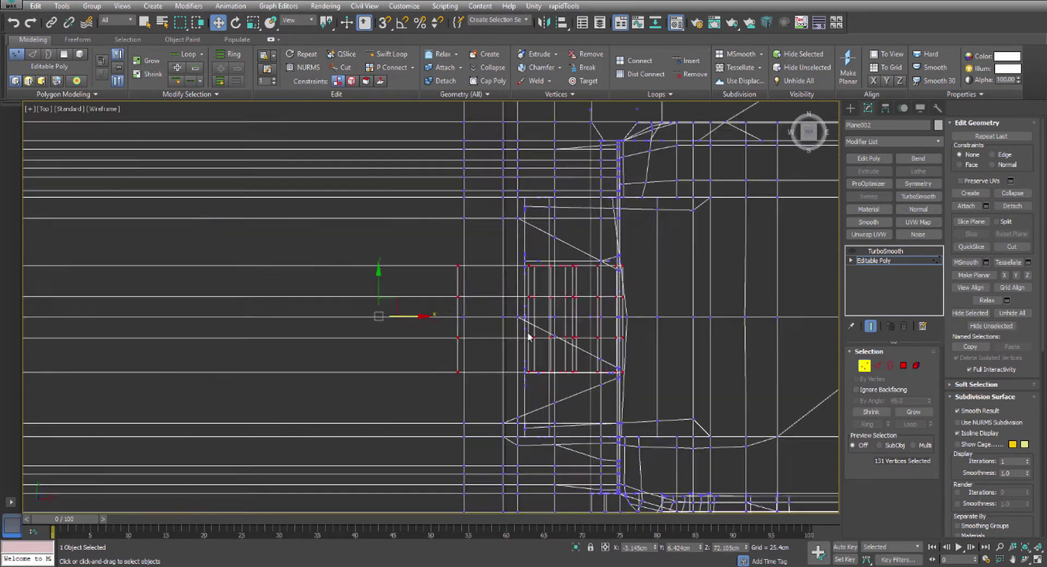
pyautogui.scroll(3, 528, 338)
pyautogui.moveTo(587, 318); pyautogui.dragTo(535, 322, button='middle')
pyautogui.hotkey('alt', 'w')
pyautogui.rightClick(686, 409)
pyautogui.hotkey('alt', 'w')
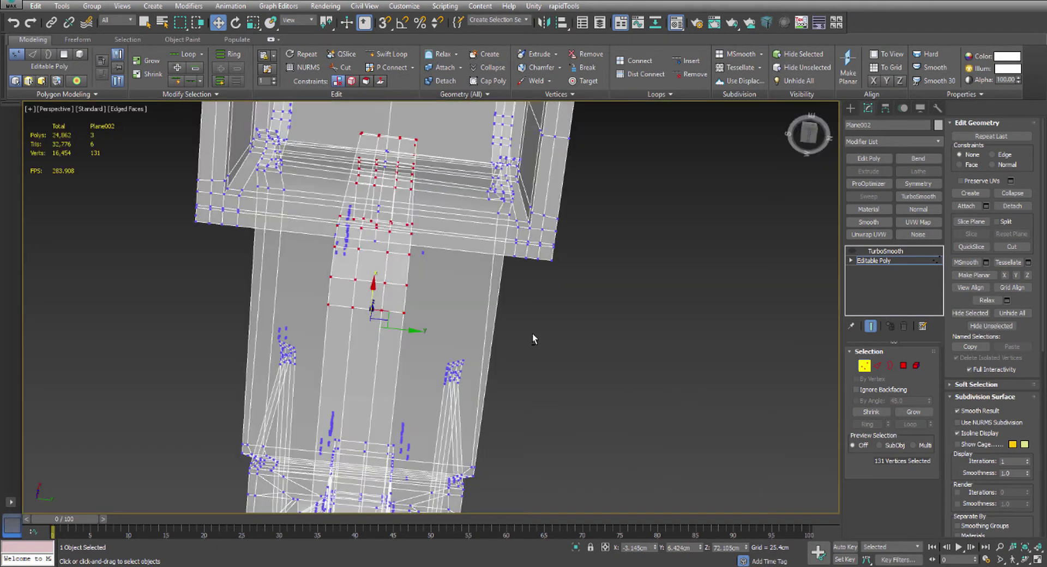
# Test the guard selection in perspective with a rearward move of the vertices and undo it
pyautogui.keyDown('alt'); pyautogui.moveTo(438, 292); pyautogui.dragTo(469, 321, button='middle'); pyautogui.keyUp('alt')
pyautogui.scroll(4, 453, 397)
pyautogui.scroll(-3, 515, 270)
pyautogui.moveTo(424, 420); pyautogui.dragTo(308, 405)
pyautogui.hotkey('ctrl', 'z')
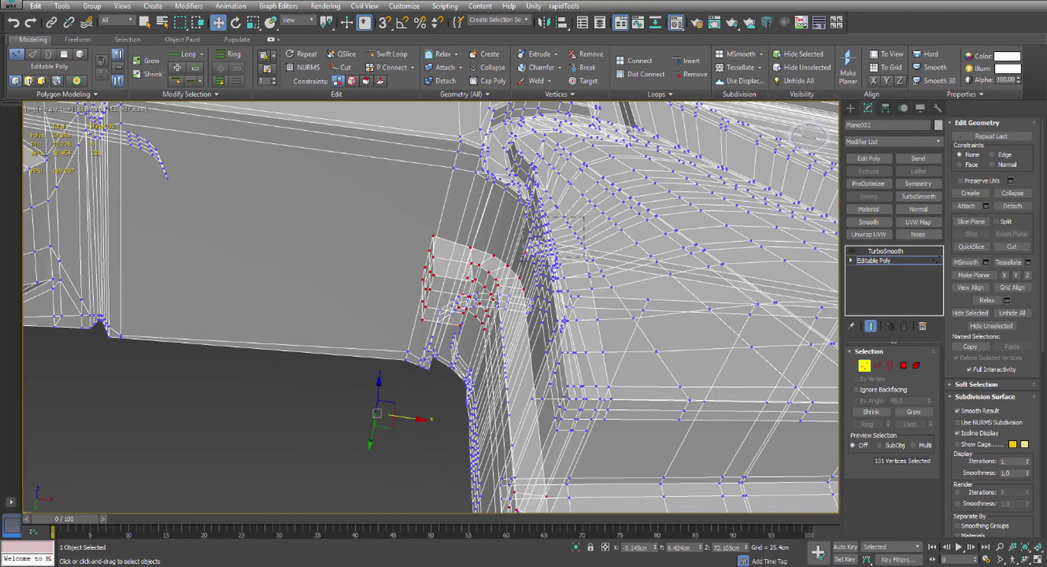
# Remove the remaining stray receiver vertices near the guard's front bend from the selection, undoing a test move along the way
pyautogui.keyDown('alt'); pyautogui.moveTo(522, 261); pyautogui.dragTo(521, 263); pyautogui.keyUp('alt')
pyautogui.moveTo(414, 405); pyautogui.dragTo(380, 286, button='middle')
pyautogui.moveTo(381, 292); pyautogui.dragTo(267, 290)
pyautogui.hotkey('ctrl', 'z')
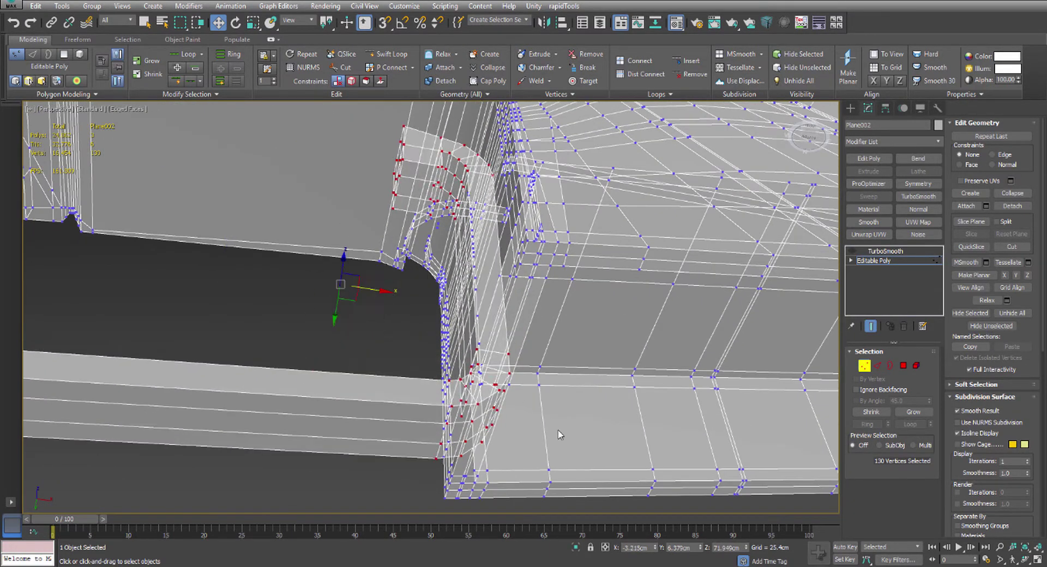
pyautogui.moveTo(525, 416); pyautogui.dragTo(457, 362, button='middle')
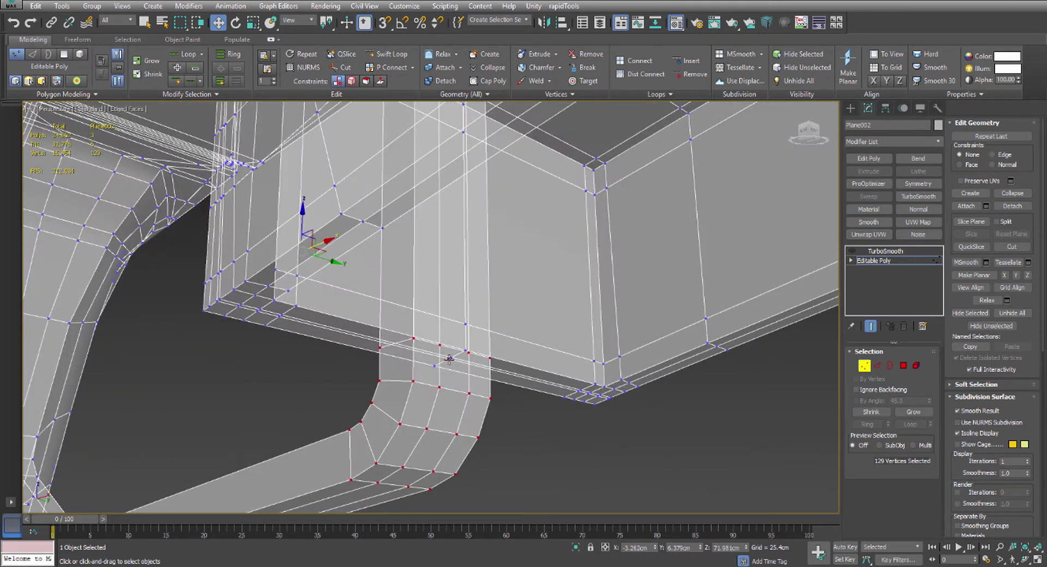
pyautogui.keyDown('alt'); pyautogui.moveTo(448, 355); pyautogui.dragTo(436, 248, button='middle'); pyautogui.keyUp('alt')
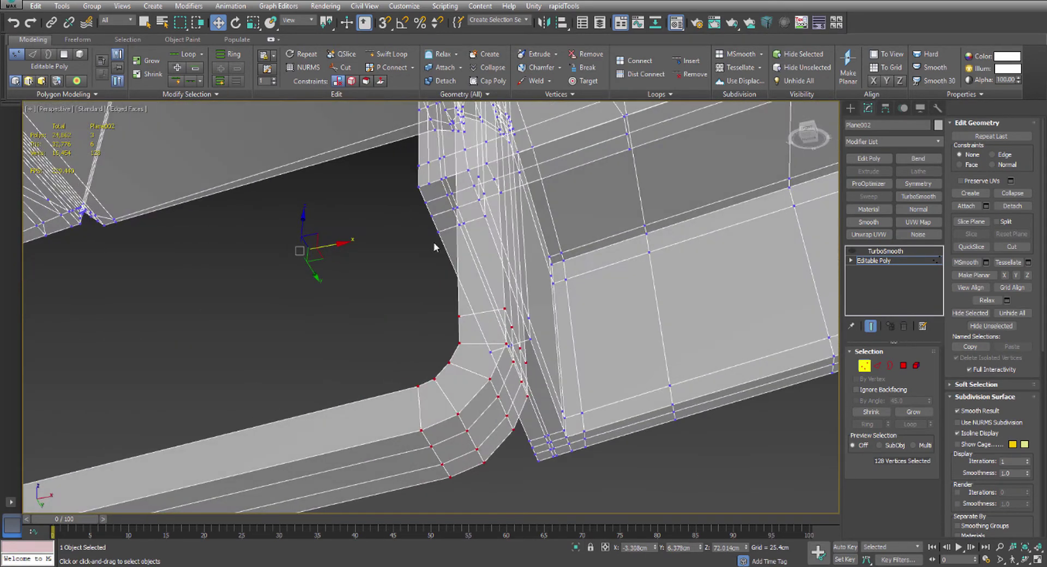
pyautogui.keyDown('alt'); pyautogui.moveTo(345, 246); pyautogui.dragTo(461, 339, button='middle'); pyautogui.keyUp('alt')
pyautogui.scroll(-5, 220, 267)
# Turn off see-through display and scale the selected guard vertices along Y to adjust the guard's width to about 91 percent
pyautogui.hotkey('alt', 'x')
pyautogui.scroll(4, 421, 305)
pyautogui.press('r')
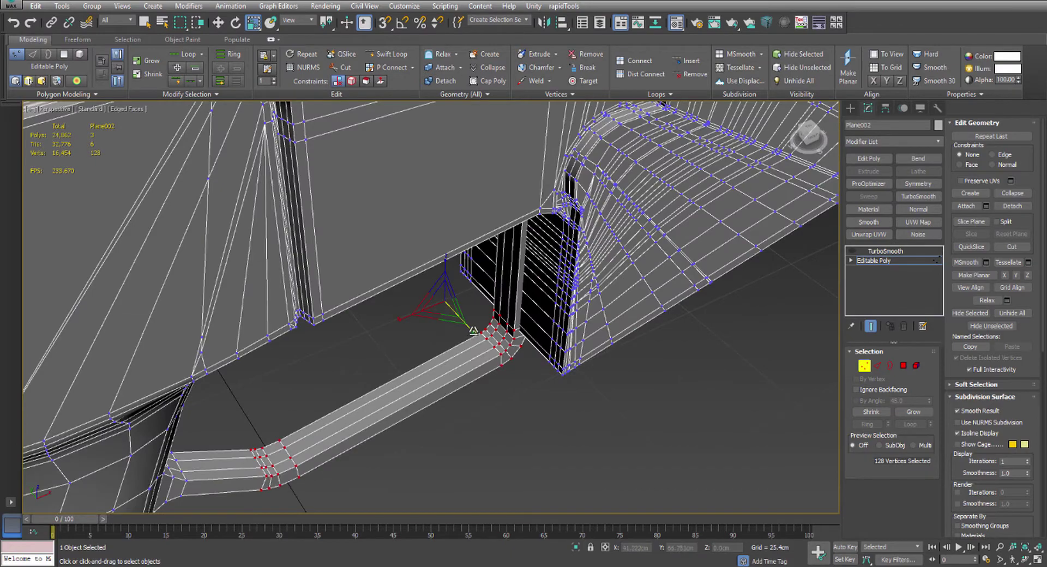
pyautogui.moveTo(473, 331); pyautogui.dragTo(488, 345)
pyautogui.keyDown('alt'); pyautogui.moveTo(488, 345); pyautogui.dragTo(382, 326, button='middle'); pyautogui.keyUp('alt')
pyautogui.scroll(2, 328, 361)
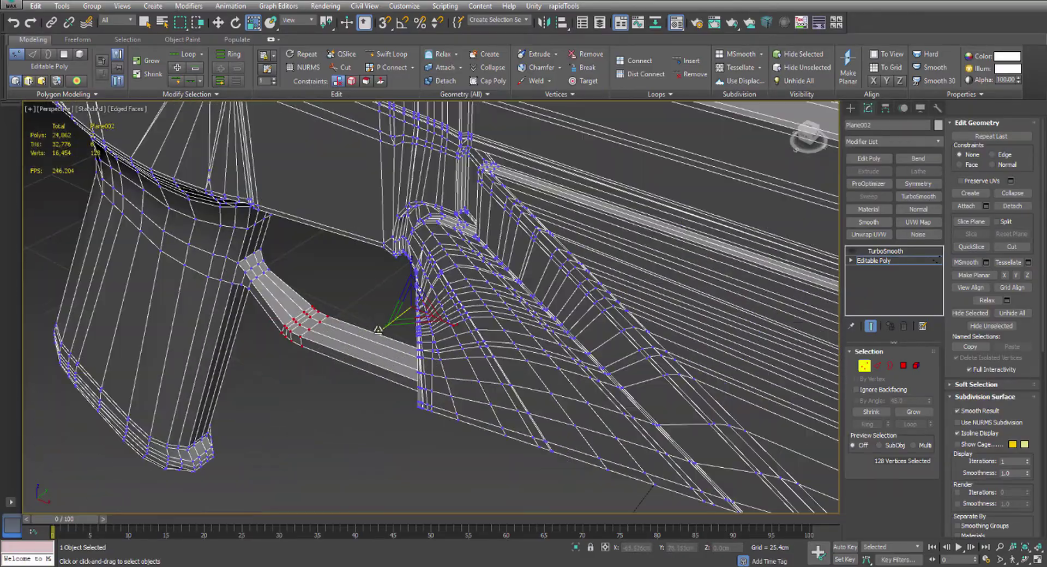
pyautogui.moveTo(379, 332); pyautogui.dragTo(379, 332)
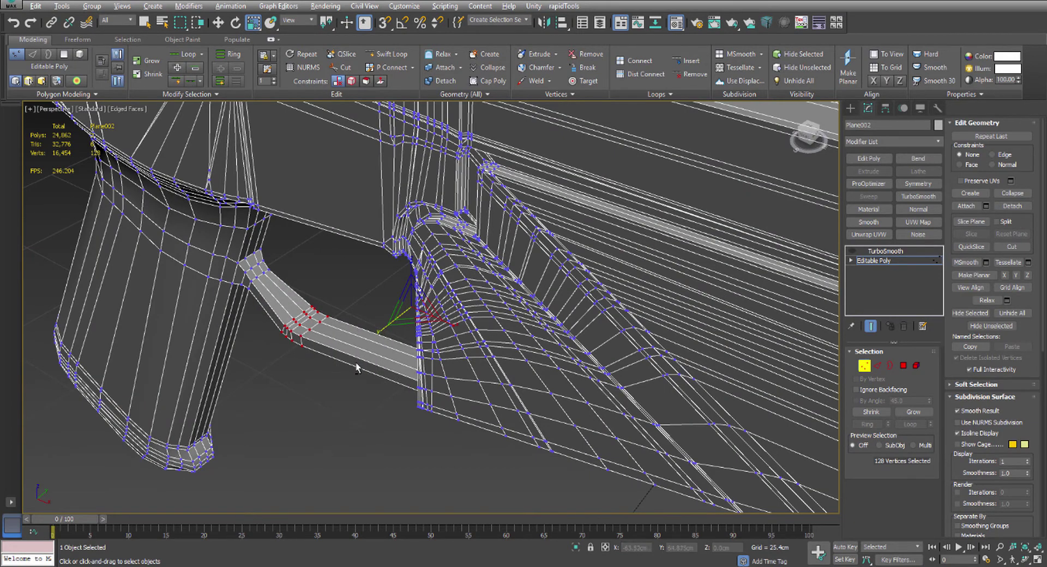
pyautogui.keyDown('alt'); pyautogui.moveTo(356, 362); pyautogui.dragTo(385, 333, button='middle'); pyautogui.keyUp('alt')
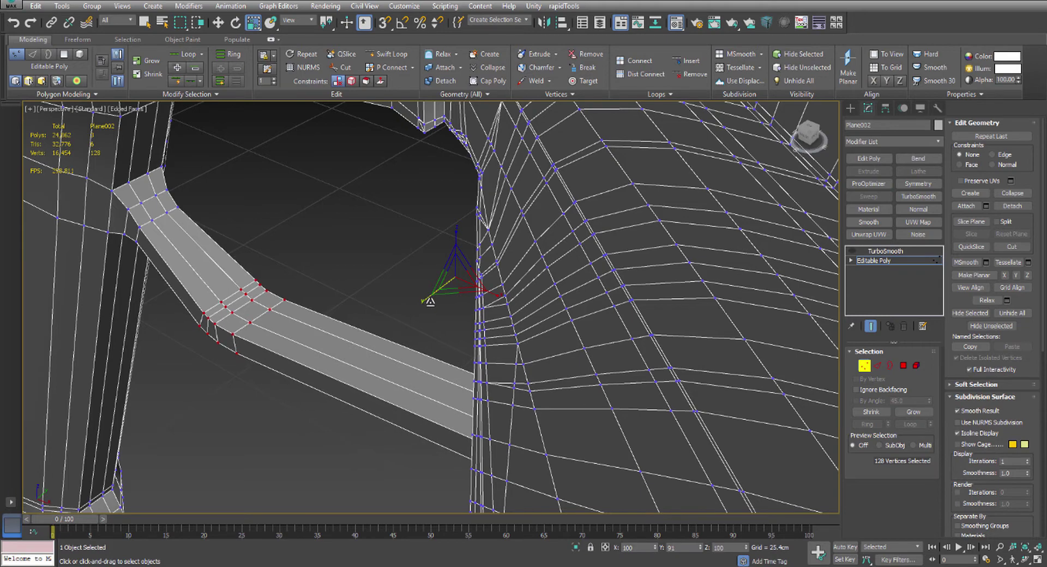
# Try to exclude the guard's rear bend vertices from the selection, then restore the previous selection
pyautogui.keyDown('alt'); pyautogui.moveTo(294, 299); pyautogui.dragTo(129, 330, button='middle'); pyautogui.keyUp('alt')
pyautogui.keyDown('alt'); pyautogui.moveTo(64, 340); pyautogui.dragTo(286, 514); pyautogui.keyUp('alt')
pyautogui.moveTo(409, 362)
pyautogui.keyDown('alt'); pyautogui.mouseDown(button='middle')
pyautogui.moveTo(308, 392)
pyautogui.moveTo(423, 365)
pyautogui.mouseUp(button='middle'); pyautogui.keyUp('alt')
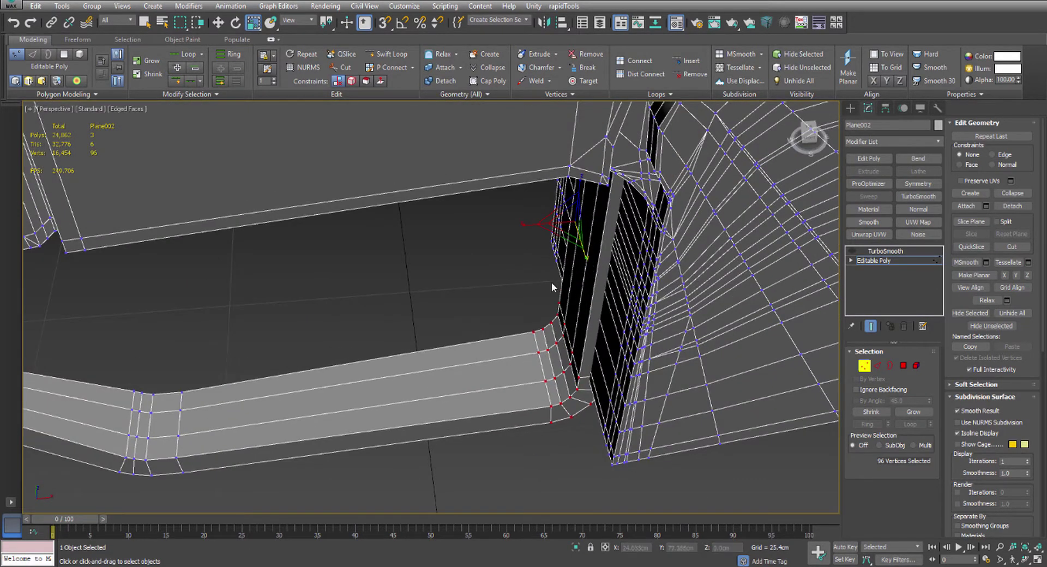
pyautogui.hotkey('ctrl', 'z')
# Fine-tune the guard's width by scaling the selected vertices slightly along Y, starting with about 103 percent
pyautogui.keyDown('alt'); pyautogui.moveTo(257, 368); pyautogui.dragTo(413, 312, button='middle'); pyautogui.keyUp('alt')
pyautogui.moveTo(414, 310); pyautogui.dragTo(409, 310)
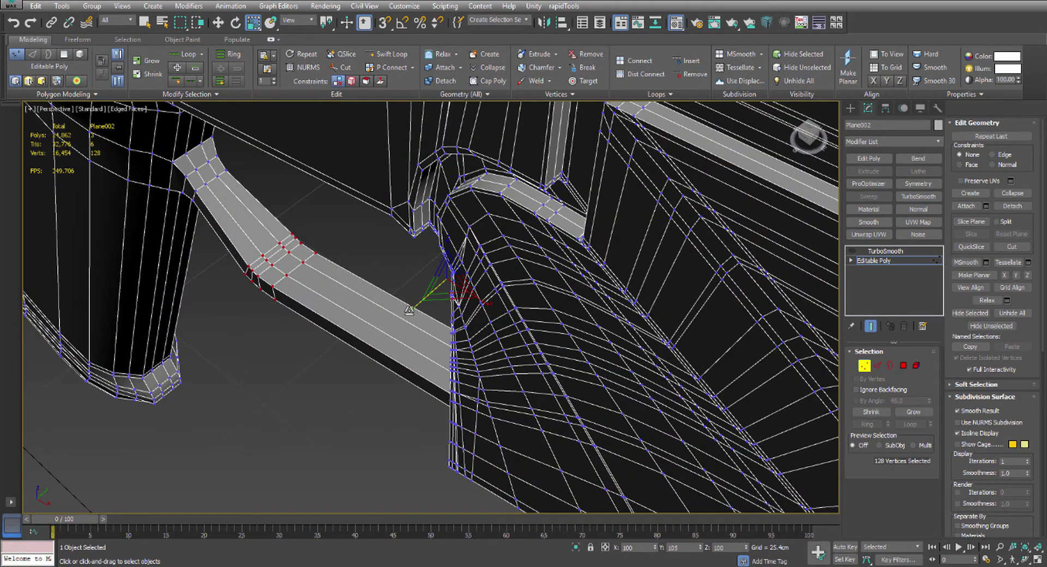
pyautogui.keyDown('alt'); pyautogui.moveTo(361, 319); pyautogui.dragTo(347, 290, button='middle'); pyautogui.keyUp('alt')
pyautogui.scroll(-5, 373, 288)
pyautogui.scroll(10, 346, 290)
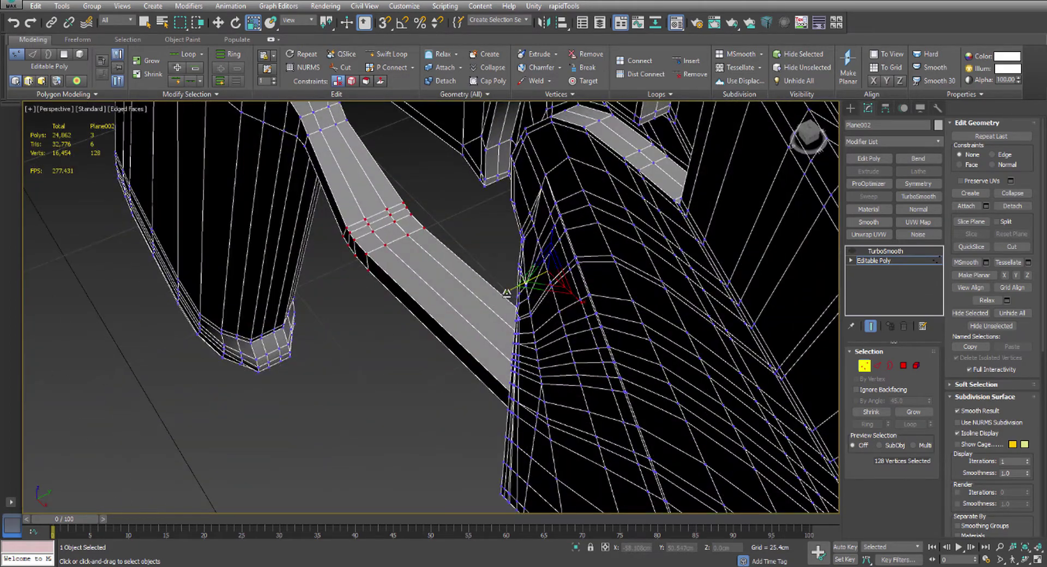
pyautogui.moveTo(507, 293); pyautogui.dragTo(509, 294)
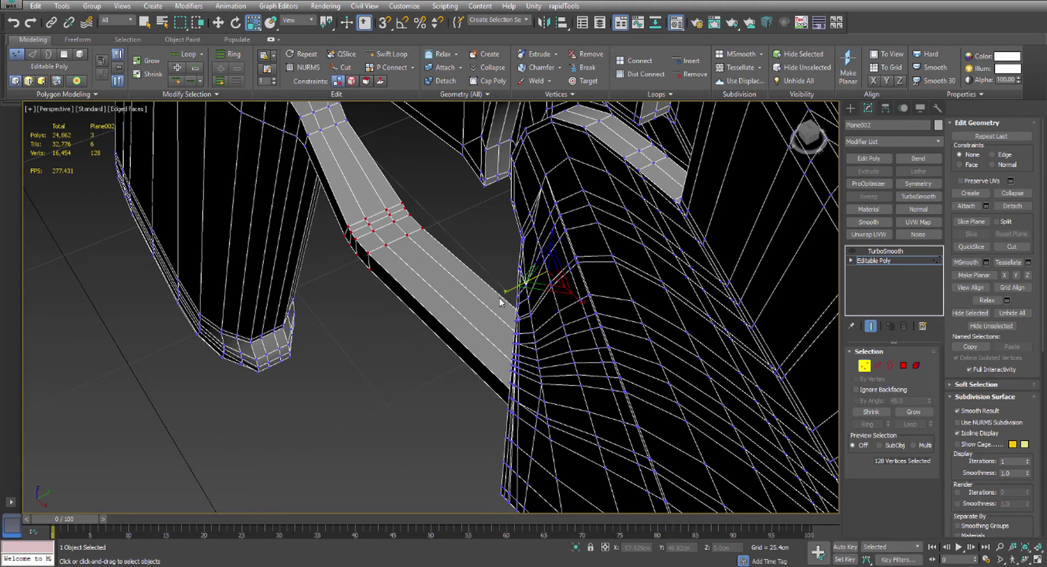
# Examine the guard's overall shape and its rear joint with the grip from several angles
pyautogui.keyDown('alt'); pyautogui.moveTo(314, 277); pyautogui.dragTo(410, 281, button='middle'); pyautogui.keyUp('alt')
pyautogui.scroll(-5, 334, 274)
pyautogui.scroll(4, 260, 296)
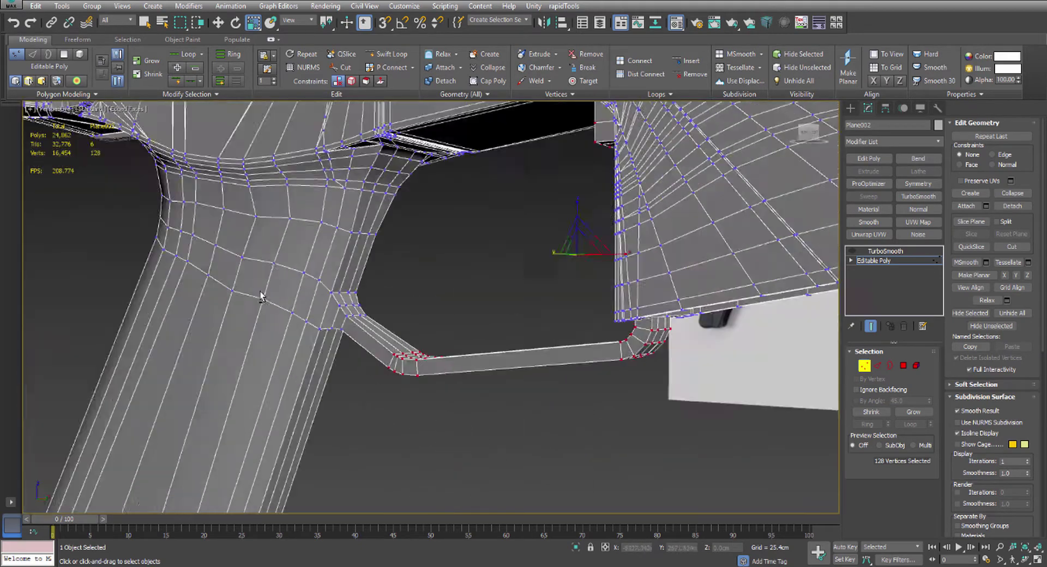
pyautogui.scroll(5, 261, 296)
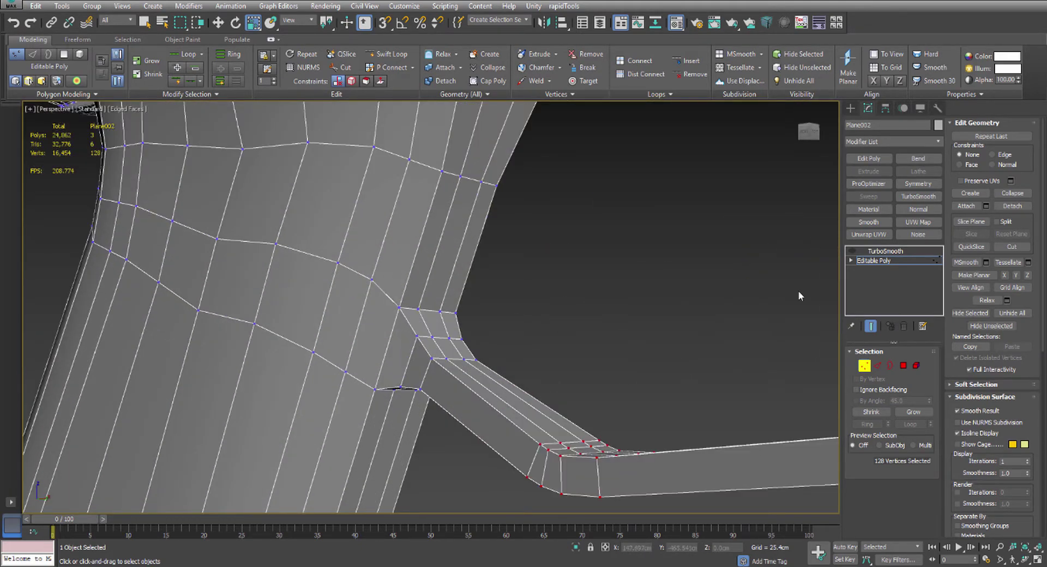
pyautogui.scroll(-5, 649, 306)
pyautogui.keyDown('alt'); pyautogui.moveTo(603, 306); pyautogui.dragTo(466, 306, button='middle'); pyautogui.keyUp('alt')
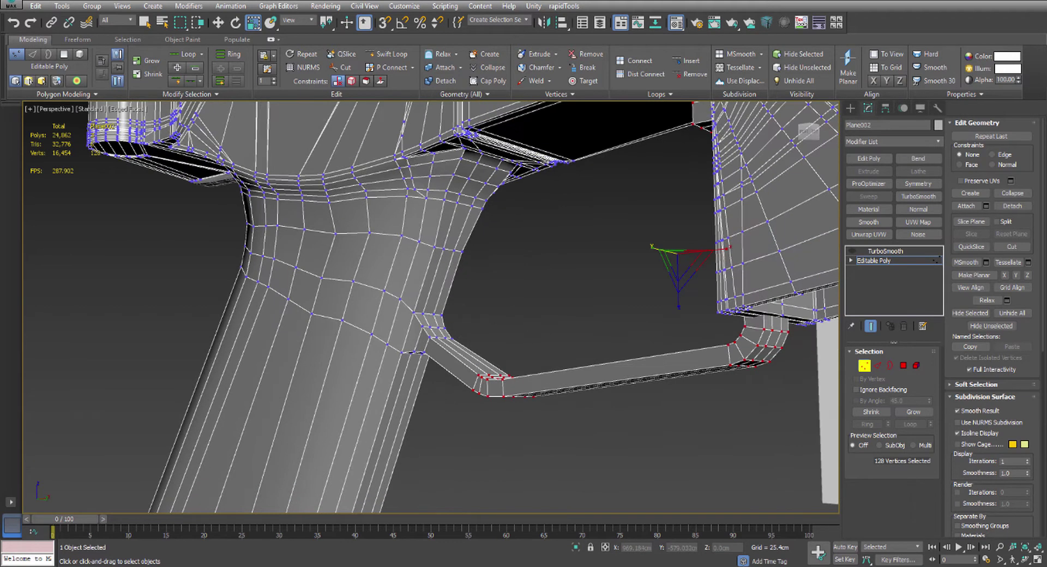
pyautogui.moveTo(519, 279); pyautogui.dragTo(449, 240, button='middle')
pyautogui.scroll(4, 334, 266)
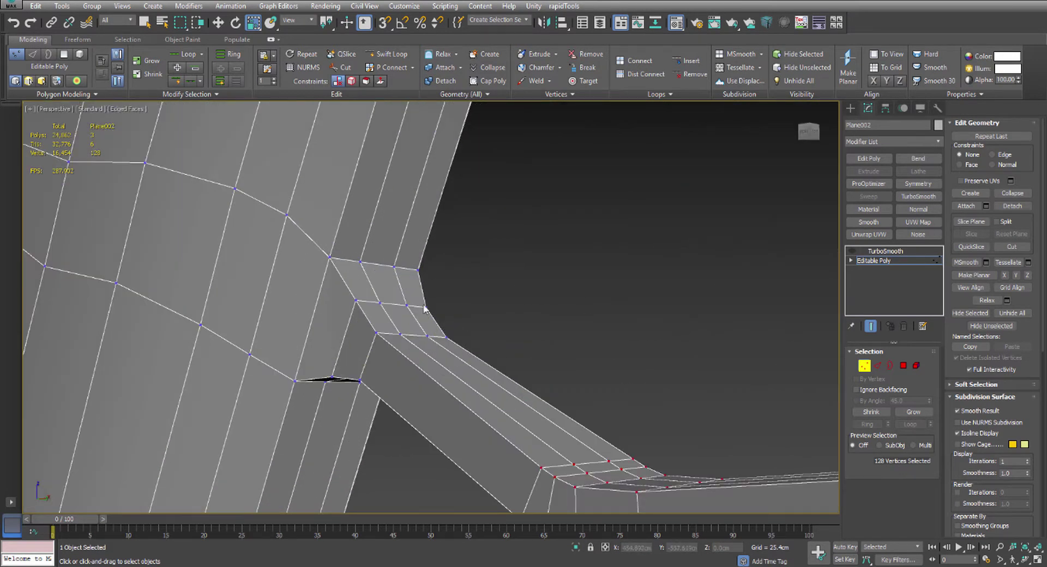
pyautogui.moveTo(424, 309); pyautogui.dragTo(470, 306, button='middle')
# Leave vertex editing and preview the guard-to-grip joint with TurboSmooth, then turn the smoothing off again
pyautogui.click(873, 261)
pyautogui.click(852, 251)
pyautogui.click(854, 251)
pyautogui.click(854, 251)
pyautogui.scroll(-3, 457, 300)
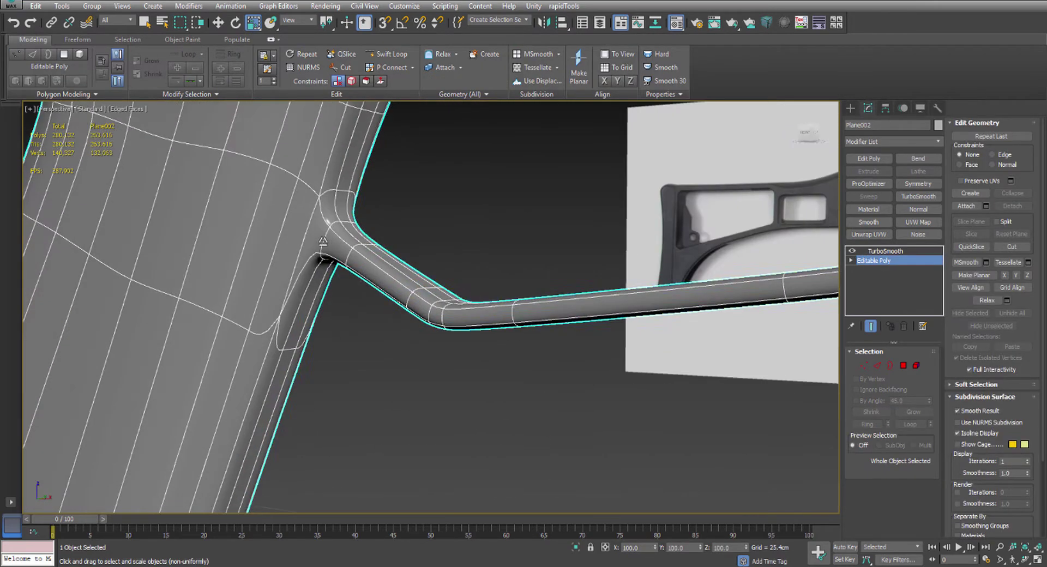
pyautogui.scroll(2, 323, 242)
pyautogui.click(852, 251)
pyautogui.scroll(5, 357, 210)
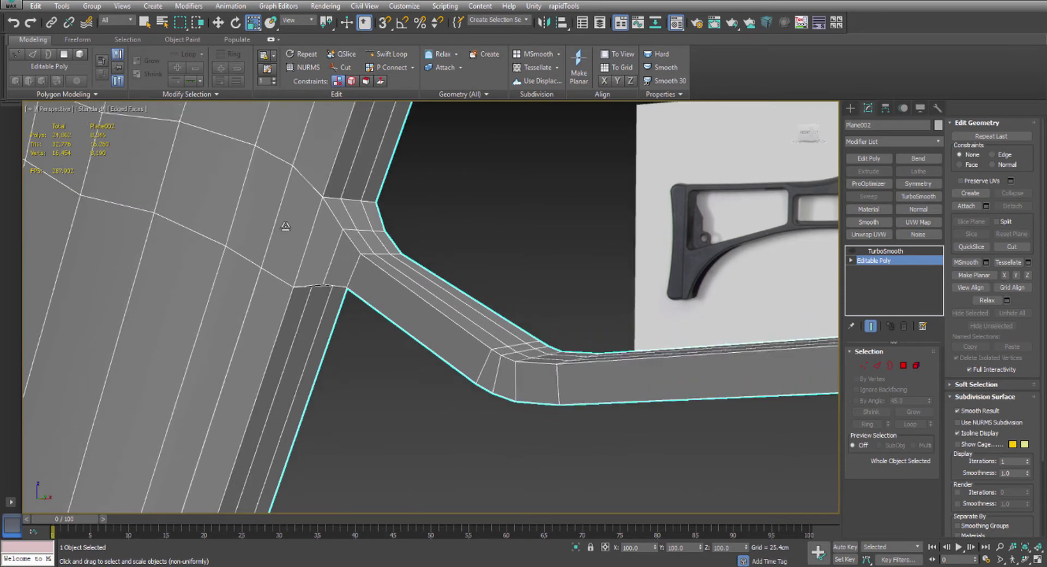
# Select the edges bordering the guard's joint with the grip on its top and both sides, and chamfer them by 0.458 cm
pyautogui.press('2')
pyautogui.click(352, 204)
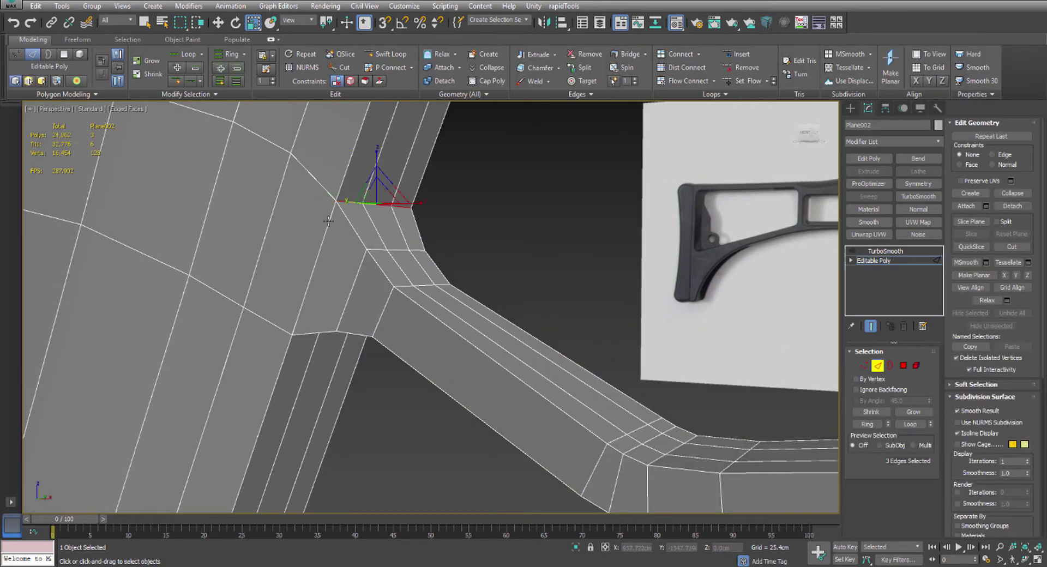
pyautogui.keyDown('ctrl'); pyautogui.click(328, 221); pyautogui.keyUp('ctrl')
pyautogui.scroll(-5, 329, 254)
pyautogui.keyDown('alt'); pyautogui.moveTo(329, 268); pyautogui.dragTo(344, 240, button='middle'); pyautogui.keyUp('alt')
pyautogui.keyDown('ctrl'); pyautogui.doubleClick(321, 287); pyautogui.keyUp('ctrl')
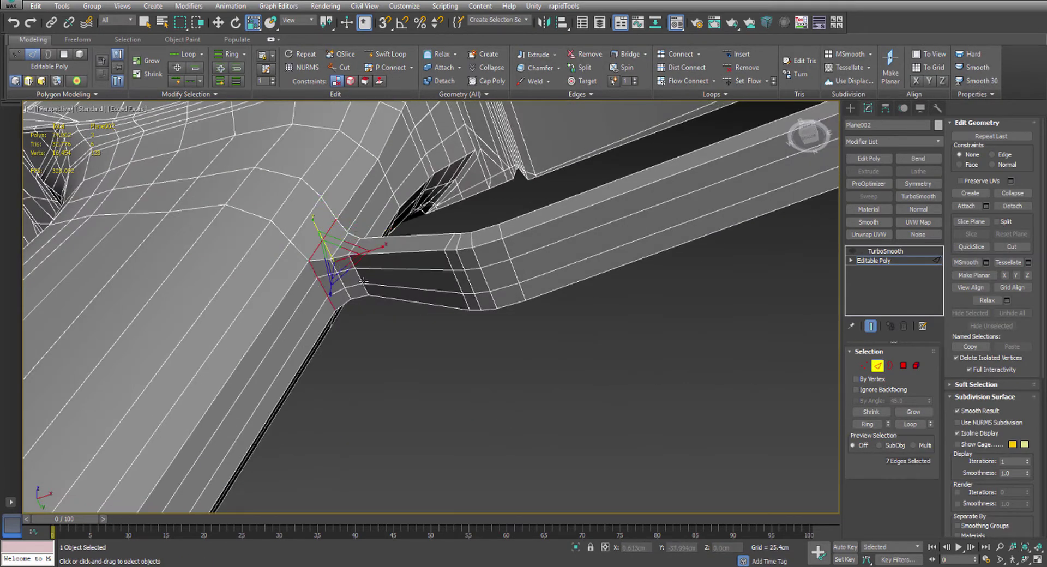
pyautogui.keyDown('alt'); pyautogui.moveTo(363, 282); pyautogui.dragTo(384, 163, button='middle'); pyautogui.keyUp('alt')
pyautogui.keyDown('ctrl'); pyautogui.click(365, 267); pyautogui.keyUp('ctrl')
pyautogui.press('w')
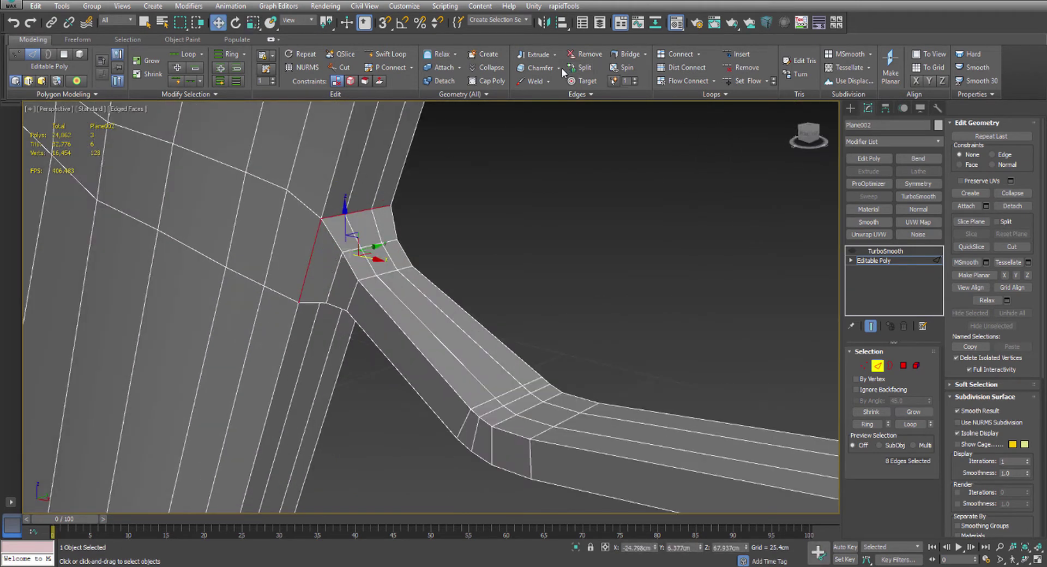
pyautogui.click(559, 68)
pyautogui.click(550, 81)
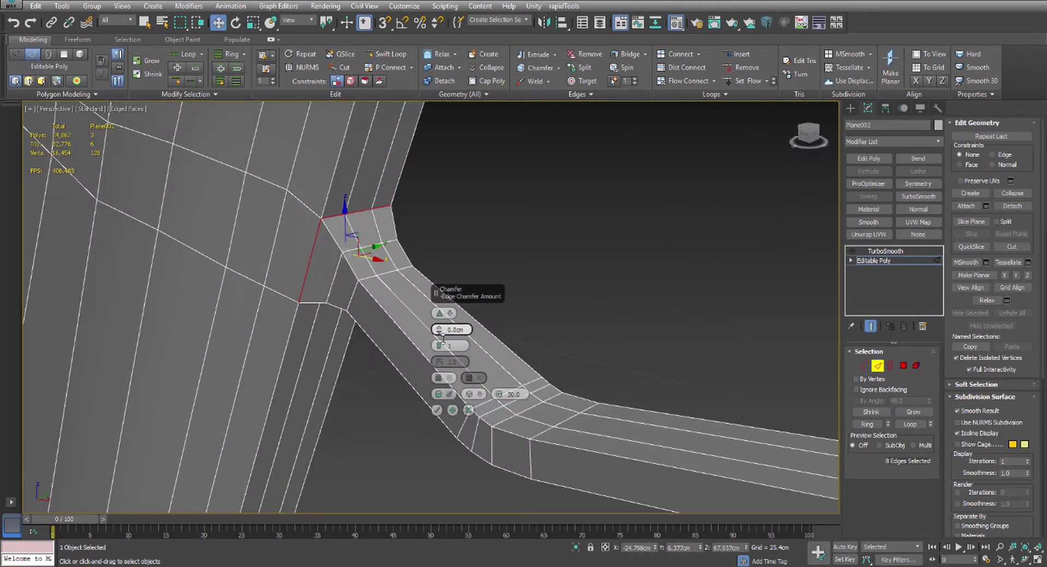
pyautogui.moveTo(442, 339); pyautogui.dragTo(439, 329)
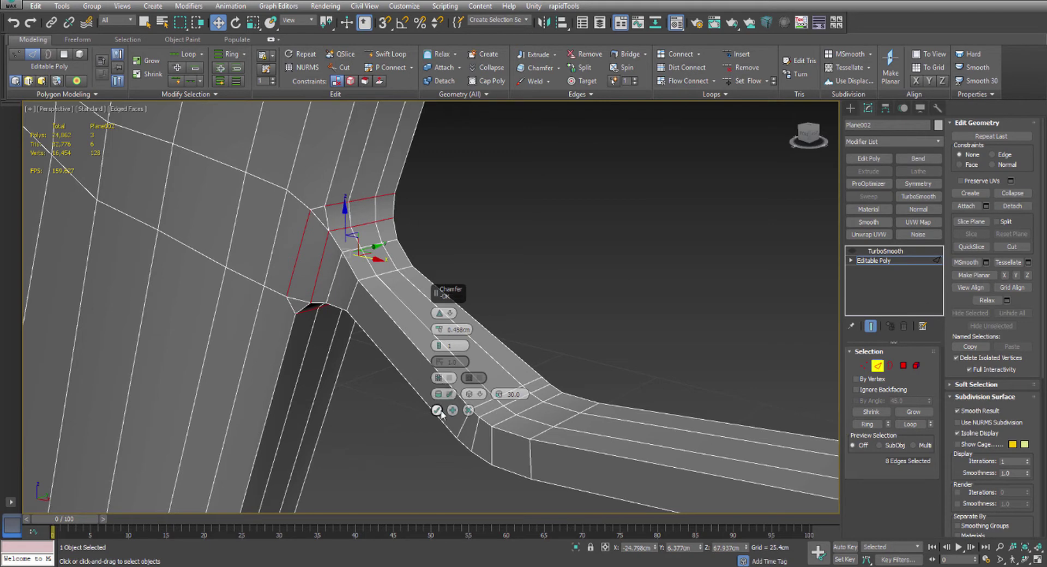
pyautogui.click(437, 410)
# Target weld the surplus chamfer vertices at the upper and lower joint corners on both sides of the grip to their neighbours
pyautogui.press('1')
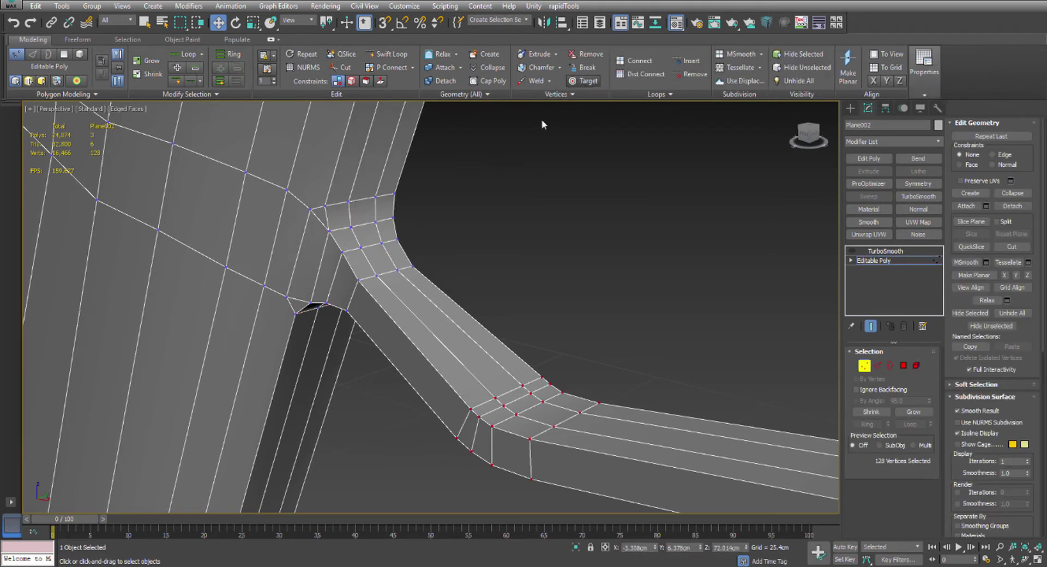
pyautogui.hotkey('ctrl', 'w')
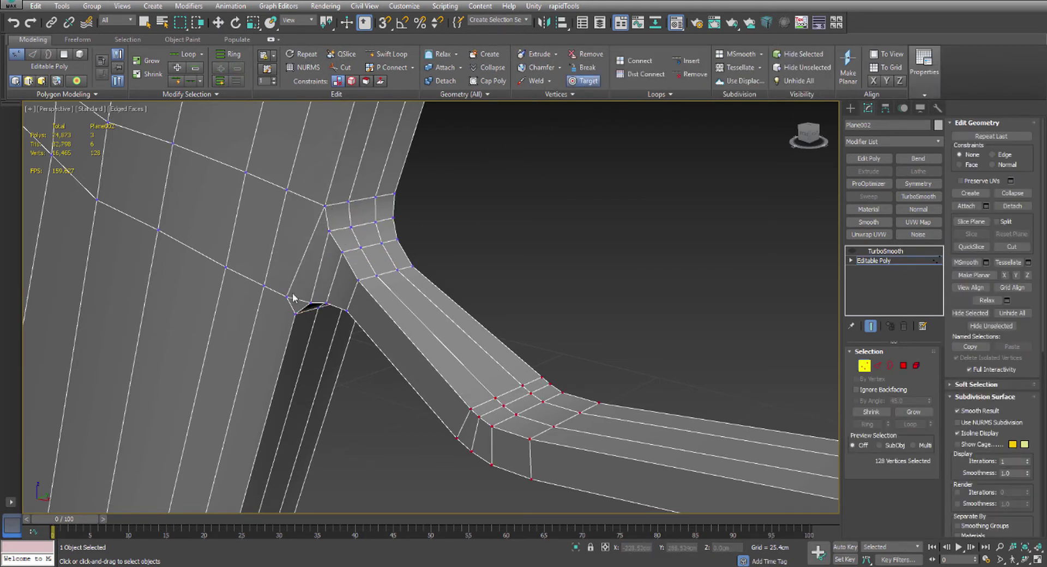
pyautogui.scroll(-6, 395, 313)
pyautogui.keyDown('alt'); pyautogui.moveTo(395, 313); pyautogui.dragTo(589, 327, button='middle'); pyautogui.keyUp('alt')
pyautogui.scroll(6, 597, 327)
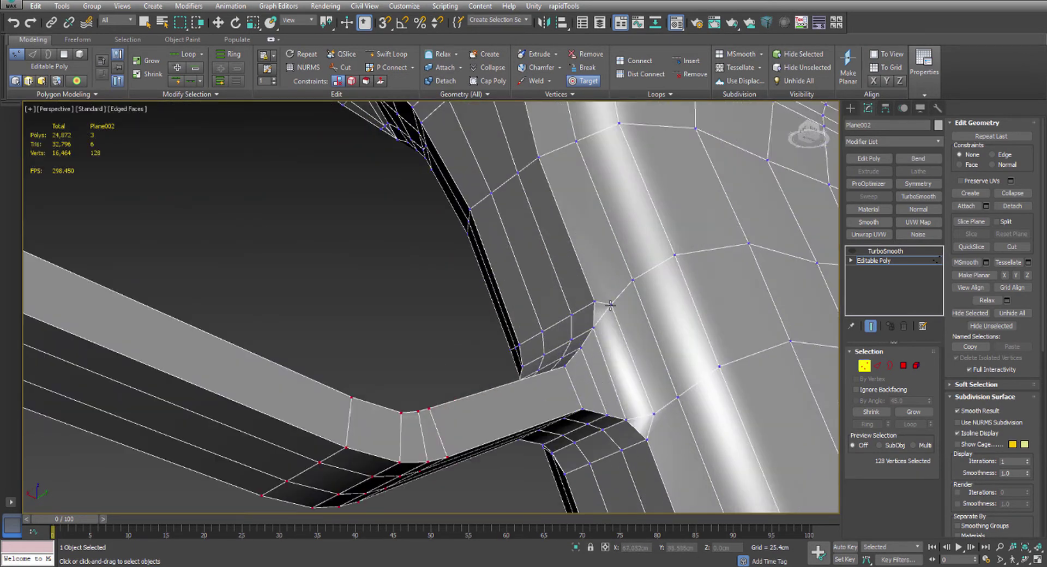
pyautogui.click(595, 300)
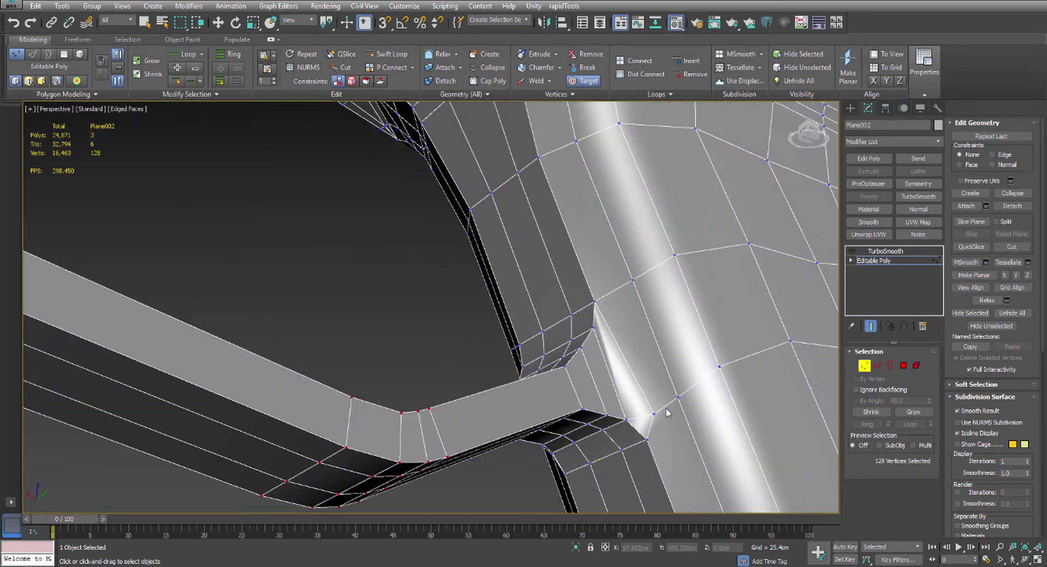
pyautogui.click(649, 437)
pyautogui.press('w')
pyautogui.keyDown('alt'); pyautogui.moveTo(648, 437); pyautogui.dragTo(581, 346, button='middle'); pyautogui.keyUp('alt')
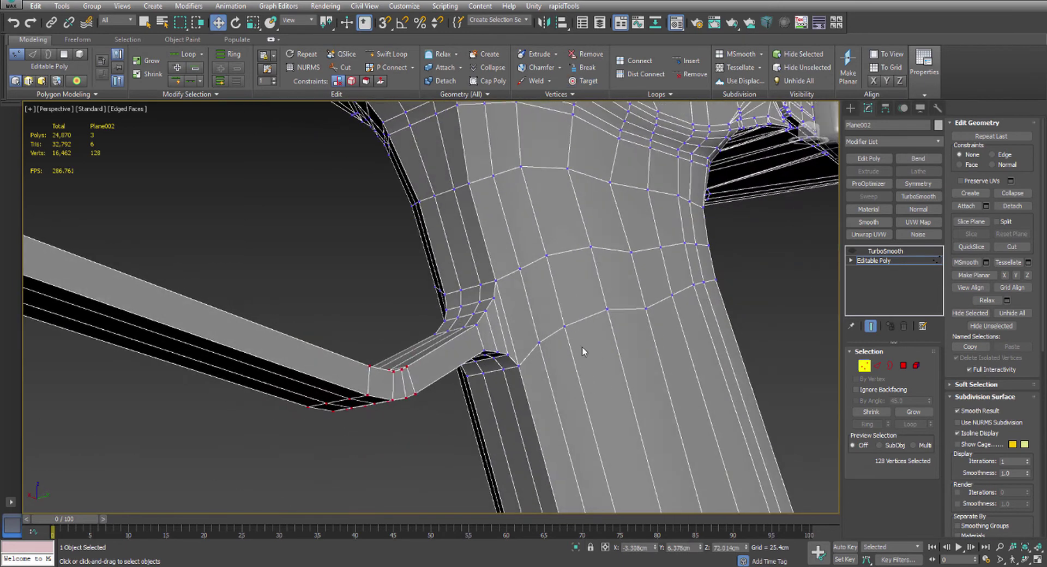
# Insert two Swift Loop edge loops around the grip, just above and just below its joint with the trigger guard
pyautogui.click(875, 260)
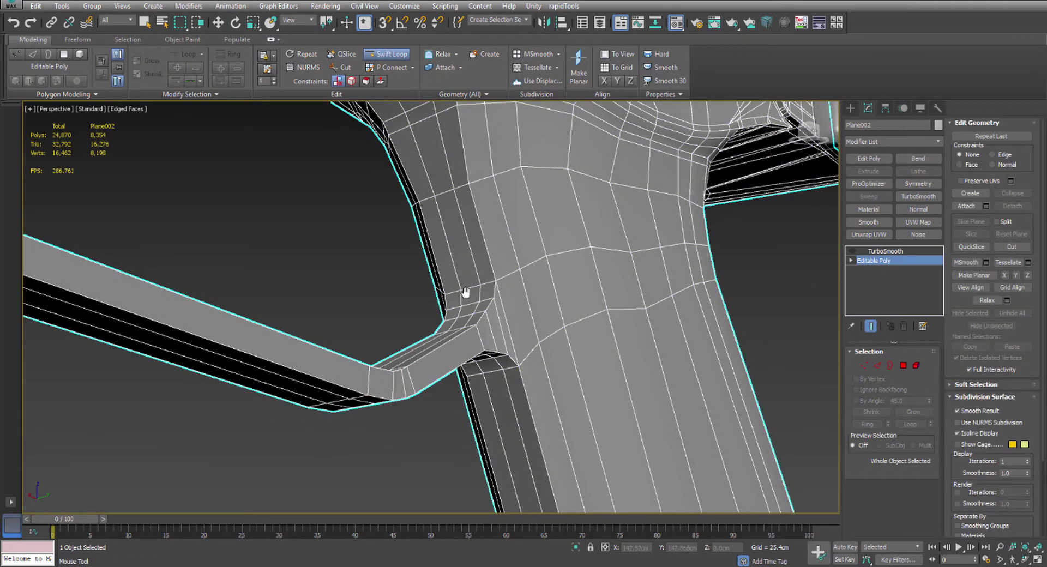
pyautogui.scroll(-3, 465, 293)
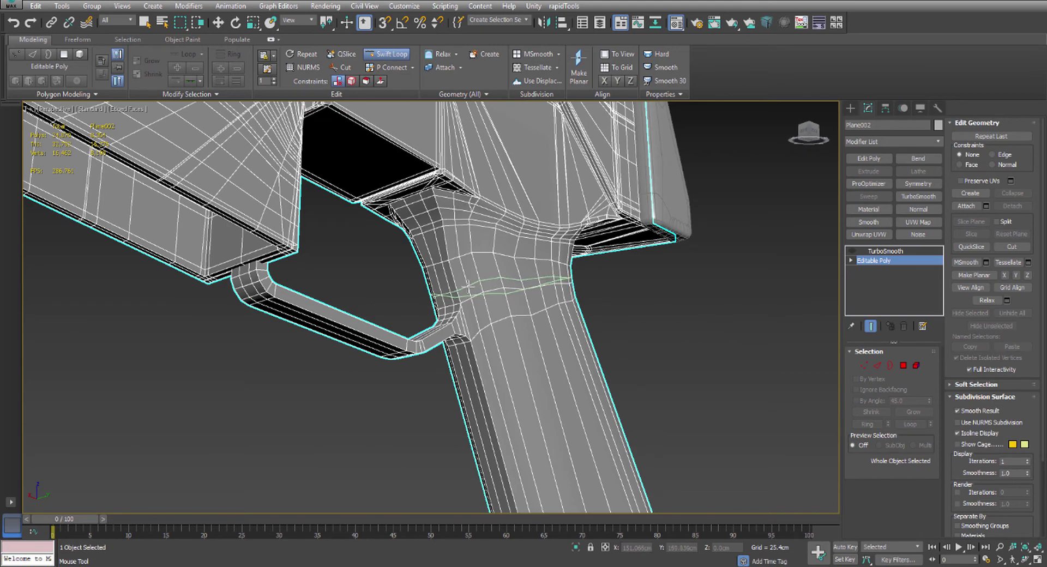
pyautogui.click(467, 284)
pyautogui.click(479, 353)
pyautogui.keyDown('alt'); pyautogui.moveTo(433, 355); pyautogui.dragTo(545, 355, button='middle'); pyautogui.keyUp('alt')
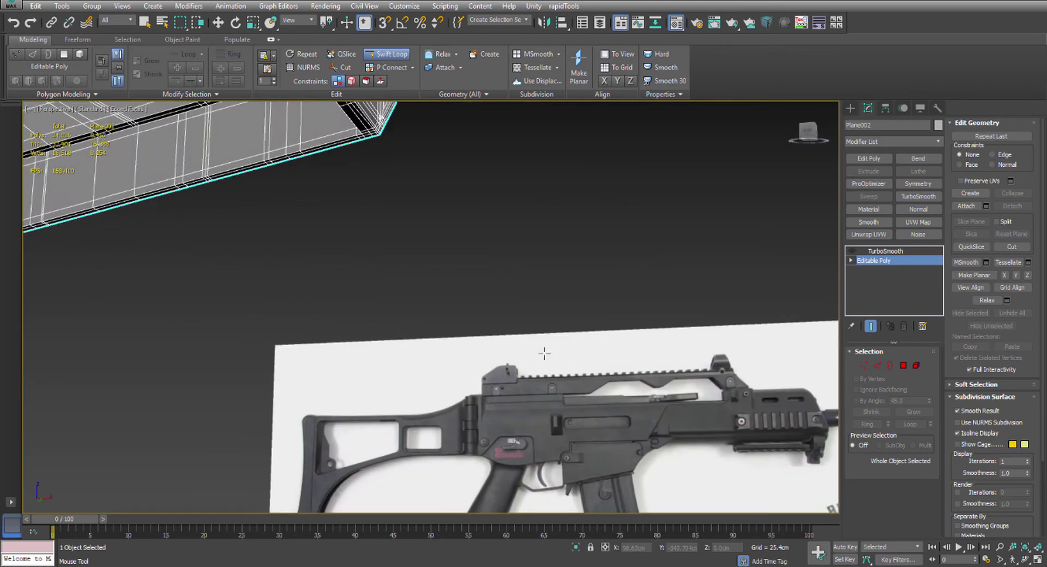
pyautogui.scroll(-4, 514, 374)
pyautogui.scroll(4, 409, 308)
pyautogui.scroll(4, 410, 305)
pyautogui.keyDown('alt'); pyautogui.moveTo(409, 309); pyautogui.dragTo(369, 359, button='middle'); pyautogui.keyUp('alt')
pyautogui.press('w')
# Preview the guard-to-grip joint with TurboSmooth, then return to the unsmoothed Editable Poly mesh
pyautogui.click(885, 251)
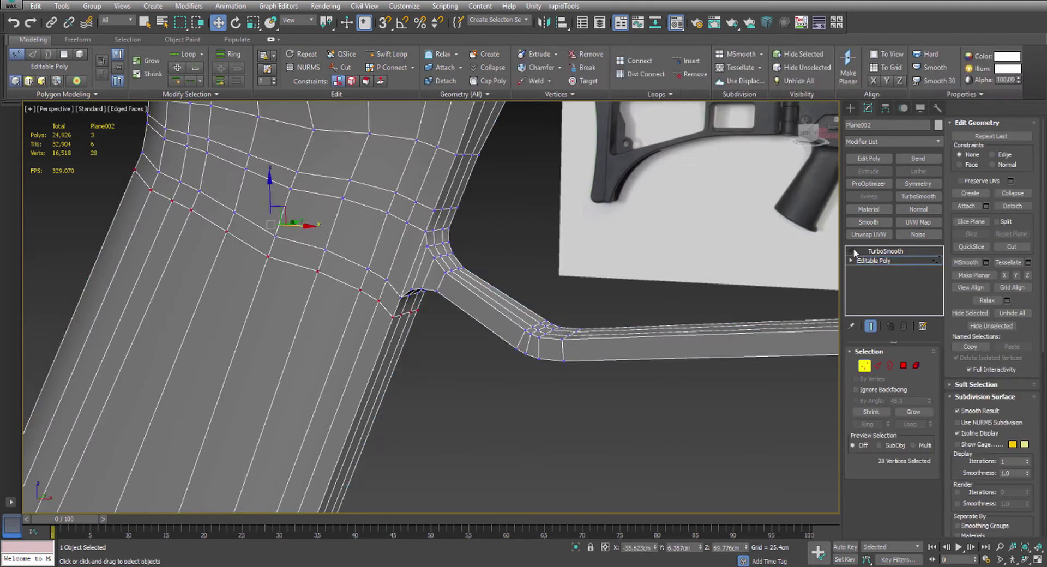
pyautogui.click(852, 251)
pyautogui.click(873, 261)
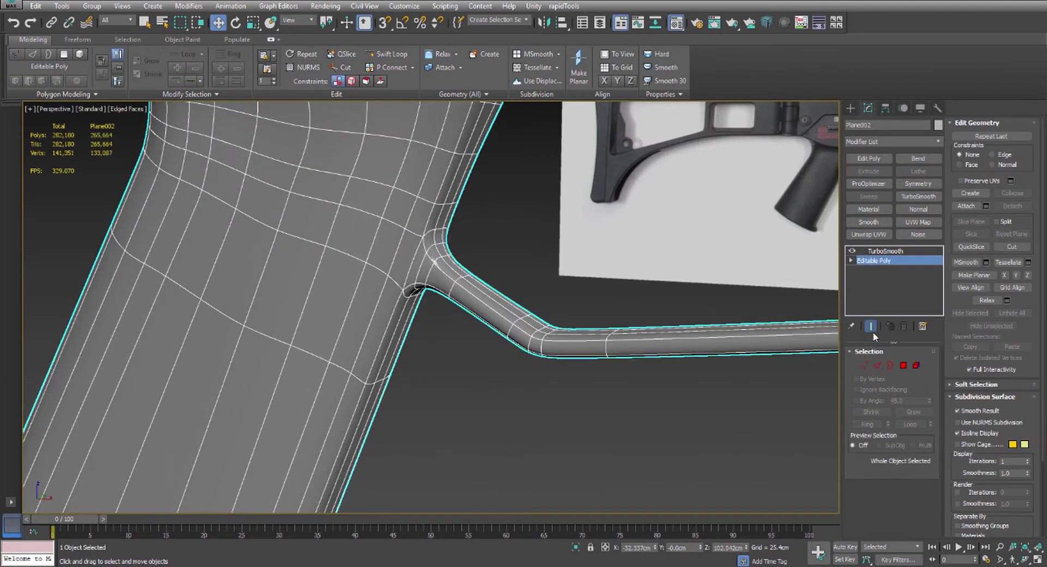
pyautogui.click(873, 331)
pyautogui.click(873, 332)
pyautogui.click(872, 332)
pyautogui.keyDown('alt'); pyautogui.moveTo(257, 291); pyautogui.dragTo(228, 253, button='middle'); pyautogui.keyUp('alt')
# Select the lengthwise border edge loops of the trigger guard on both sides
pyautogui.scroll(4, 300, 346)
pyautogui.press('2')
pyautogui.click(232, 253)
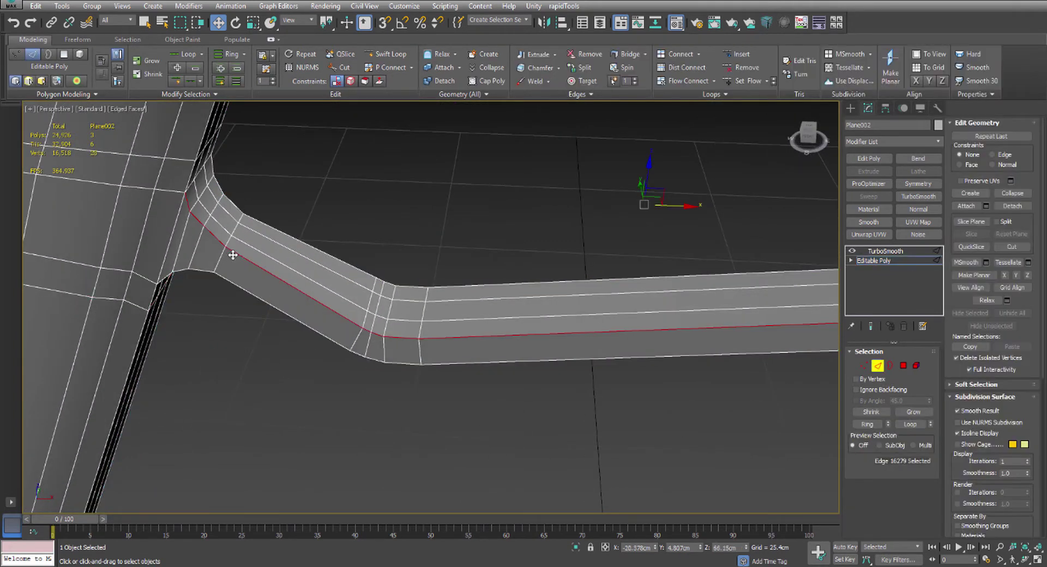
pyautogui.keyDown('ctrl'); pyautogui.doubleClick(237, 285); pyautogui.keyUp('ctrl')
pyautogui.keyDown('ctrl'); pyautogui.doubleClick(285, 233); pyautogui.keyUp('ctrl')
pyautogui.scroll(-5, 311, 240)
pyautogui.keyDown('alt'); pyautogui.moveTo(322, 243); pyautogui.dragTo(475, 260, button='middle'); pyautogui.keyUp('alt')
pyautogui.scroll(2, 562, 274)
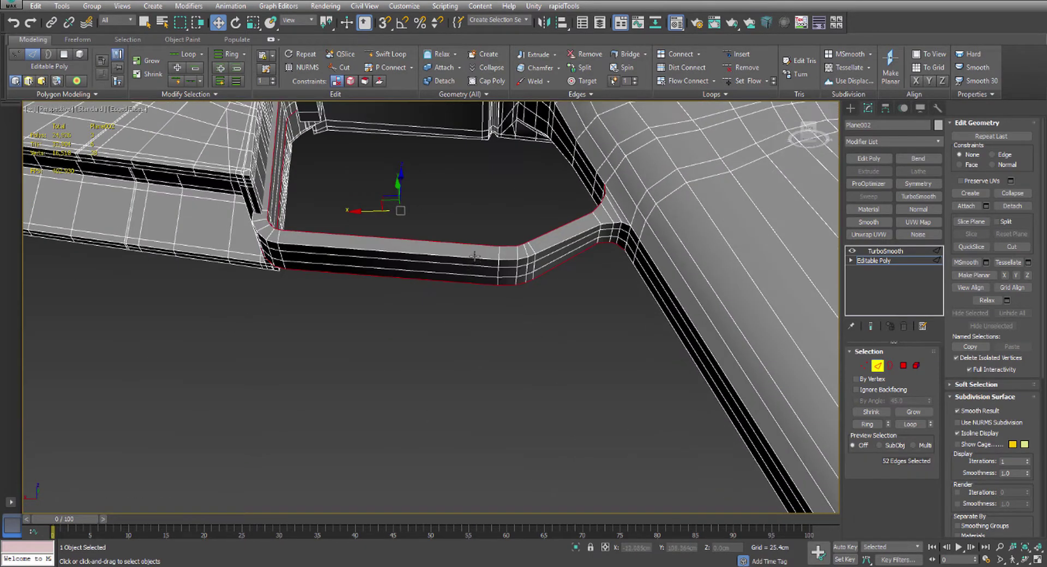
pyautogui.keyDown('ctrl'); pyautogui.doubleClick(475, 256); pyautogui.keyUp('ctrl')
pyautogui.moveTo(517, 230); pyautogui.dragTo(513, 261, button='middle')
pyautogui.keyDown('alt'); pyautogui.moveTo(595, 306); pyautogui.dragTo(615, 271, button='middle'); pyautogui.keyUp('alt')
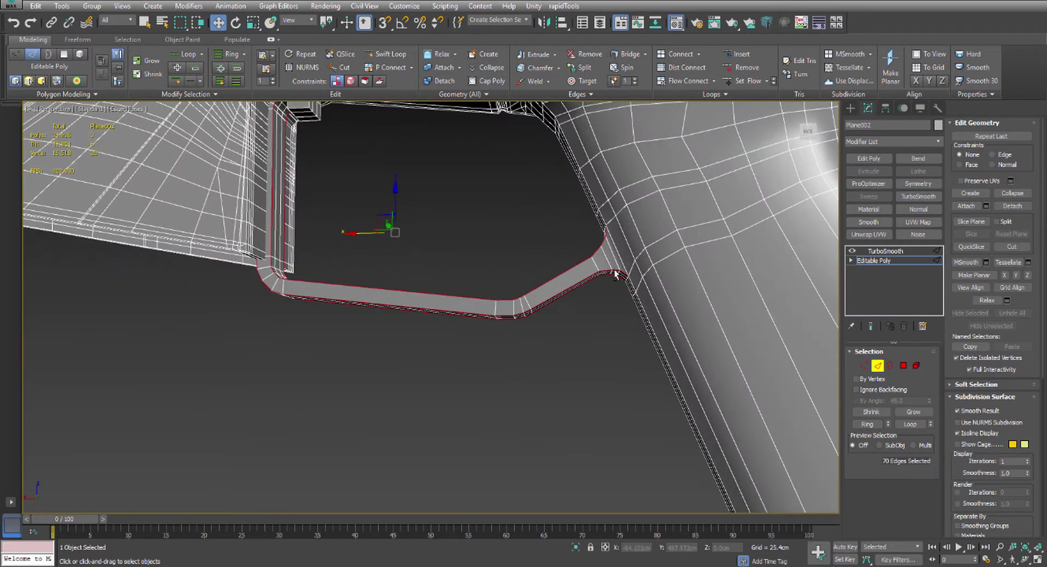
# Compare the trigger guard's outline and thickness with the reference image in the front view
pyautogui.hotkey('alt', 'w')
pyautogui.middleClick(619, 262)
pyautogui.hotkey('alt', 'w')
pyautogui.scroll(5, 480, 378)
pyautogui.moveTo(481, 378); pyautogui.dragTo(604, 134, button='middle')
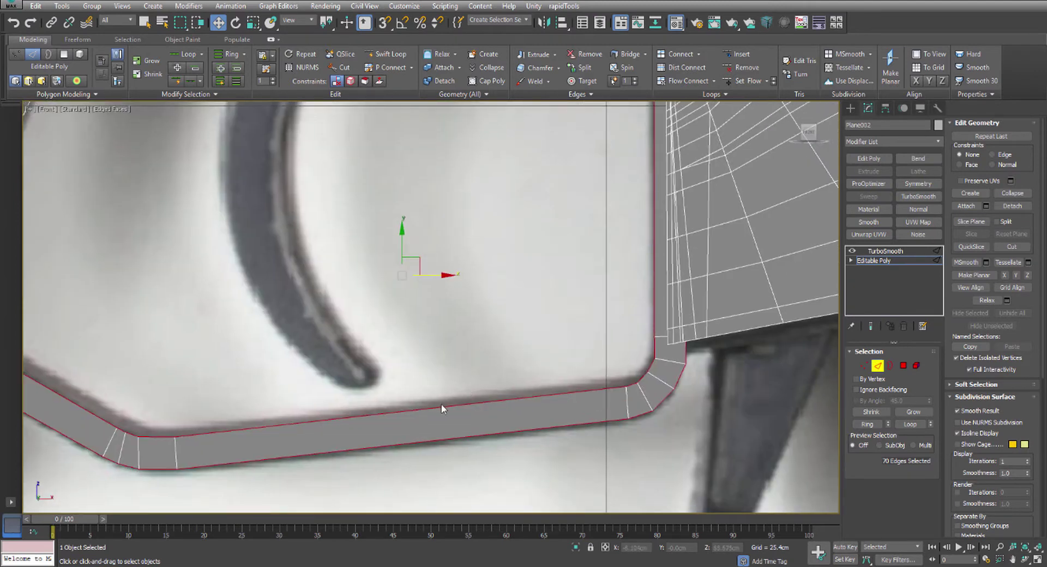
pyautogui.moveTo(389, 401); pyautogui.dragTo(526, 358, button='middle')
pyautogui.scroll(2, 139, 295)
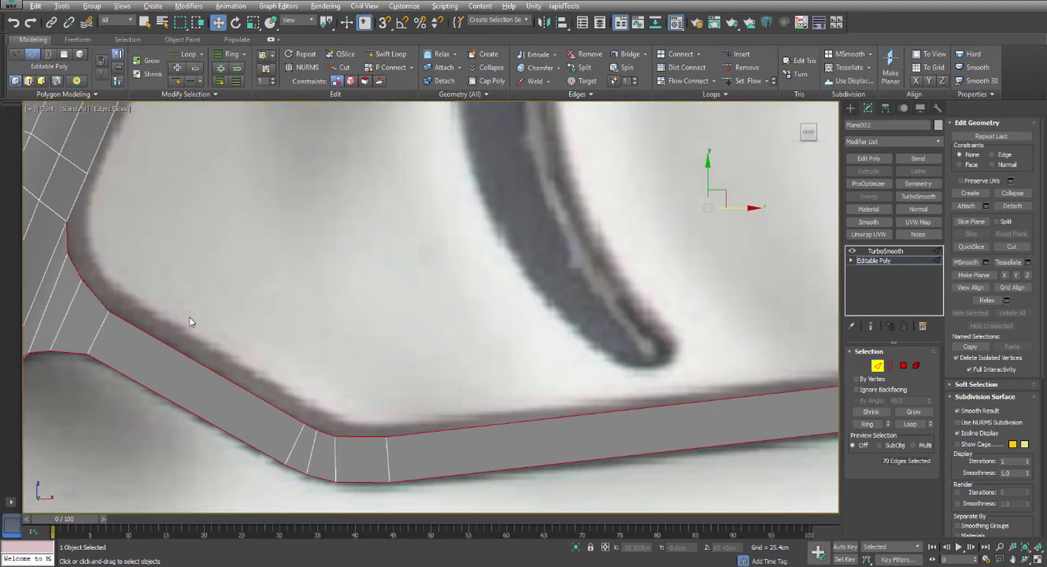
pyautogui.hotkey('alt', 'w')
pyautogui.hotkey('alt', 'w')
pyautogui.keyDown('alt'); pyautogui.moveTo(636, 405); pyautogui.dragTo(615, 208, button='middle'); pyautogui.keyUp('alt')
# Select the inner-face polygons of the trigger guard along its curved joint with the grip and the sloped rear section
pyautogui.press('4')
pyautogui.click(627, 206)
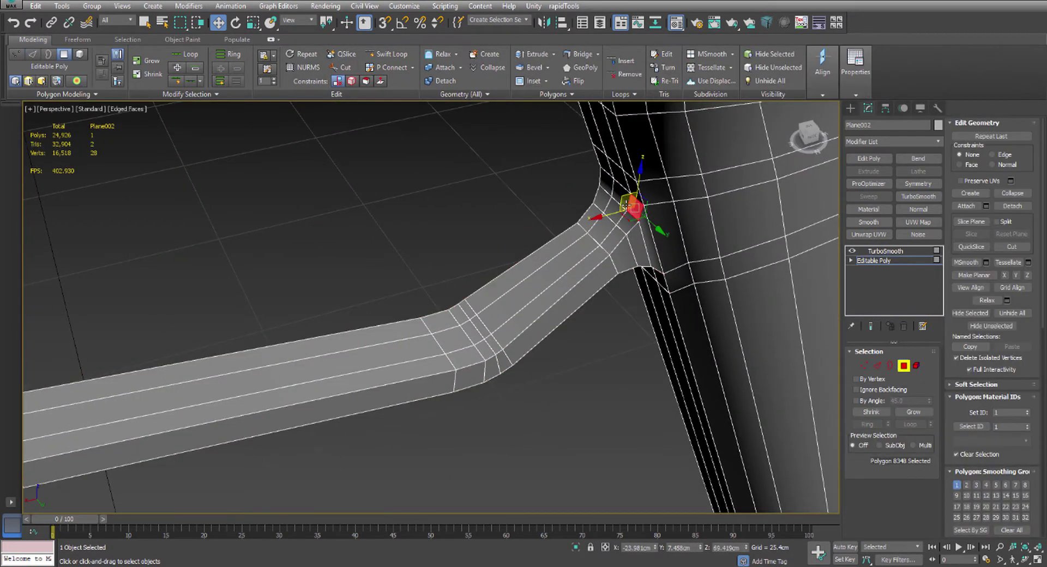
pyautogui.click(629, 214)
pyautogui.click(628, 210)
pyautogui.keyDown('ctrl'); pyautogui.click(620, 200); pyautogui.keyUp('ctrl')
pyautogui.keyDown('ctrl'); pyautogui.click(609, 186); pyautogui.keyUp('ctrl')
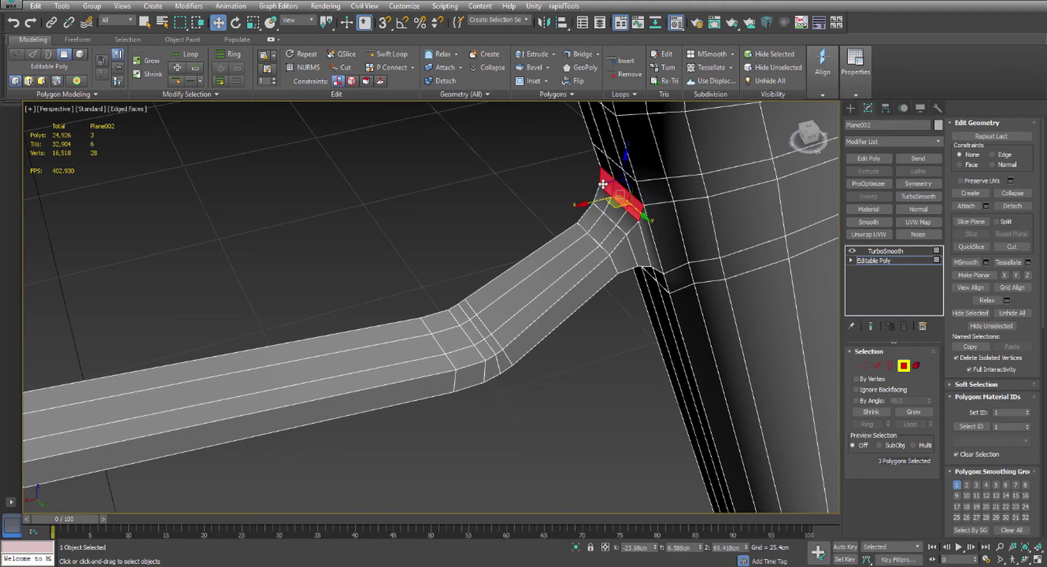
pyautogui.keyDown('ctrl'); pyautogui.click(605, 201); pyautogui.keyUp('ctrl')
pyautogui.keyDown('ctrl'); pyautogui.click(614, 210); pyautogui.keyUp('ctrl')
pyautogui.keyDown('ctrl'); pyautogui.click(631, 222); pyautogui.keyUp('ctrl')
pyautogui.keyDown('ctrl'); pyautogui.click(615, 238); pyautogui.keyUp('ctrl')
pyautogui.keyDown('ctrl'); pyautogui.click(603, 230); pyautogui.keyUp('ctrl')
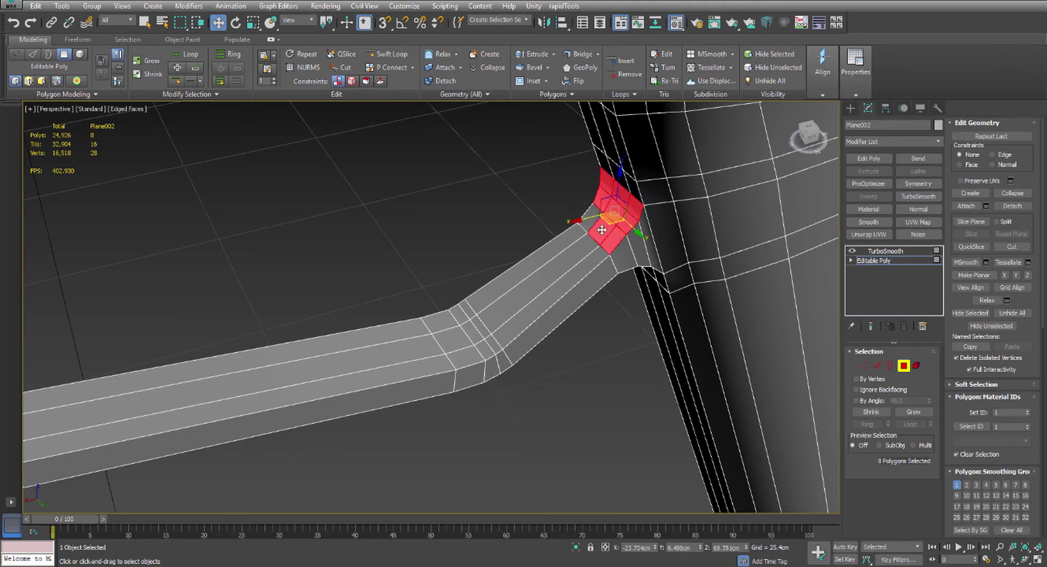
pyautogui.keyDown('ctrl'); pyautogui.click(592, 221); pyautogui.keyUp('ctrl')
pyautogui.keyDown('ctrl'); pyautogui.click(571, 236); pyautogui.keyUp('ctrl')
pyautogui.keyDown('ctrl'); pyautogui.click(578, 256); pyautogui.keyUp('ctrl')
pyautogui.keyDown('ctrl'); pyautogui.click(582, 263); pyautogui.keyUp('ctrl')
pyautogui.keyDown('ctrl'); pyautogui.click(494, 343); pyautogui.keyUp('ctrl')
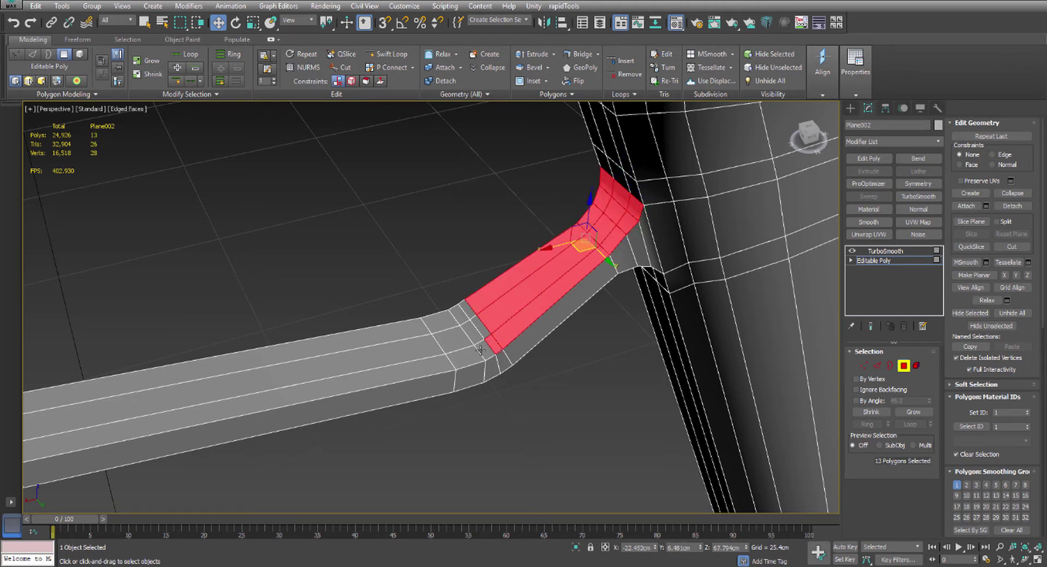
# Add the inner-face polygons of the guard's rear bend and long lower bar to the selection
pyautogui.keyDown('ctrl'); pyautogui.click(486, 350); pyautogui.keyUp('ctrl')
pyautogui.keyDown('ctrl'); pyautogui.click(475, 337); pyautogui.keyUp('ctrl')
pyautogui.keyDown('ctrl'); pyautogui.click(478, 328); pyautogui.keyUp('ctrl')
pyautogui.keyDown('ctrl'); pyautogui.click(468, 311); pyautogui.keyUp('ctrl')
pyautogui.keyDown('ctrl'); pyautogui.click(459, 316); pyautogui.keyUp('ctrl')
pyautogui.keyDown('ctrl'); pyautogui.click(437, 326); pyautogui.keyUp('ctrl')
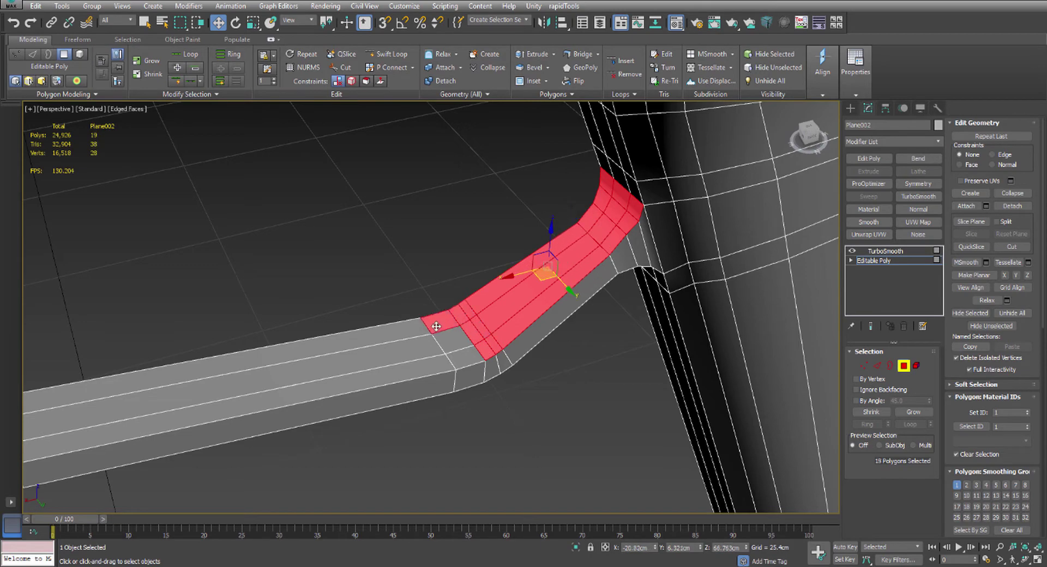
pyautogui.keyDown('ctrl'); pyautogui.click(453, 344); pyautogui.keyUp('ctrl')
pyautogui.keyDown('ctrl'); pyautogui.click(458, 358); pyautogui.keyUp('ctrl')
pyautogui.keyDown('ctrl'); pyautogui.click(406, 372); pyautogui.keyUp('ctrl')
pyautogui.keyDown('ctrl'); pyautogui.click(397, 356); pyautogui.keyUp('ctrl')
pyautogui.keyDown('ctrl'); pyautogui.click(389, 335); pyautogui.keyUp('ctrl')
# Add all inner-face polygons of the guard's lower front bend to the selection
pyautogui.scroll(-5, 353, 337)
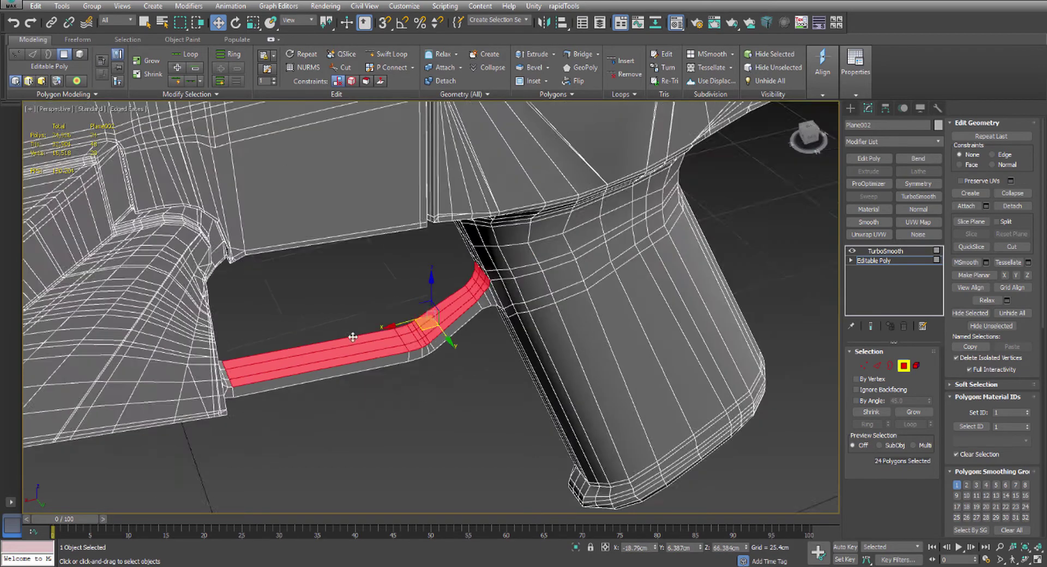
pyautogui.keyDown('alt'); pyautogui.moveTo(353, 337); pyautogui.dragTo(260, 285, button='middle'); pyautogui.keyUp('alt')
pyautogui.scroll(5, 261, 289)
pyautogui.scroll(-5, 388, 185)
pyautogui.moveTo(389, 185); pyautogui.dragTo(447, 235, button='middle')
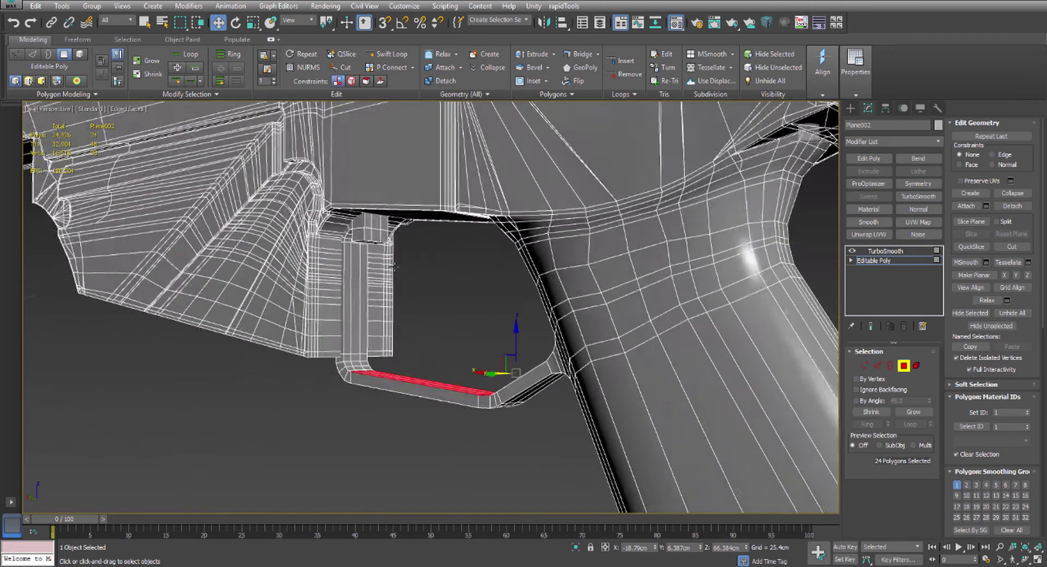
pyautogui.scroll(4, 360, 354)
pyautogui.keyDown('alt'); pyautogui.moveTo(359, 353); pyautogui.dragTo(363, 394, button='middle'); pyautogui.keyUp('alt')
pyautogui.scroll(3, 379, 392)
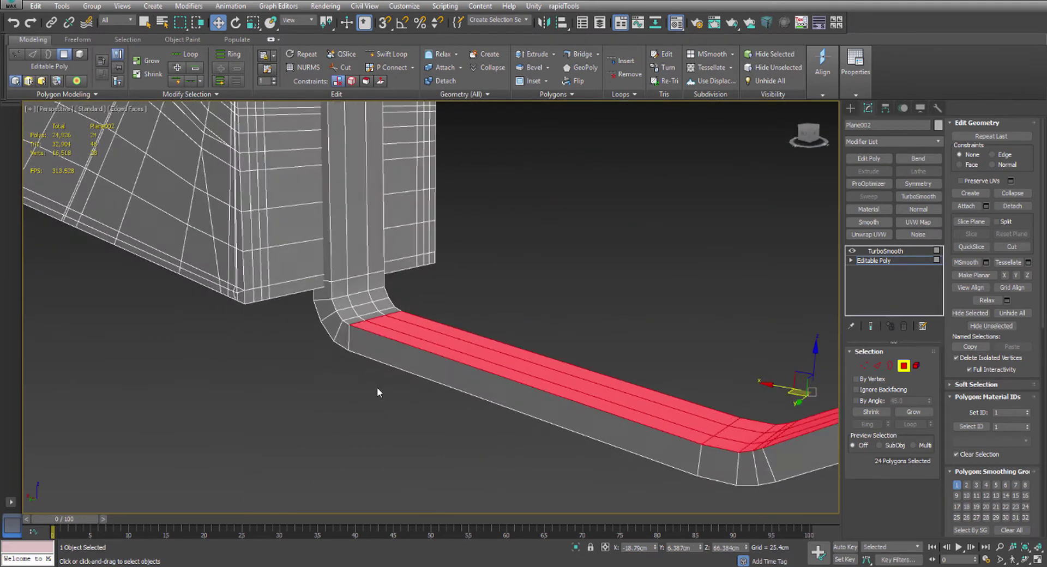
pyautogui.keyDown('ctrl'); pyautogui.click(355, 322); pyautogui.keyUp('ctrl')
pyautogui.keyDown('ctrl'); pyautogui.click(348, 314); pyautogui.keyUp('ctrl')
pyautogui.keyDown('ctrl'); pyautogui.click(343, 304); pyautogui.keyUp('ctrl')
pyautogui.keyDown('ctrl'); pyautogui.click(360, 301); pyautogui.keyUp('ctrl')
pyautogui.keyDown('ctrl'); pyautogui.click(366, 311); pyautogui.keyUp('ctrl')
pyautogui.keyDown('ctrl'); pyautogui.click(371, 315); pyautogui.keyUp('ctrl')
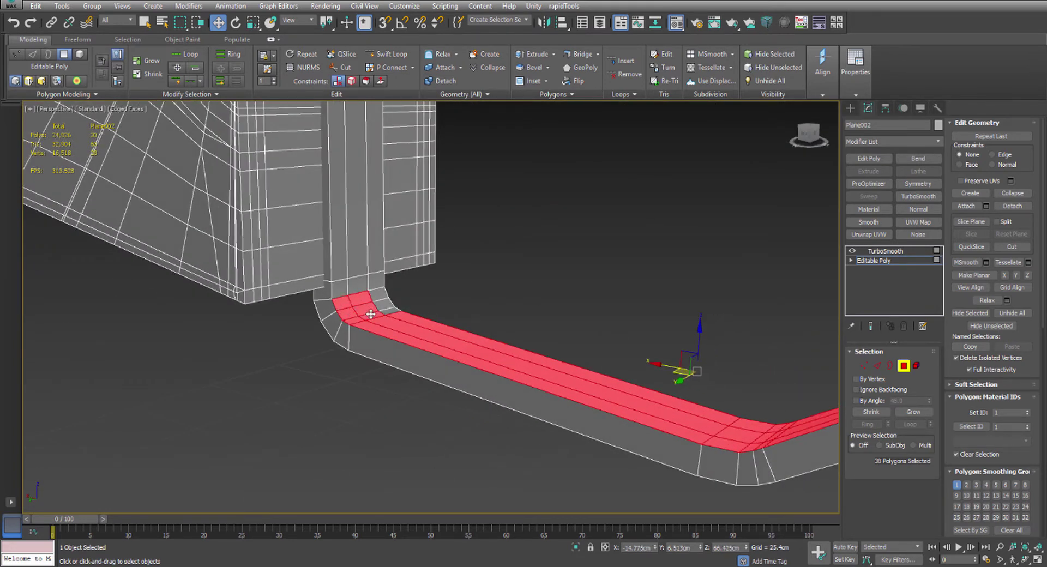
pyautogui.keyDown('ctrl'); pyautogui.click(391, 310); pyautogui.keyUp('ctrl')
pyautogui.keyDown('ctrl'); pyautogui.click(384, 304); pyautogui.keyUp('ctrl')
pyautogui.keyDown('ctrl'); pyautogui.click(379, 295); pyautogui.keyUp('ctrl')
pyautogui.keyDown('ctrl'); pyautogui.click(374, 283); pyautogui.keyUp('ctrl')
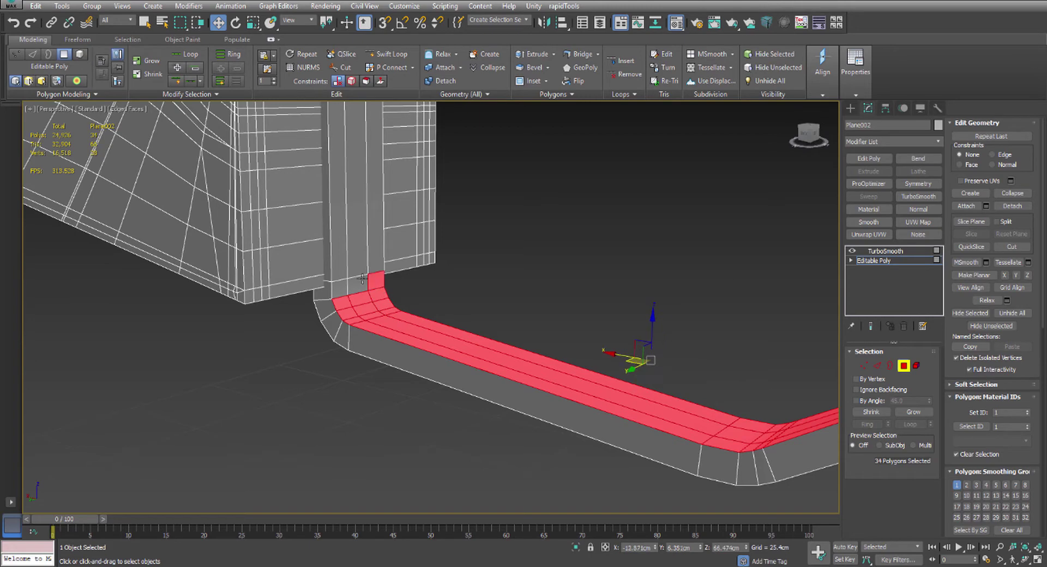
pyautogui.keyDown('ctrl'); pyautogui.click(357, 284); pyautogui.keyUp('ctrl')
# Extend the selection with the inner-face polygons of the guard's vertical front strip and its upper curve
pyautogui.keyDown('ctrl'); pyautogui.click(360, 267); pyautogui.keyUp('ctrl')
pyautogui.keyDown('ctrl'); pyautogui.click(376, 269); pyautogui.keyUp('ctrl')
pyautogui.keyDown('ctrl'); pyautogui.click(341, 273); pyautogui.keyUp('ctrl')
pyautogui.keyDown('ctrl'); pyautogui.click(327, 301); pyautogui.keyUp('ctrl')
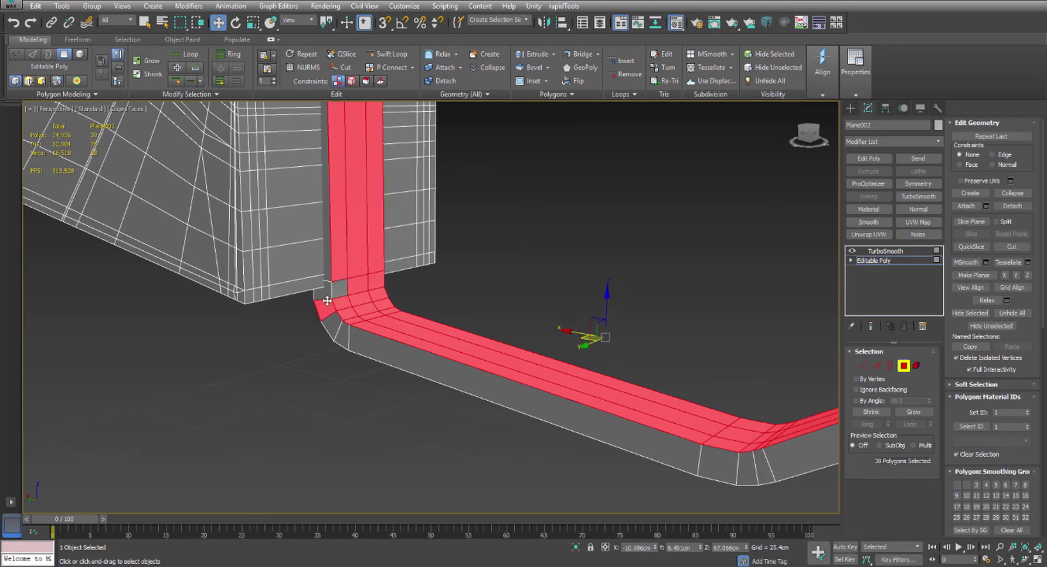
pyautogui.scroll(-6, 358, 252)
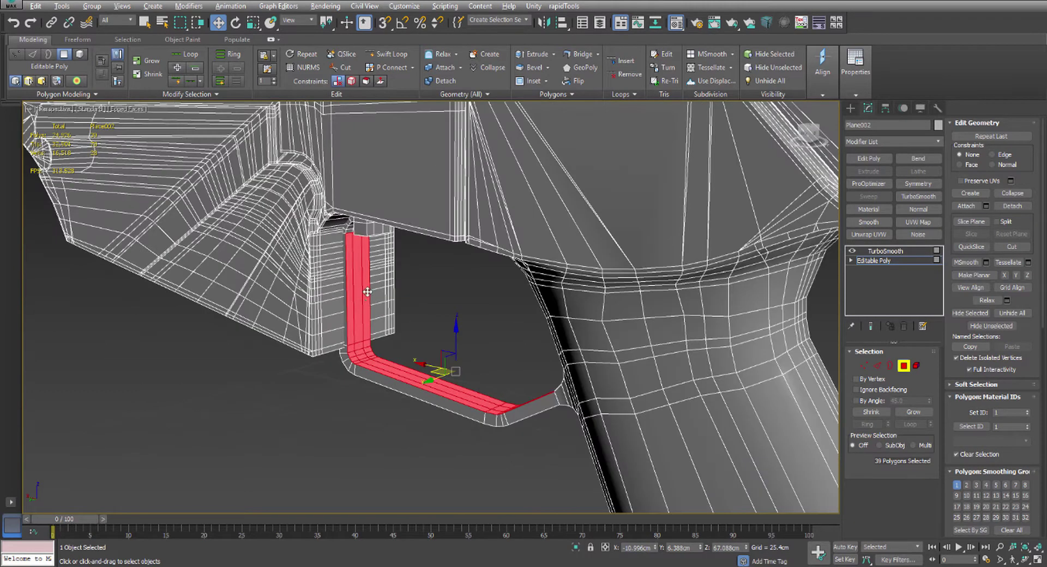
pyautogui.scroll(6, 332, 269)
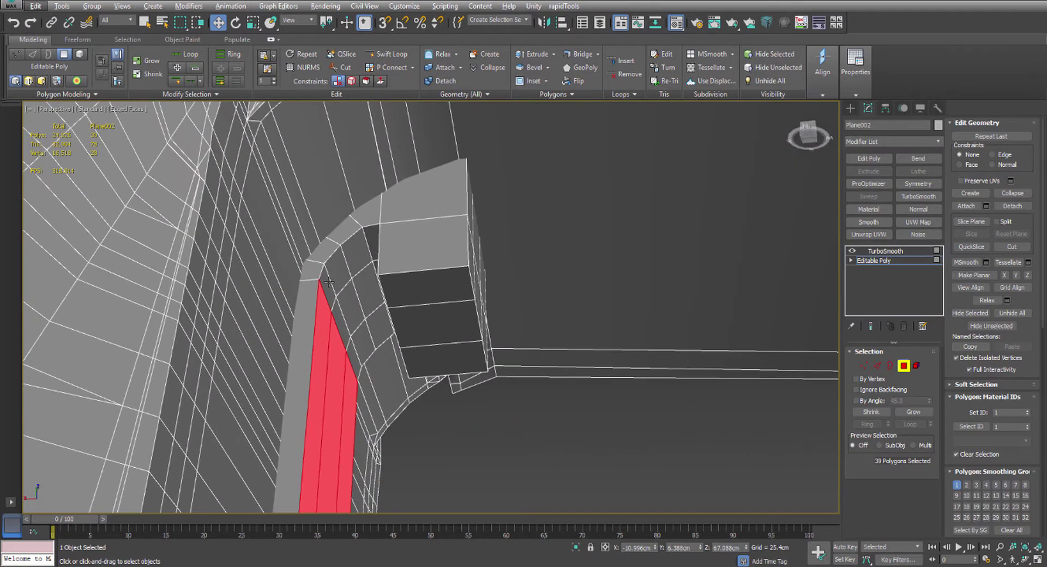
pyautogui.keyDown('ctrl'); pyautogui.click(340, 273); pyautogui.keyUp('ctrl')
pyautogui.keyDown('ctrl'); pyautogui.click(359, 255); pyautogui.keyUp('ctrl')
pyautogui.keyDown('ctrl'); pyautogui.click(371, 289); pyautogui.keyUp('ctrl')
pyautogui.keyDown('ctrl'); pyautogui.click(383, 322); pyautogui.keyUp('ctrl')
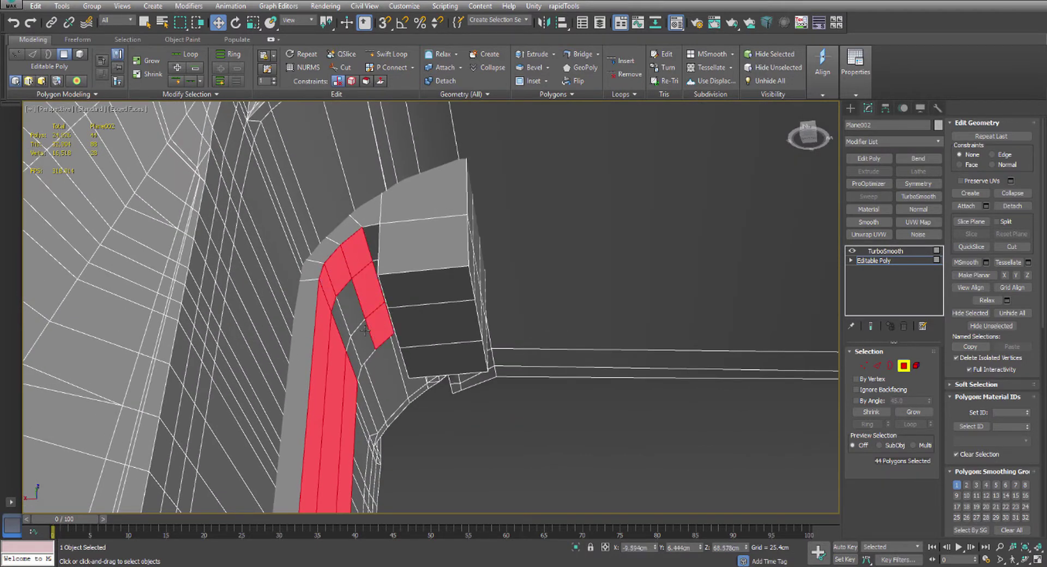
pyautogui.keyDown('ctrl'); pyautogui.click(364, 340); pyautogui.keyUp('ctrl')
pyautogui.keyDown('ctrl'); pyautogui.click(349, 307); pyautogui.keyUp('ctrl')
# Start a Bevel on the selected inner faces of the guard with height and outline both reset to 0.0 cm
pyautogui.hotkey('alt', 'w')
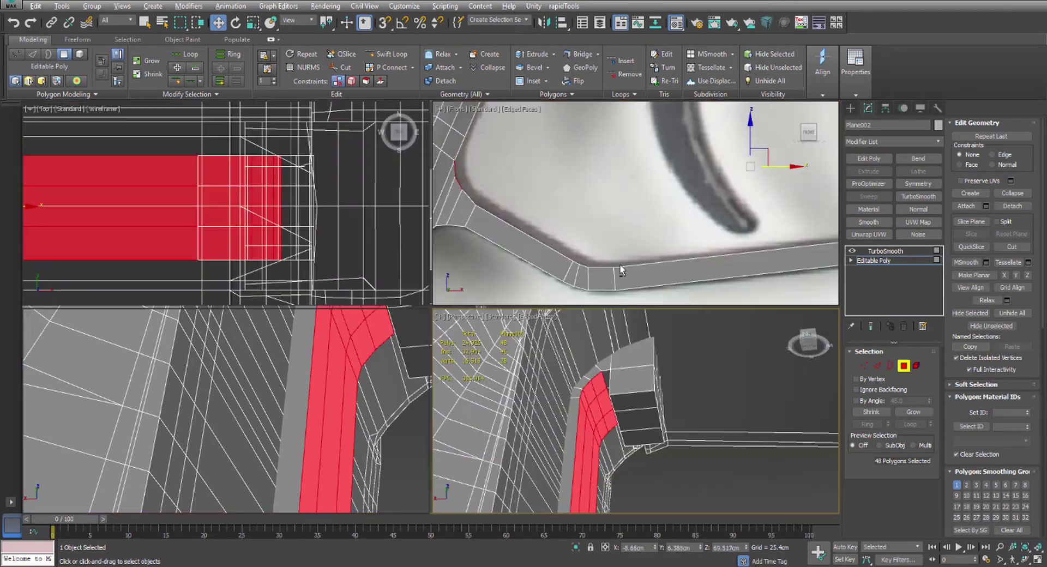
pyautogui.hotkey('alt', 'w')
pyautogui.moveTo(693, 406); pyautogui.dragTo(493, 313, button='middle')
pyautogui.scroll(-6, 584, 306)
pyautogui.scroll(4, 513, 368)
pyautogui.scroll(3, 493, 313)
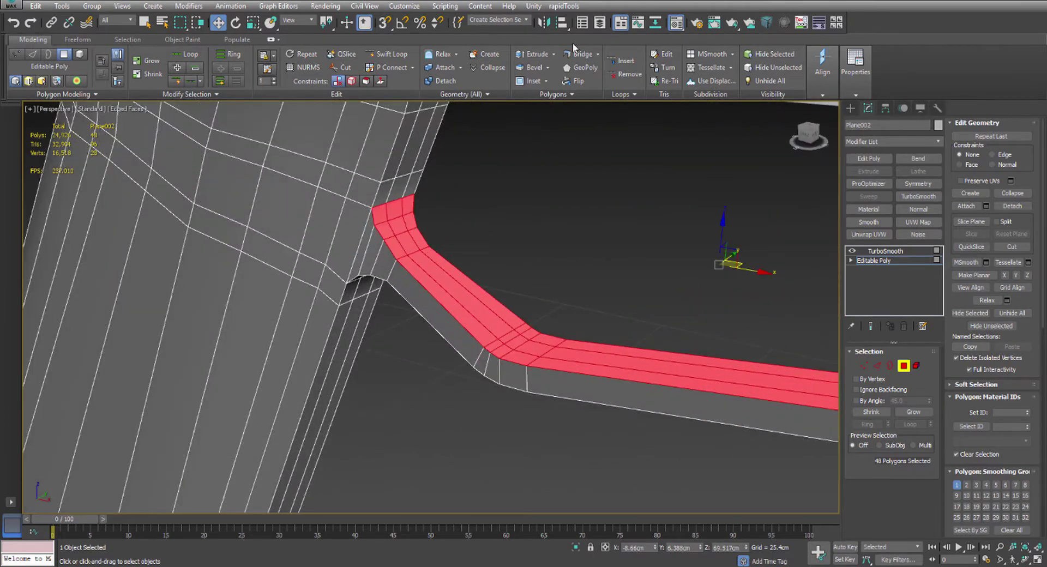
pyautogui.click(547, 79)
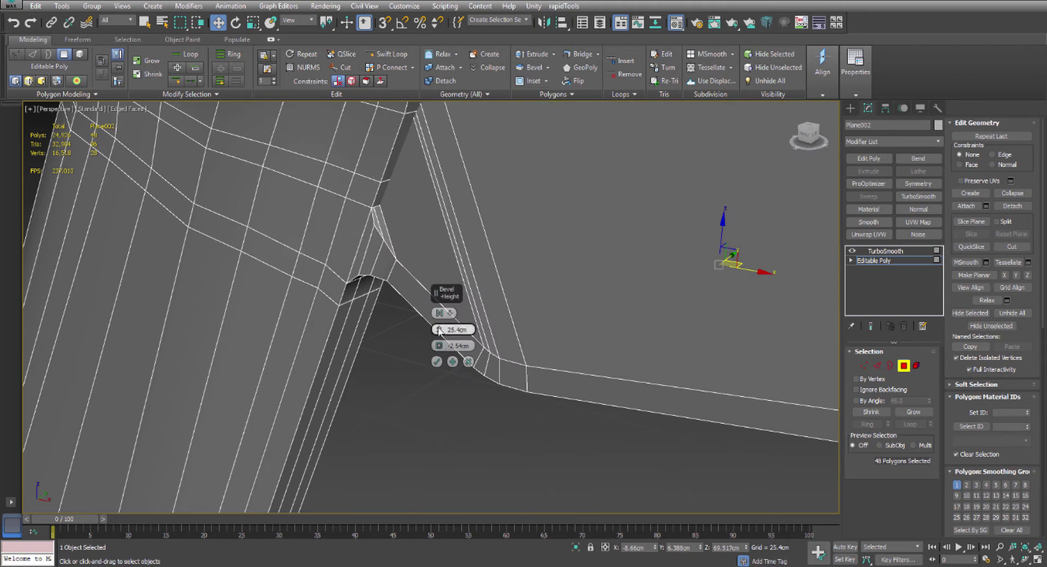
pyautogui.click(451, 313)
pyautogui.rightClick(440, 333)
pyautogui.rightClick(440, 347)
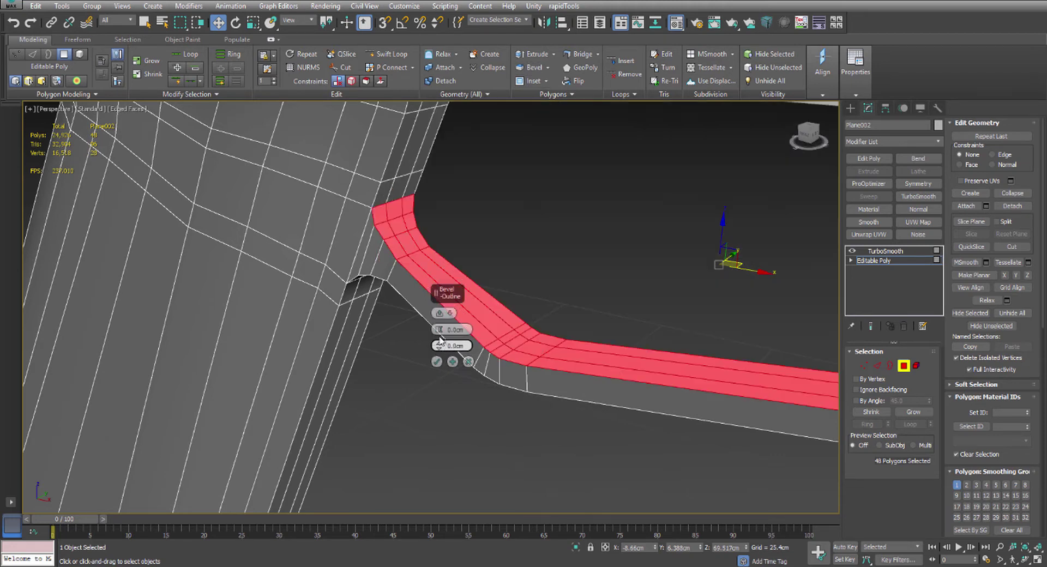
# Raise the bevel height to 0.4 cm, matching the guard's inner edge to the reference image in the front view
pyautogui.moveTo(440, 330); pyautogui.dragTo(442, 313)
pyautogui.press('f')
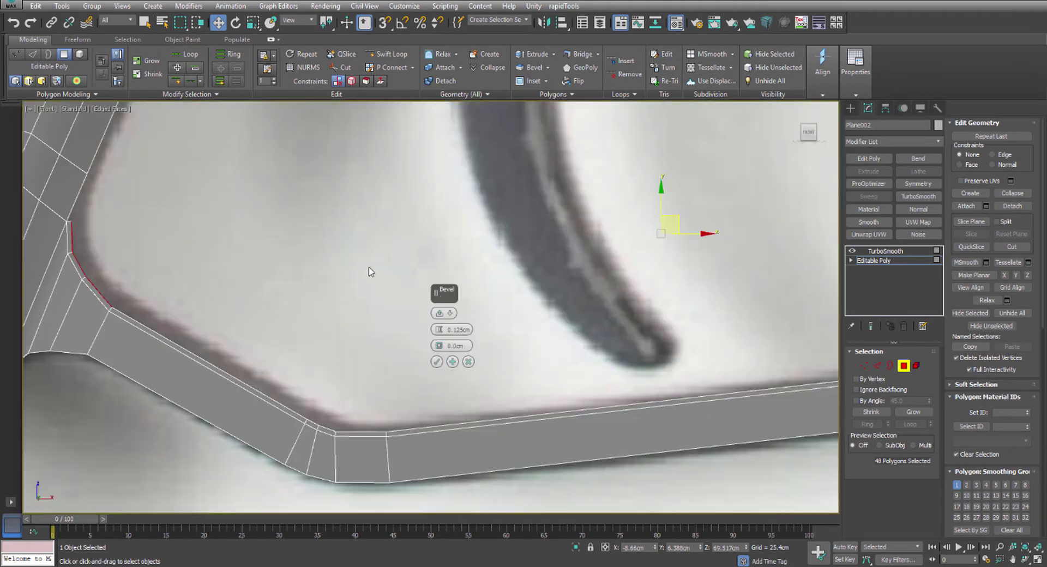
pyautogui.click(441, 328)
pyautogui.click(441, 327)
pyautogui.click(440, 328)
pyautogui.click(441, 327)
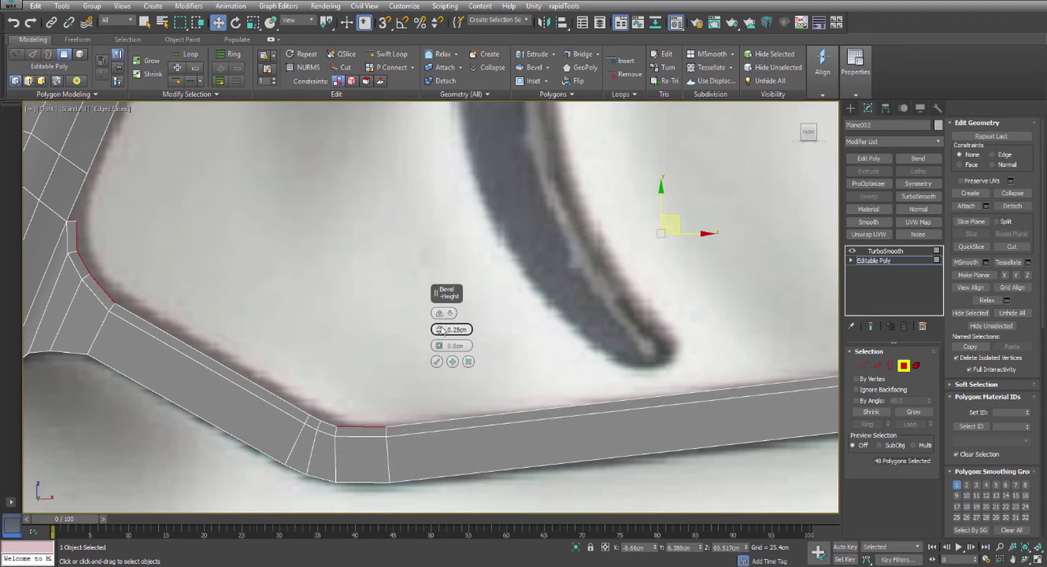
pyautogui.click(440, 328)
pyautogui.click(441, 328)
pyautogui.click(441, 327)
pyautogui.click(441, 327)
pyautogui.moveTo(443, 330); pyautogui.dragTo(443, 329)
pyautogui.hotkey('alt', 'w')
pyautogui.middleClick(557, 349)
pyautogui.hotkey('alt', 'w')
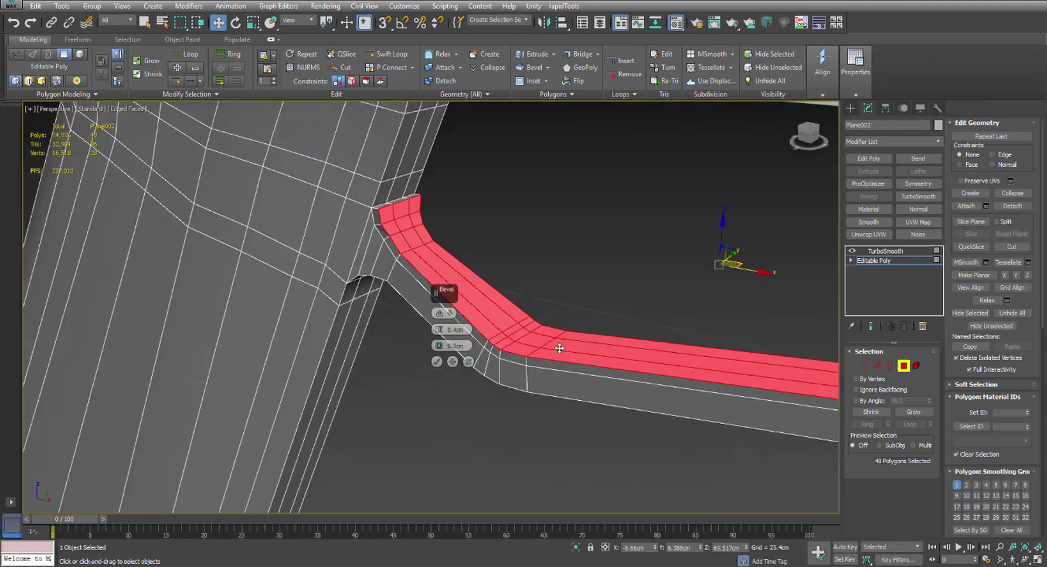
# Reduce the bevel's outline so the raised inner strip tapers slightly, and apply the bevel
pyautogui.moveTo(559, 348); pyautogui.dragTo(449, 365, button='middle')
pyautogui.moveTo(444, 346); pyautogui.dragTo(440, 342)
pyautogui.keyDown('alt'); pyautogui.moveTo(654, 326); pyautogui.dragTo(561, 311, button='middle'); pyautogui.keyUp('alt')
pyautogui.scroll(-3, 585, 314)
pyautogui.click(437, 362)
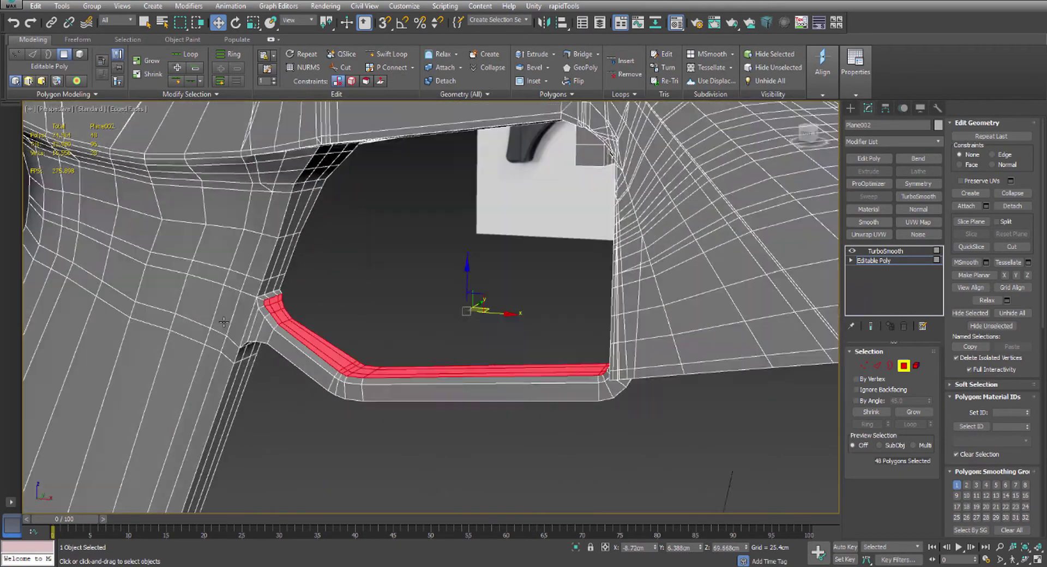
# Target weld the surplus vertices at the bevelled strip's rear end to the neighbouring vertices on the grip
pyautogui.scroll(3, 356, 252)
pyautogui.press('1')
pyautogui.click(586, 81)
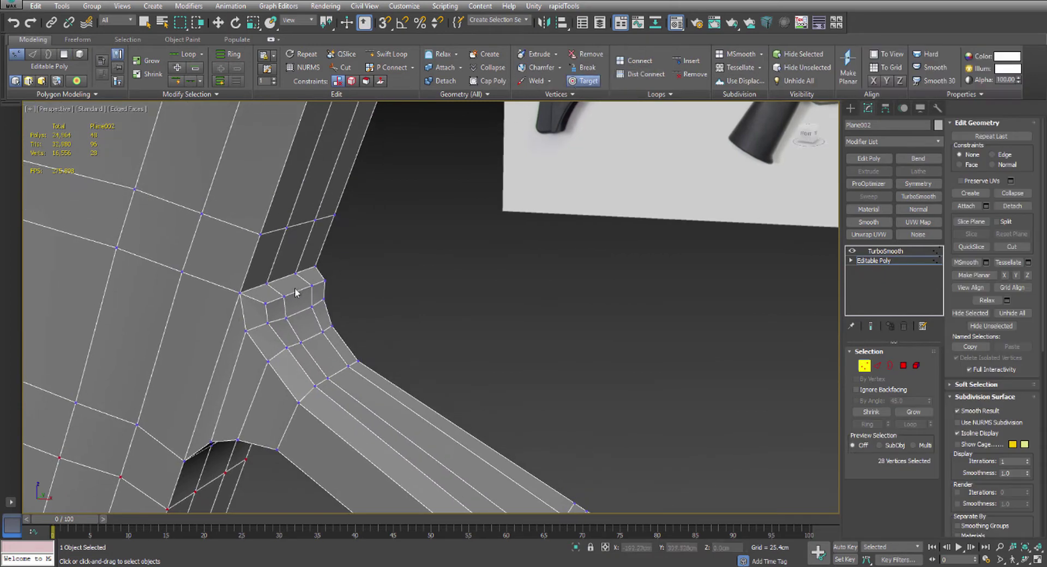
pyautogui.click(267, 284)
pyautogui.click(325, 282)
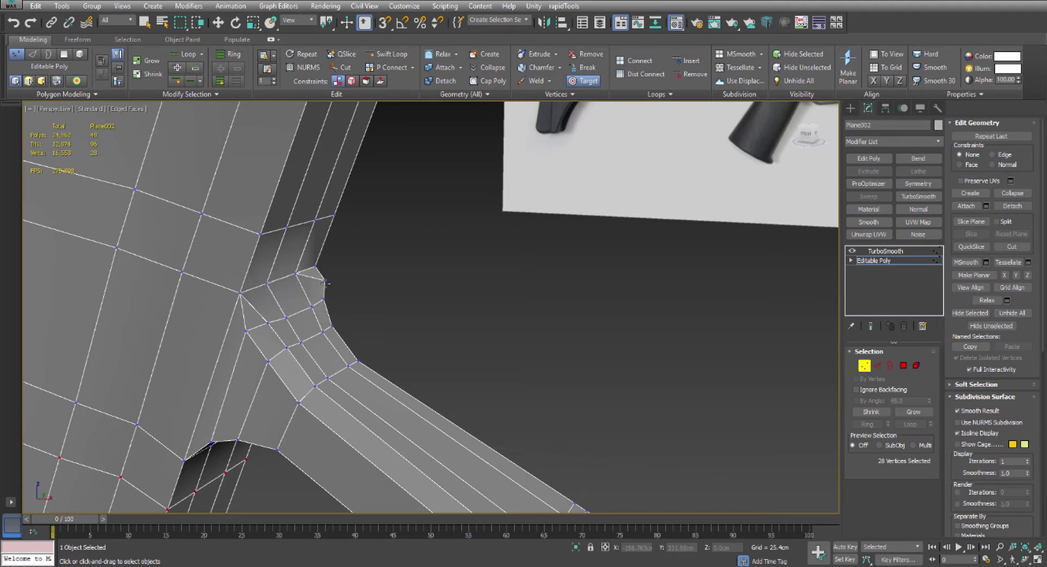
pyautogui.scroll(-4, 344, 290)
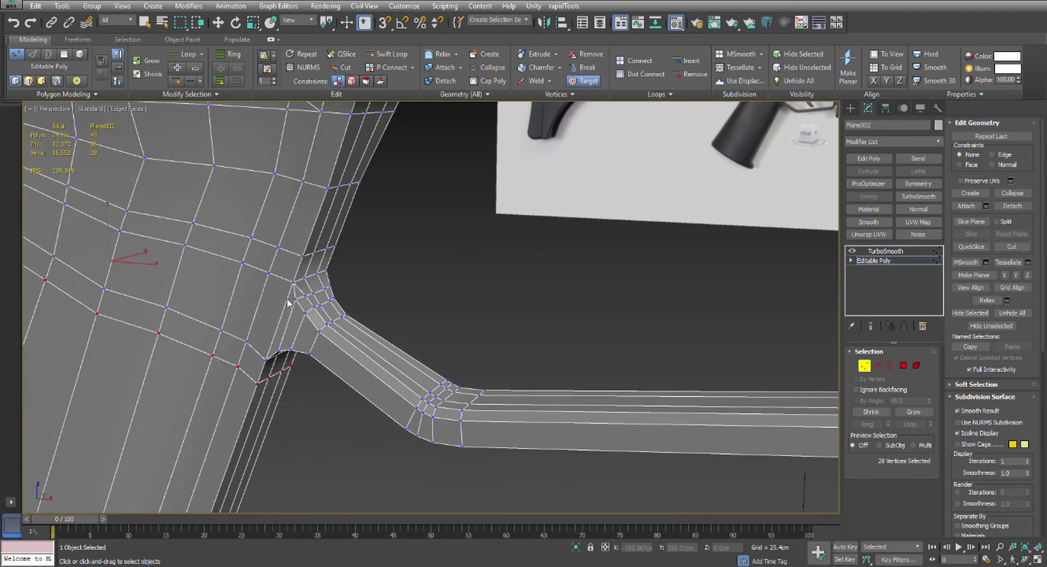
# Target weld the surplus vertices at the bevelled strip's front end to the neighbouring vertices beside the small rectangular block
pyautogui.moveTo(410, 285); pyautogui.dragTo(387, 291, button='middle')
pyautogui.scroll(-4, 388, 291)
pyautogui.keyDown('alt'); pyautogui.moveTo(587, 316); pyautogui.dragTo(633, 286, button='middle'); pyautogui.keyUp('alt')
pyautogui.scroll(10, 545, 167)
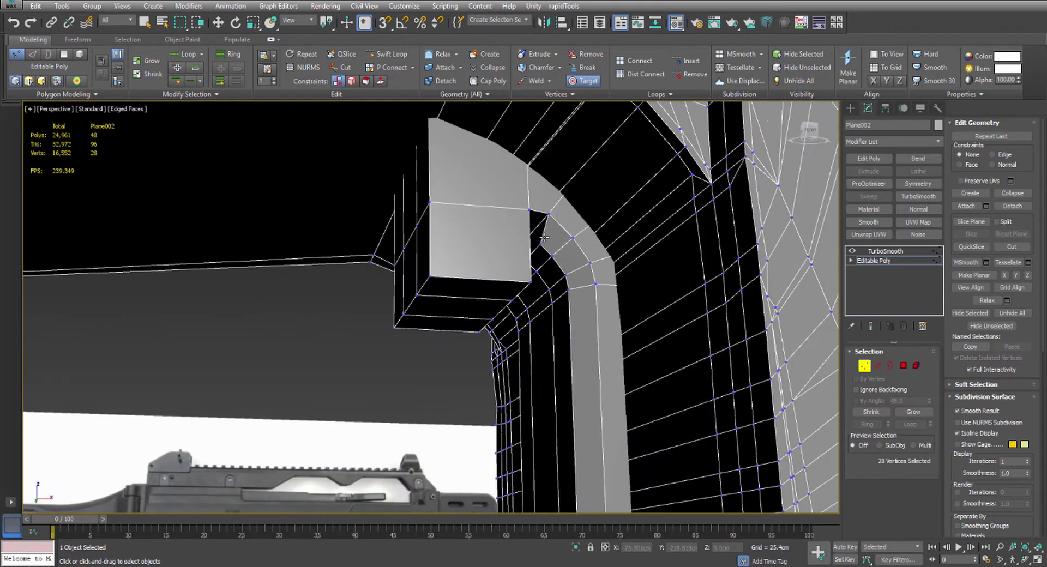
pyautogui.click(548, 214)
pyautogui.keyDown('alt'); pyautogui.moveTo(548, 214); pyautogui.dragTo(508, 305, button='middle'); pyautogui.keyUp('alt')
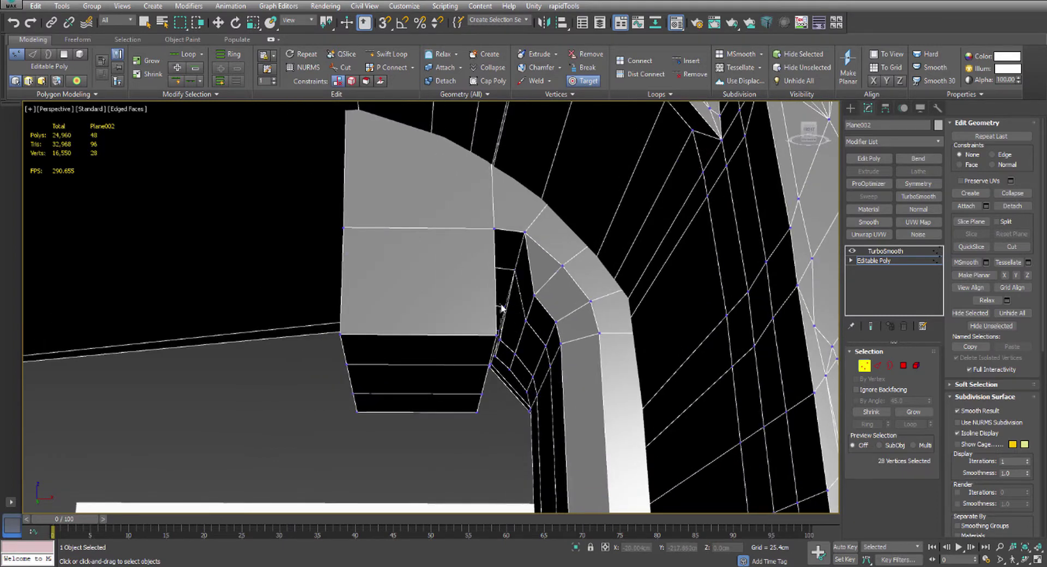
pyautogui.moveTo(513, 341); pyautogui.dragTo(463, 316, button='middle')
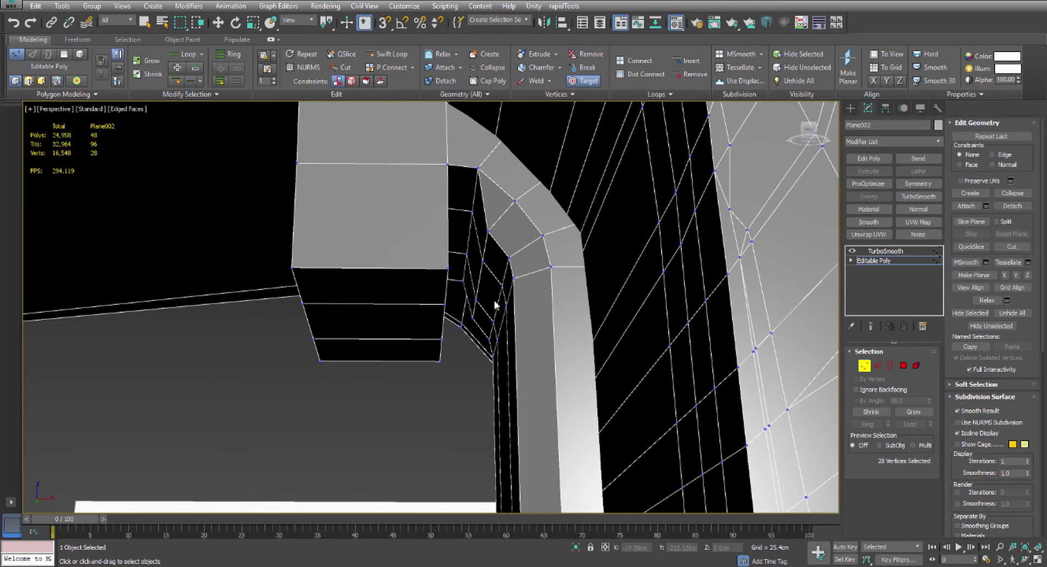
pyautogui.scroll(-2, 496, 306)
pyautogui.scroll(1, 501, 277)
# Adjust the inner edges and vertices of the guard's front upper bend slightly in the front view to even out its curve
pyautogui.press('w')
pyautogui.press('2')
pyautogui.click(496, 264)
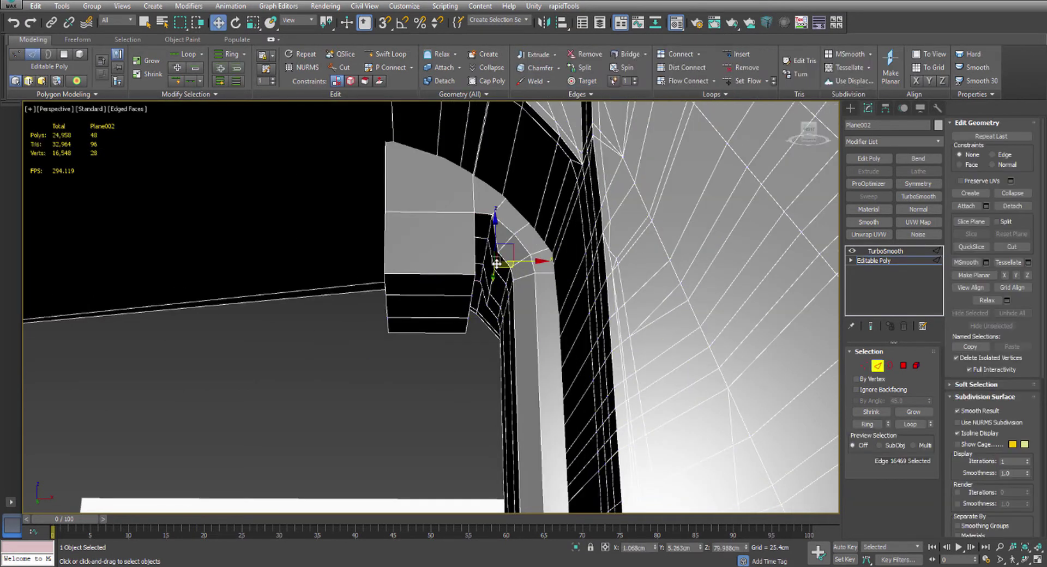
pyautogui.click(496, 264)
pyautogui.scroll(3, 495, 266)
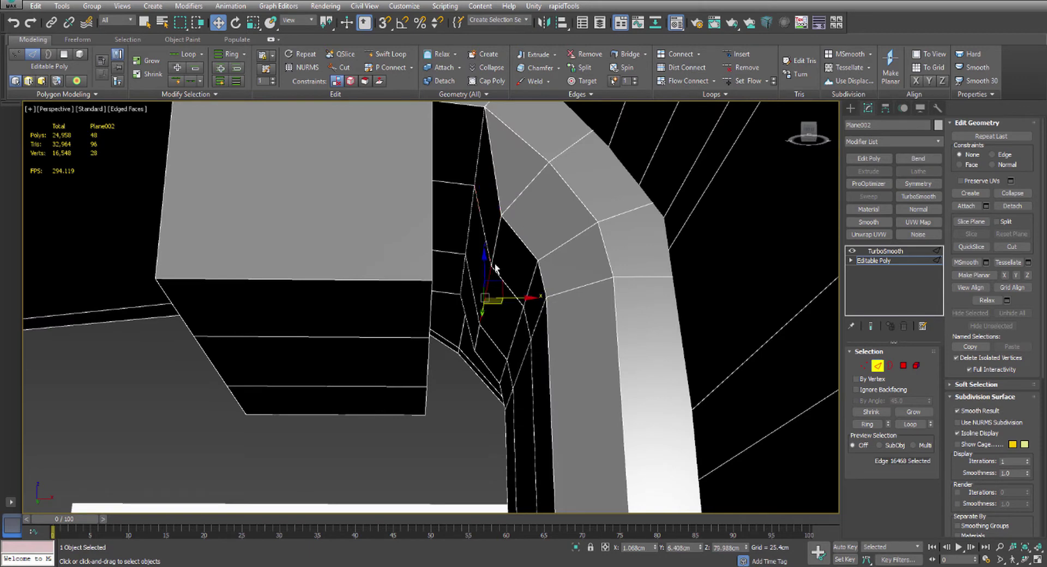
pyautogui.keyDown('ctrl'); pyautogui.click(489, 271); pyautogui.keyUp('ctrl')
pyautogui.keyDown('ctrl'); pyautogui.click(478, 335); pyautogui.keyUp('ctrl')
pyautogui.hotkey('alt', 'w')
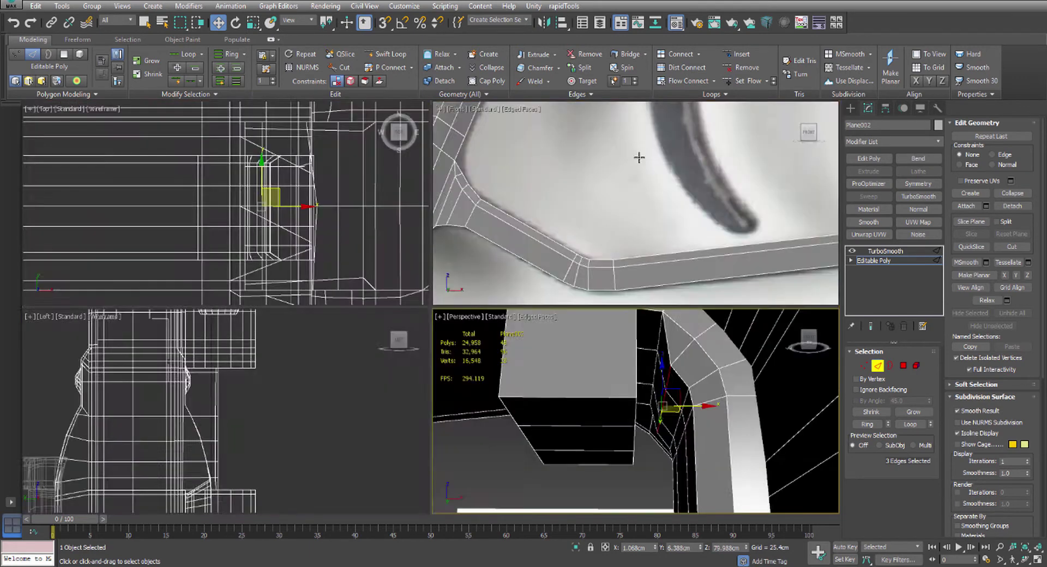
pyautogui.middleClick(638, 158)
pyautogui.hotkey('alt', 'w')
pyautogui.press('z')
pyautogui.moveTo(627, 196); pyautogui.dragTo(616, 202, button='middle')
pyautogui.scroll(5, 398, 273)
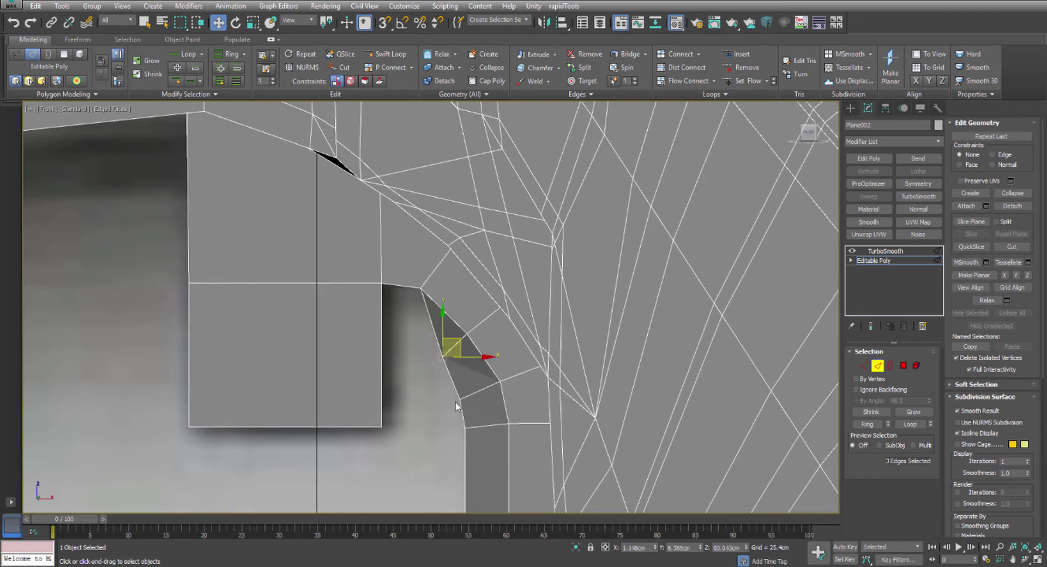
pyautogui.press('1')
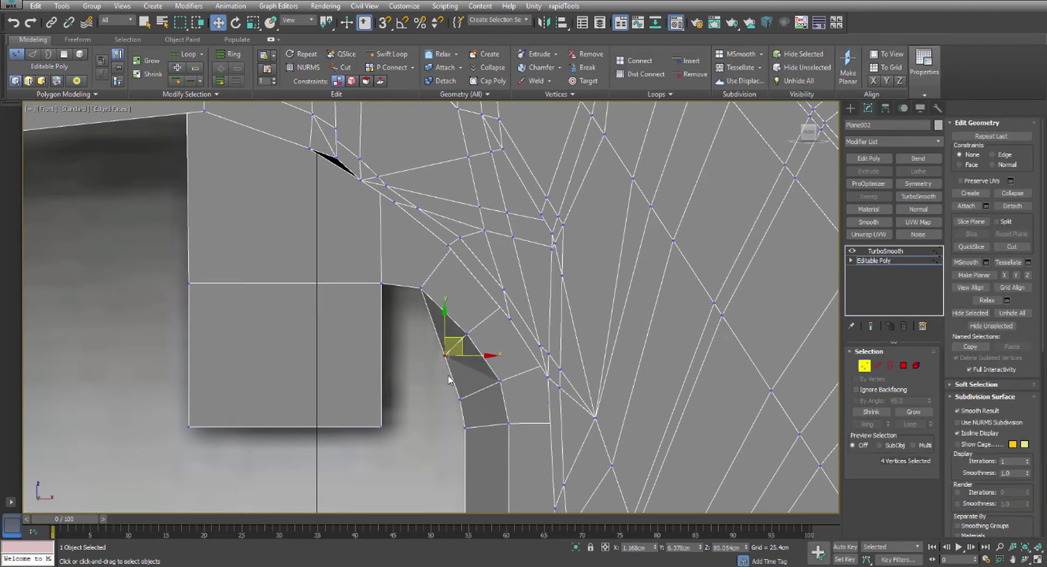
pyautogui.moveTo(434, 391); pyautogui.dragTo(468, 412)
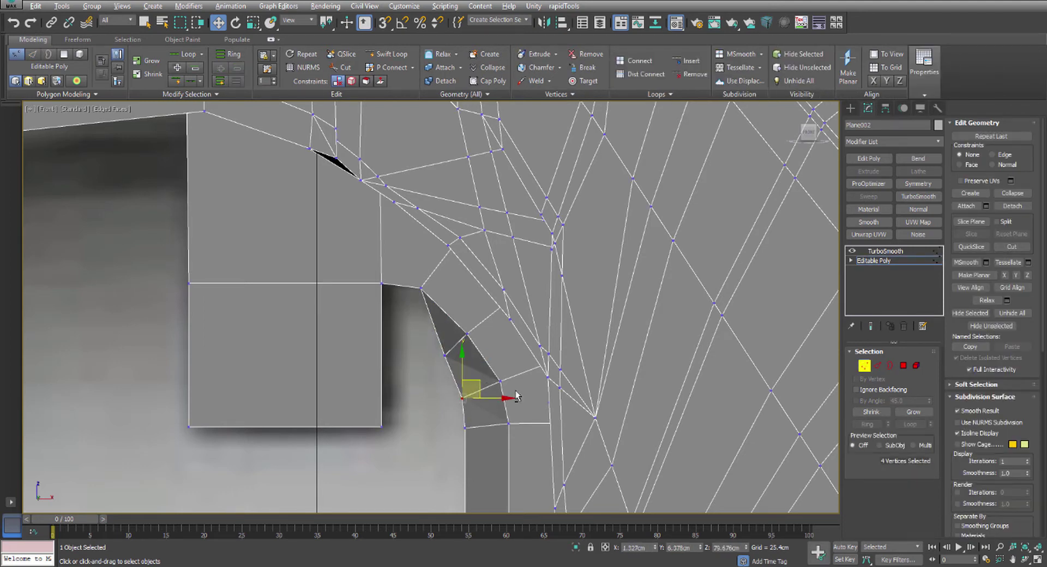
# Preview the TurboSmooth result in perspective to examine the guard's front bend and grip joint, and return to the base mesh
pyautogui.press('p')
pyautogui.click(874, 262)
pyautogui.click(871, 327)
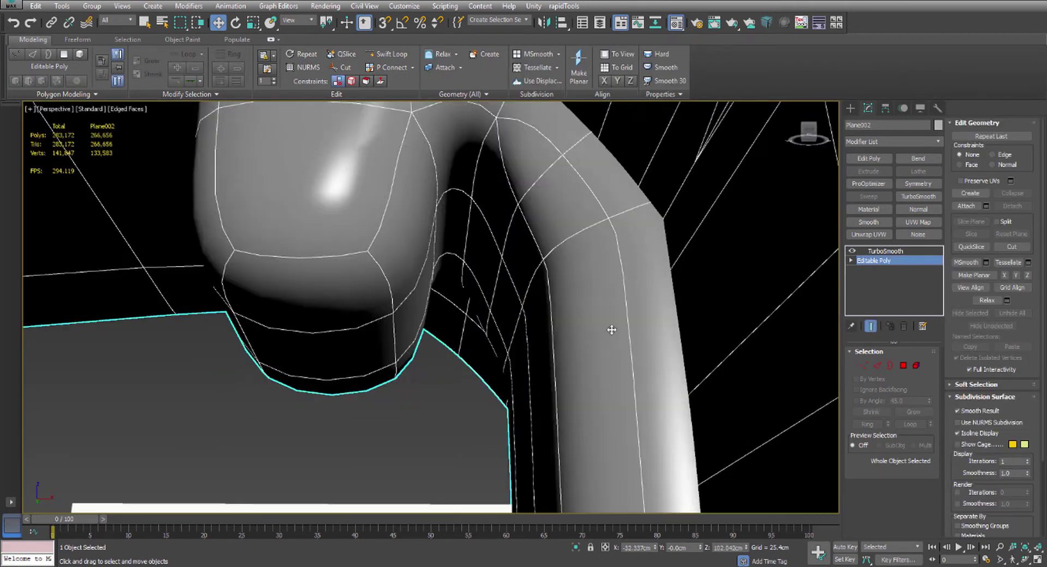
pyautogui.scroll(-5, 625, 288)
pyautogui.scroll(-5, 502, 326)
pyautogui.keyDown('alt'); pyautogui.moveTo(427, 276); pyautogui.dragTo(411, 274, button='middle'); pyautogui.keyUp('alt')
pyautogui.scroll(5, 412, 273)
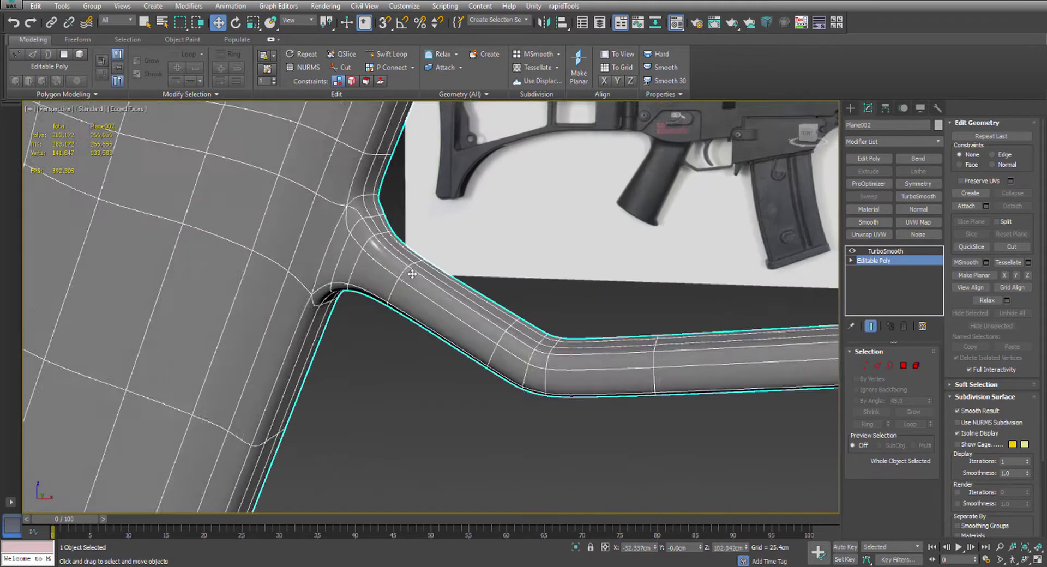
pyautogui.keyDown('alt'); pyautogui.moveTo(346, 264); pyautogui.dragTo(349, 273, button='middle'); pyautogui.keyUp('alt')
pyautogui.click(872, 326)
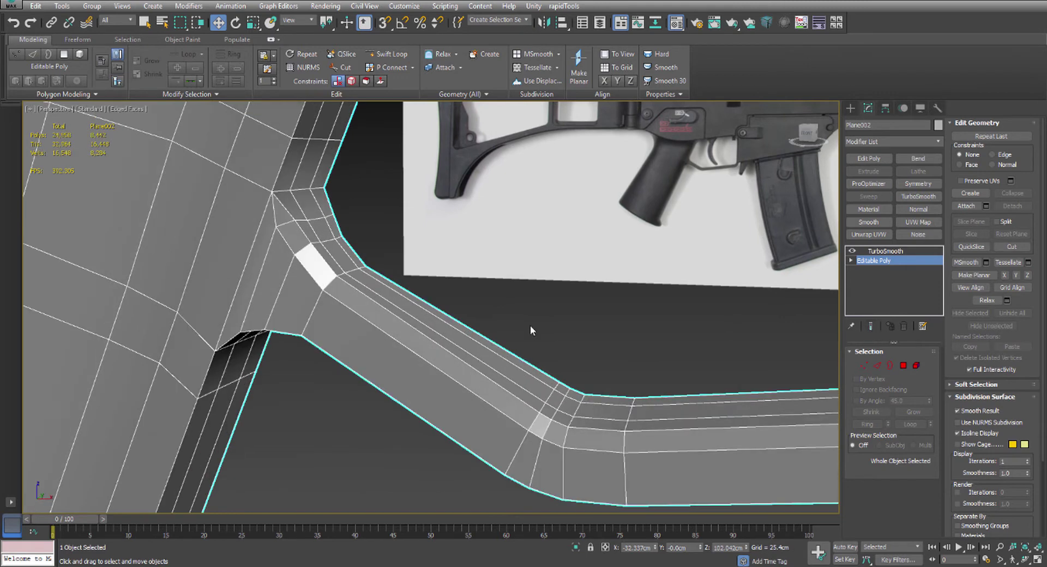
# Insert two lengthwise edge loops along the trigger guard with Swift Loop, starting near its grip joint
pyautogui.click(376, 56)
pyautogui.scroll(-4, 293, 297)
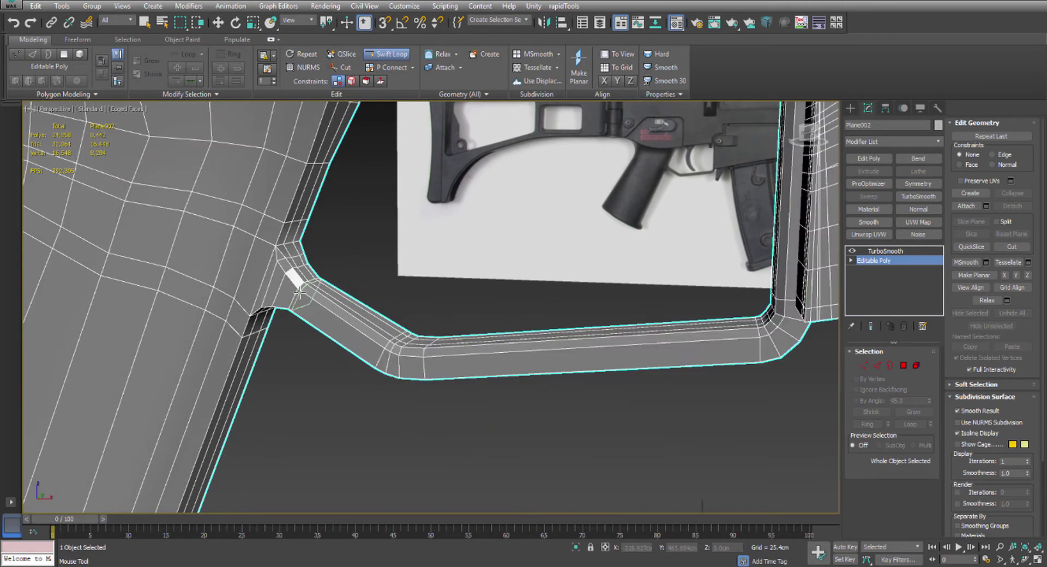
pyautogui.click(293, 293)
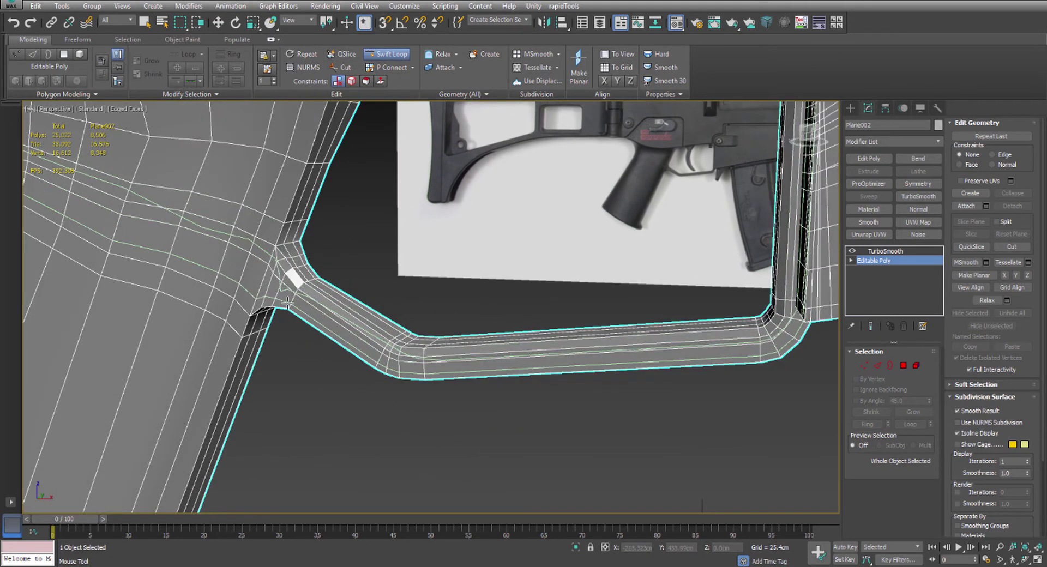
pyautogui.press('w')
# Examine the smoothed guard and its joint with the grip from several angles, and return to the unsmoothed mesh
pyautogui.click(872, 327)
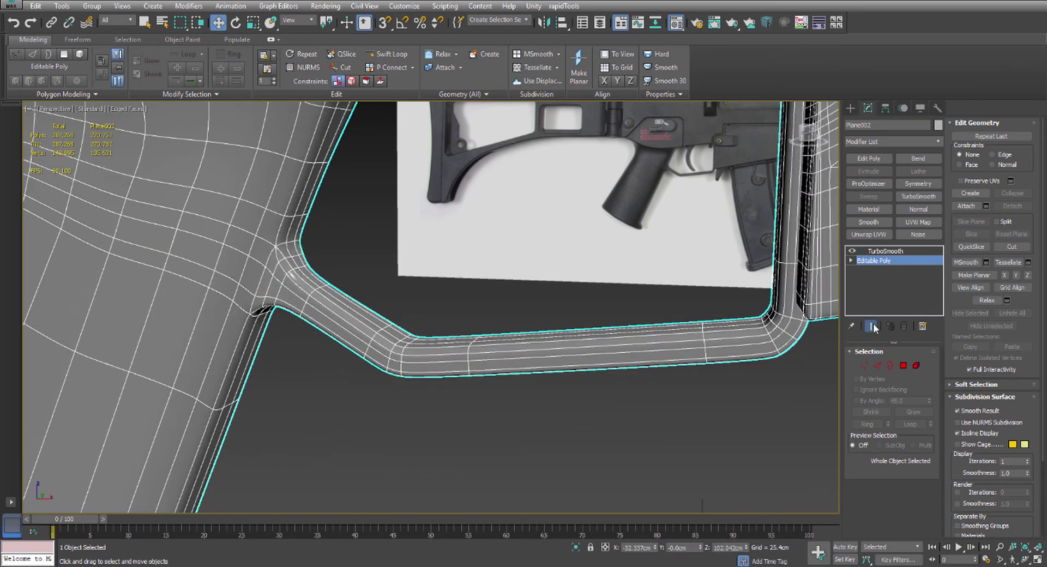
pyautogui.click(874, 327)
pyautogui.click(872, 328)
pyautogui.keyDown('alt'); pyautogui.moveTo(141, 298); pyautogui.dragTo(273, 299, button='middle'); pyautogui.keyUp('alt')
pyautogui.scroll(-4, 273, 299)
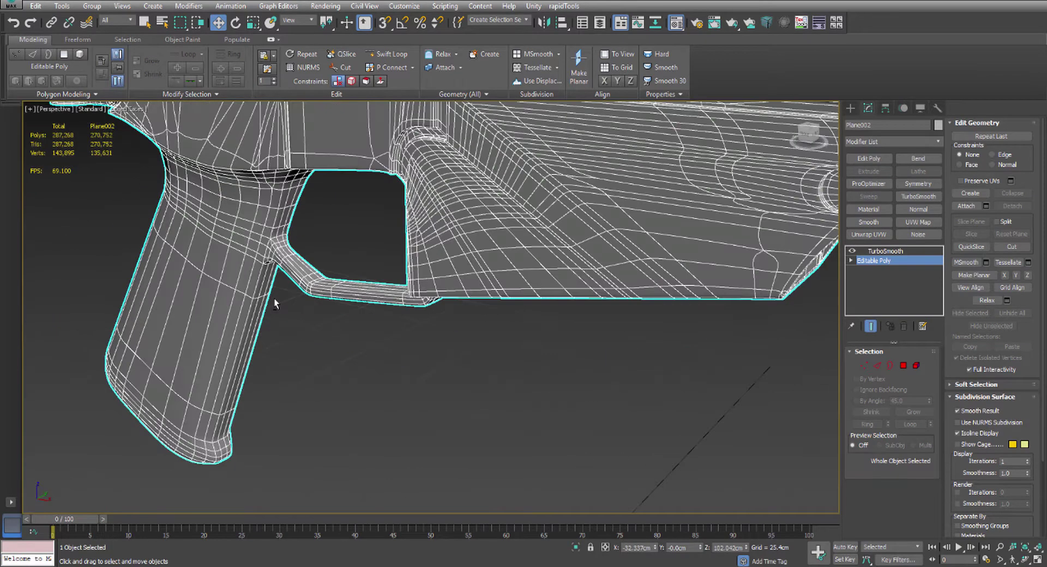
pyautogui.scroll(4, 288, 249)
pyautogui.scroll(-3, 287, 249)
pyautogui.keyDown('alt'); pyautogui.moveTo(287, 248); pyautogui.dragTo(296, 287, button='middle'); pyautogui.keyUp('alt')
pyautogui.scroll(4, 276, 343)
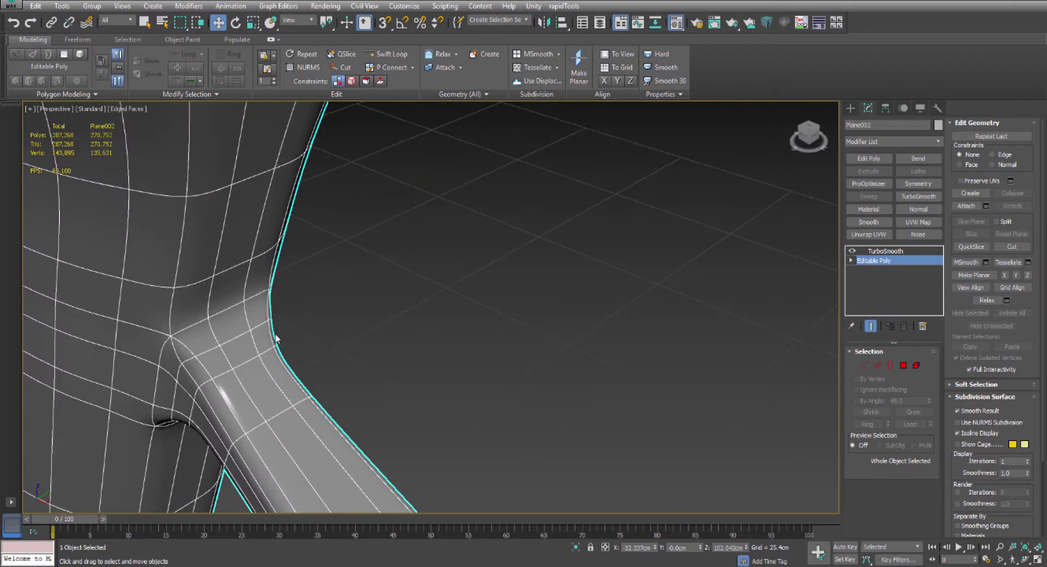
pyautogui.moveTo(276, 342); pyautogui.dragTo(392, 273, button='middle')
pyautogui.scroll(-5, 318, 246)
pyautogui.click(872, 327)
# Select the underside polygons of the guard from the curved grip joint along the slanted rear section
pyautogui.scroll(5, 402, 201)
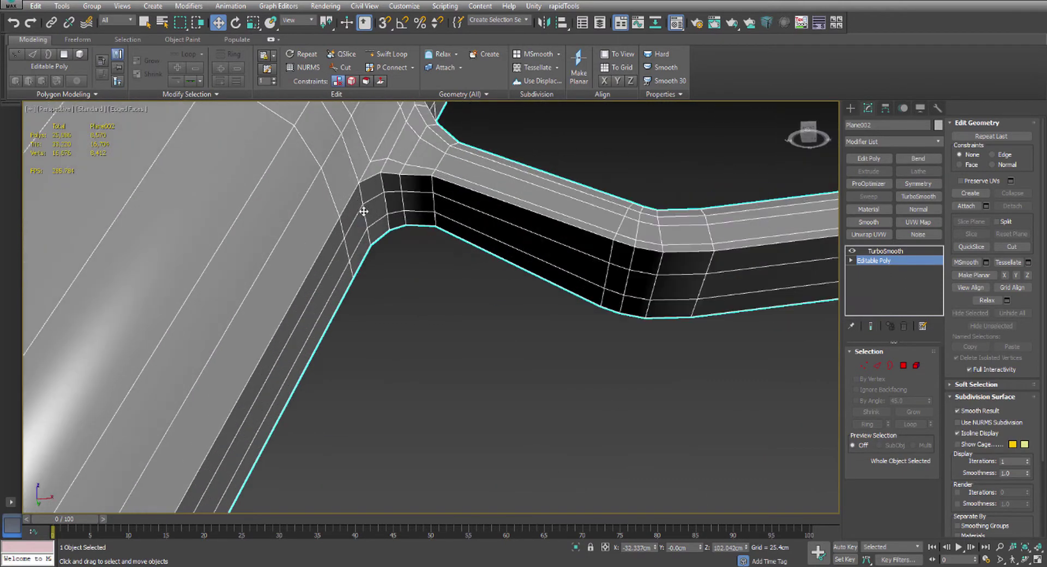
pyautogui.press('4')
pyautogui.click(386, 183)
pyautogui.keyDown('ctrl'); pyautogui.click(392, 203); pyautogui.keyUp('ctrl')
pyautogui.keyDown('ctrl'); pyautogui.click(397, 229); pyautogui.keyUp('ctrl')
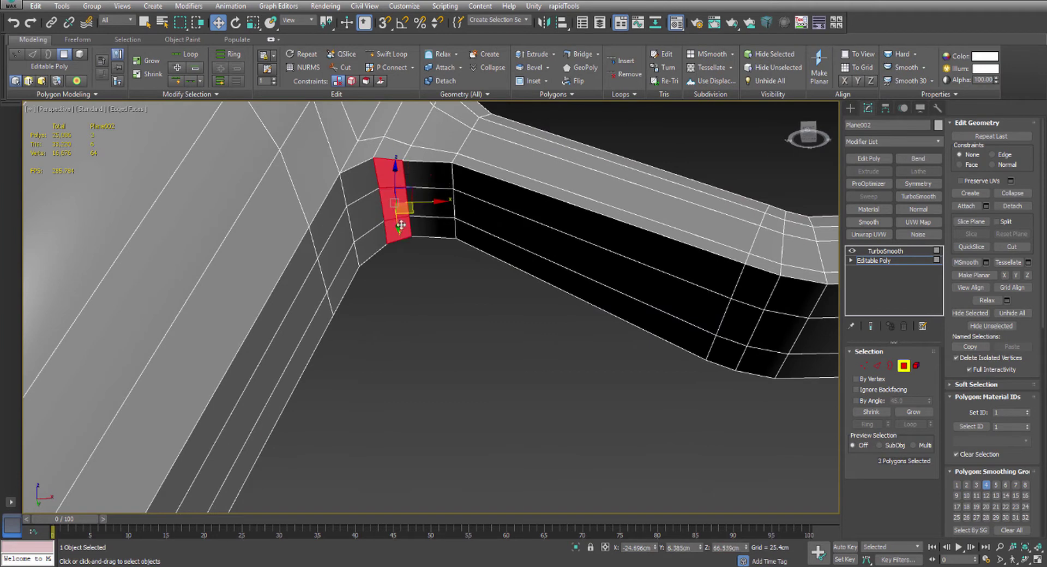
pyautogui.keyDown('ctrl'); pyautogui.click(434, 226); pyautogui.keyUp('ctrl')
pyautogui.keyDown('ctrl'); pyautogui.click(431, 202); pyautogui.keyUp('ctrl')
pyautogui.keyDown('ctrl'); pyautogui.click(446, 175); pyautogui.keyUp('ctrl')
pyautogui.keyDown('ctrl'); pyautogui.click(490, 191); pyautogui.keyUp('ctrl')
pyautogui.keyDown('ctrl'); pyautogui.click(493, 217); pyautogui.keyUp('ctrl')
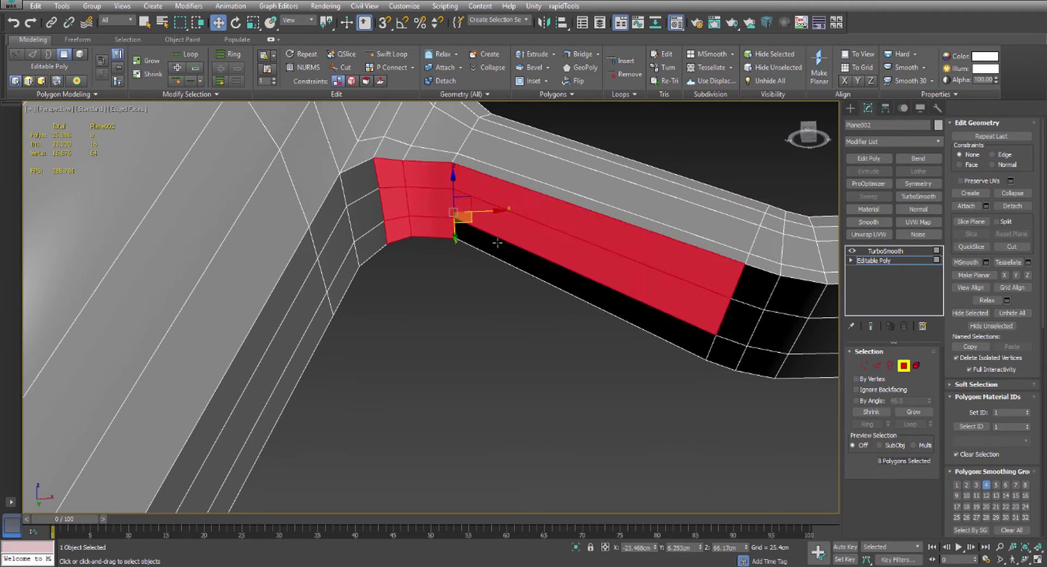
pyautogui.keyDown('ctrl'); pyautogui.click(499, 242); pyautogui.keyUp('ctrl')
# Extend the polygon selection across the underside of the guard's rear bend and its long straight section
pyautogui.moveTo(524, 279); pyautogui.dragTo(414, 273, button='middle')
pyautogui.scroll(-3, 416, 273)
pyautogui.keyDown('ctrl'); pyautogui.click(448, 280); pyautogui.keyUp('ctrl')
pyautogui.keyDown('ctrl'); pyautogui.click(454, 297); pyautogui.keyUp('ctrl')
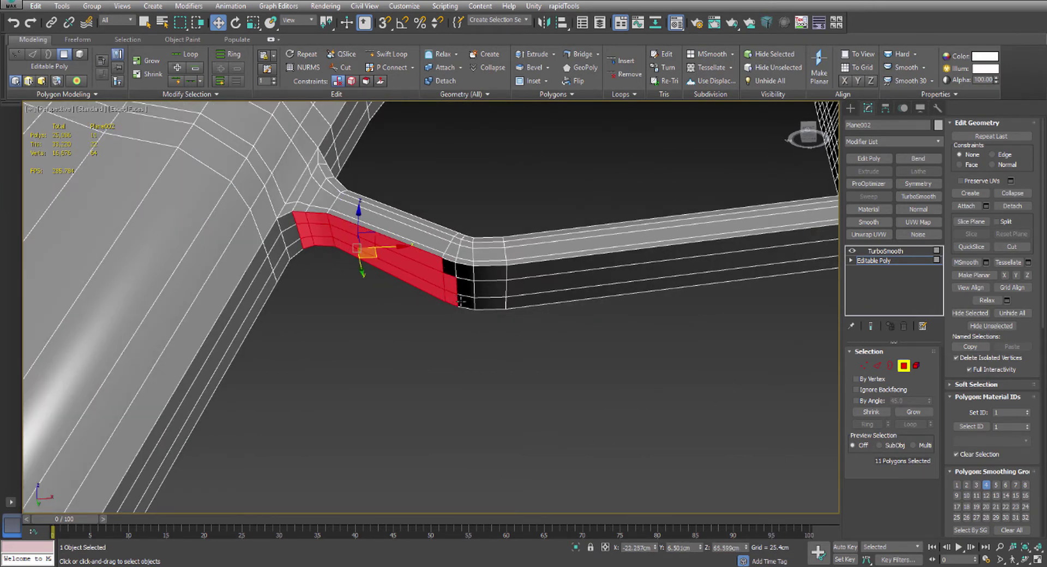
pyautogui.keyDown('ctrl'); pyautogui.click(465, 301); pyautogui.keyUp('ctrl')
pyautogui.keyDown('ctrl'); pyautogui.click(467, 286); pyautogui.keyUp('ctrl')
pyautogui.keyDown('ctrl'); pyautogui.click(463, 271); pyautogui.keyUp('ctrl')
pyautogui.keyDown('ctrl'); pyautogui.click(451, 268); pyautogui.keyUp('ctrl')
pyautogui.keyDown('ctrl'); pyautogui.click(490, 273); pyautogui.keyUp('ctrl')
pyautogui.keyDown('ctrl'); pyautogui.click(490, 287); pyautogui.keyUp('ctrl')
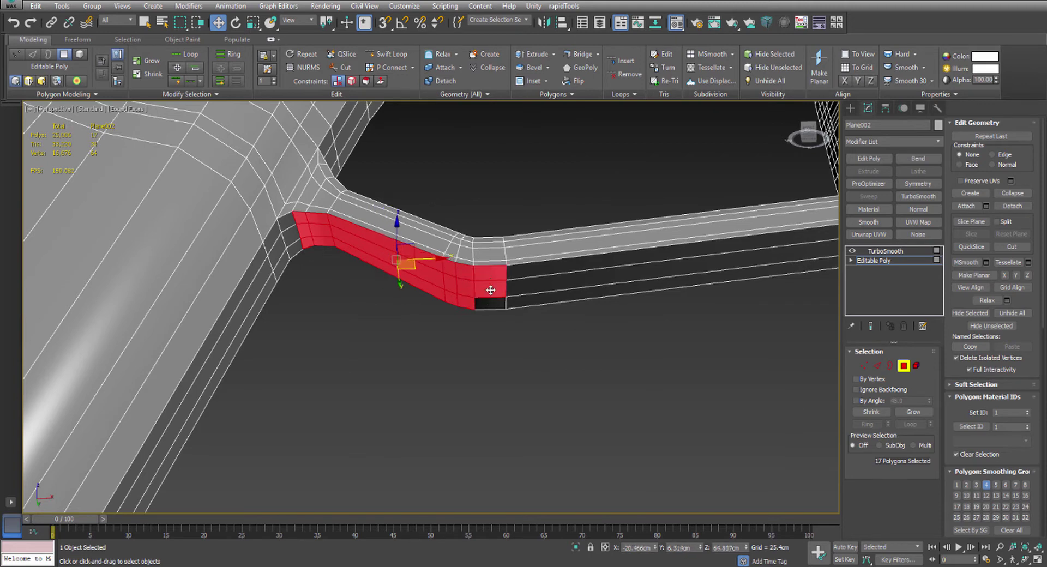
pyautogui.keyDown('ctrl'); pyautogui.click(490, 303); pyautogui.keyUp('ctrl')
pyautogui.keyDown('ctrl'); pyautogui.click(527, 289); pyautogui.keyUp('ctrl')
pyautogui.keyDown('ctrl'); pyautogui.click(531, 301); pyautogui.keyUp('ctrl')
pyautogui.keyDown('ctrl'); pyautogui.click(537, 271); pyautogui.keyUp('ctrl')
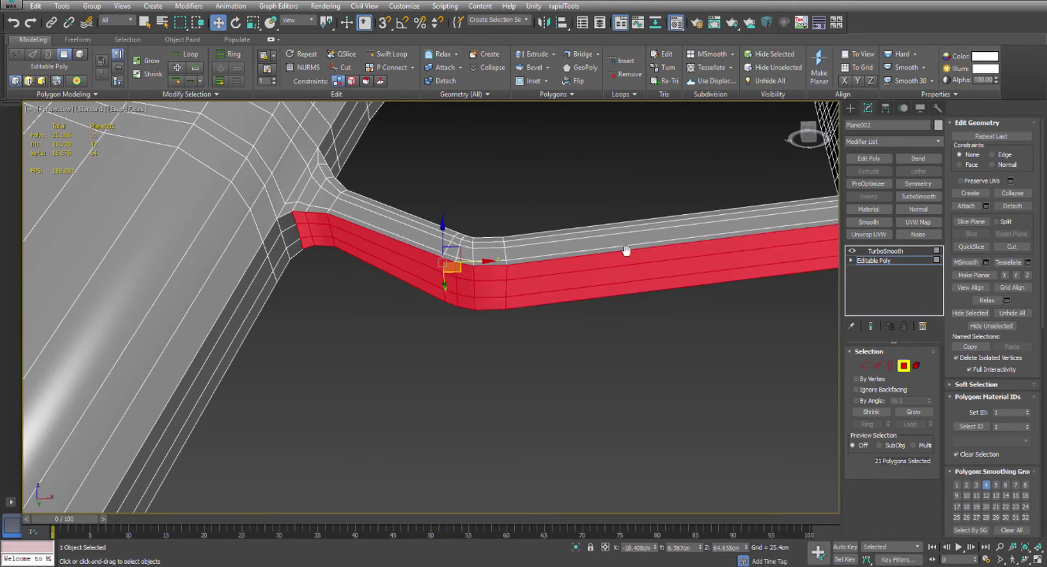
# Add the outer polygons of the guard's front bend up to the magazine housing to the selection
pyautogui.keyDown('alt'); pyautogui.moveTo(627, 250); pyautogui.dragTo(386, 273, button='middle'); pyautogui.keyUp('alt')
pyautogui.scroll(2, 386, 273)
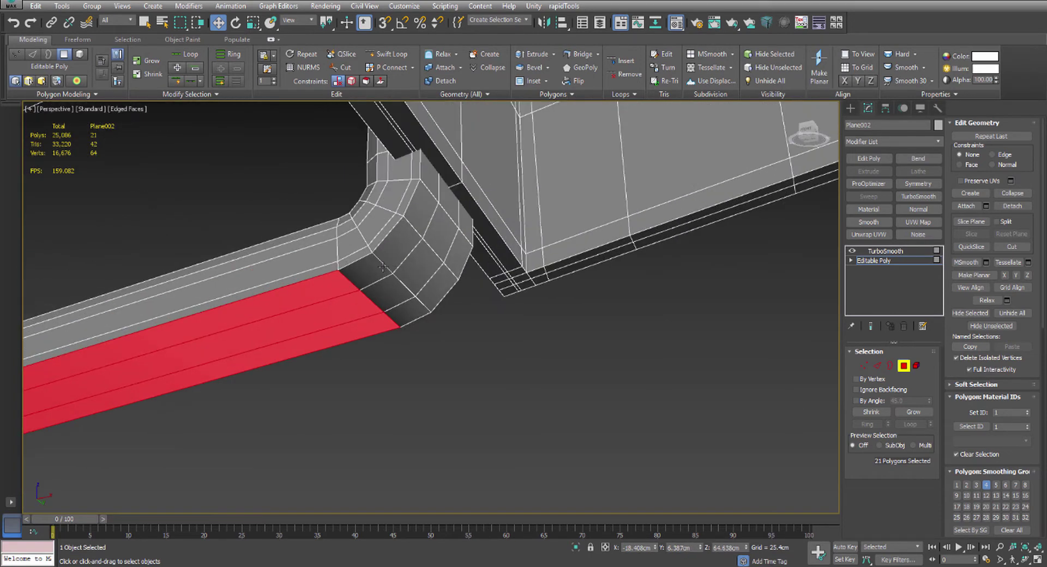
pyautogui.keyDown('ctrl'); pyautogui.click(386, 273); pyautogui.keyUp('ctrl')
pyautogui.keyDown('ctrl'); pyautogui.click(408, 272); pyautogui.keyUp('ctrl')
pyautogui.keyDown('ctrl'); pyautogui.click(398, 248); pyautogui.keyUp('ctrl')
pyautogui.keyDown('ctrl'); pyautogui.click(398, 297); pyautogui.keyUp('ctrl')
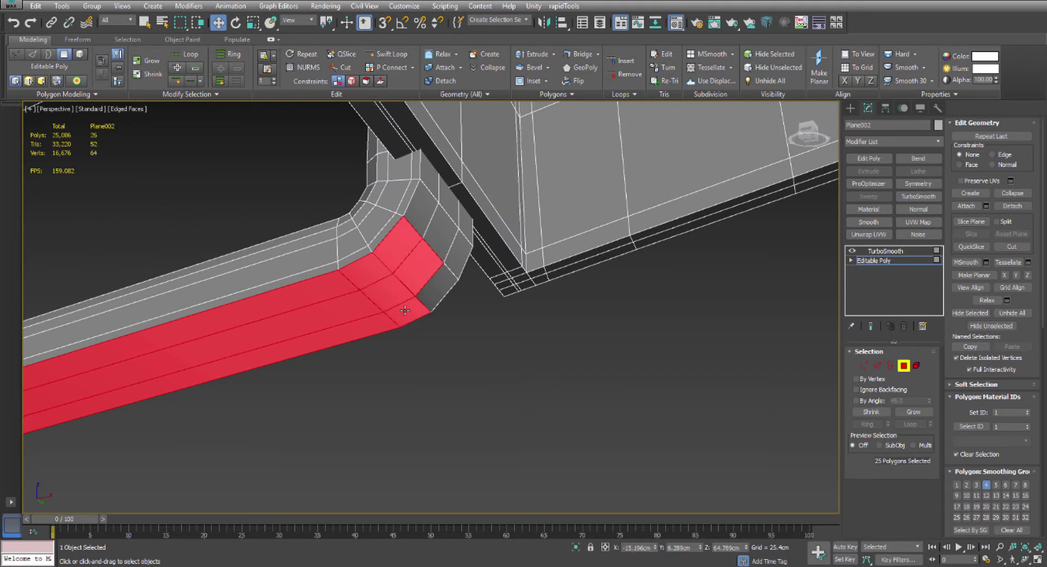
pyautogui.keyDown('ctrl'); pyautogui.click(432, 294); pyautogui.keyUp('ctrl')
pyautogui.keyDown('ctrl'); pyautogui.click(454, 262); pyautogui.keyUp('ctrl')
pyautogui.keyDown('ctrl'); pyautogui.click(436, 238); pyautogui.keyUp('ctrl')
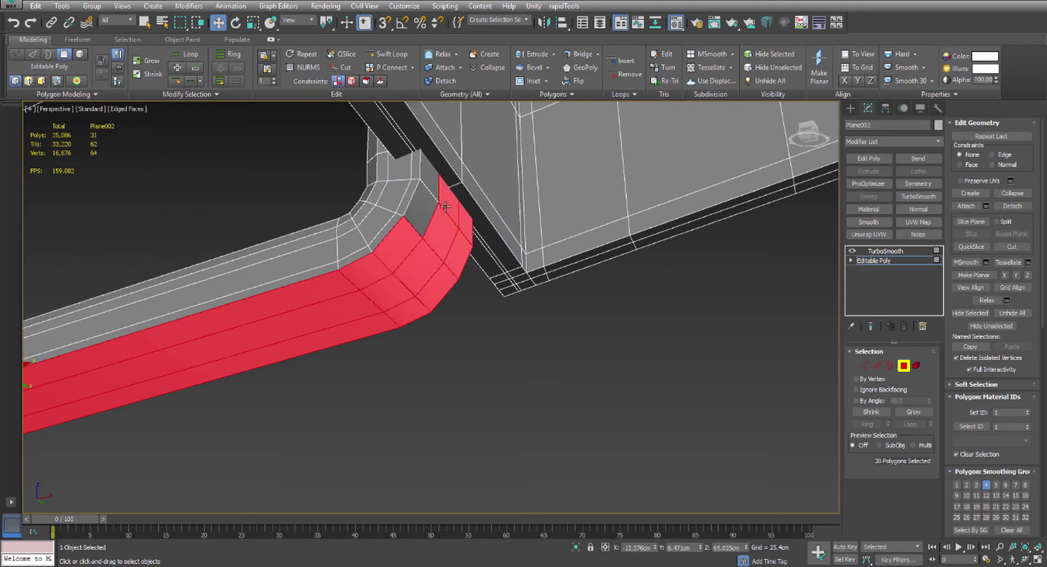
pyautogui.scroll(-5, 413, 217)
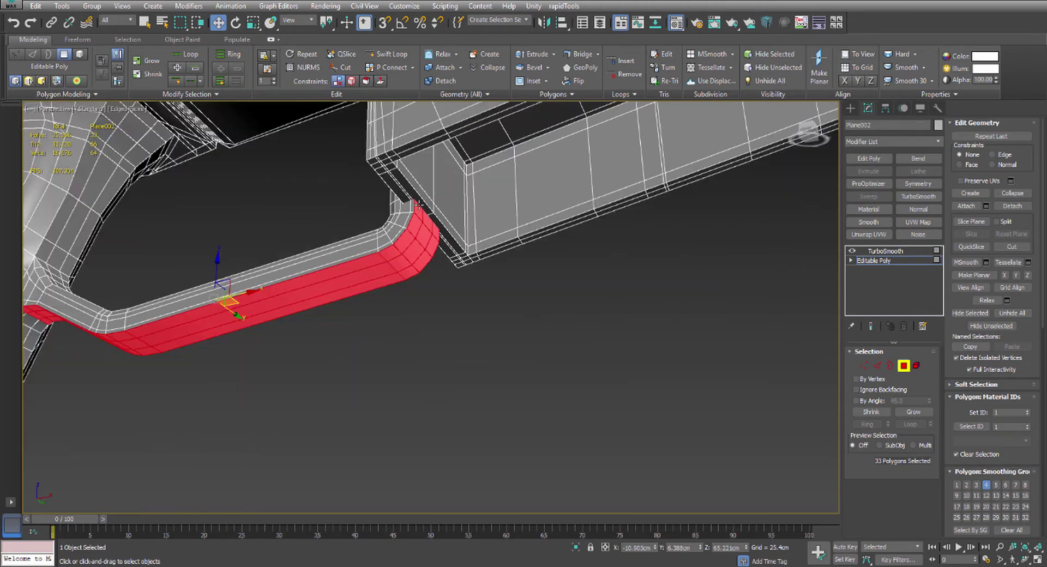
pyautogui.scroll(5, 433, 217)
pyautogui.scroll(6, 433, 217)
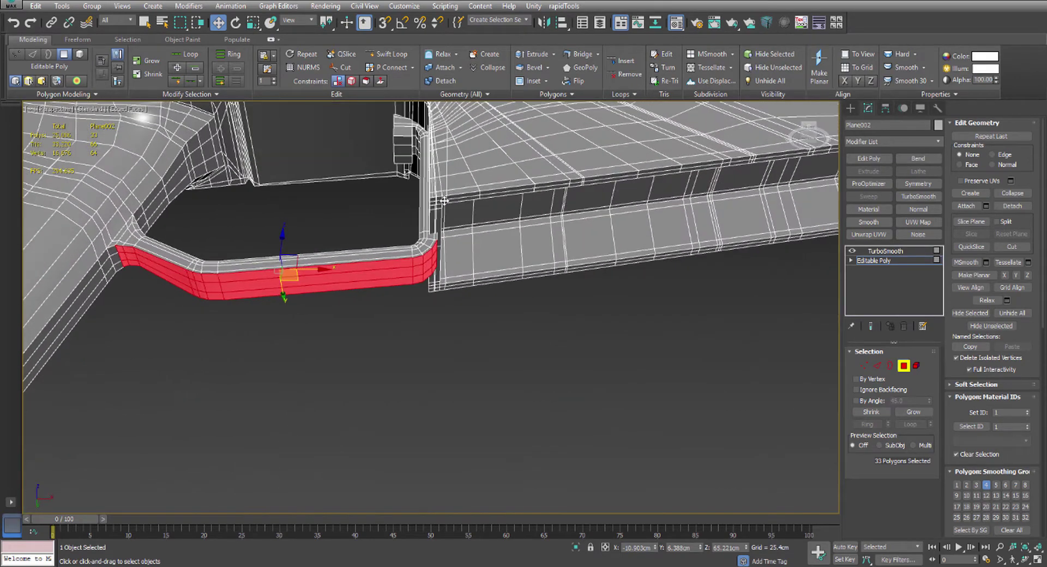
# Compare the guard's selected underside with the reference image in the front view and check it in perspective
pyautogui.keyDown('alt'); pyautogui.moveTo(393, 264); pyautogui.dragTo(371, 272, button='middle'); pyautogui.keyUp('alt')
pyautogui.moveTo(371, 272); pyautogui.dragTo(409, 265, button='middle')
pyautogui.scroll(-2, 409, 265)
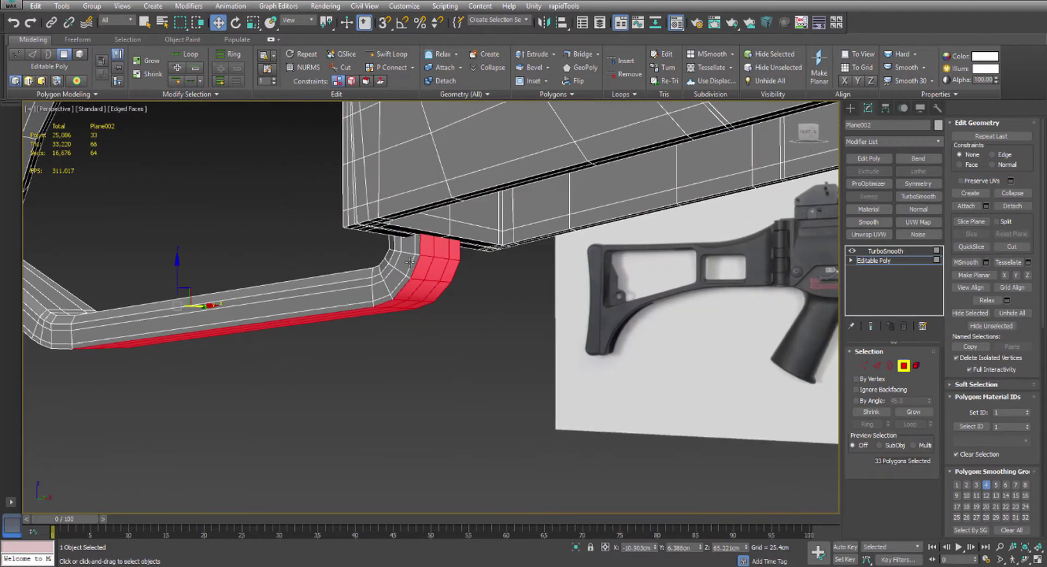
pyautogui.hotkey('alt', 'w')
pyautogui.middleClick(601, 250)
pyautogui.hotkey('alt', 'w')
pyautogui.moveTo(549, 464); pyautogui.dragTo(499, 287, button='middle')
pyautogui.scroll(-8, 491, 300)
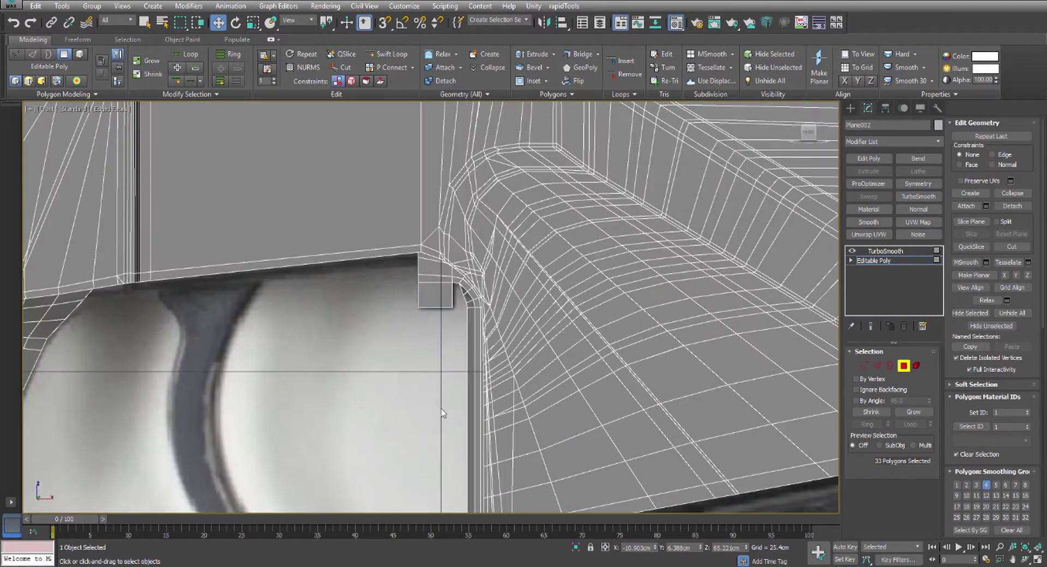
pyautogui.moveTo(441, 408); pyautogui.dragTo(553, 244, button='middle')
pyautogui.scroll(2, 416, 302)
pyautogui.moveTo(190, 300); pyautogui.dragTo(370, 301, button='middle')
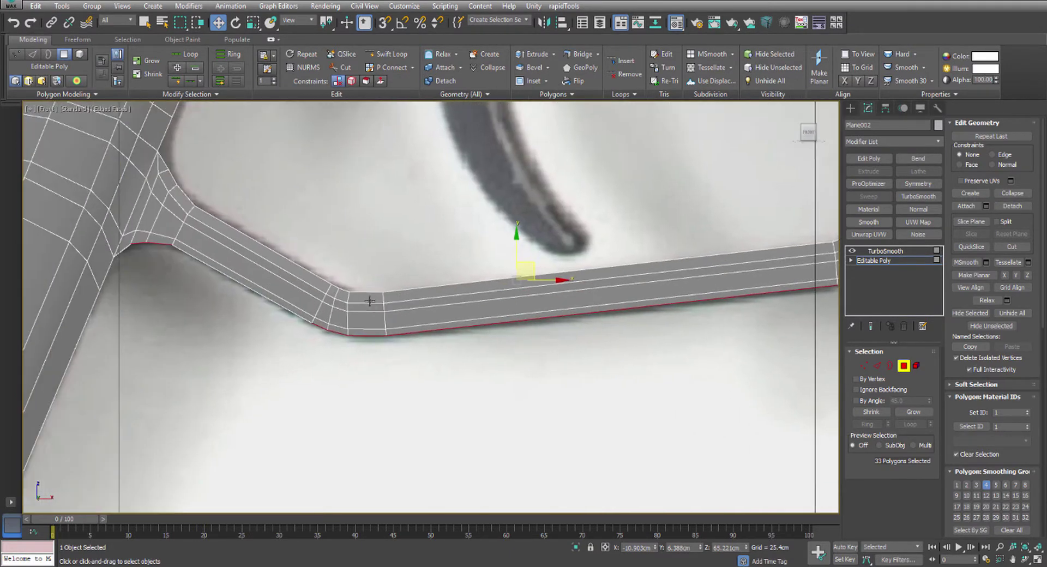
pyautogui.hotkey('alt', 'w')
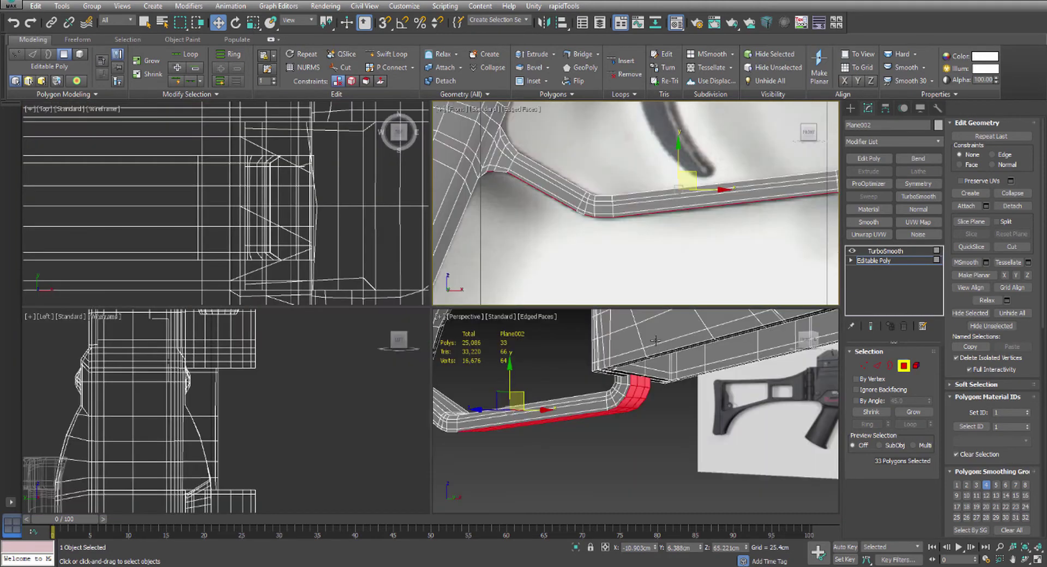
pyautogui.middleClick(629, 366)
pyautogui.hotkey('alt', 'w')
pyautogui.scroll(-5, 466, 303)
pyautogui.keyDown('alt'); pyautogui.moveTo(314, 245); pyautogui.dragTo(310, 285, button='middle'); pyautogui.keyUp('alt')
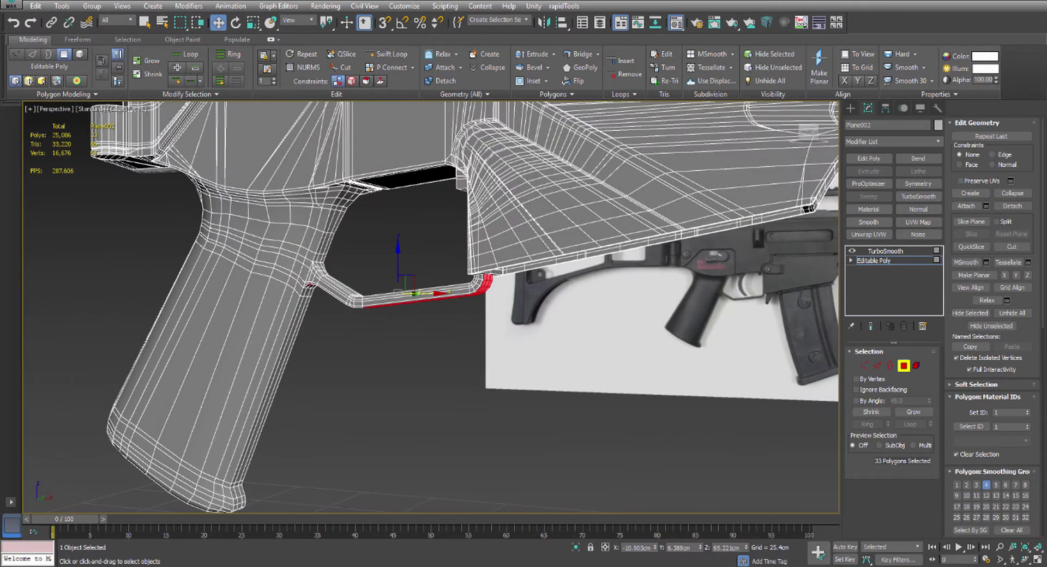
# Switch to Windows Photo Viewer and examine the trigger guard's shape and thickness up close in the reference photo
pyautogui.hotkey('alt', 'Tab')
pyautogui.scroll(4, 731, 252)
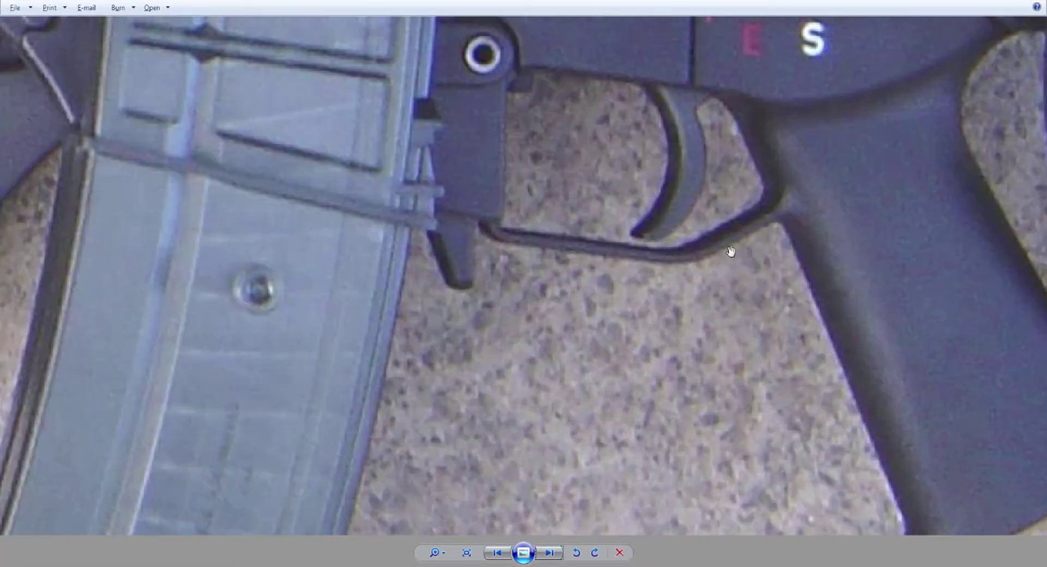
pyautogui.hotkey('alt', 'Tab')
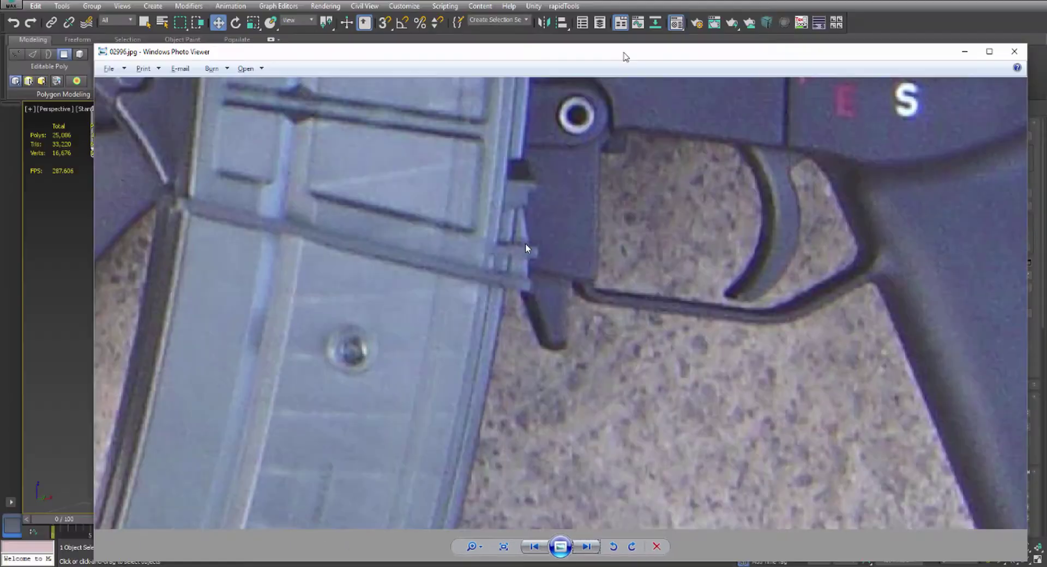
# Cut a new edge line along the guard's underside close to its side edge, from the rear bend to the front bend
pyautogui.keyDown('alt'); pyautogui.moveTo(499, 282); pyautogui.dragTo(479, 315, button='middle'); pyautogui.keyUp('alt')
pyautogui.scroll(6, 479, 316)
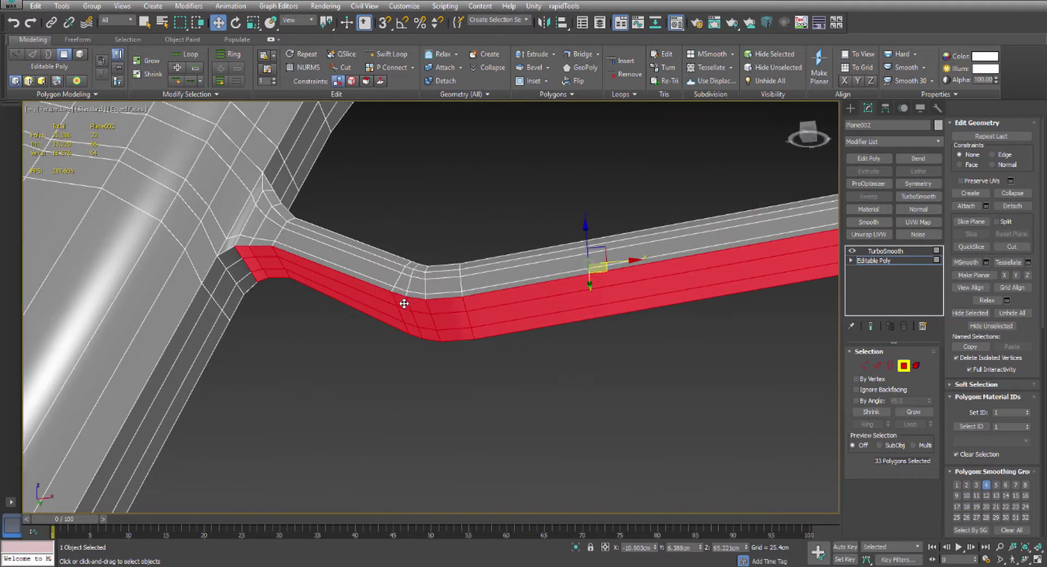
pyautogui.keyDown('alt'); pyautogui.moveTo(410, 286); pyautogui.dragTo(580, 221, button='middle'); pyautogui.keyUp('alt')
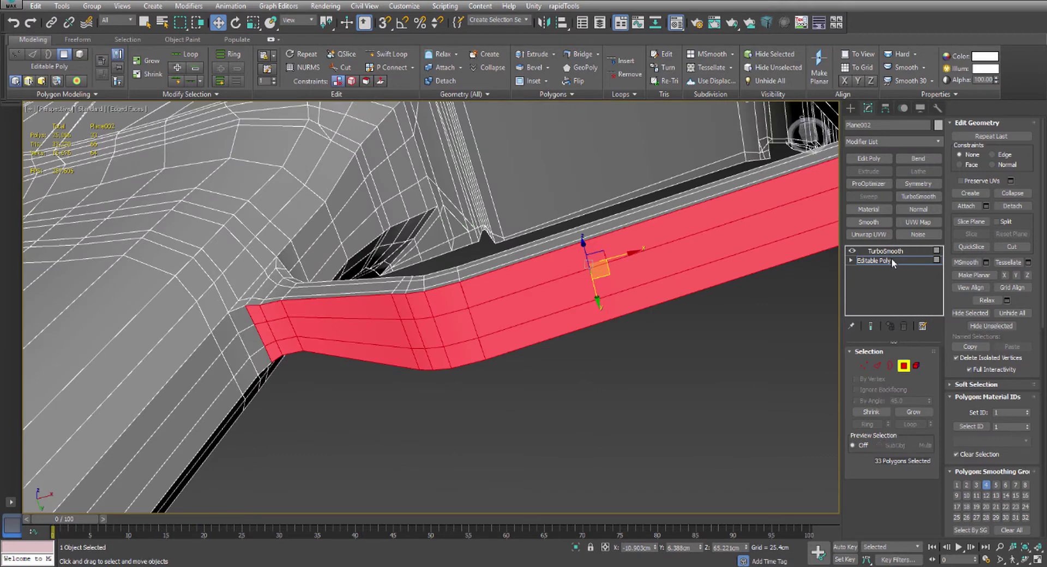
pyautogui.click(892, 258)
pyautogui.scroll(3, 316, 241)
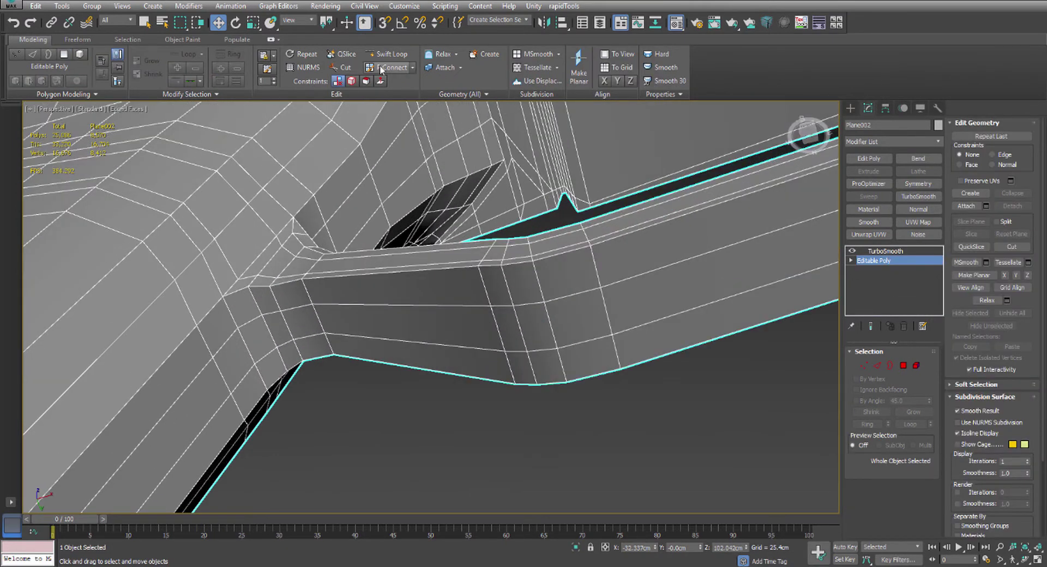
pyautogui.click(343, 67)
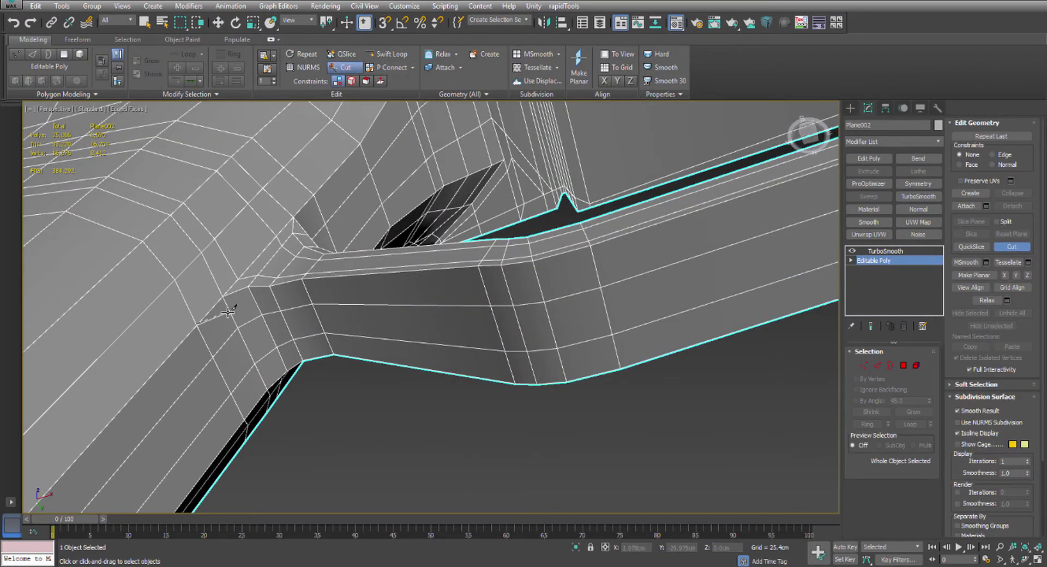
pyautogui.click(269, 297)
pyautogui.click(304, 289)
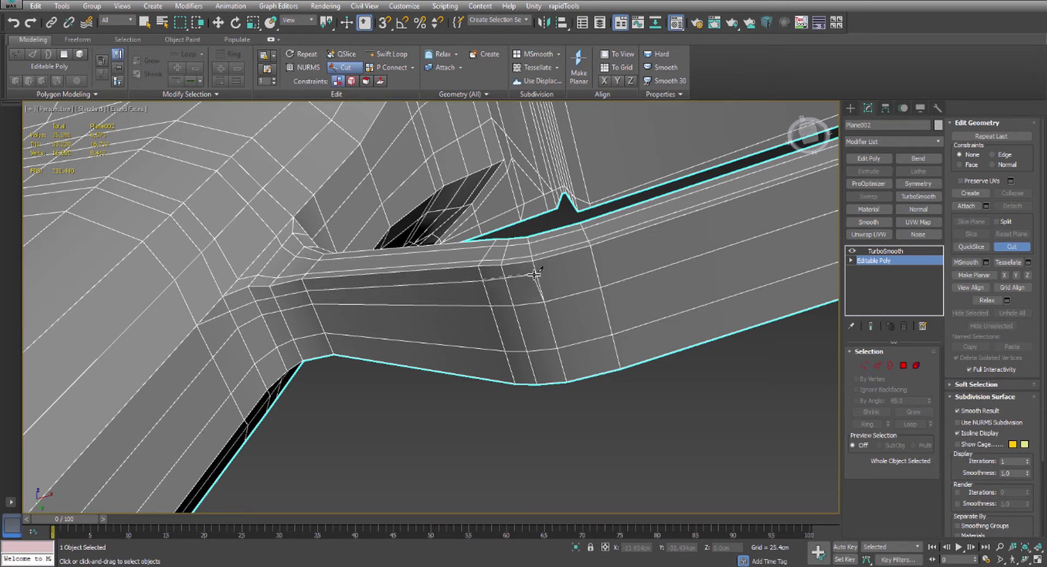
pyautogui.keyDown('alt'); pyautogui.moveTo(593, 257); pyautogui.dragTo(498, 288, button='middle'); pyautogui.keyUp('alt')
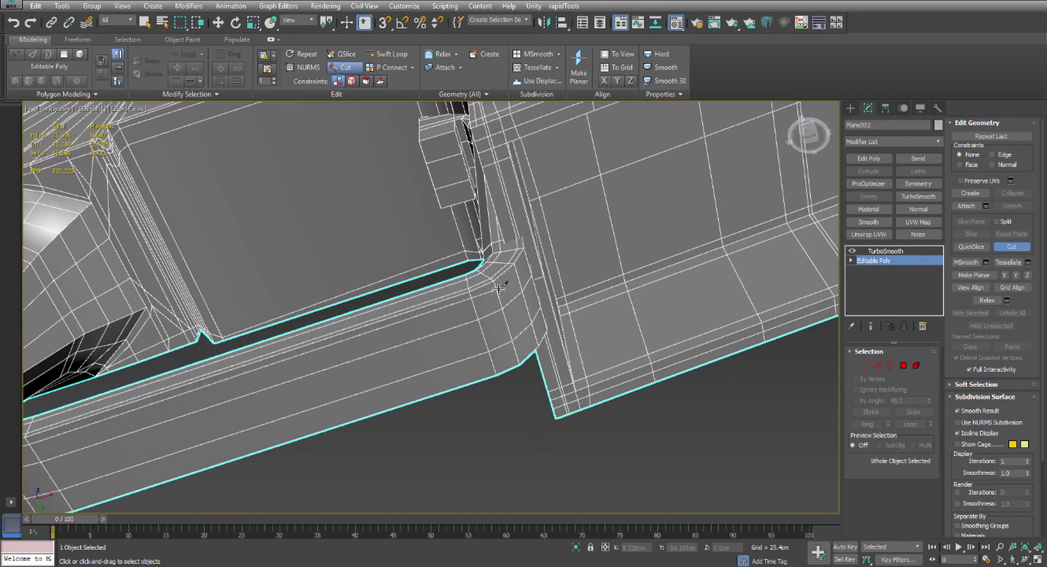
pyautogui.rightClick(518, 270)
# Try to select the trigger guard as a separate element of the rifle body
pyautogui.scroll(-4, 518, 271)
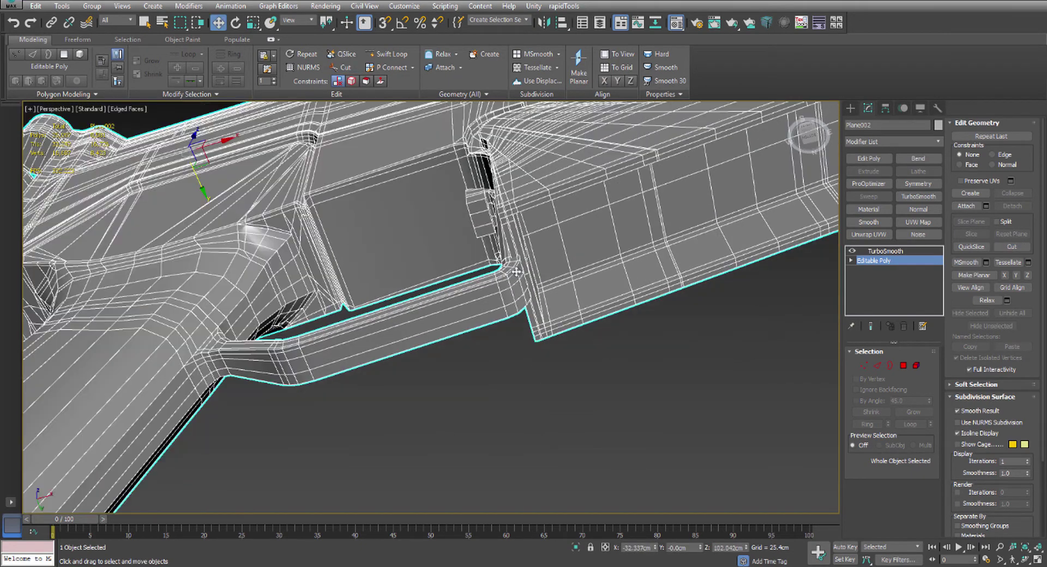
pyautogui.press('5')
pyautogui.click(517, 276)
pyautogui.keyDown('alt'); pyautogui.moveTo(517, 276); pyautogui.dragTo(482, 355, button='middle'); pyautogui.keyUp('alt')
pyautogui.scroll(-2, 527, 293)
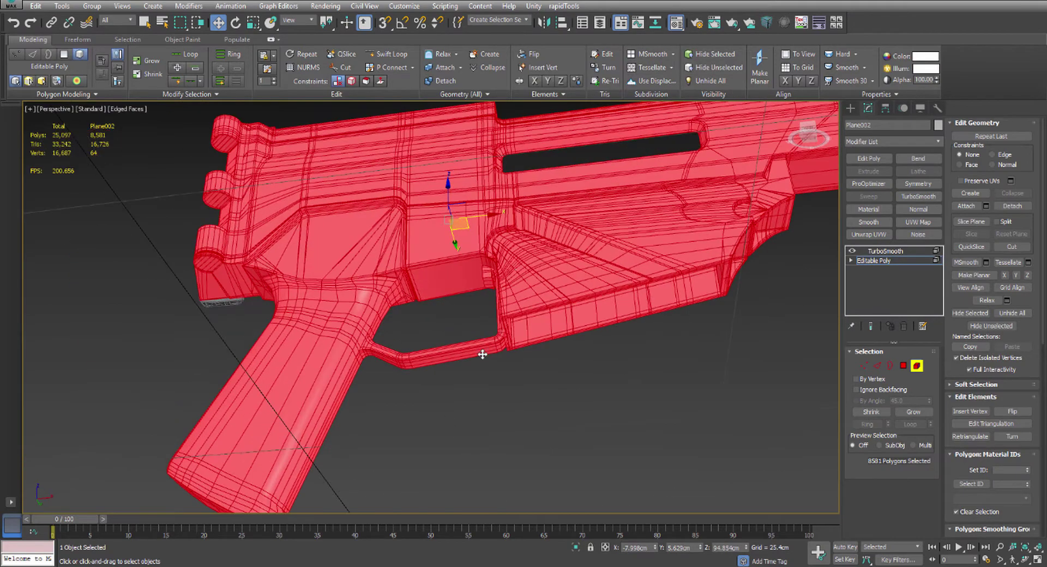
pyautogui.click(450, 309)
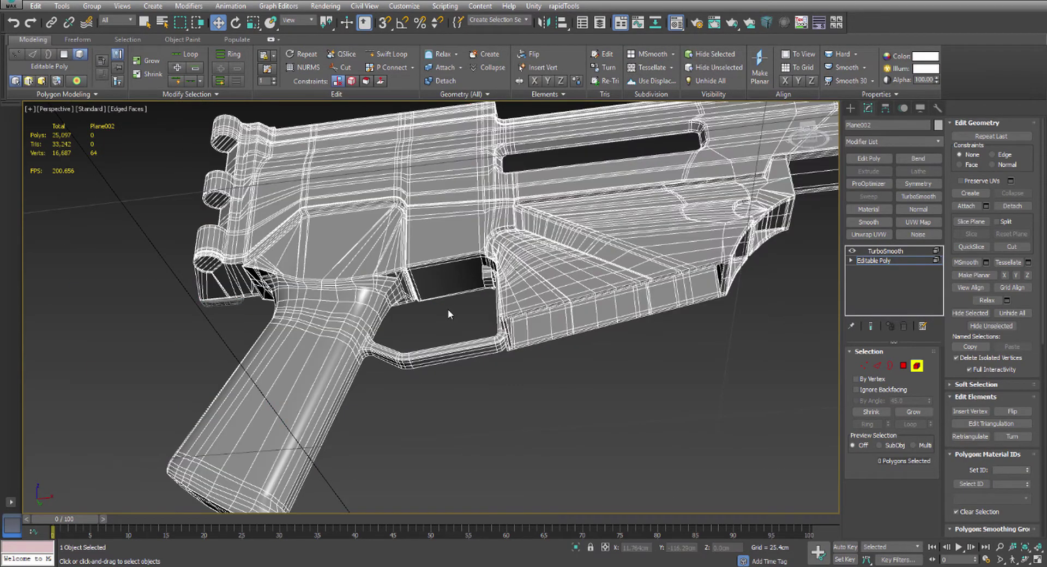
pyautogui.scroll(5, 450, 307)
pyautogui.click(464, 342)
pyautogui.moveTo(464, 343)
pyautogui.keyDown('alt'); pyautogui.mouseDown(button='middle')
pyautogui.moveTo(449, 344)
pyautogui.moveTo(473, 372)
pyautogui.moveTo(455, 359)
pyautogui.mouseUp(button='middle'); pyautogui.keyUp('alt')
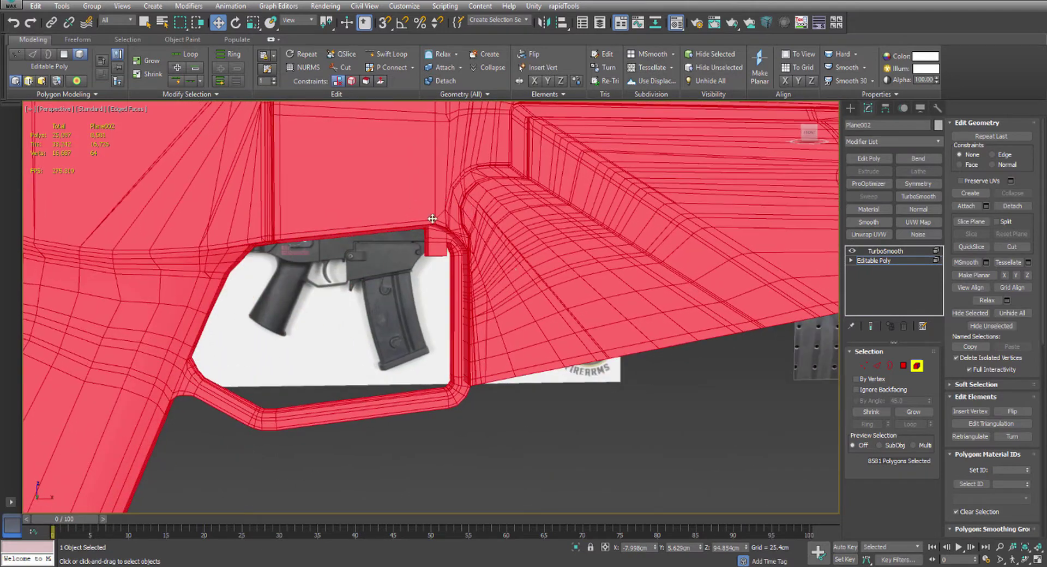
# Examine the selected body element from several angles, focusing on where the trigger guard meets the grip and magazine housing
pyautogui.moveTo(433, 218); pyautogui.dragTo(441, 275, button='middle')
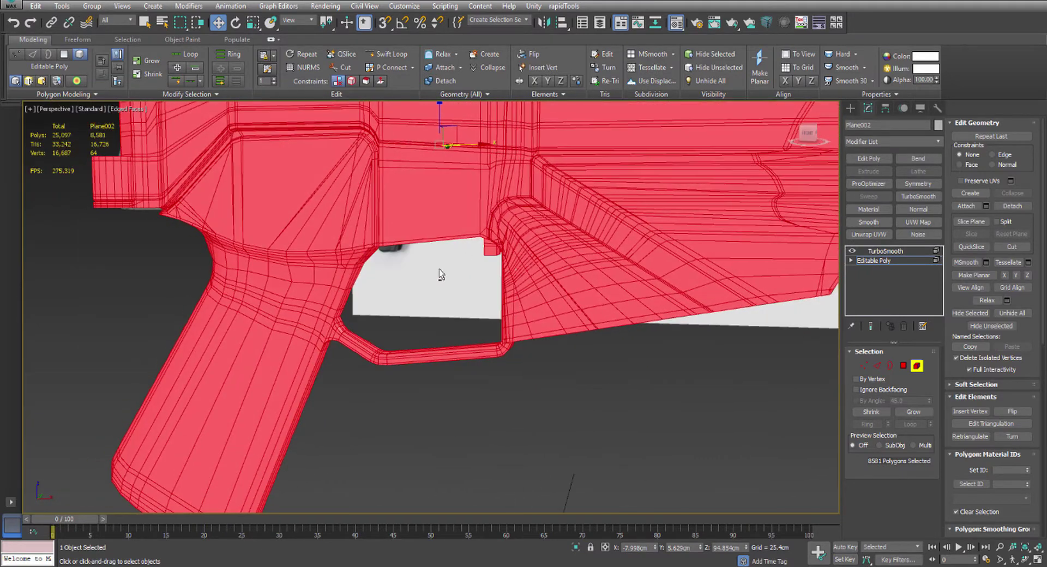
pyautogui.keyDown('alt'); pyautogui.moveTo(320, 323); pyautogui.dragTo(455, 146, button='middle'); pyautogui.keyUp('alt')
pyautogui.scroll(-3, 473, 196)
pyautogui.keyDown('alt'); pyautogui.moveTo(472, 197); pyautogui.dragTo(603, 214, button='middle'); pyautogui.keyUp('alt')
pyautogui.keyDown('alt'); pyautogui.moveTo(540, 296); pyautogui.dragTo(488, 306, button='middle'); pyautogui.keyUp('alt')
pyautogui.scroll(4, 486, 309)
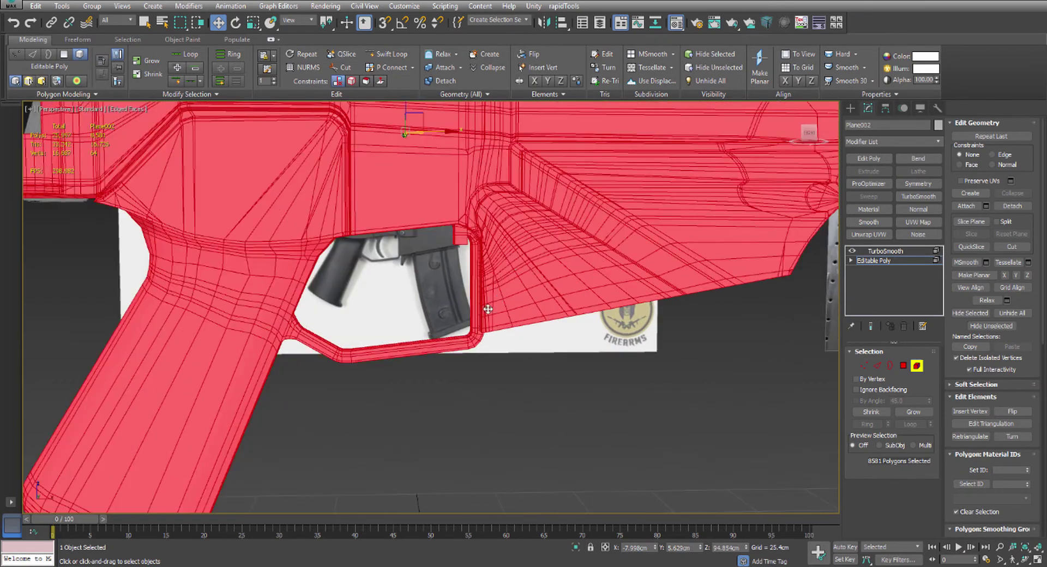
pyautogui.click(448, 376)
pyautogui.keyDown('alt'); pyautogui.moveTo(448, 376); pyautogui.dragTo(426, 290, button='middle'); pyautogui.keyUp('alt')
pyautogui.scroll(2, 441, 370)
pyautogui.click(444, 360)
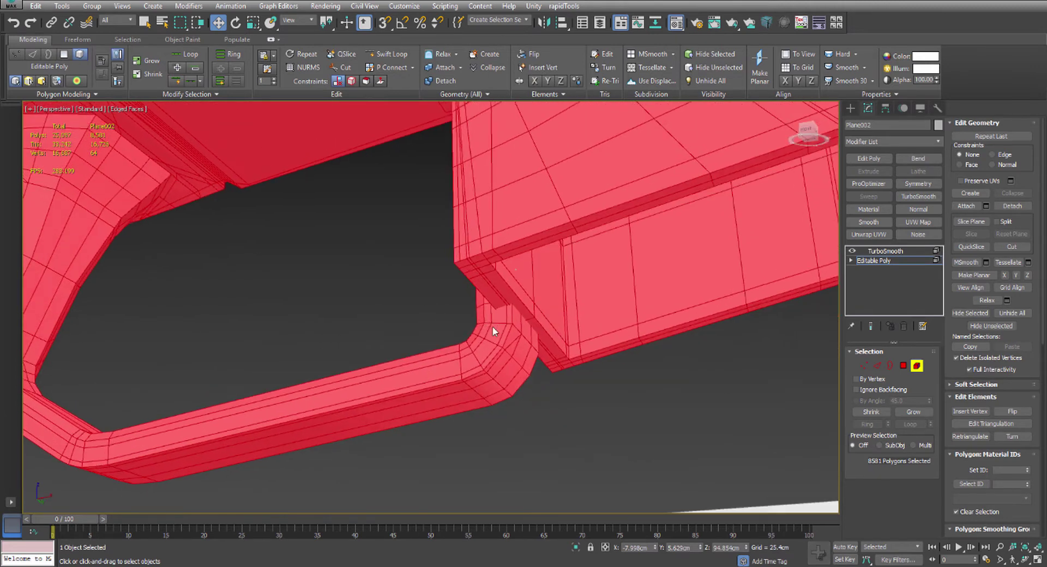
pyautogui.rightClick(491, 324)
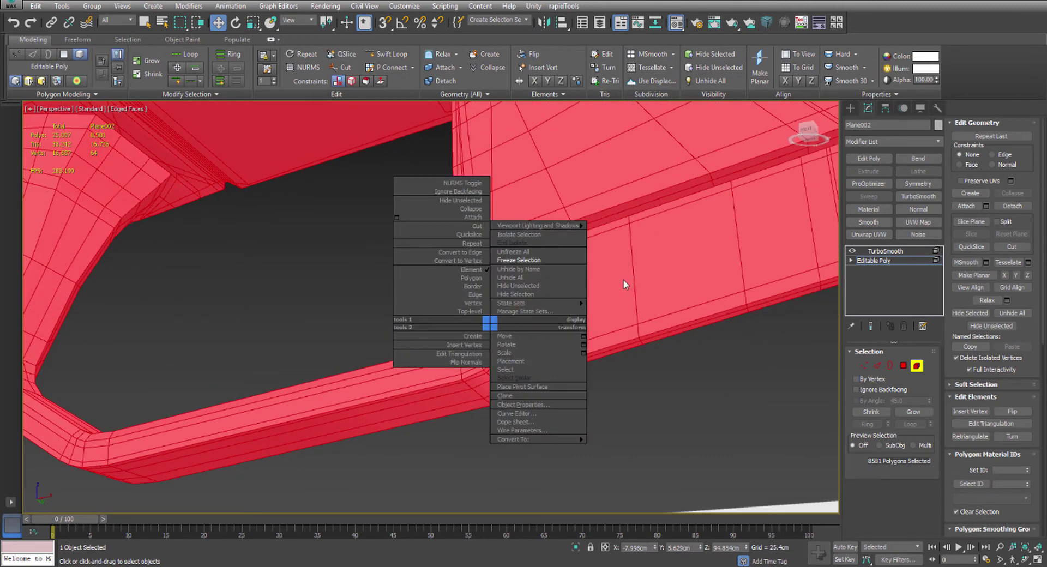
pyautogui.keyDown('alt'); pyautogui.moveTo(620, 279); pyautogui.dragTo(573, 260, button='middle'); pyautogui.keyUp('alt')
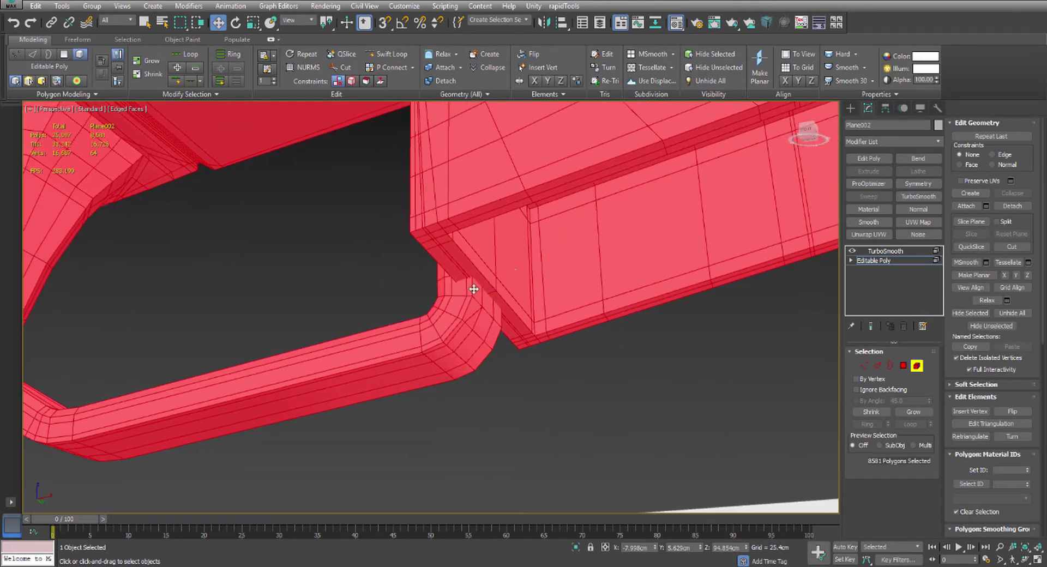
# Inspect a single polygon on the guard's front bend up close and review the surrounding guard geometry
pyautogui.press('4')
pyautogui.click(475, 308)
pyautogui.press('z')
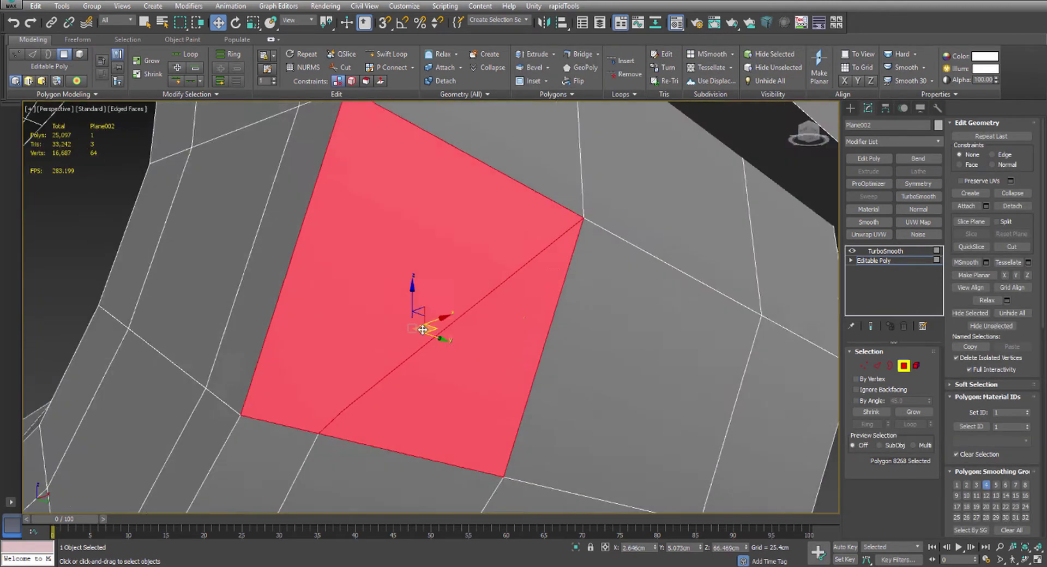
pyautogui.scroll(-6, 422, 330)
pyautogui.keyDown('alt'); pyautogui.moveTo(425, 309); pyautogui.dragTo(489, 282, button='middle'); pyautogui.keyUp('alt')
pyautogui.scroll(-4, 461, 300)
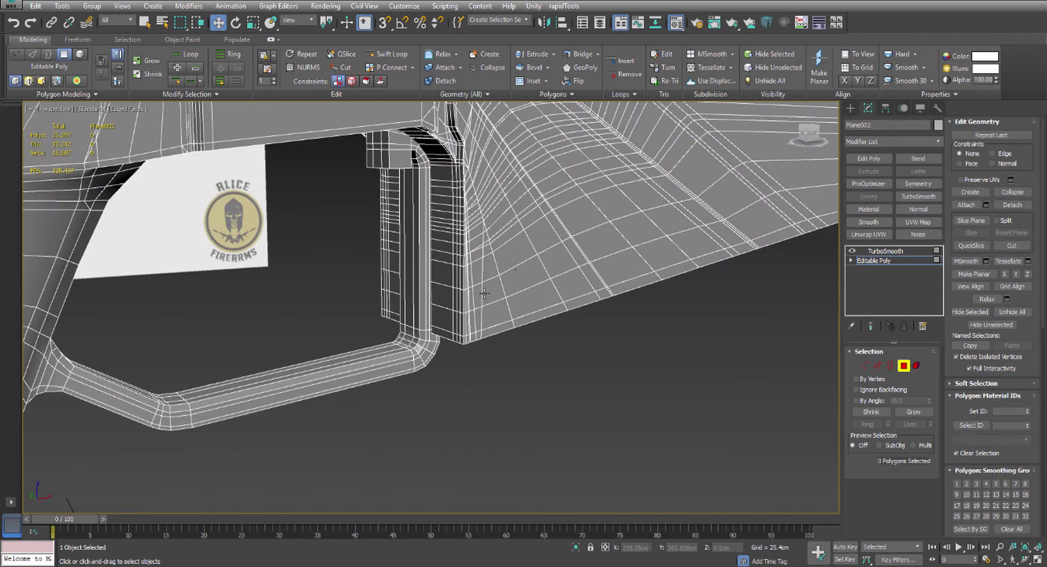
pyautogui.keyDown('alt'); pyautogui.moveTo(485, 295); pyautogui.dragTo(485, 294, button='middle'); pyautogui.keyUp('alt')
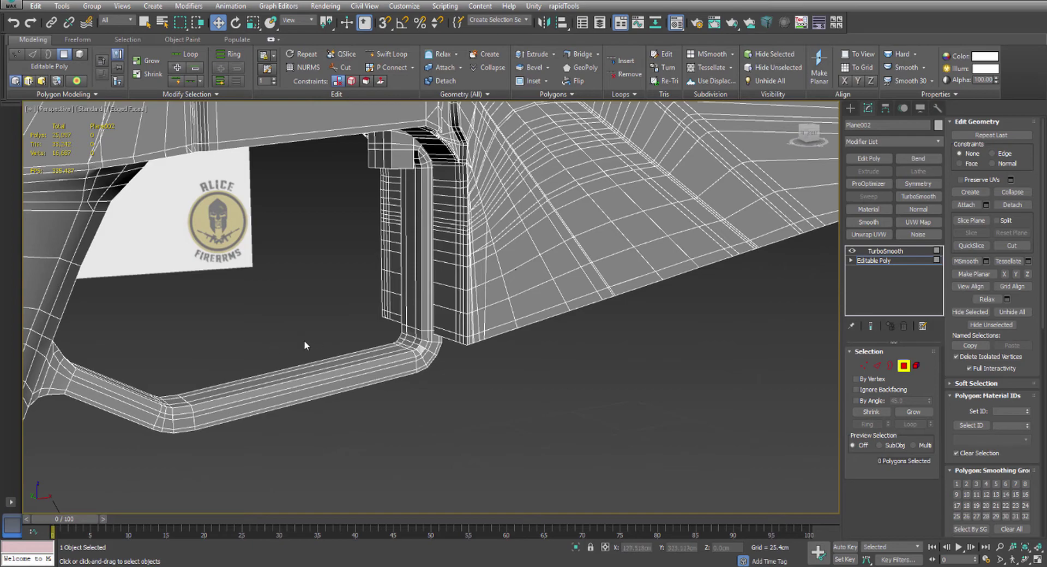
# Select the polygons all around the guard's long straight lower section
pyautogui.moveTo(312, 461); pyautogui.dragTo(314, 459)
pyautogui.keyDown('alt'); pyautogui.moveTo(380, 333); pyautogui.dragTo(288, 330, button='middle'); pyautogui.keyUp('alt')
pyautogui.scroll(5, 218, 350)
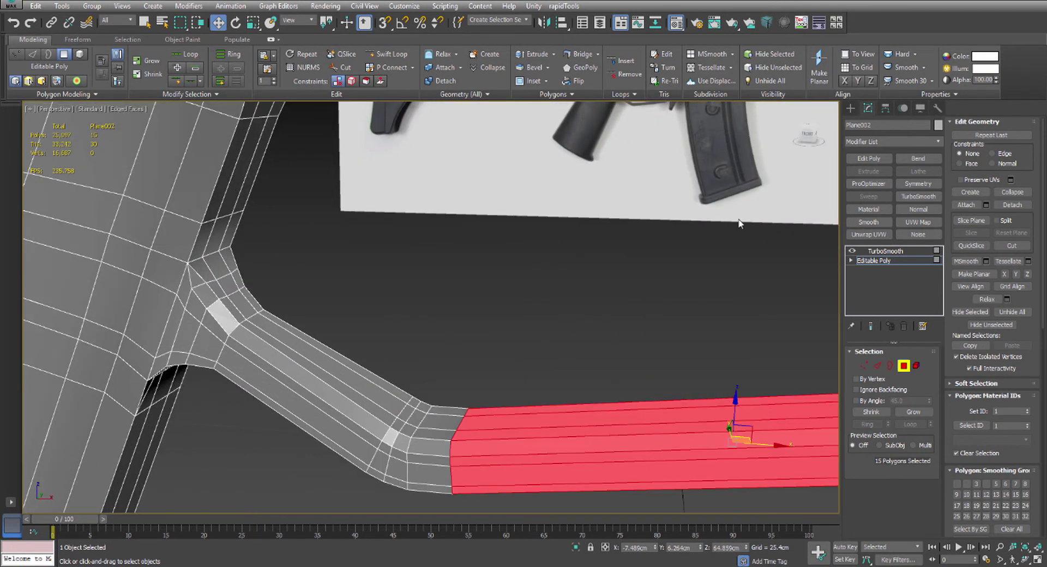
pyautogui.scroll(-5, 645, 230)
pyautogui.keyDown('alt'); pyautogui.moveTo(535, 256); pyautogui.dragTo(485, 292, button='middle'); pyautogui.keyUp('alt')
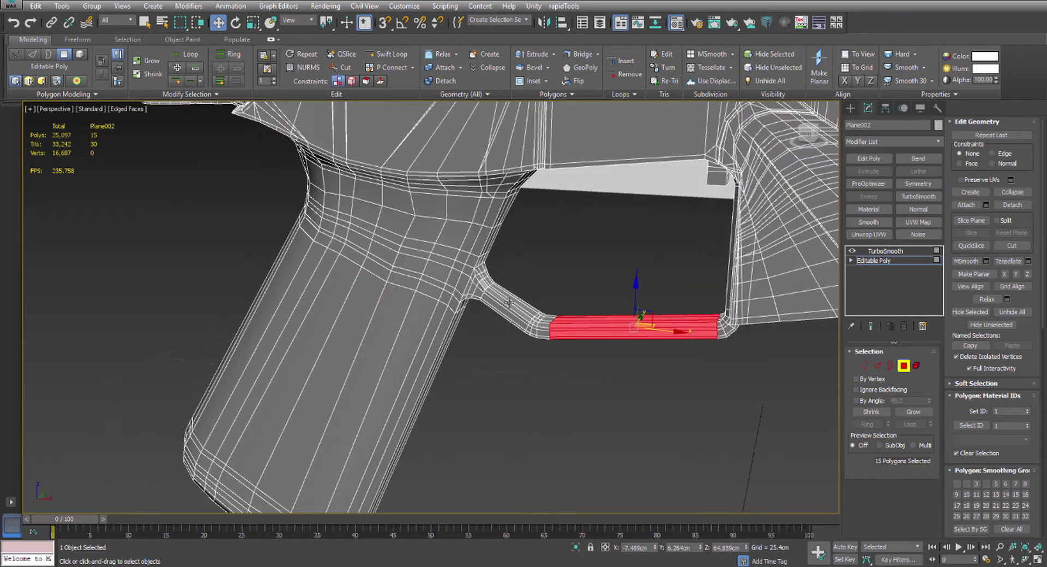
# Split the edge loop around the trigger guard where it meets the grip
pyautogui.scroll(5, 466, 289)
pyautogui.press('2')
pyautogui.click(465, 285)
pyautogui.doubleClick(465, 284)
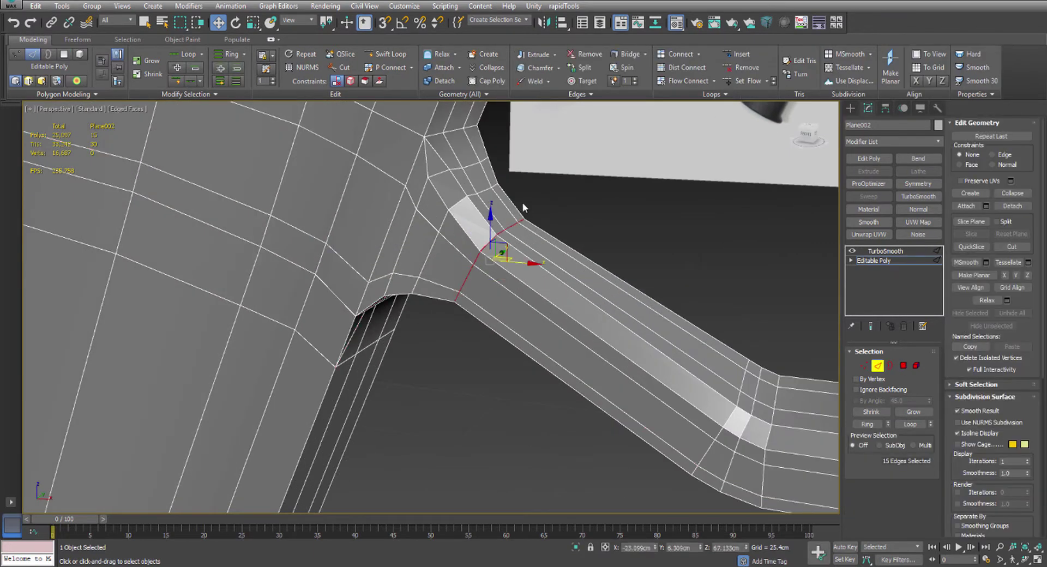
pyautogui.click(584, 71)
pyautogui.moveTo(654, 164); pyautogui.dragTo(503, 210, button='middle')
pyautogui.scroll(-5, 503, 211)
# Select the detached trigger guard as an element and hide all unselected geometry of the rifle body
pyautogui.press('5')
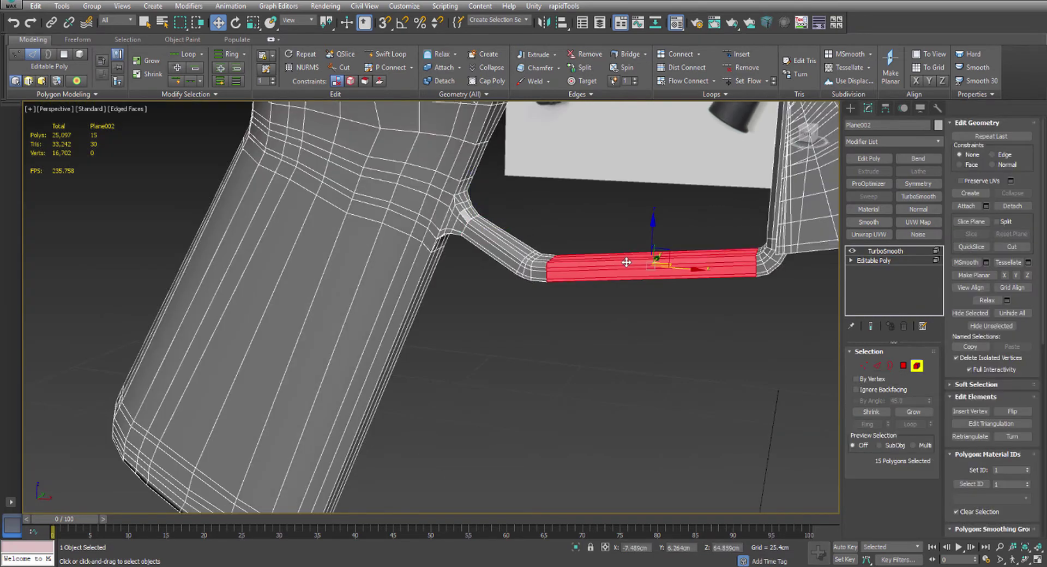
pyautogui.click(626, 262)
pyautogui.moveTo(629, 256); pyautogui.dragTo(674, 274, button='middle')
pyautogui.scroll(-3, 609, 274)
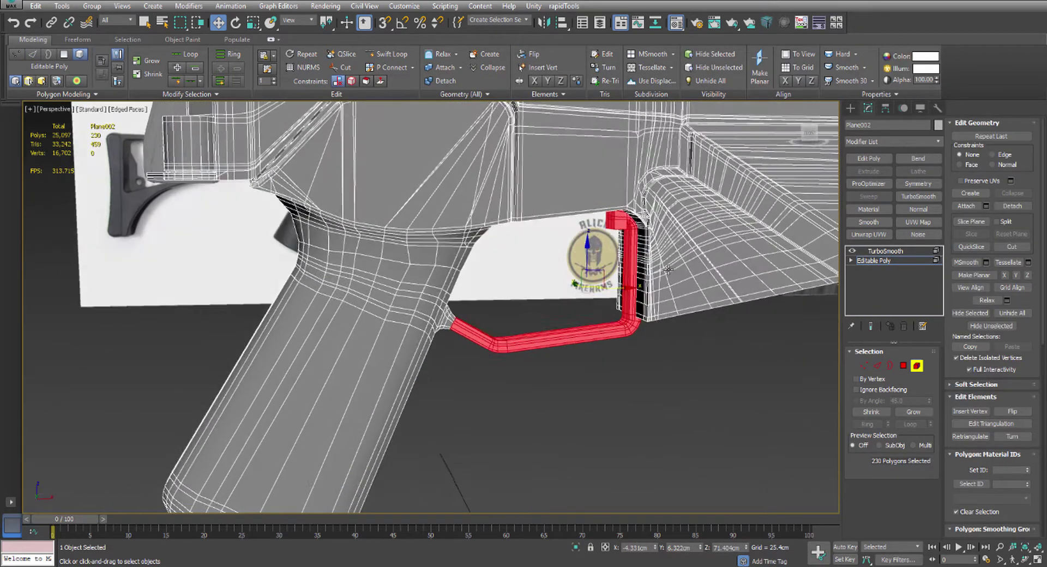
pyautogui.scroll(3, 673, 274)
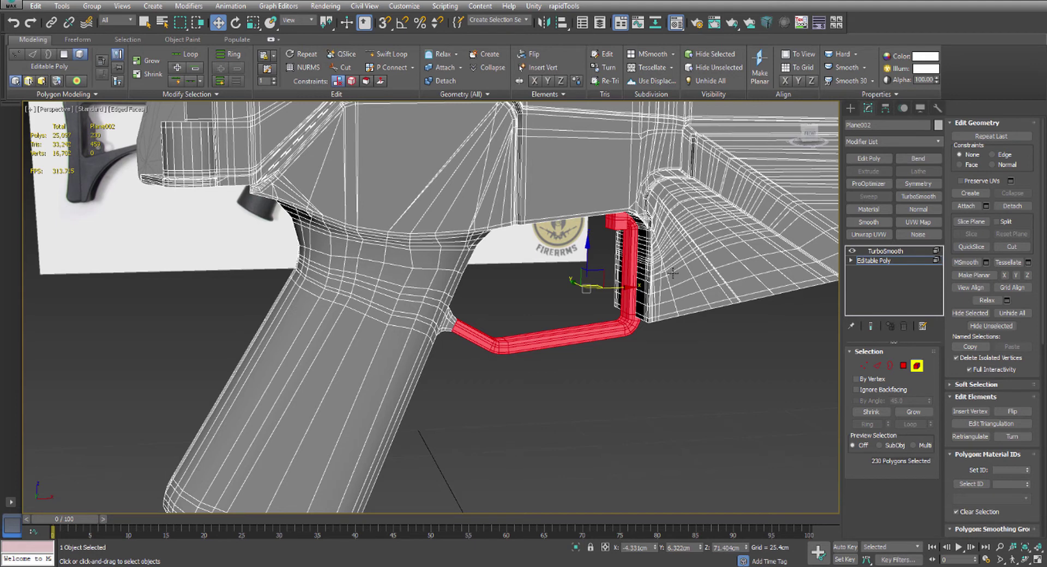
pyautogui.hotkey('alt', 'i')
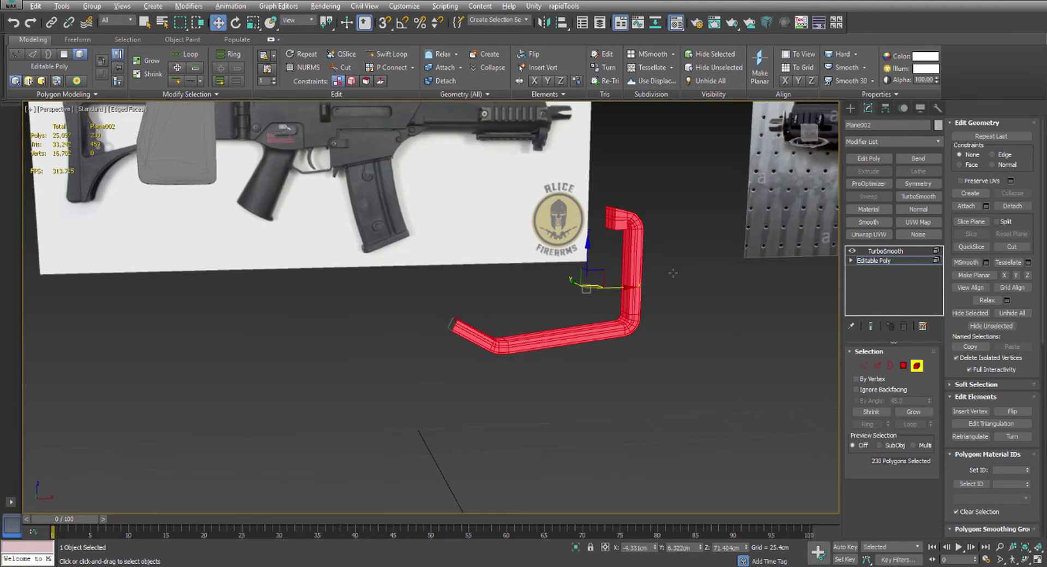
pyautogui.scroll(2, 630, 326)
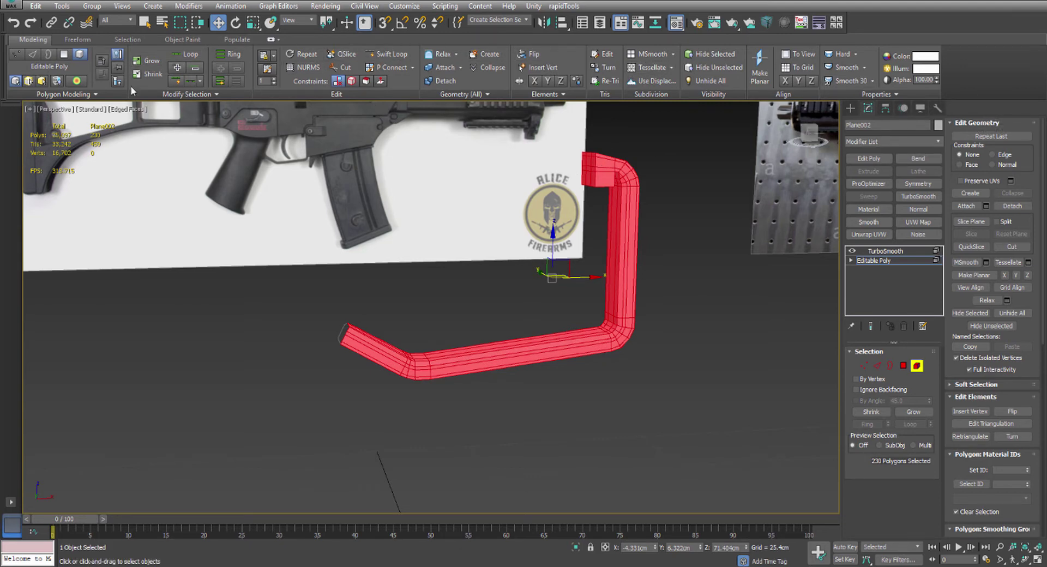
pyautogui.rightClick(628, 208)
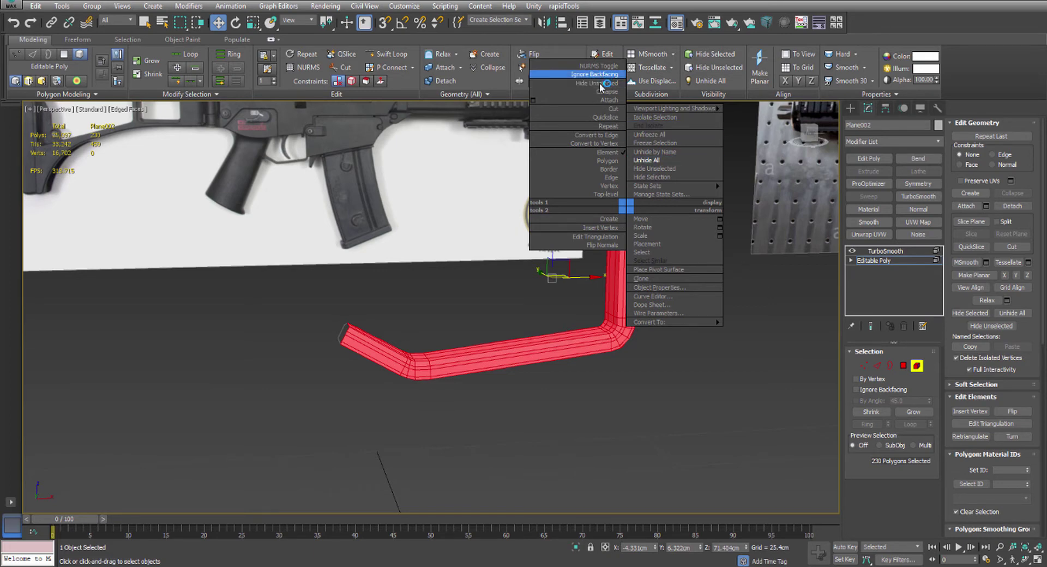
# Continue the edge cut along the outer side of the guard's front bend to the start of its upright section
pyautogui.keyDown('alt'); pyautogui.moveTo(774, 317); pyautogui.dragTo(537, 261, button='middle'); pyautogui.keyUp('alt')
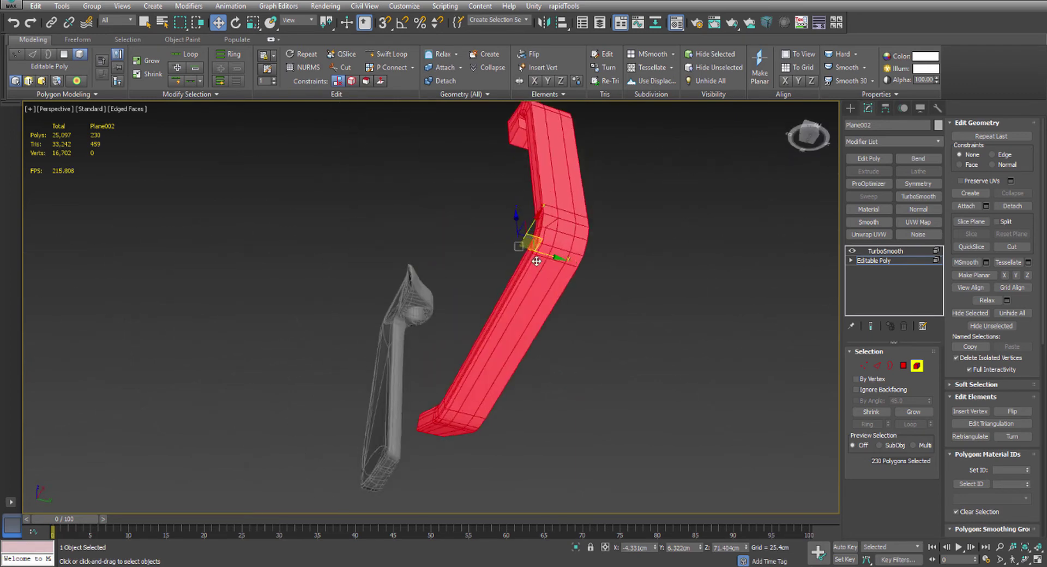
pyautogui.scroll(5, 546, 240)
pyautogui.press('1')
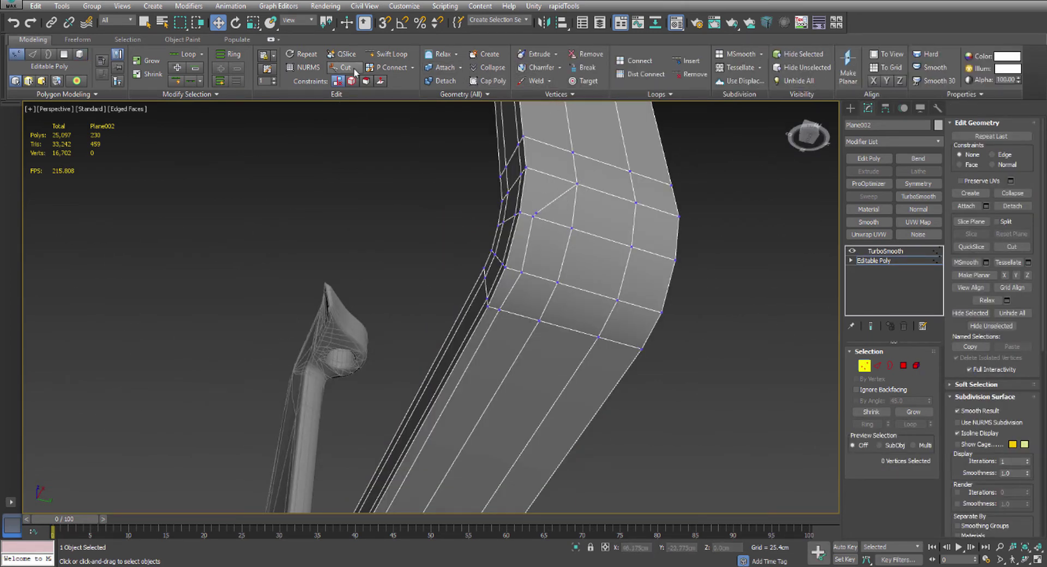
pyautogui.hotkey('alt', 'c')
pyautogui.press('2')
pyautogui.press('w')
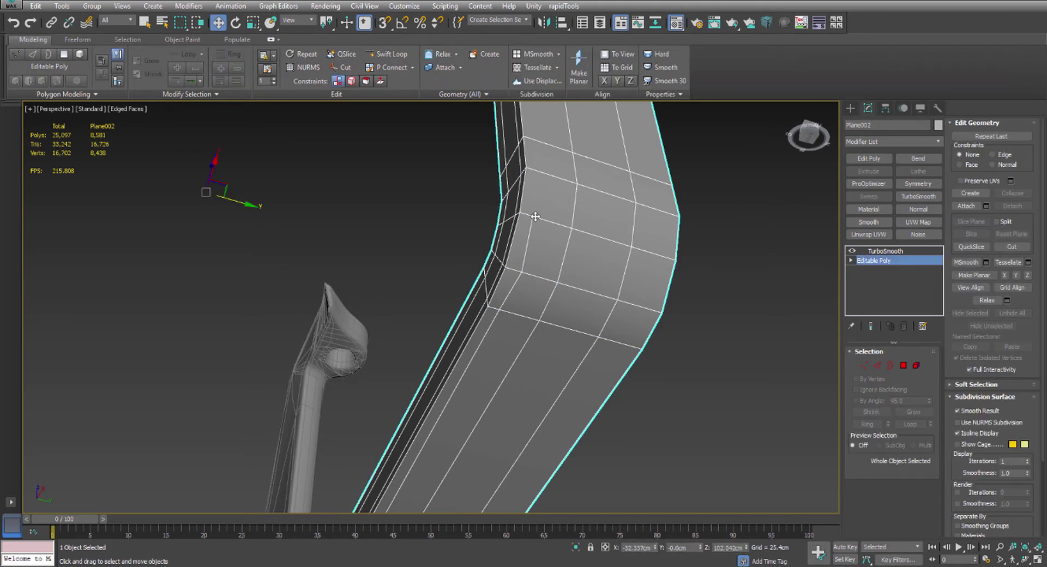
pyautogui.press('1')
pyautogui.click(344, 67)
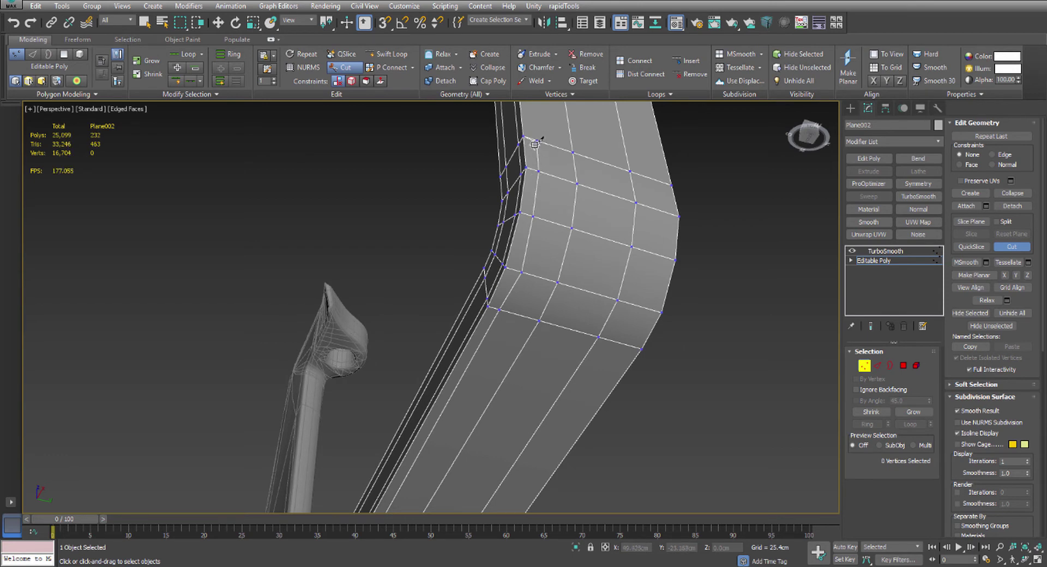
pyautogui.click(536, 143)
# Extend the cut line up the guard's upright section and over its rounded upper bend onto the top face
pyautogui.moveTo(530, 163); pyautogui.dragTo(501, 233, button='middle')
pyautogui.scroll(-2, 500, 234)
pyautogui.moveTo(521, 146); pyautogui.dragTo(520, 234, button='middle')
pyautogui.click(499, 179)
pyautogui.keyDown('alt'); pyautogui.moveTo(500, 179); pyautogui.dragTo(485, 283, button='middle'); pyautogui.keyUp('alt')
pyautogui.scroll(3, 468, 409)
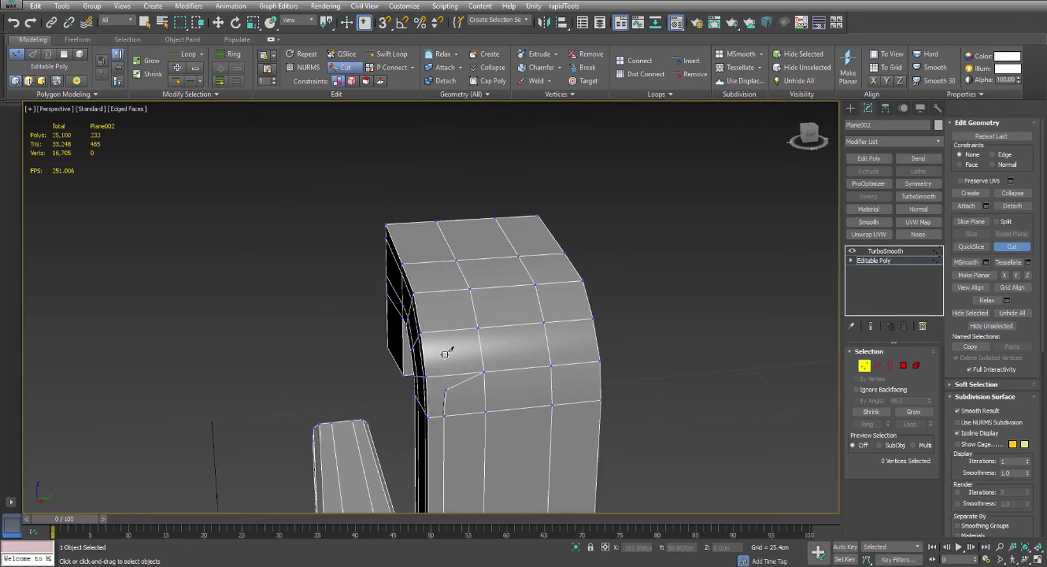
pyautogui.click(428, 331)
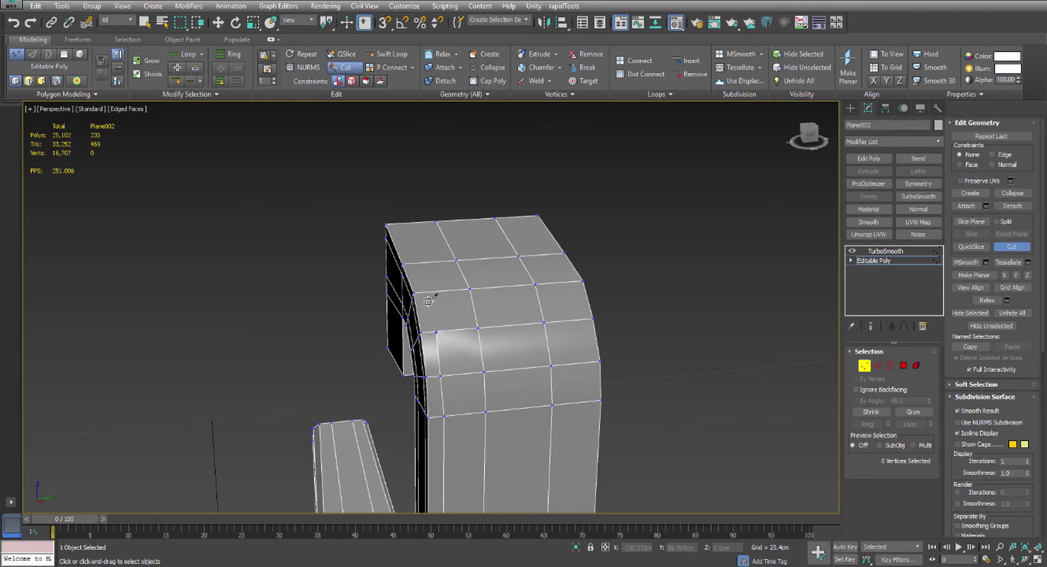
pyautogui.click(416, 263)
# Continue the lengthwise cut over the guard's top face and down the end face of its upper hooked block
pyautogui.scroll(-5, 417, 264)
pyautogui.keyDown('alt'); pyautogui.moveTo(704, 270); pyautogui.dragTo(430, 186, button='middle'); pyautogui.keyUp('alt')
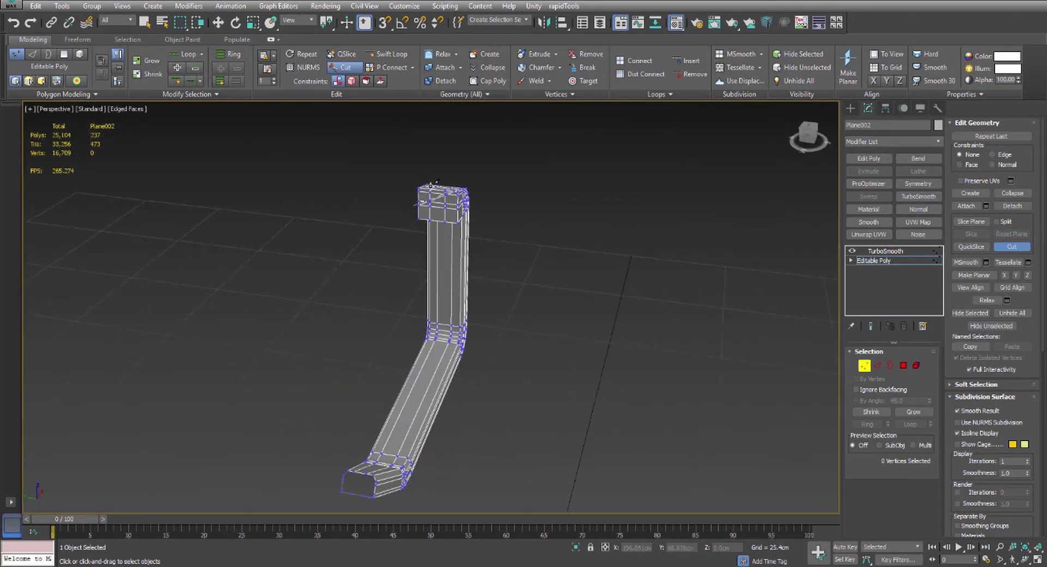
pyautogui.scroll(5, 445, 180)
pyautogui.click(482, 283)
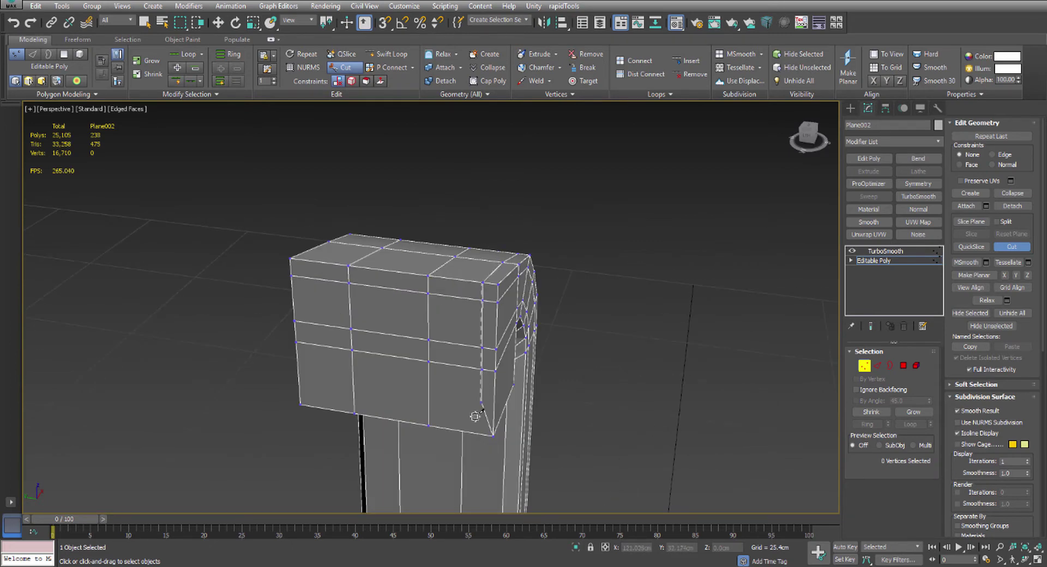
pyautogui.click(478, 432)
# Carry the cut line across the underside of the hooked end block and up its inner face
pyautogui.scroll(-5, 479, 431)
pyautogui.keyDown('alt'); pyautogui.moveTo(478, 431); pyautogui.dragTo(460, 87, button='middle'); pyautogui.keyUp('alt')
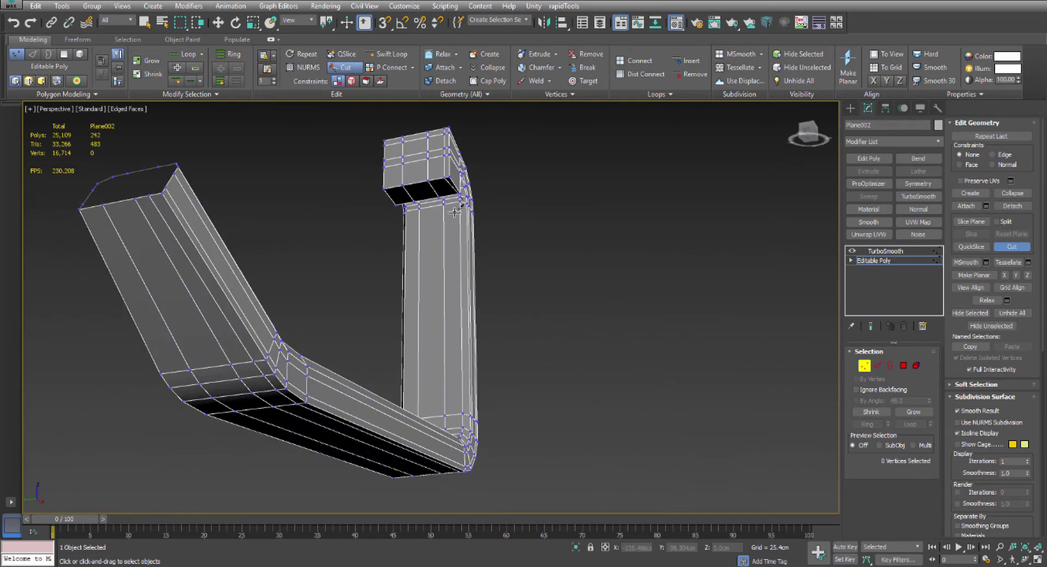
pyautogui.scroll(5, 461, 210)
pyautogui.scroll(-5, 464, 228)
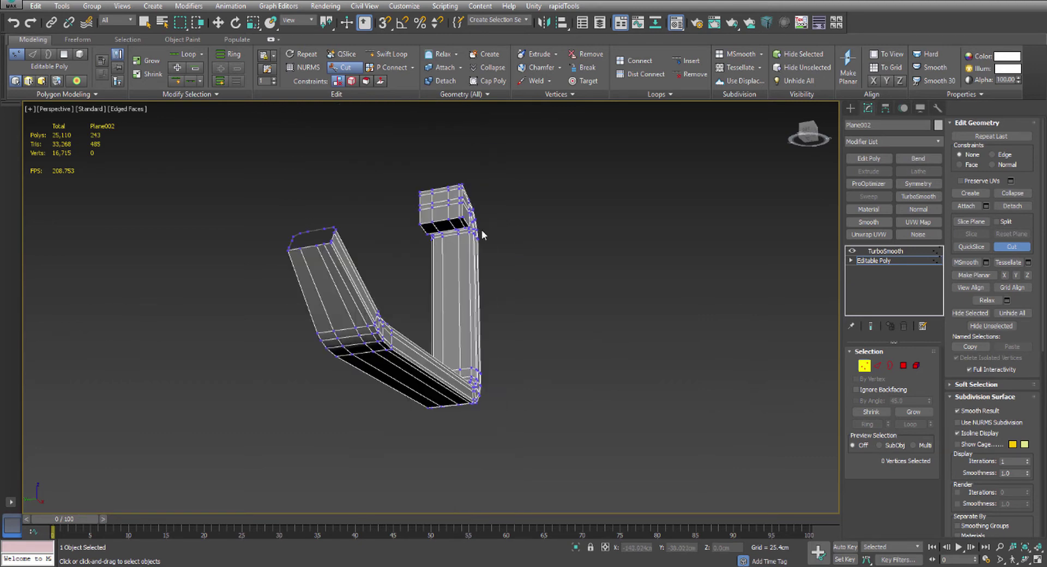
pyautogui.keyDown('alt'); pyautogui.moveTo(483, 232); pyautogui.dragTo(376, 240, button='middle'); pyautogui.keyUp('alt')
pyautogui.scroll(5, 533, 118)
pyautogui.moveTo(532, 120); pyautogui.dragTo(529, 238, button='middle')
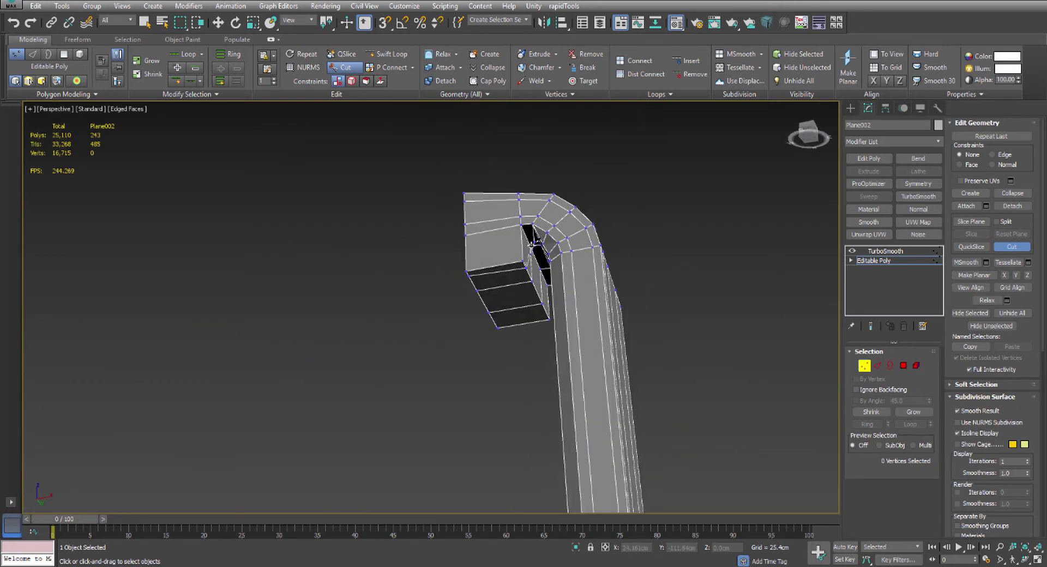
pyautogui.scroll(5, 528, 238)
pyautogui.keyDown('alt'); pyautogui.moveTo(526, 283); pyautogui.dragTo(521, 262, button='middle'); pyautogui.keyUp('alt')
pyautogui.moveTo(521, 262); pyautogui.dragTo(503, 217, button='middle')
pyautogui.click(450, 223)
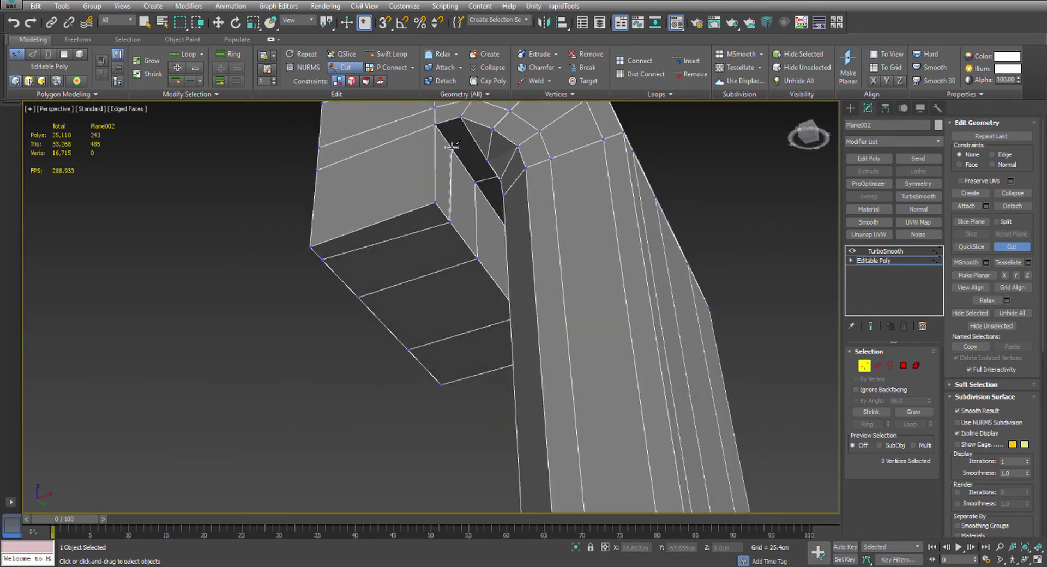
# Undo the misplaced cut in the gap behind the end block and recut across the gap to the inner bend
pyautogui.scroll(-4, 537, 156)
pyautogui.moveTo(496, 139); pyautogui.dragTo(566, 210, button='middle')
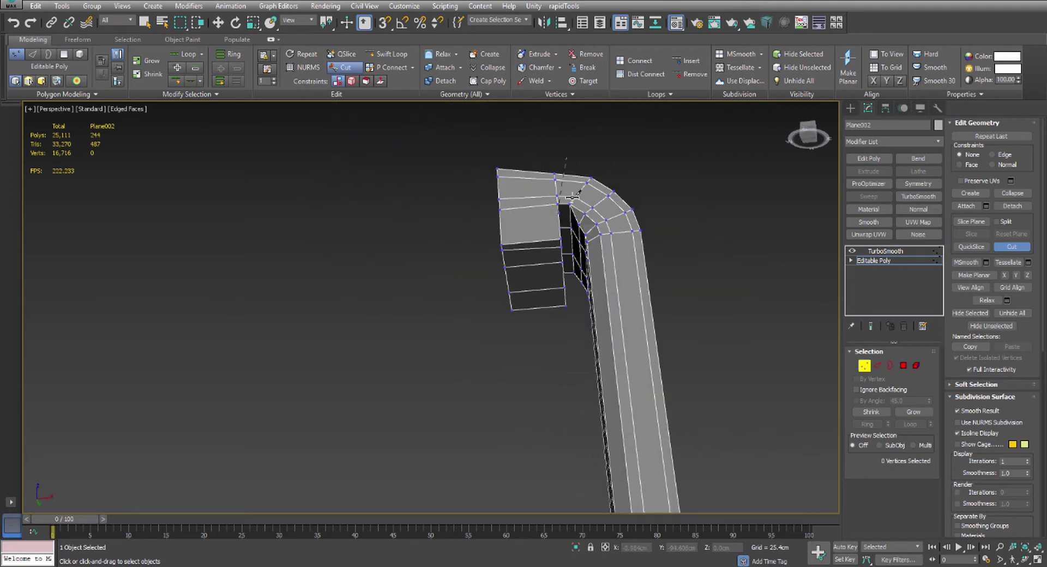
pyautogui.scroll(5, 566, 218)
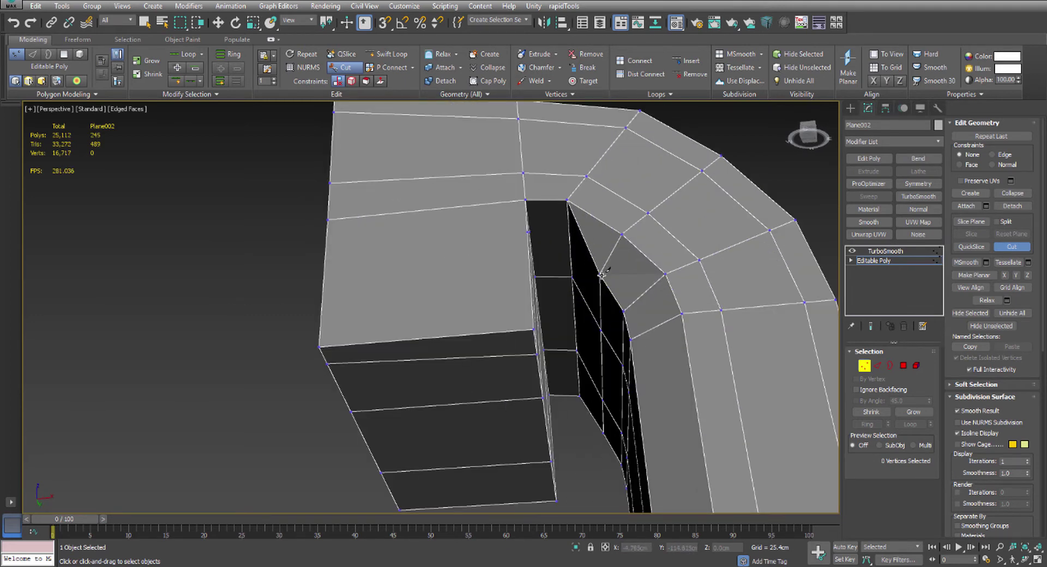
pyautogui.hotkey('ctrl', 'z')
pyautogui.keyDown('alt'); pyautogui.moveTo(548, 259); pyautogui.dragTo(568, 289, button='middle'); pyautogui.keyUp('alt')
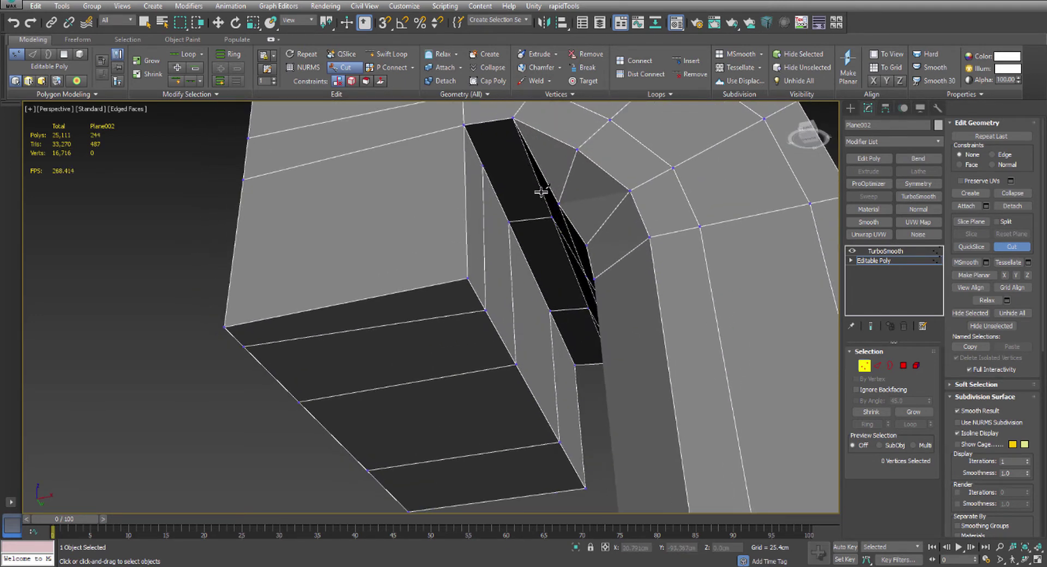
pyautogui.keyDown('alt'); pyautogui.moveTo(559, 209); pyautogui.dragTo(582, 244, button='middle'); pyautogui.keyUp('alt')
pyautogui.click(591, 267)
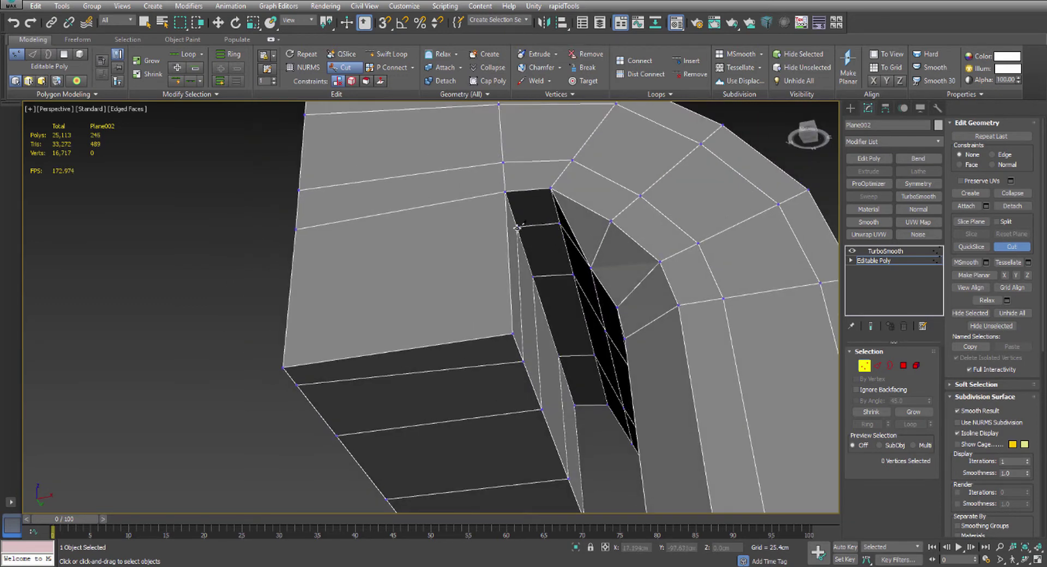
# Insert a Swift Loop support edge lengthwise along the guard, close to the long edge opposite the cut line
pyautogui.scroll(-6, 530, 228)
pyautogui.keyDown('alt'); pyautogui.moveTo(532, 227); pyautogui.dragTo(493, 299, button='middle'); pyautogui.keyUp('alt')
pyautogui.scroll(-4, 499, 306)
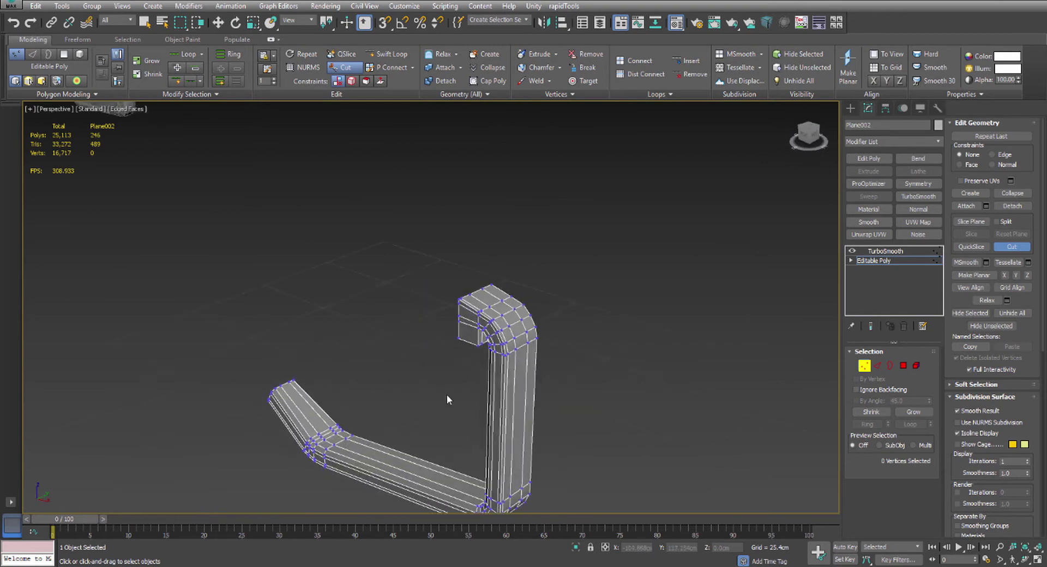
pyautogui.keyDown('alt'); pyautogui.moveTo(447, 395); pyautogui.dragTo(451, 312, button='middle'); pyautogui.keyUp('alt')
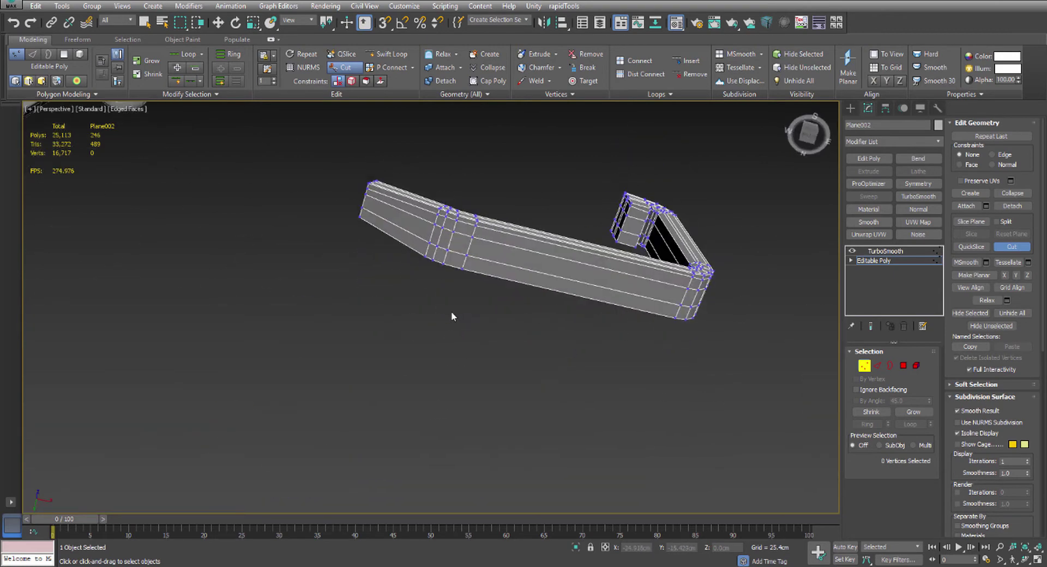
pyautogui.scroll(5, 452, 313)
pyautogui.click(386, 53)
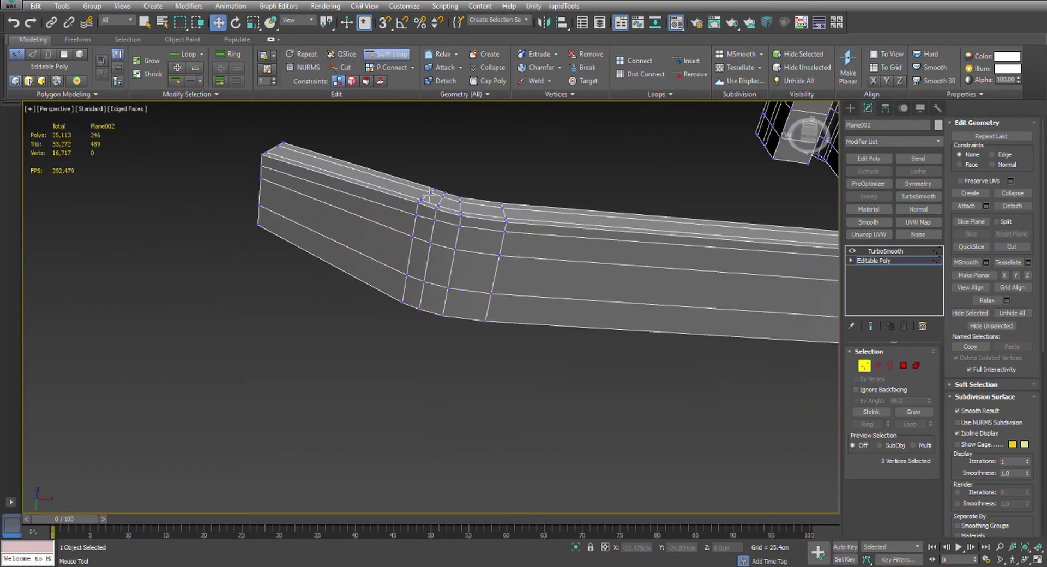
pyautogui.click(488, 313)
pyautogui.scroll(-5, 488, 312)
pyautogui.keyDown('alt'); pyautogui.moveTo(488, 312); pyautogui.dragTo(329, 218, button='middle'); pyautogui.keyUp('alt')
pyautogui.rightClick(434, 208)
pyautogui.scroll(5, 430, 202)
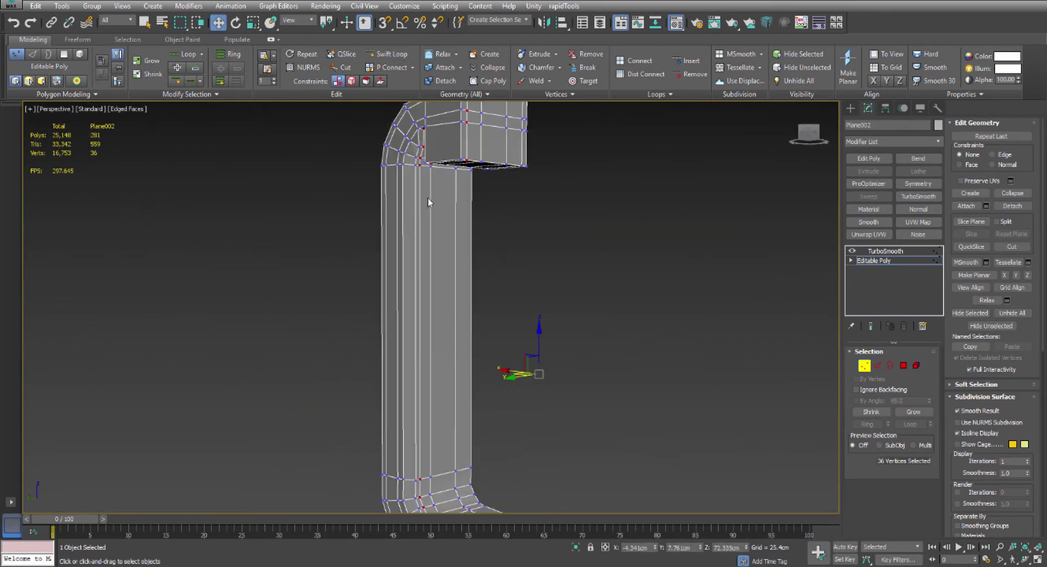
# Switch to edge editing with the new lengthwise support loop selected
pyautogui.keyDown('alt'); pyautogui.moveTo(427, 201); pyautogui.dragTo(407, 213, button='middle'); pyautogui.keyUp('alt')
pyautogui.press('2')
pyautogui.scroll(-5, 524, 268)
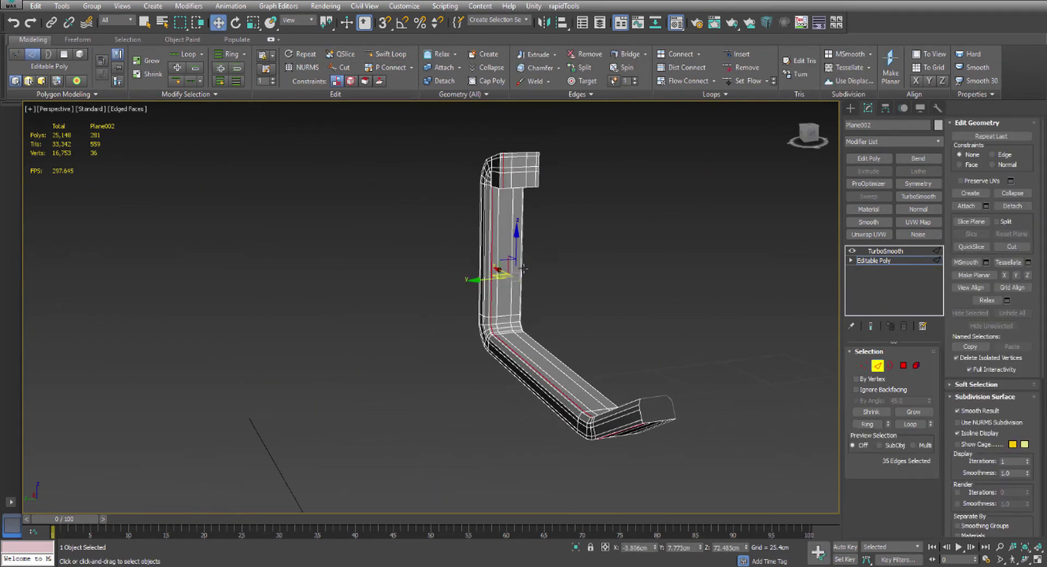
pyautogui.keyDown('alt'); pyautogui.moveTo(524, 269); pyautogui.dragTo(470, 280, button='middle'); pyautogui.keyUp('alt')
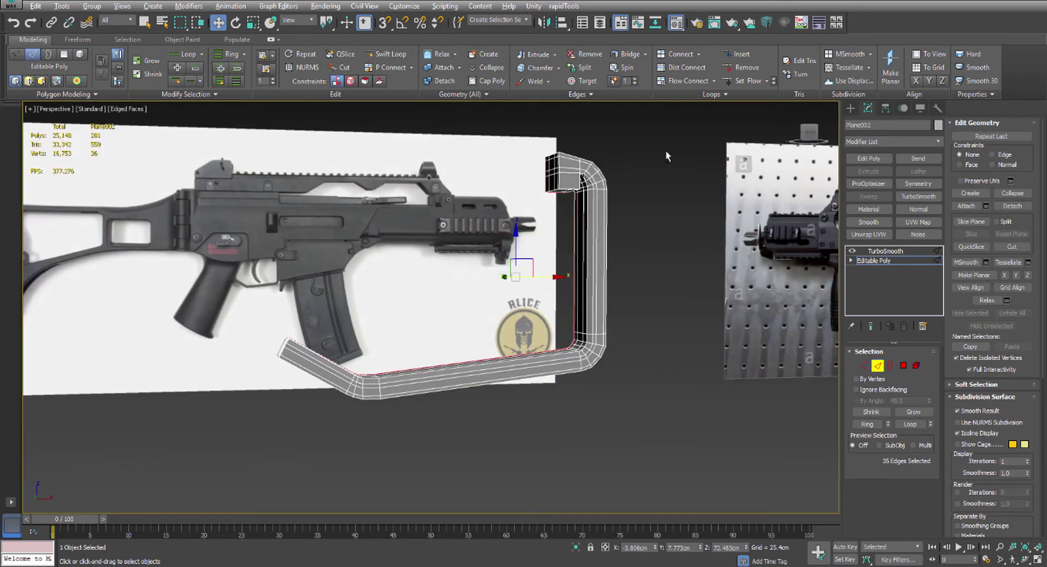
# Compare the guard's profile with the rifle reference in the front view, check the back view, and return to perspective
pyautogui.press('f')
pyautogui.scroll(5, 650, 196)
pyautogui.moveTo(650, 197); pyautogui.dragTo(671, 184, button='middle')
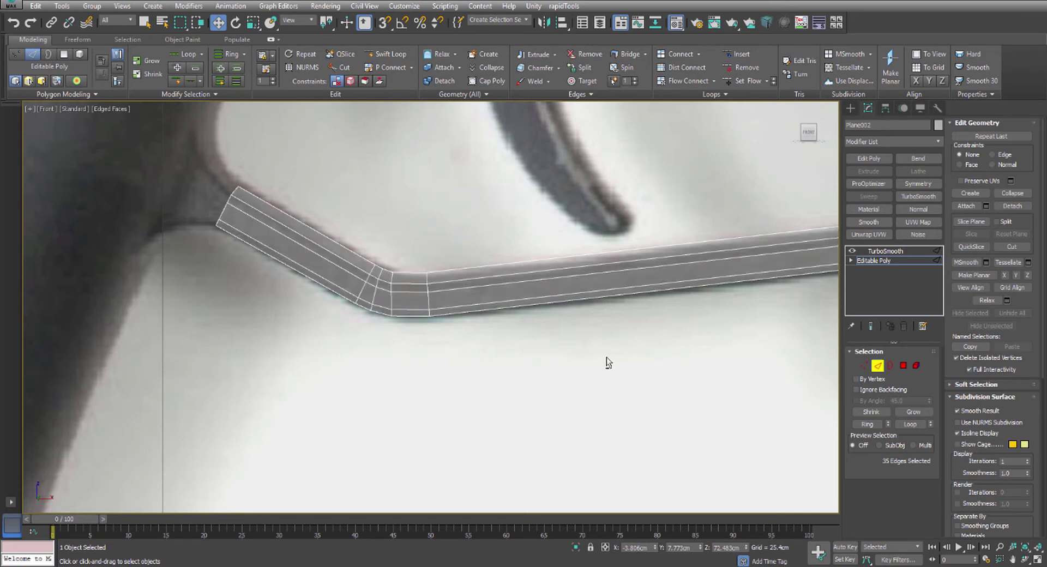
pyautogui.scroll(-6, 687, 279)
pyautogui.moveTo(699, 259); pyautogui.dragTo(431, 342, button='middle')
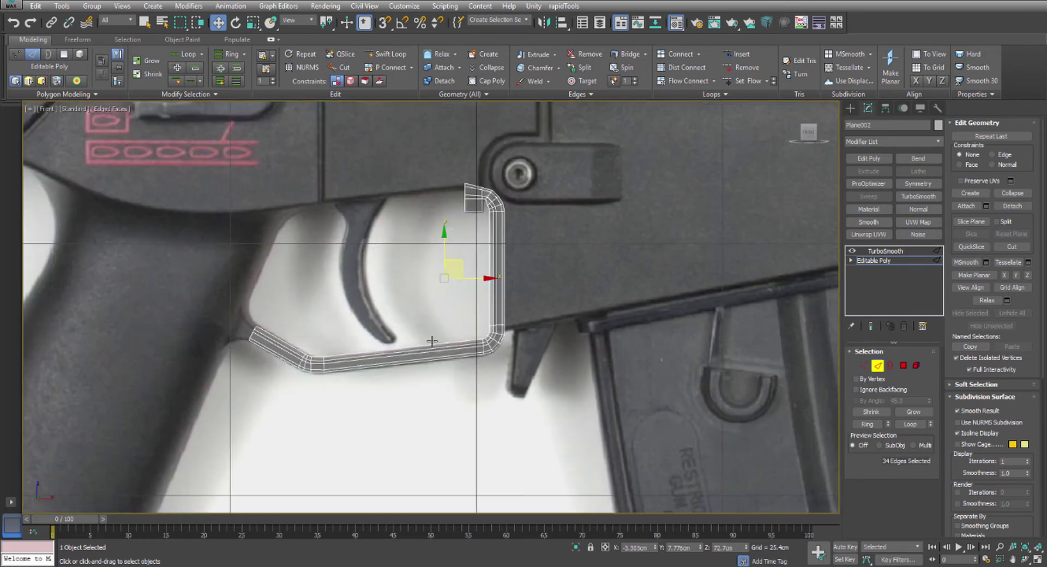
pyautogui.scroll(2, 444, 332)
pyautogui.click(50, 110)
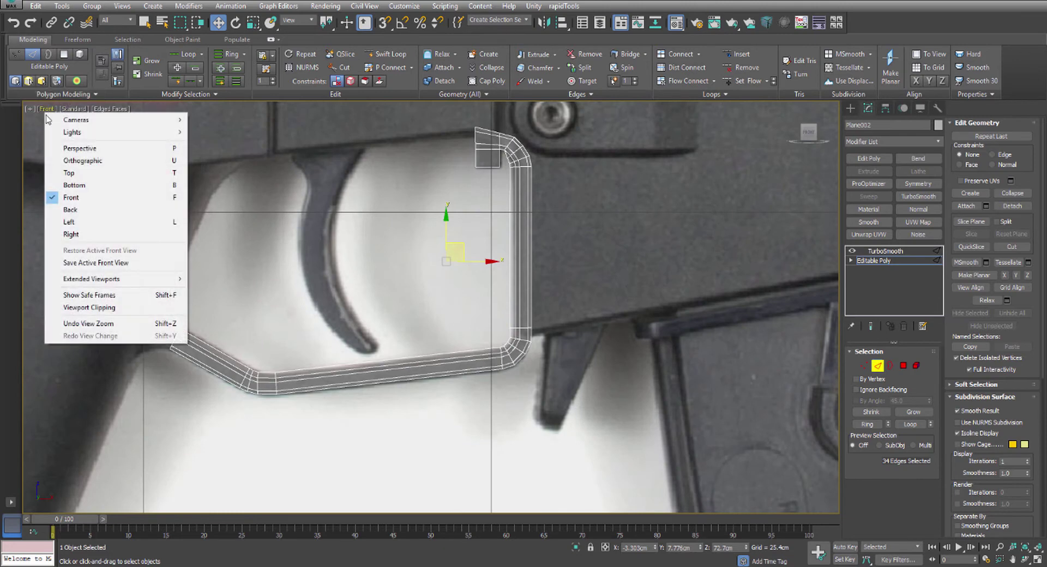
pyautogui.click(95, 210)
pyautogui.moveTo(421, 261); pyautogui.dragTo(479, 246, button='middle')
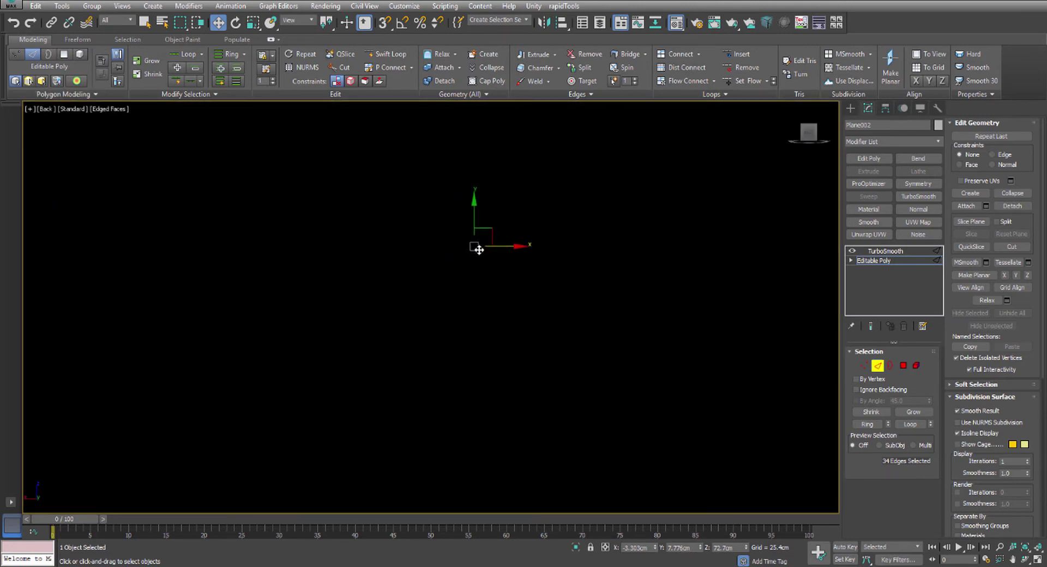
pyautogui.scroll(-8, 512, 259)
pyautogui.hotkey('alt', 'w')
pyautogui.rightClick(630, 392)
pyautogui.hotkey('alt', 'w')
pyautogui.moveTo(440, 325); pyautogui.dragTo(445, 319, button='middle')
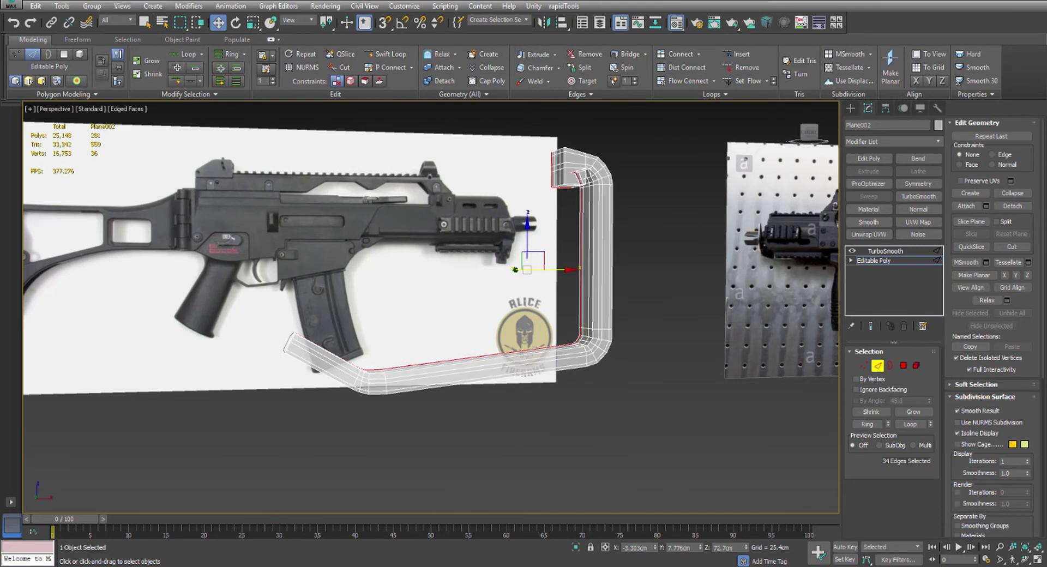
pyautogui.keyDown('alt'); pyautogui.moveTo(432, 376); pyautogui.dragTo(344, 406, button='middle'); pyautogui.keyUp('alt')
pyautogui.keyDown('alt'); pyautogui.moveTo(344, 392); pyautogui.dragTo(395, 369); pyautogui.keyUp('alt')
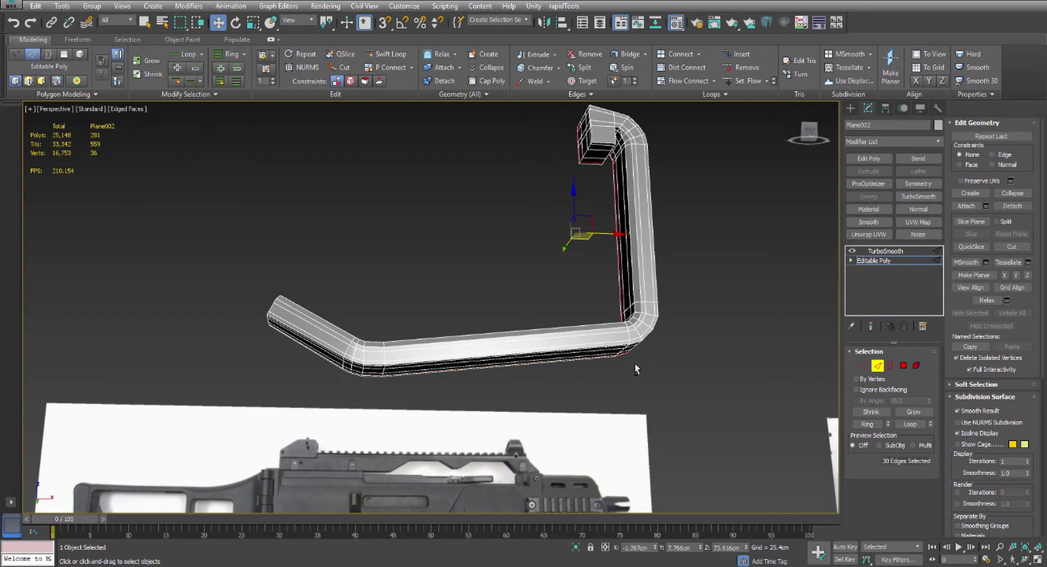
pyautogui.keyDown('alt'); pyautogui.moveTo(635, 368); pyautogui.dragTo(616, 350); pyautogui.keyUp('alt')
pyautogui.keyDown('alt'); pyautogui.moveTo(620, 352); pyautogui.dragTo(659, 349, button='middle'); pyautogui.keyUp('alt')
pyautogui.keyDown('alt'); pyautogui.moveTo(650, 345); pyautogui.dragTo(640, 352); pyautogui.keyUp('alt')
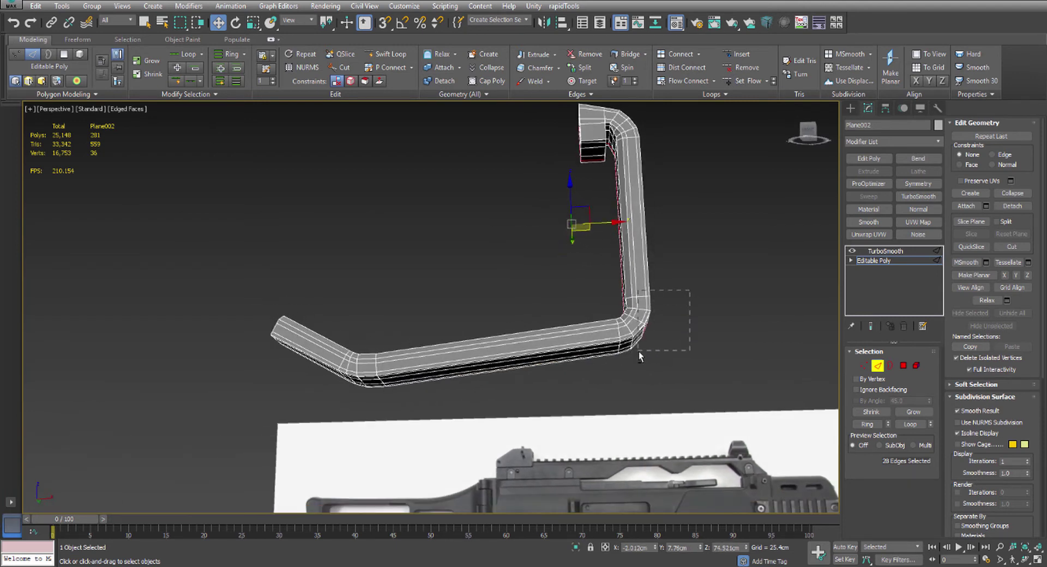
pyautogui.keyDown('alt'); pyautogui.moveTo(639, 352); pyautogui.dragTo(613, 265, button='middle'); pyautogui.keyUp('alt')
pyautogui.keyDown('ctrl'); pyautogui.click(396, 389); pyautogui.keyUp('ctrl')
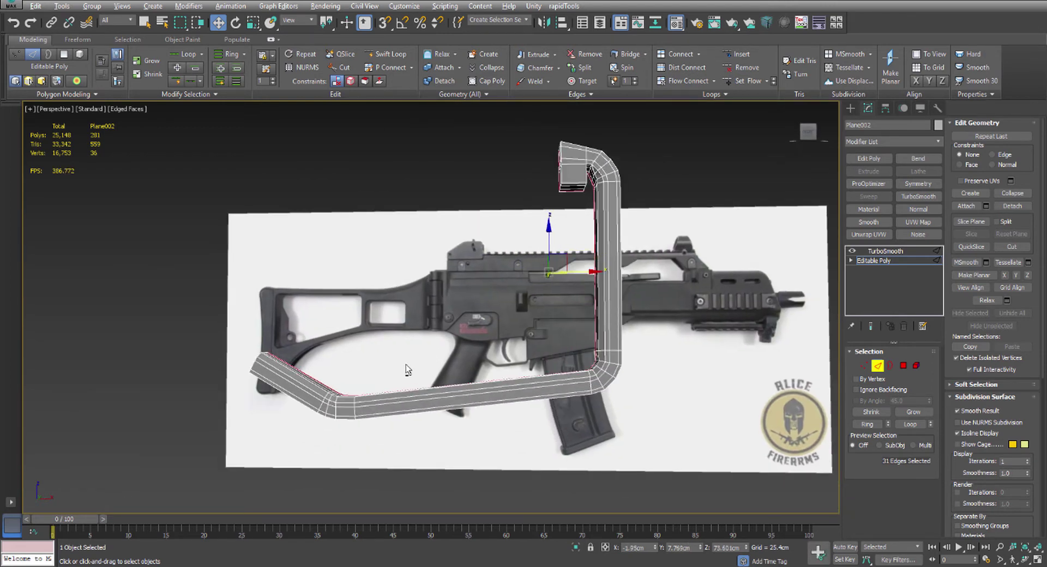
pyautogui.keyDown('alt'); pyautogui.moveTo(406, 364); pyautogui.dragTo(428, 333, button='middle'); pyautogui.keyUp('alt')
pyautogui.keyDown('ctrl'); pyautogui.click(393, 336); pyautogui.keyUp('ctrl')
pyautogui.hotkey('alt', 'x')
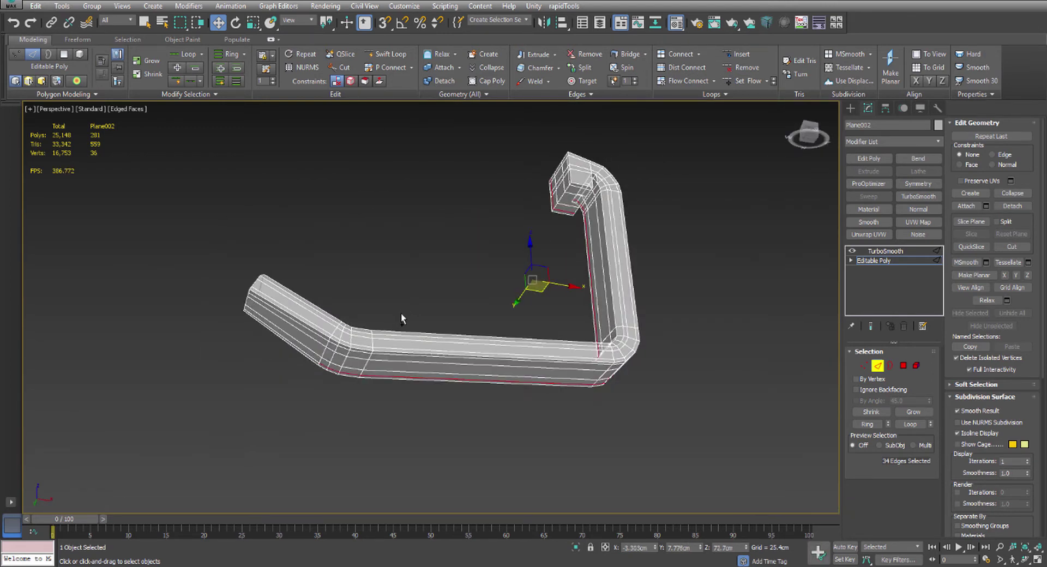
pyautogui.keyDown('ctrl'); pyautogui.click(343, 325); pyautogui.keyUp('ctrl')
pyautogui.keyDown('alt'); pyautogui.moveTo(373, 299); pyautogui.dragTo(366, 361, button='middle'); pyautogui.keyUp('alt')
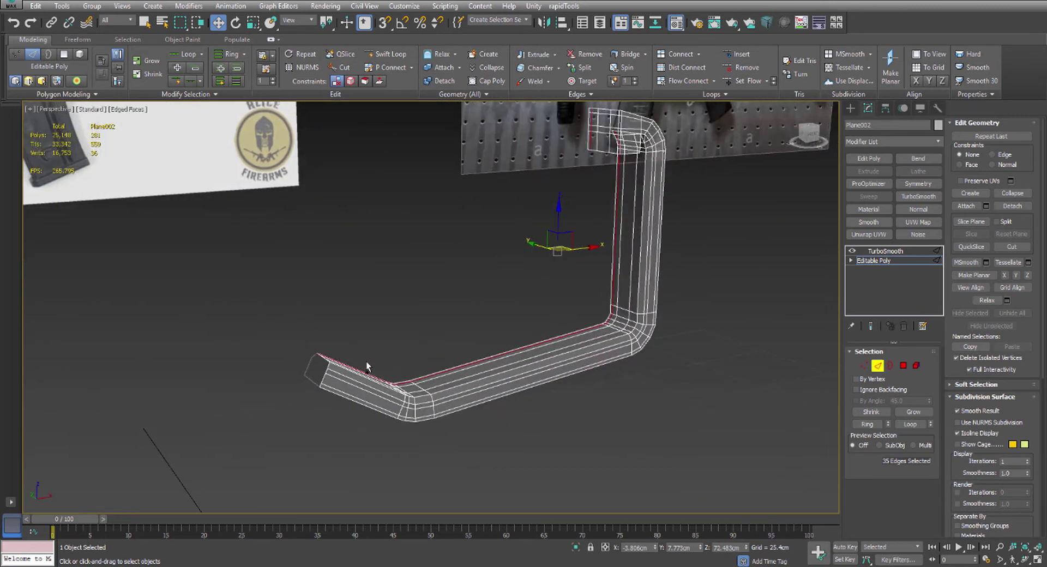
# Make the guard see-through and deselect the support loop's edges along the outside of its lower section, lower bends and upright
pyautogui.hotkey('alt', 'x')
pyautogui.scroll(5, 331, 371)
pyautogui.hotkey('alt', 'x')
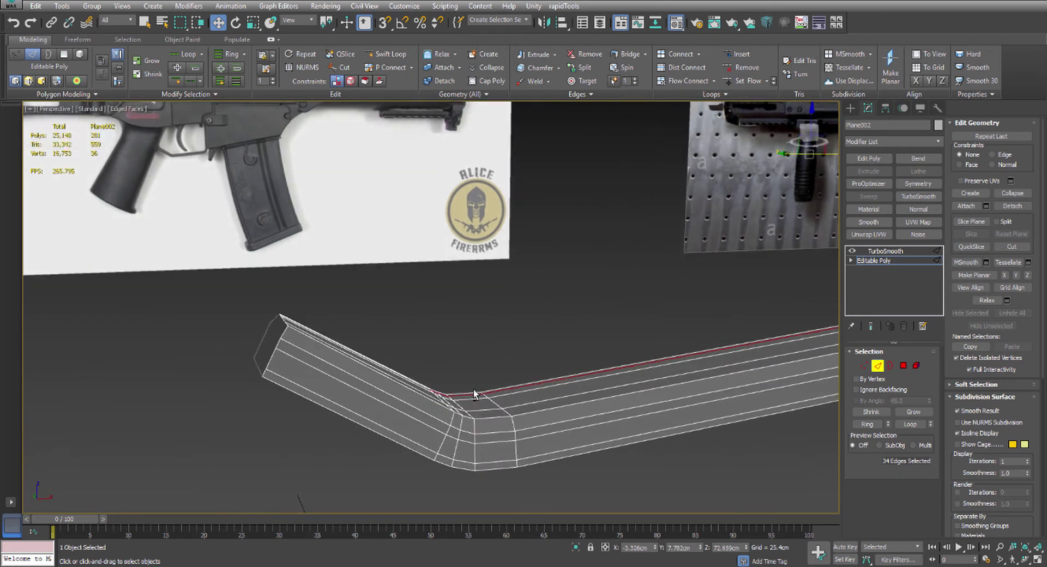
pyautogui.keyDown('alt'); pyautogui.moveTo(325, 337); pyautogui.dragTo(335, 404, button='middle'); pyautogui.keyUp('alt')
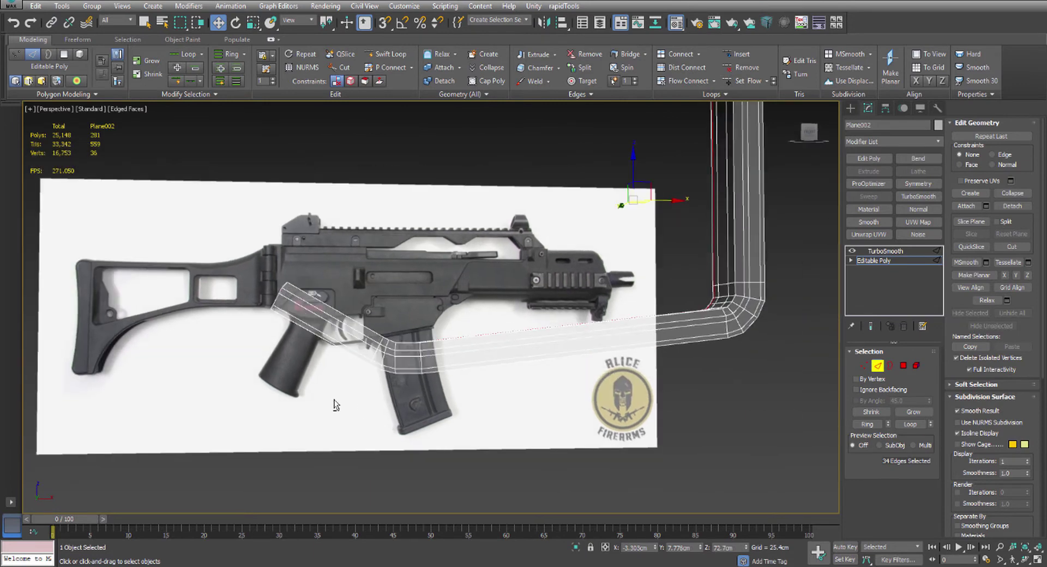
pyautogui.keyDown('alt'); pyautogui.moveTo(445, 361); pyautogui.dragTo(445, 362); pyautogui.keyUp('alt')
pyautogui.keyDown('alt'); pyautogui.moveTo(544, 356); pyautogui.dragTo(545, 355); pyautogui.keyUp('alt')
pyautogui.keyDown('alt'); pyautogui.moveTo(545, 355); pyautogui.dragTo(638, 365, button='middle'); pyautogui.keyUp('alt')
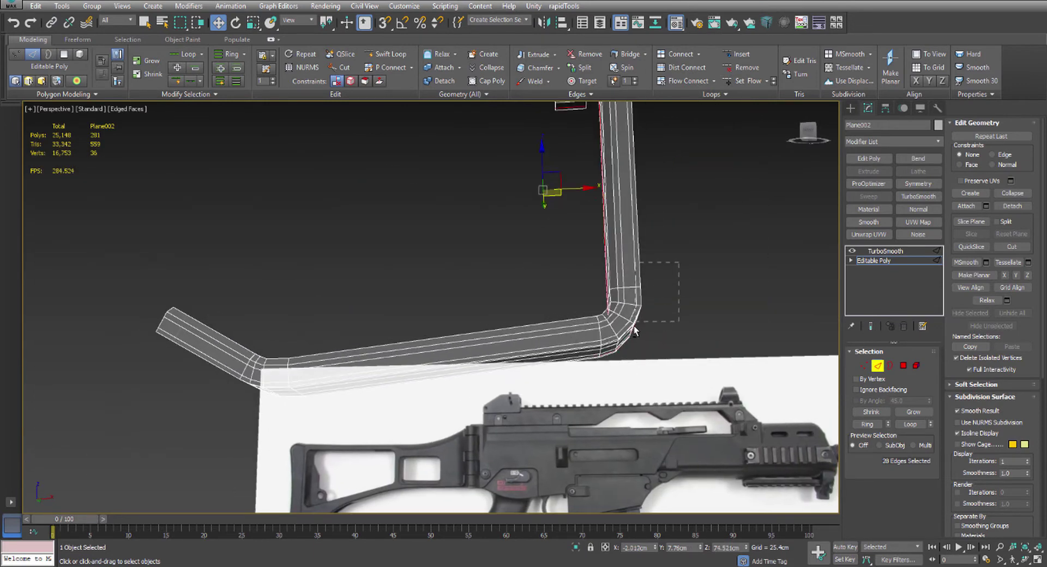
pyautogui.keyDown('alt'); pyautogui.moveTo(633, 330); pyautogui.dragTo(634, 330); pyautogui.keyUp('alt')
pyautogui.keyDown('alt'); pyautogui.moveTo(634, 330); pyautogui.dragTo(591, 247, button='middle'); pyautogui.keyUp('alt')
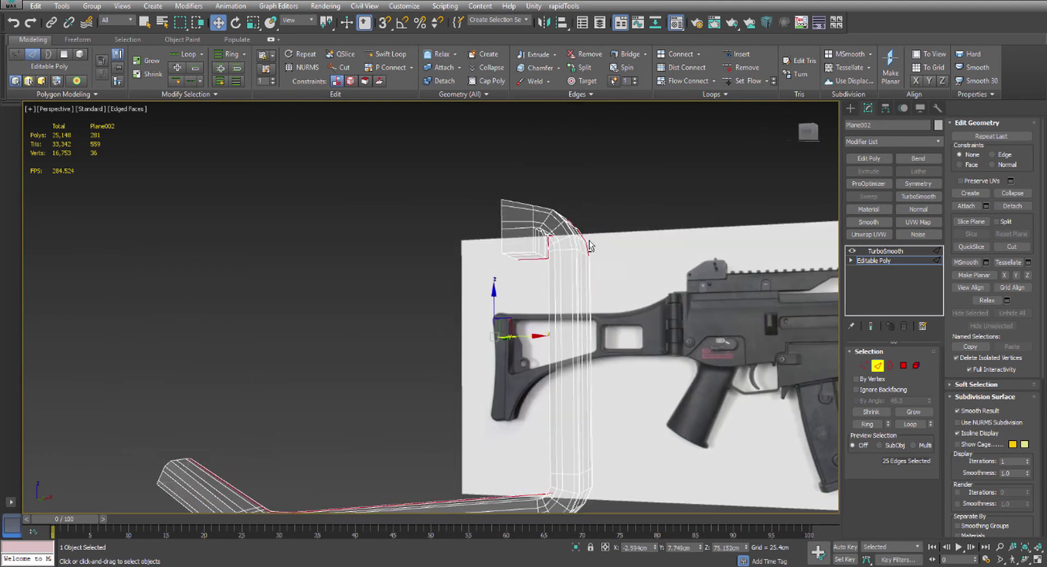
# Deselect the support loop's edges on the outside of the upper bend and on the hooked end block
pyautogui.keyDown('alt'); pyautogui.moveTo(579, 259); pyautogui.dragTo(580, 259); pyautogui.keyUp('alt')
pyautogui.keyDown('alt'); pyautogui.moveTo(580, 259); pyautogui.dragTo(607, 204, button='middle'); pyautogui.keyUp('alt')
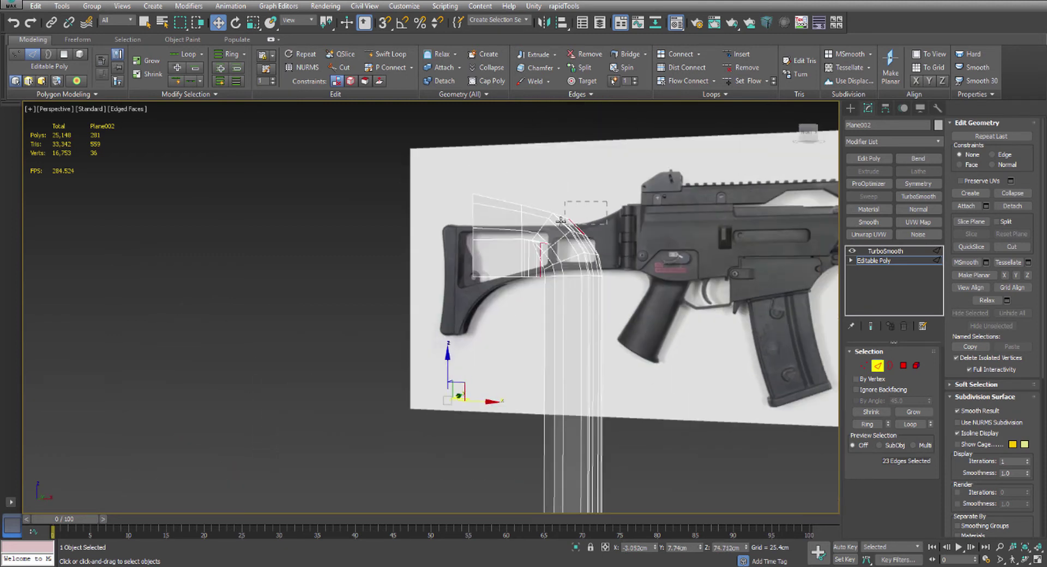
pyautogui.keyDown('alt'); pyautogui.moveTo(561, 221); pyautogui.dragTo(561, 220); pyautogui.keyUp('alt')
pyautogui.keyDown('alt'); pyautogui.moveTo(562, 221); pyautogui.dragTo(594, 196, button='middle'); pyautogui.keyUp('alt')
pyautogui.keyDown('alt'); pyautogui.moveTo(594, 197); pyautogui.dragTo(508, 225); pyautogui.keyUp('alt')
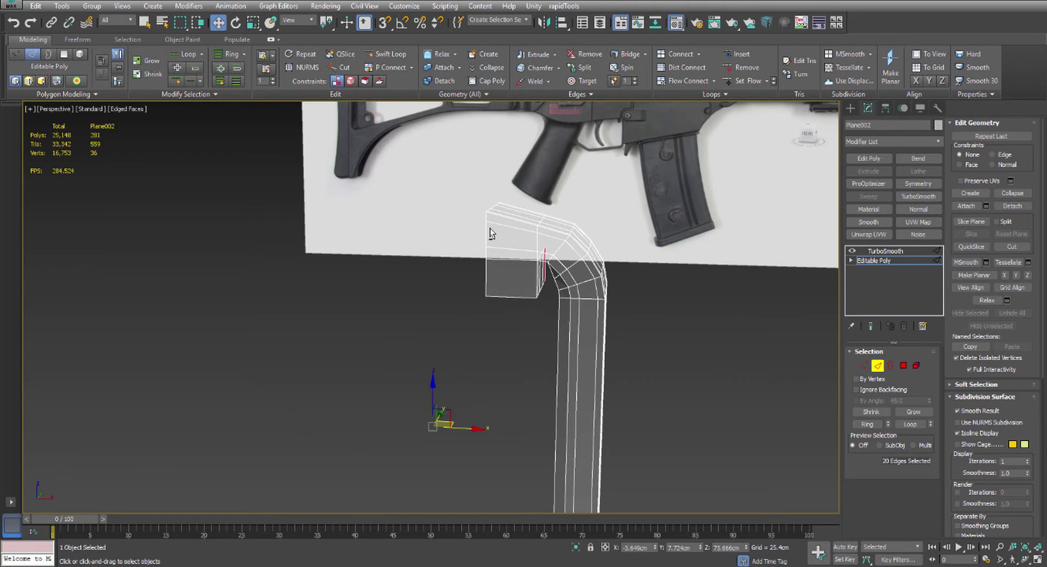
pyautogui.keyDown('alt'); pyautogui.moveTo(529, 312); pyautogui.dragTo(529, 308); pyautogui.keyUp('alt')
pyautogui.keyDown('alt'); pyautogui.moveTo(530, 309); pyautogui.dragTo(536, 284, button='middle'); pyautogui.keyUp('alt')
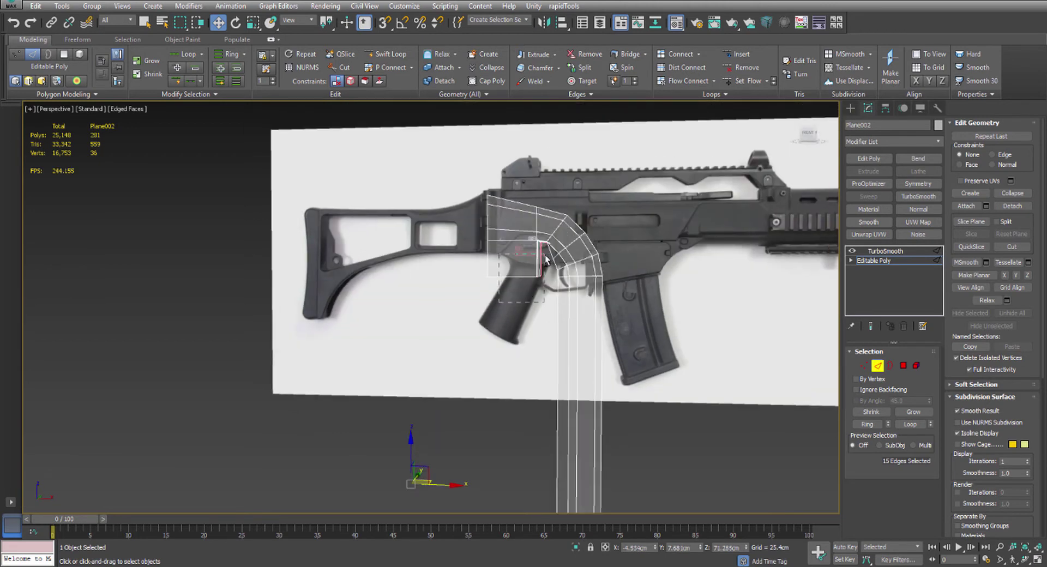
# Deselect the stray edge beside the end block and remove the loop's remaining inner-side edges together with their vertices
pyautogui.keyDown('alt'); pyautogui.moveTo(546, 256); pyautogui.dragTo(546, 256); pyautogui.keyUp('alt')
pyautogui.moveTo(546, 256)
pyautogui.keyDown('alt'); pyautogui.mouseDown(button='middle')
pyautogui.moveTo(548, 243)
pyautogui.moveTo(547, 265)
pyautogui.mouseUp(button='middle'); pyautogui.keyUp('alt')
pyautogui.scroll(5, 539, 256)
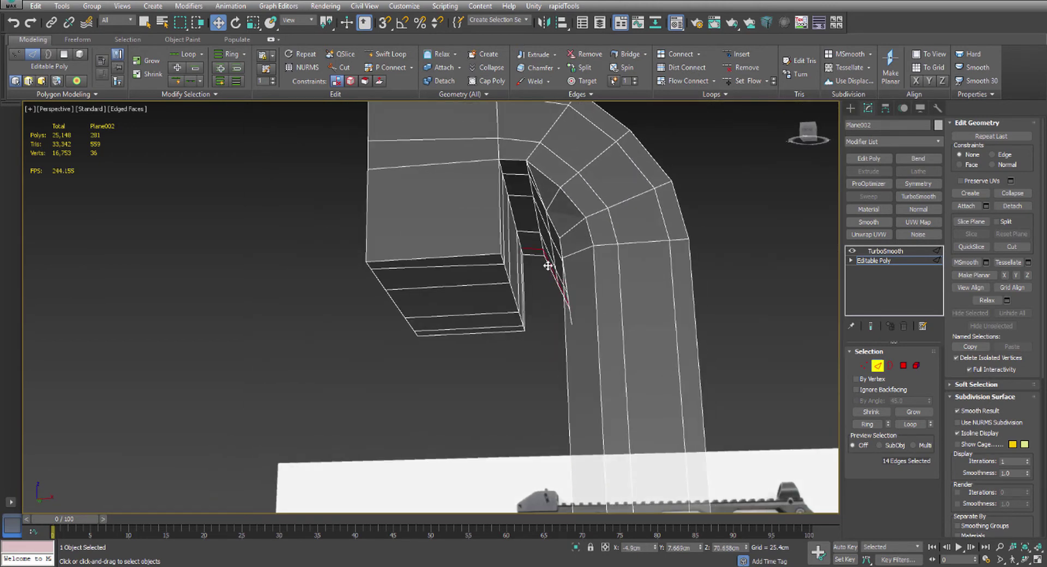
pyautogui.hotkey('ctrl', 'BackSpace')
pyautogui.scroll(-10, 523, 237)
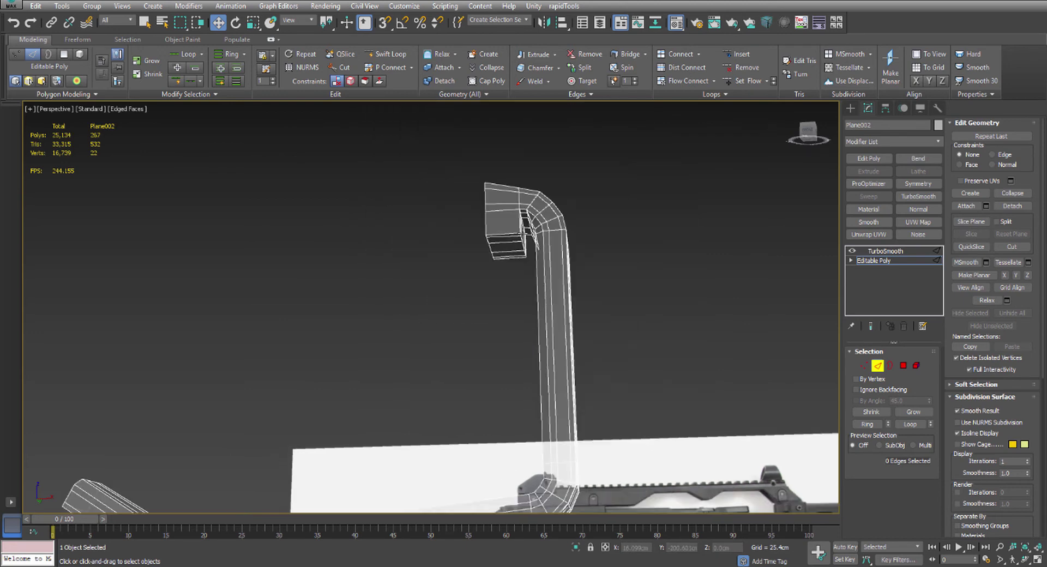
# Cut a connecting edge across the gap's underside, joining the end block's upper corner vertex to the upper bend
pyautogui.keyDown('alt'); pyautogui.moveTo(397, 240); pyautogui.dragTo(594, 232, button='middle'); pyautogui.keyUp('alt')
pyautogui.scroll(5, 473, 231)
pyautogui.scroll(4, 540, 207)
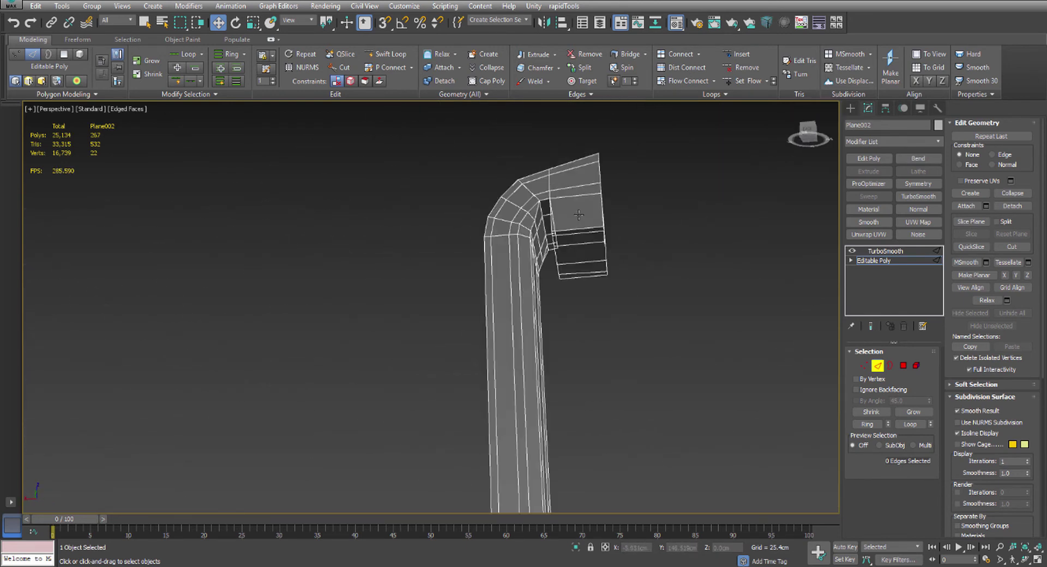
pyautogui.keyDown('alt'); pyautogui.moveTo(540, 207); pyautogui.dragTo(557, 183, button='middle'); pyautogui.keyUp('alt')
pyautogui.scroll(4, 559, 178)
pyautogui.press('1')
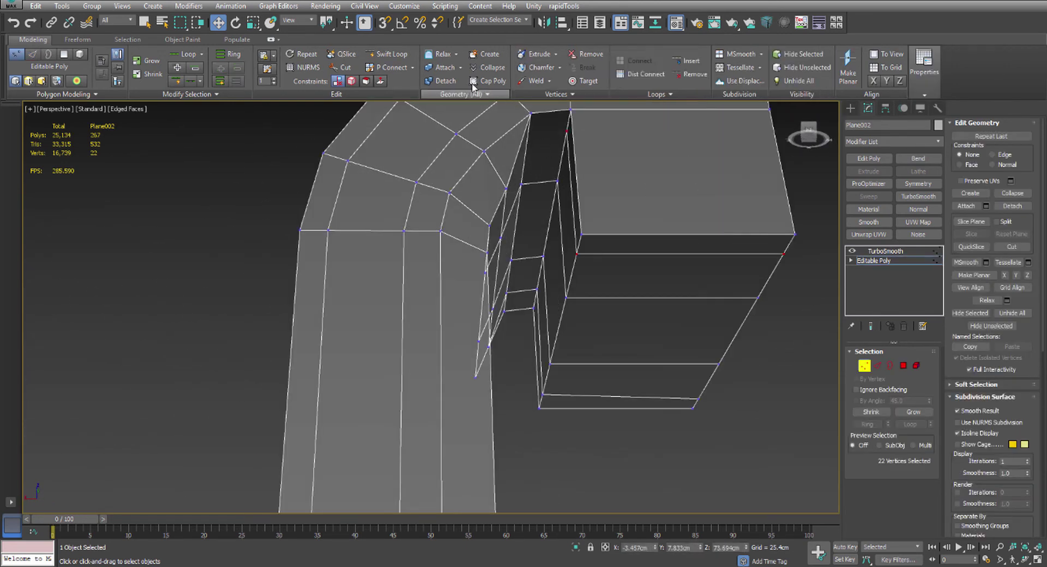
pyautogui.hotkey('alt', 'c')
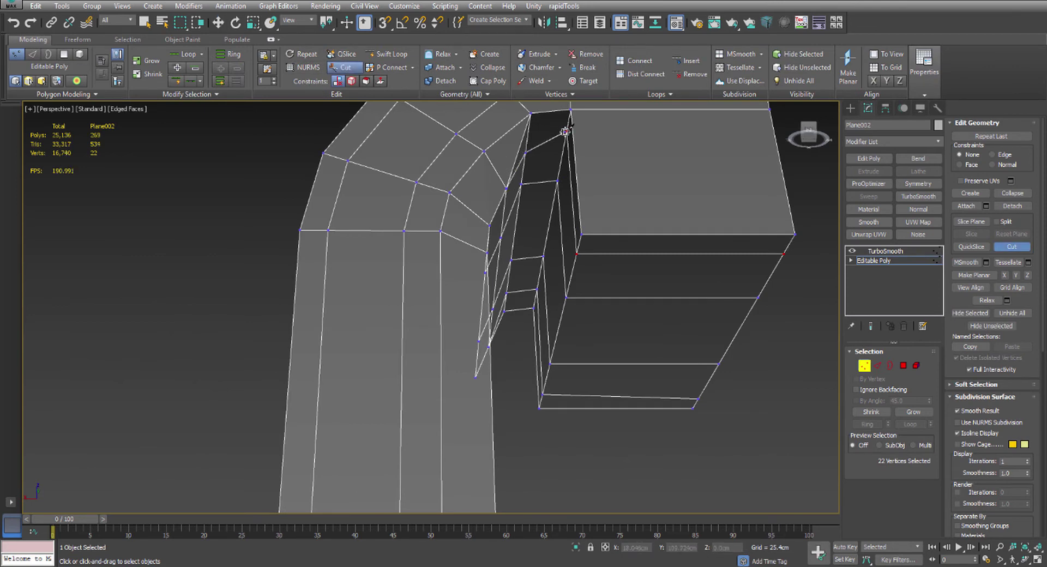
# Add Swift Loop support loops near both ends of the hooked end block and across the gap beside the upper bend
pyautogui.scroll(-5, 480, 311)
pyautogui.hotkey('shift', 'alt', 'w')
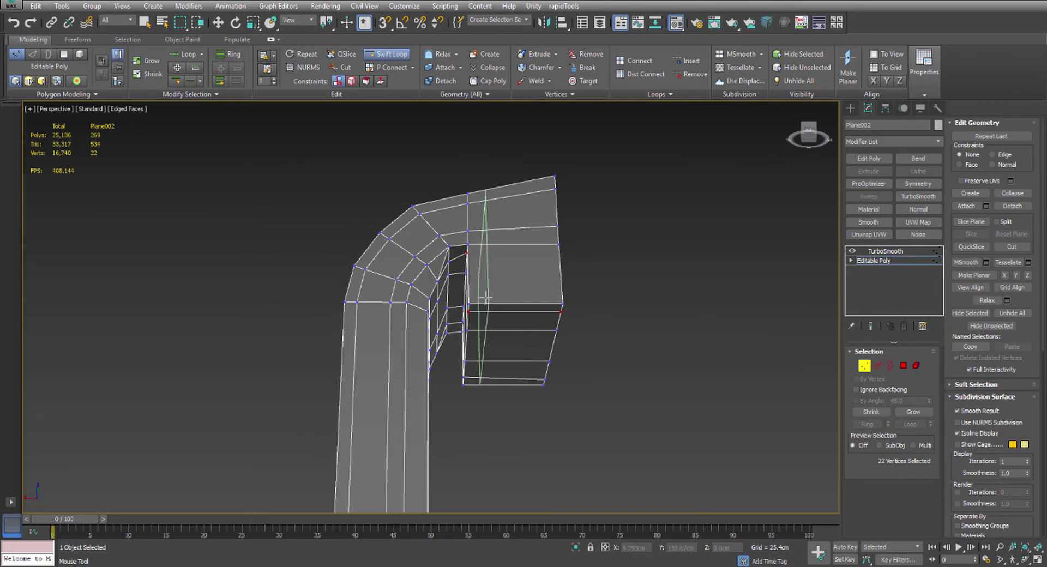
pyautogui.click(479, 284)
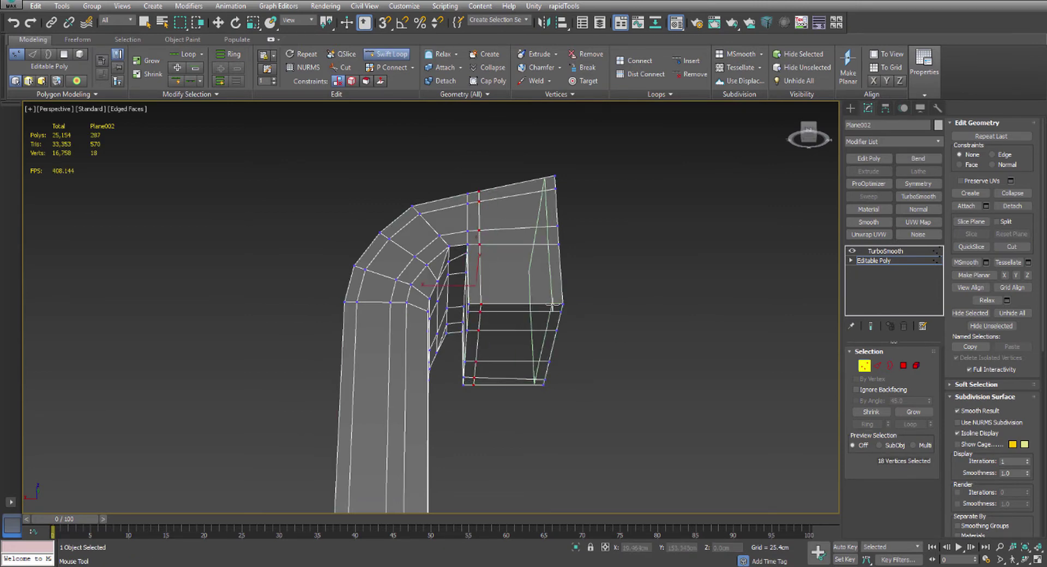
pyautogui.click(457, 251)
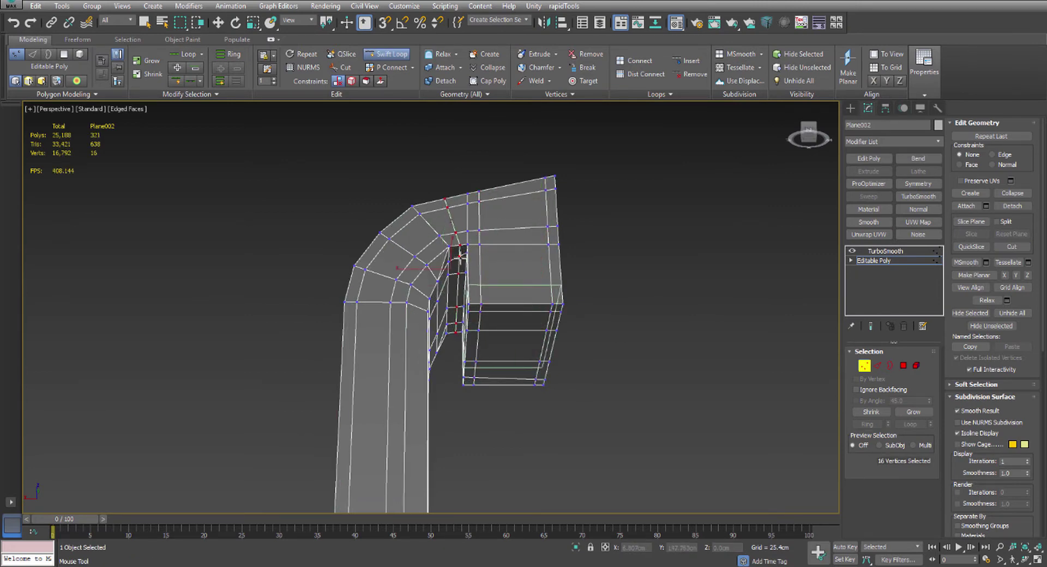
pyautogui.keyDown('alt'); pyautogui.moveTo(495, 262); pyautogui.dragTo(495, 257, button='middle'); pyautogui.keyUp('alt')
pyautogui.rightClick(495, 257)
# Leave vertex editing, show the guard's TurboSmooth result, and check its bends and lower section
pyautogui.click(883, 262)
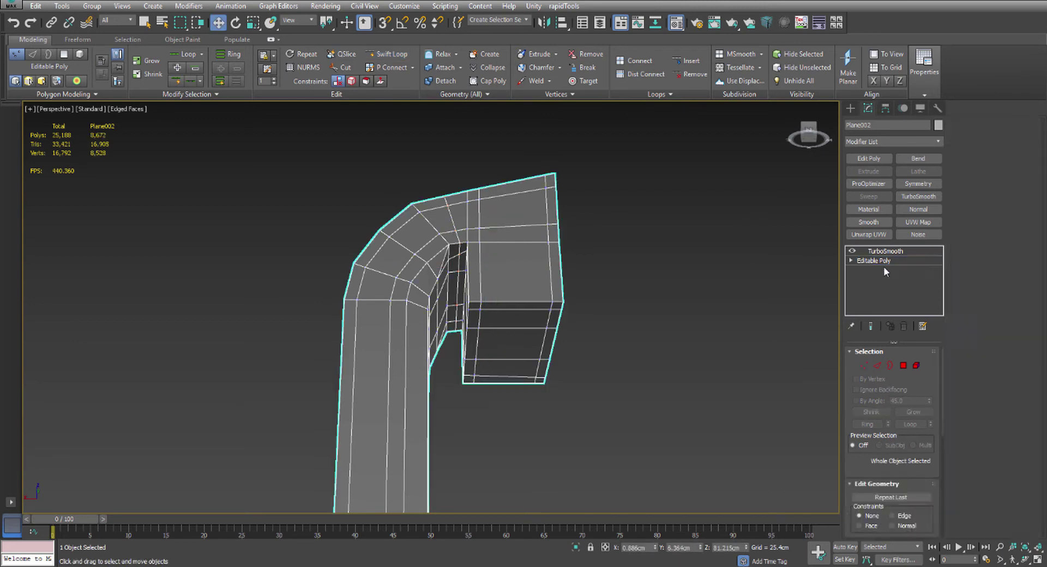
pyautogui.click(884, 265)
pyautogui.click(871, 326)
pyautogui.scroll(-5, 494, 319)
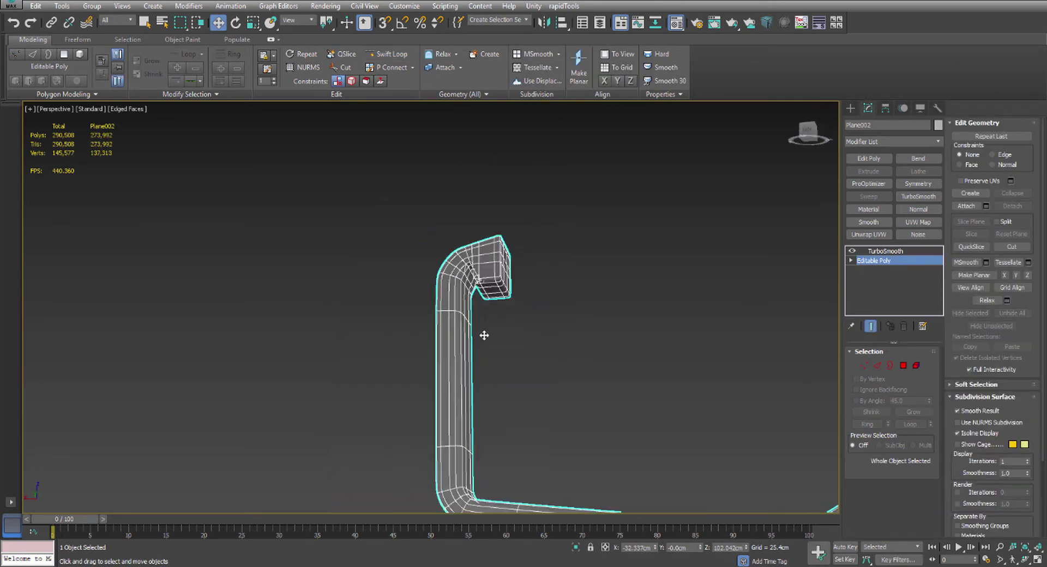
pyautogui.keyDown('alt'); pyautogui.moveTo(484, 336); pyautogui.dragTo(327, 374, button='middle'); pyautogui.keyUp('alt')
pyautogui.scroll(-5, 328, 373)
pyautogui.scroll(5, 489, 325)
pyautogui.moveTo(382, 317); pyautogui.dragTo(444, 305, button='middle')
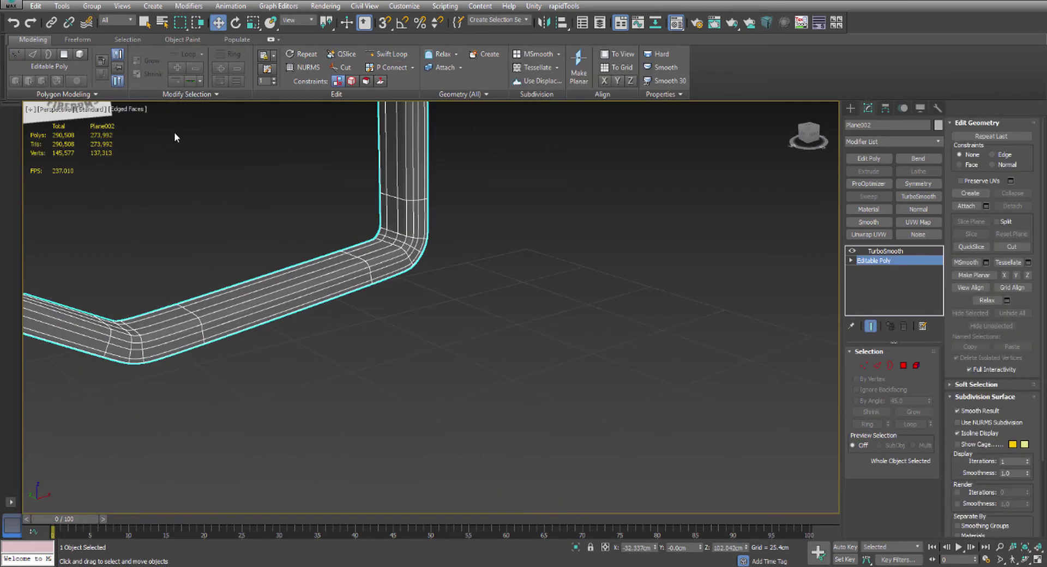
# Hide the edges with Default Shading, inspect the guard's smooth surface, and deselect the guard
pyautogui.click(136, 109)
pyautogui.click(164, 223)
pyautogui.moveTo(164, 223)
pyautogui.keyDown('alt'); pyautogui.mouseDown(button='middle')
pyautogui.moveTo(473, 286)
pyautogui.moveTo(482, 312)
pyautogui.moveTo(512, 303)
pyautogui.moveTo(417, 276)
pyautogui.moveTo(418, 241)
pyautogui.moveTo(507, 299)
pyautogui.mouseUp(button='middle'); pyautogui.keyUp('alt')
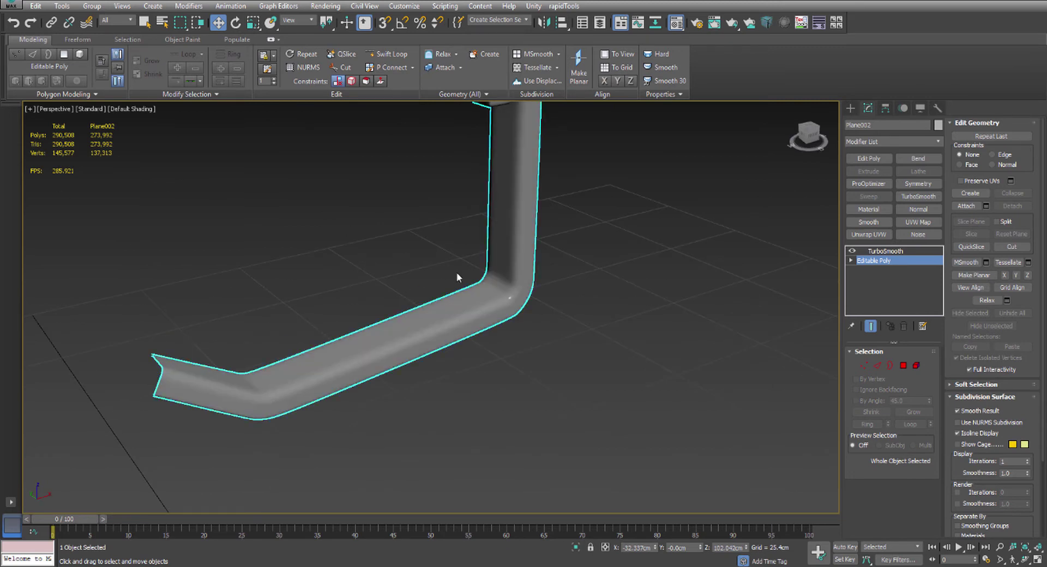
pyautogui.keyDown('alt'); pyautogui.moveTo(457, 273); pyautogui.dragTo(476, 276, button='middle'); pyautogui.keyUp('alt')
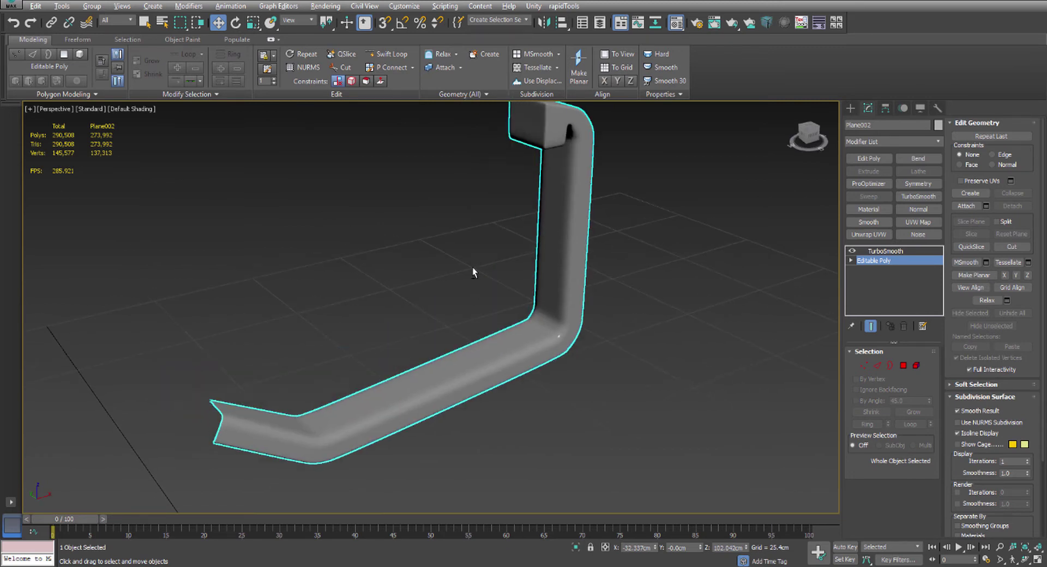
pyautogui.click(748, 350)
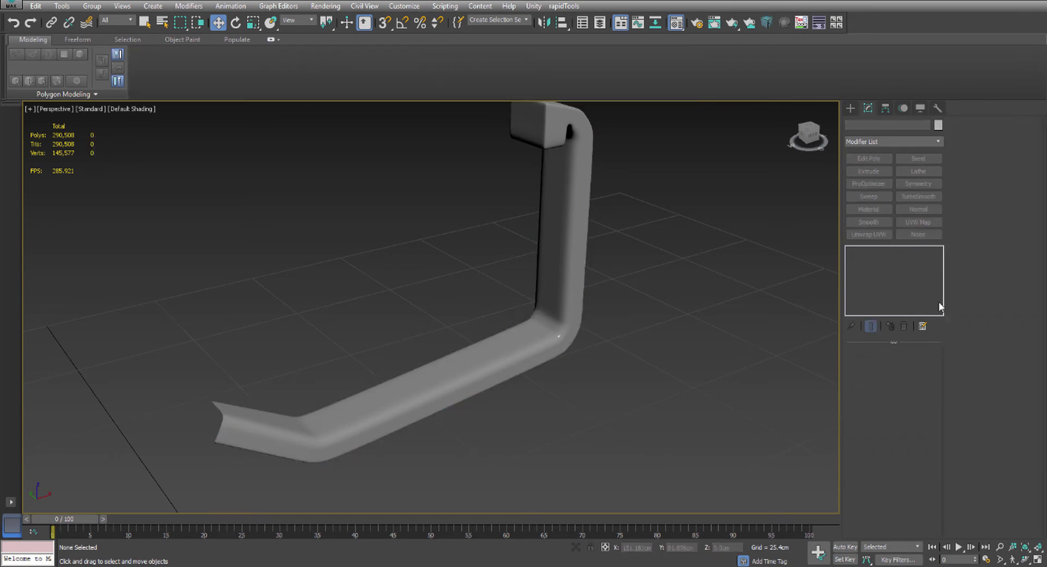
# Reselect the guard, bring back the rest of the rifle from isolation, clear the polygon selection, and view the guard in place
pyautogui.click(562, 235)
pyautogui.click(898, 260)
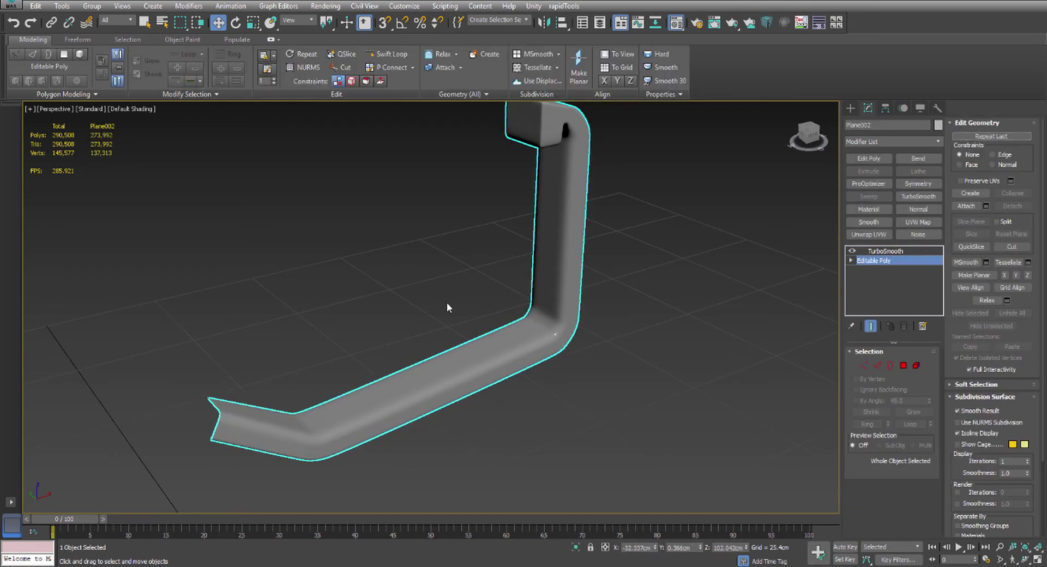
pyautogui.press('4')
pyautogui.hotkey('alt', 'q')
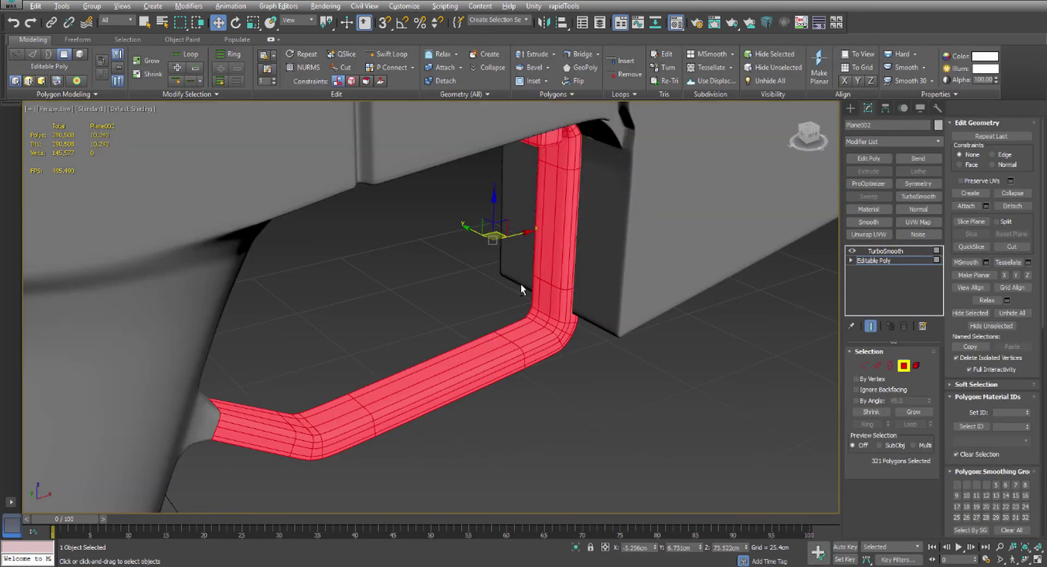
pyautogui.keyDown('alt'); pyautogui.moveTo(521, 283); pyautogui.dragTo(487, 300, button='middle'); pyautogui.keyUp('alt')
pyautogui.scroll(-2, 488, 300)
pyautogui.click(433, 328)
pyautogui.keyDown('alt'); pyautogui.moveTo(433, 327); pyautogui.dragTo(340, 323, button='middle'); pyautogui.keyUp('alt')
pyautogui.scroll(-3, 341, 323)
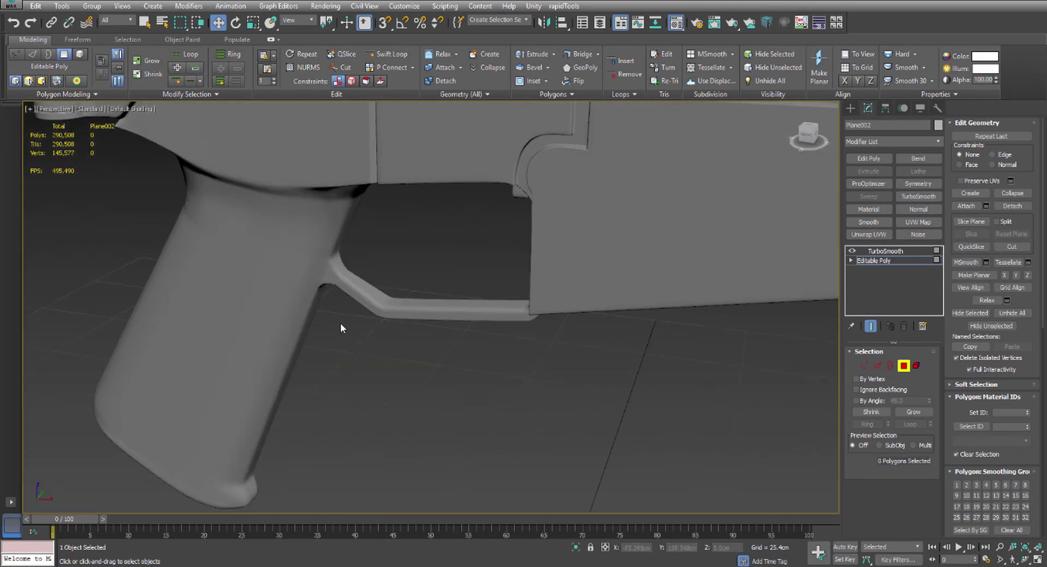
# Turn off TurboSmooth and weld all of the model's vertices with a 0.025 cm threshold to join the guard to the grip
pyautogui.scroll(8, 341, 305)
pyautogui.press('1')
pyautogui.scroll(-3, 343, 226)
pyautogui.moveTo(344, 227); pyautogui.dragTo(379, 282, button='middle')
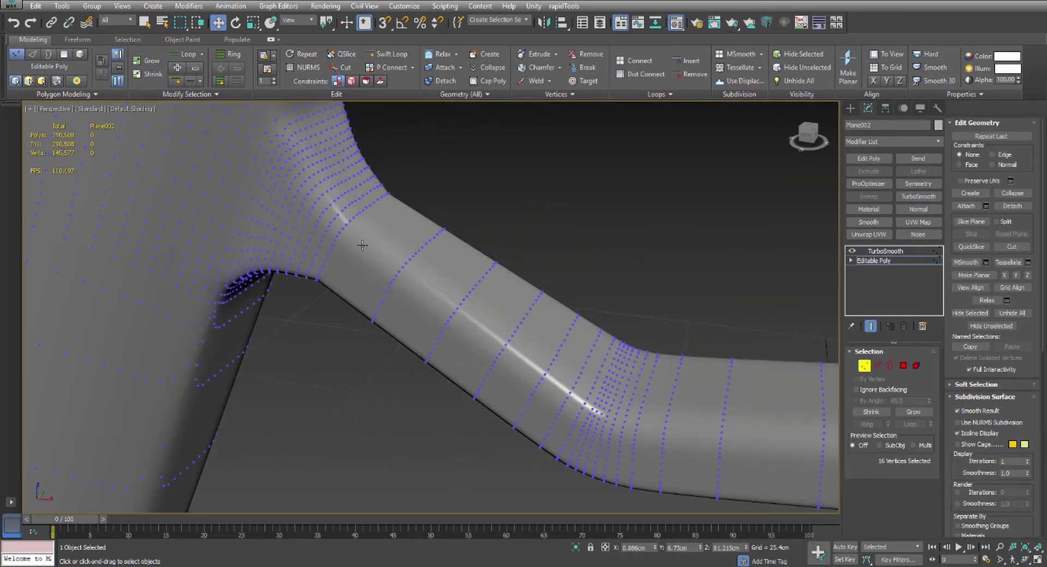
pyautogui.hotkey('ctrl', 'a')
pyautogui.click(852, 251)
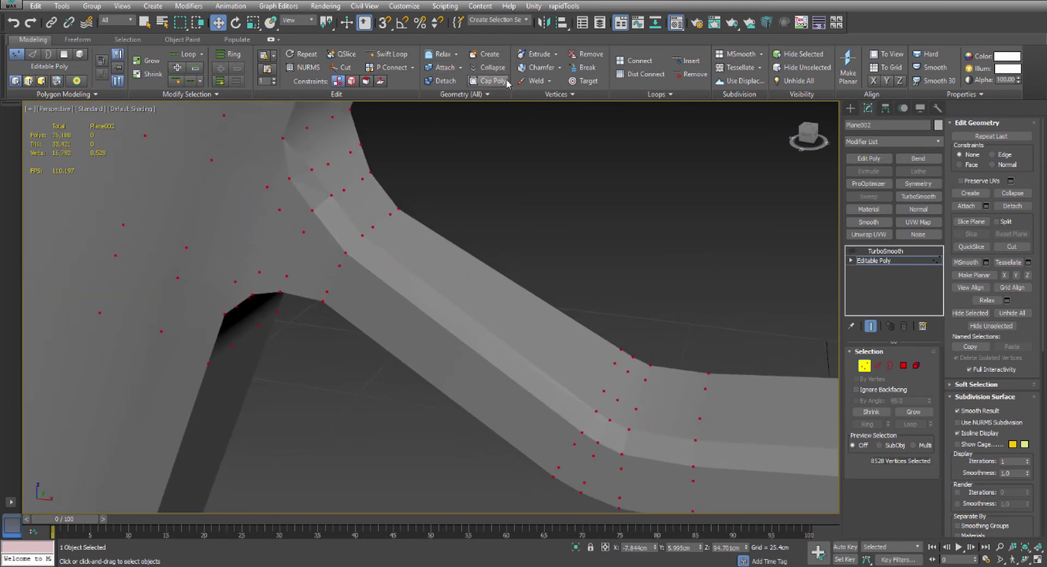
pyautogui.click(515, 96)
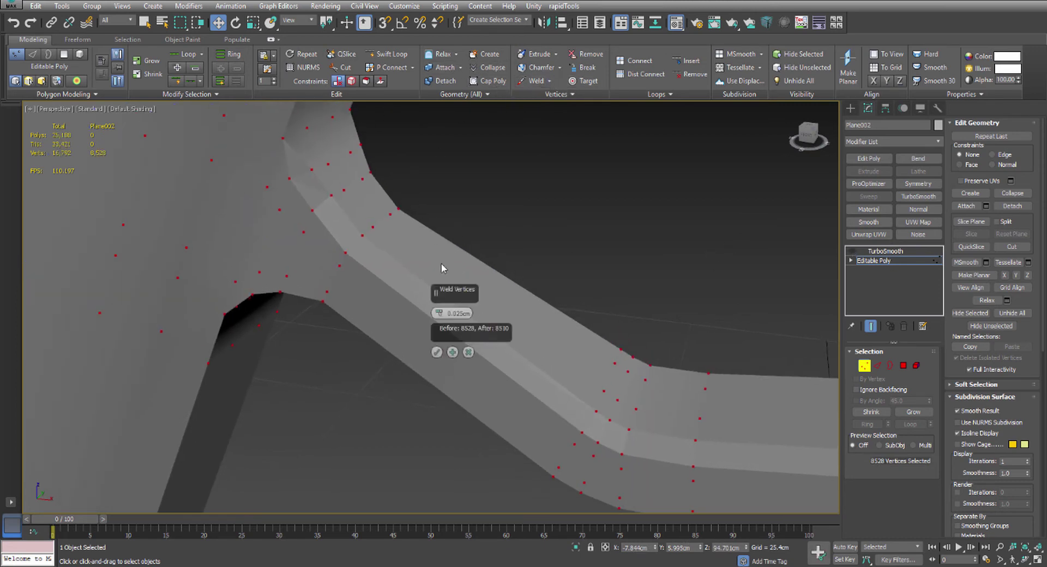
pyautogui.click(437, 352)
# Turn TurboSmooth back on, check the guard from the side and below, and save the scene
pyautogui.click(894, 261)
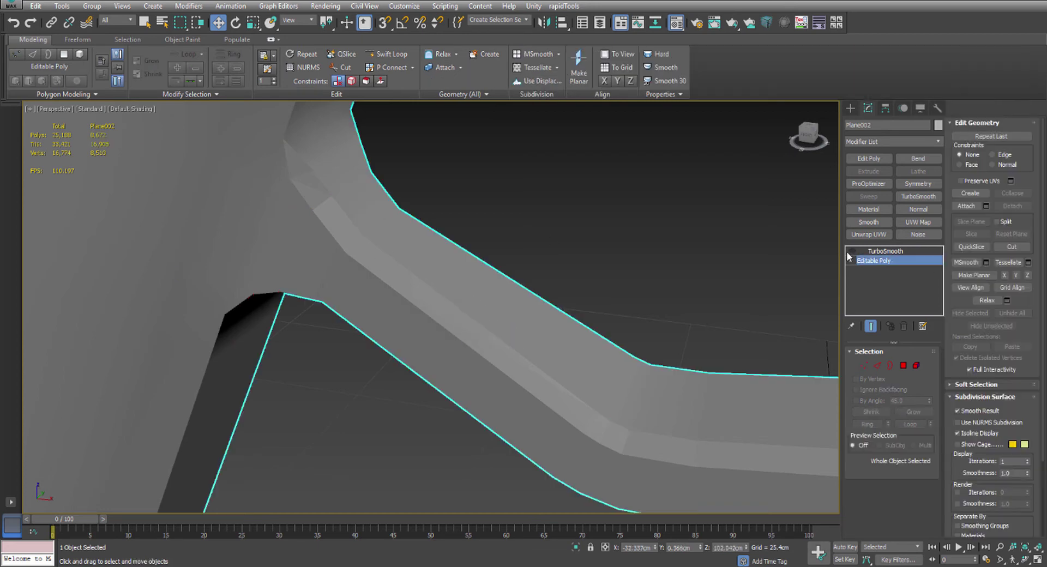
pyautogui.click(852, 252)
pyautogui.scroll(-8, 488, 257)
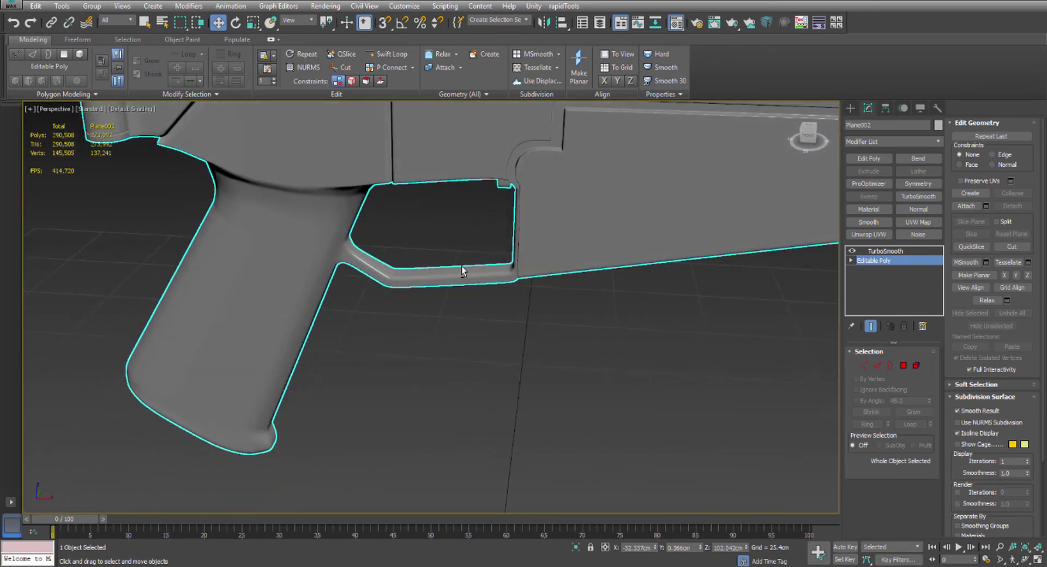
pyautogui.scroll(3, 438, 238)
pyautogui.moveTo(438, 237); pyautogui.dragTo(438, 251, button='middle')
pyautogui.keyDown('alt'); pyautogui.moveTo(437, 251); pyautogui.dragTo(437, 206, button='middle'); pyautogui.keyUp('alt')
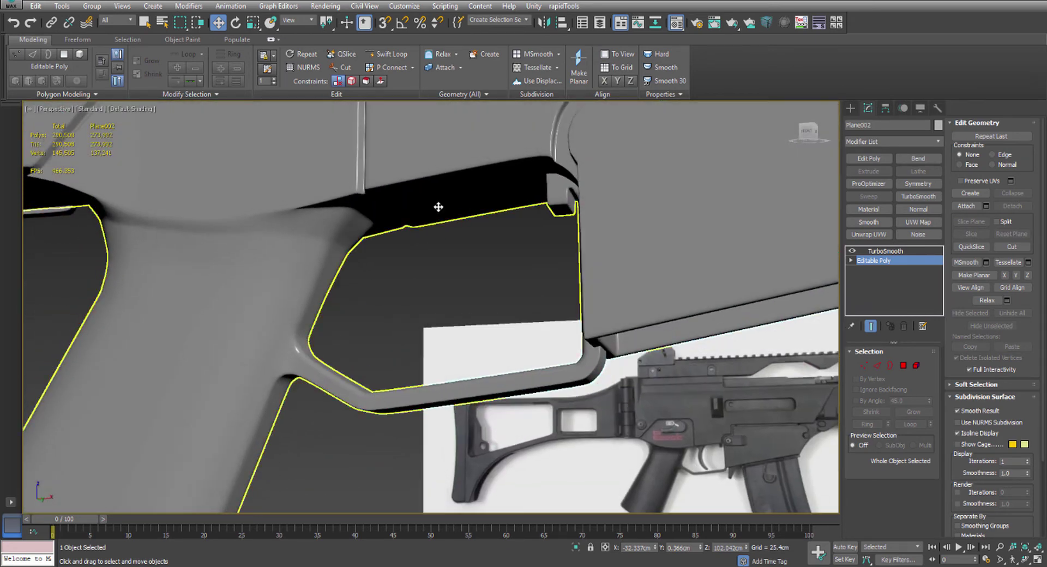
pyautogui.hotkey('ctrl', 's')
pyautogui.moveTo(345, 224); pyautogui.dragTo(335, 216, button='middle')
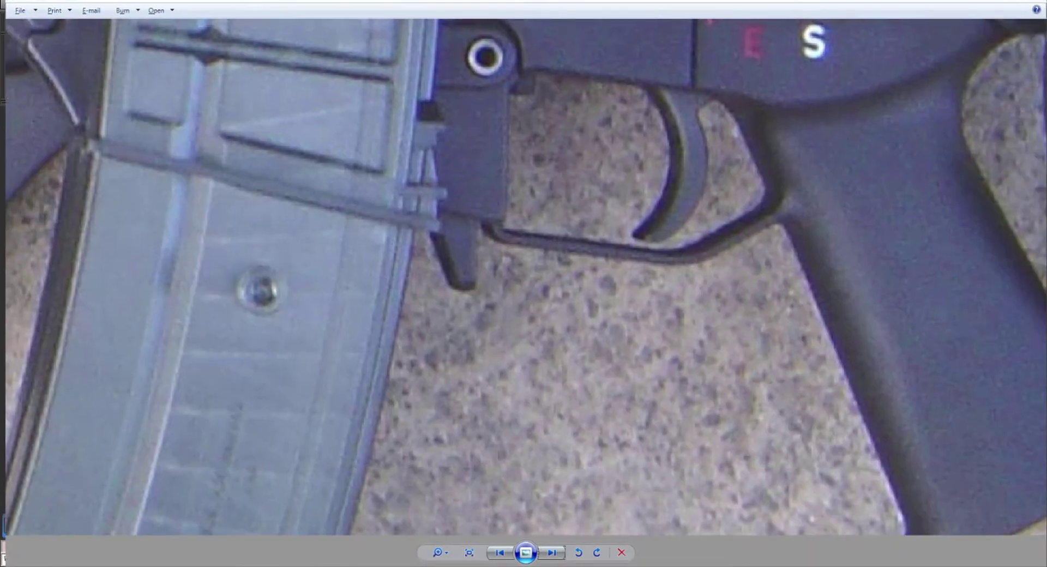
# Switch to the reference photos and examine the trigger area in the side-on shots and the tan rifle photo
pyautogui.scroll(-2, 795, 272)
pyautogui.scroll(2, 794, 273)
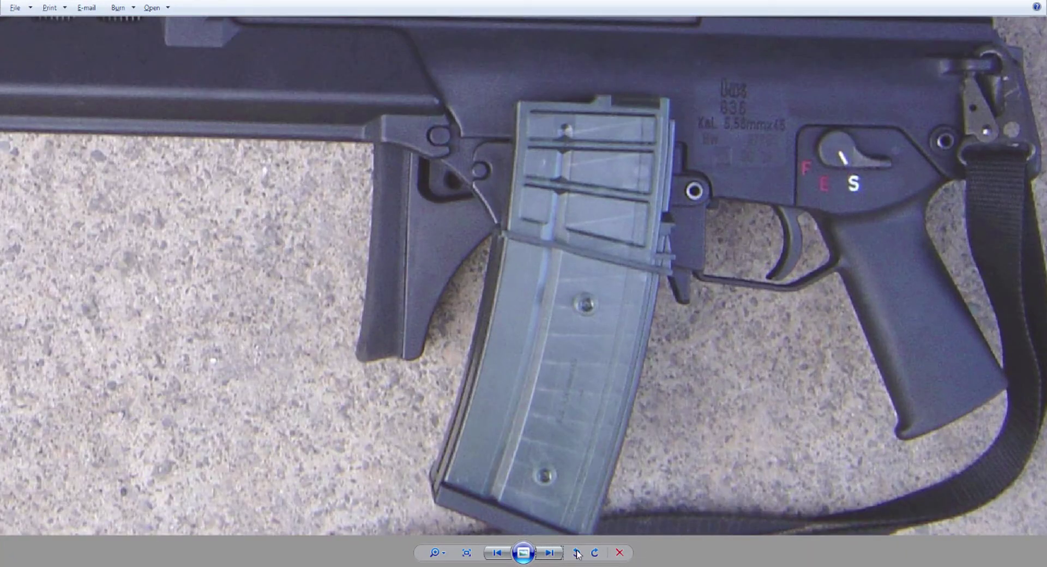
pyautogui.click(498, 553)
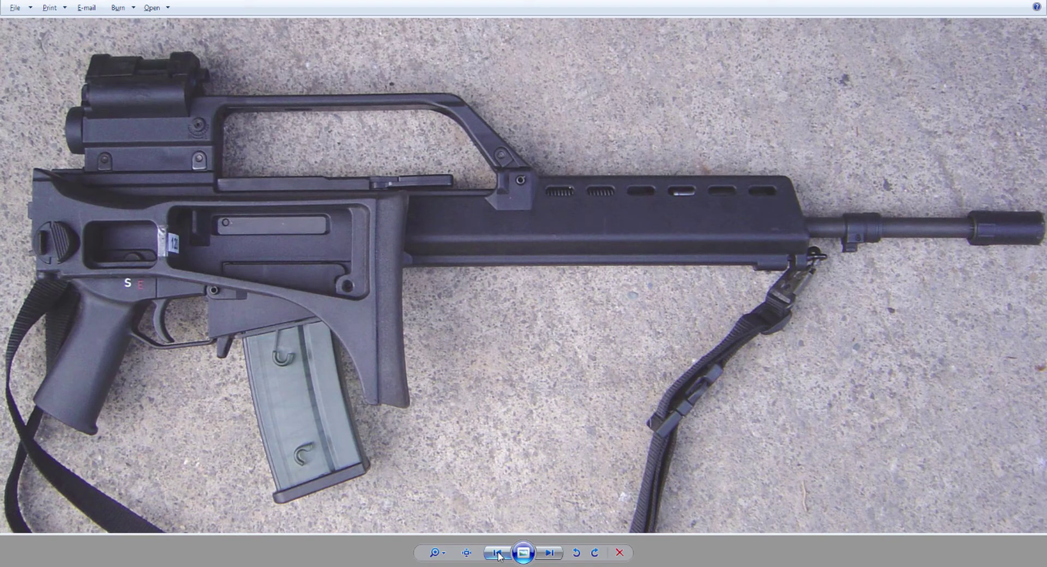
pyautogui.click(497, 554)
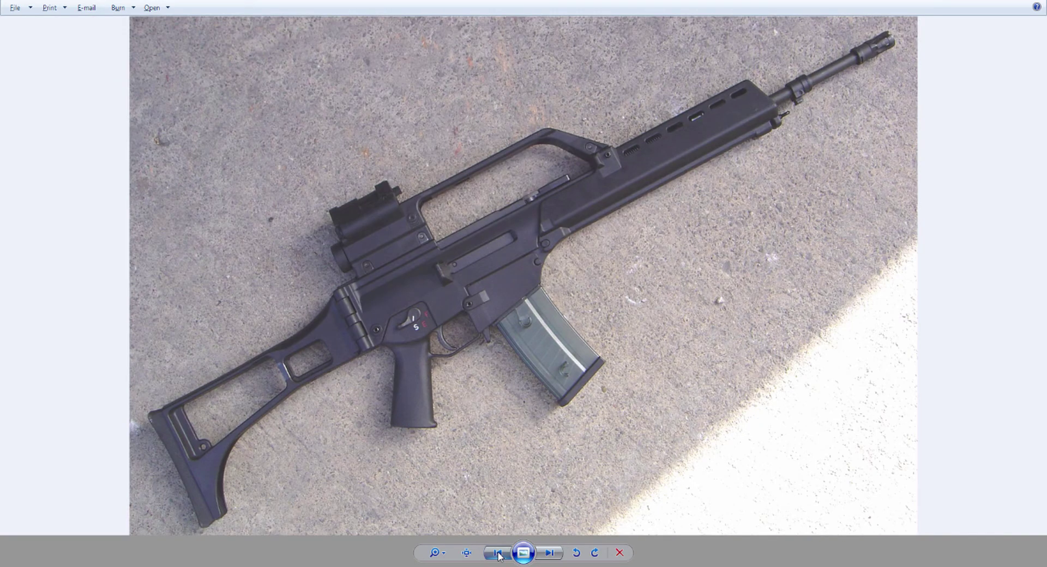
pyautogui.click(497, 553)
pyautogui.click(498, 554)
pyautogui.click(549, 553)
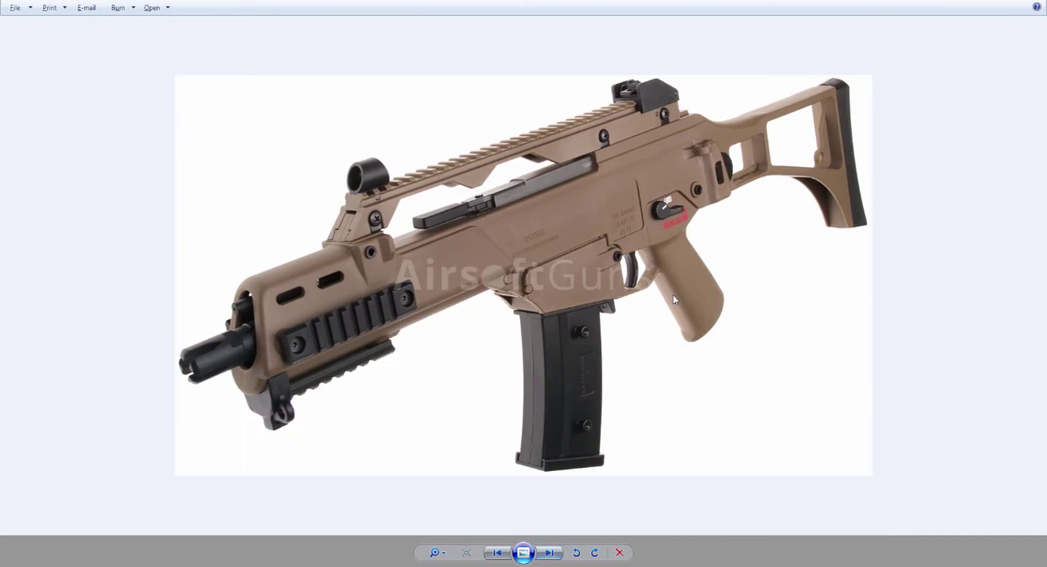
pyautogui.scroll(2, 674, 299)
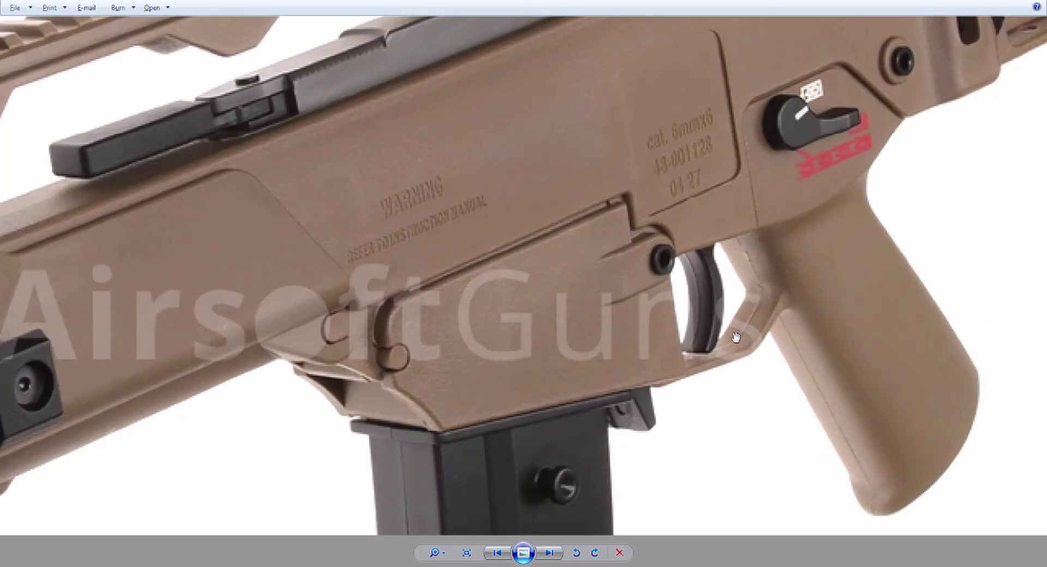
# Browse back through earlier reference photos for a clear view of the trigger and guard
pyautogui.click(494, 556)
pyautogui.click(497, 556)
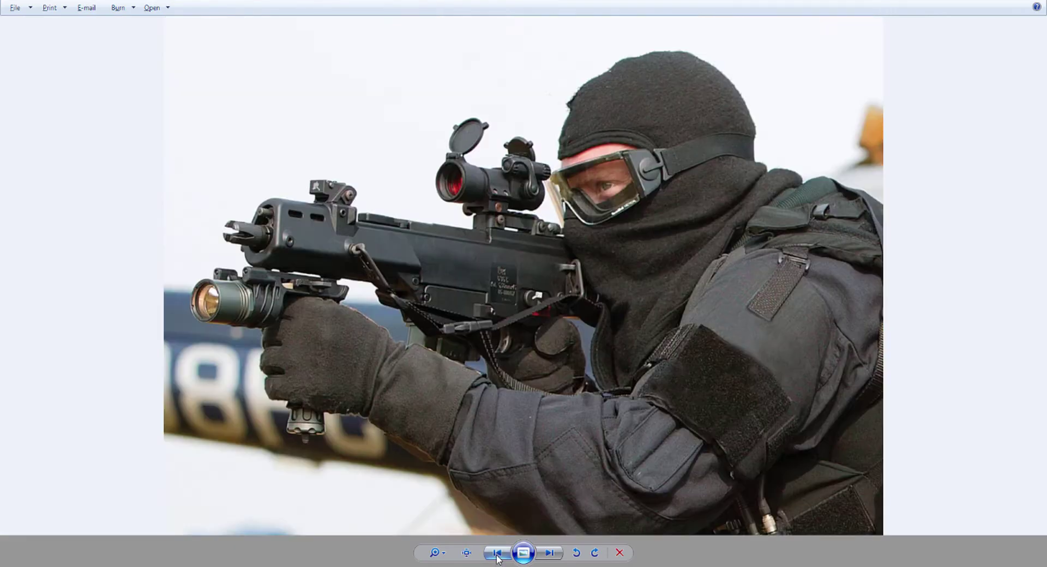
pyautogui.click(498, 554)
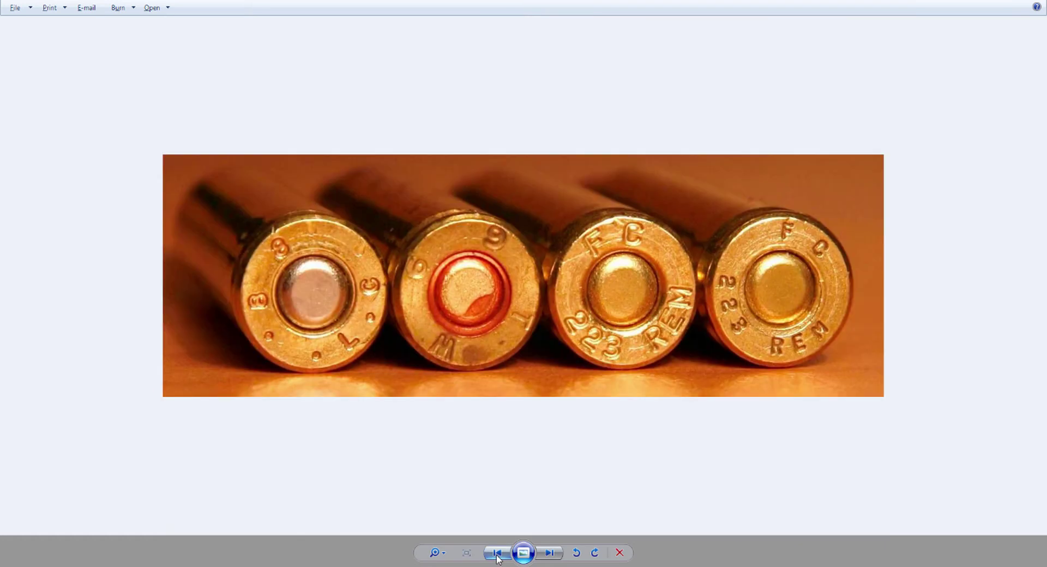
pyautogui.click(497, 555)
pyautogui.click(497, 554)
pyautogui.click(497, 554)
pyautogui.click(498, 554)
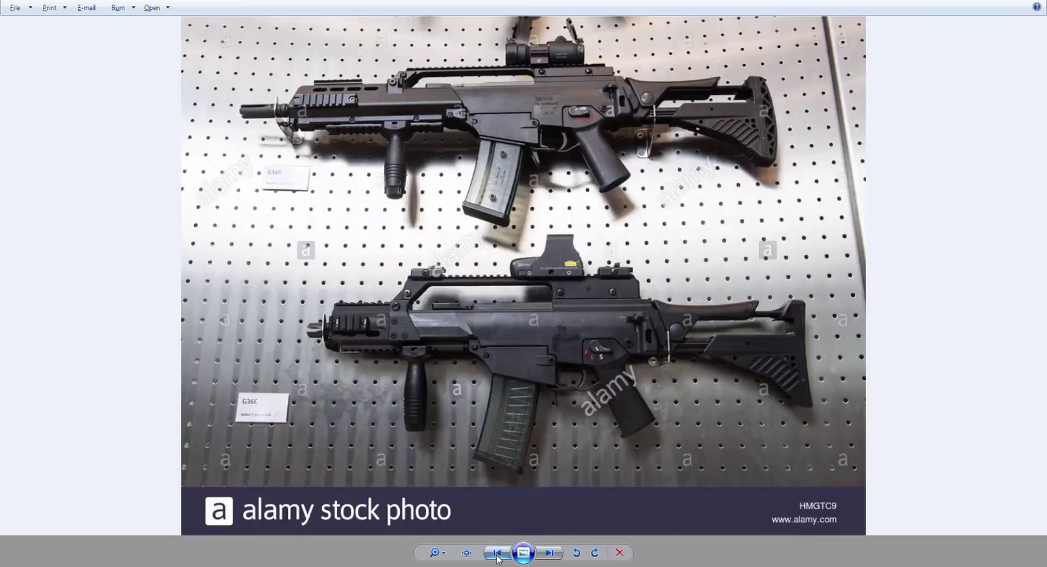
pyautogui.click(497, 554)
pyautogui.click(497, 554)
pyautogui.click(498, 554)
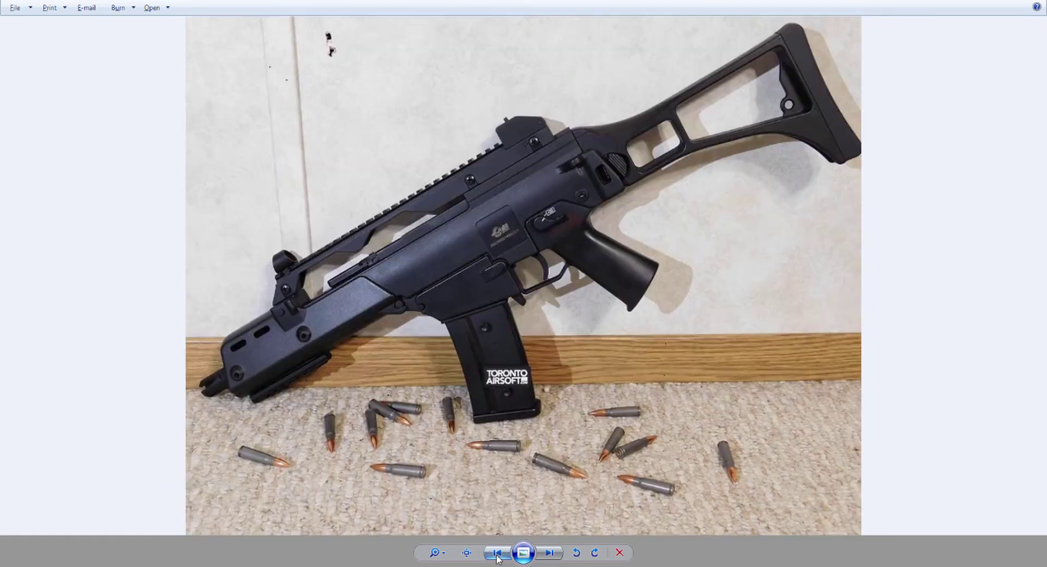
# Continue through the reference photos, enlarging the camouflage-backed rifle to examine its trigger, guard and grip up close
pyautogui.click(497, 554)
pyautogui.click(498, 554)
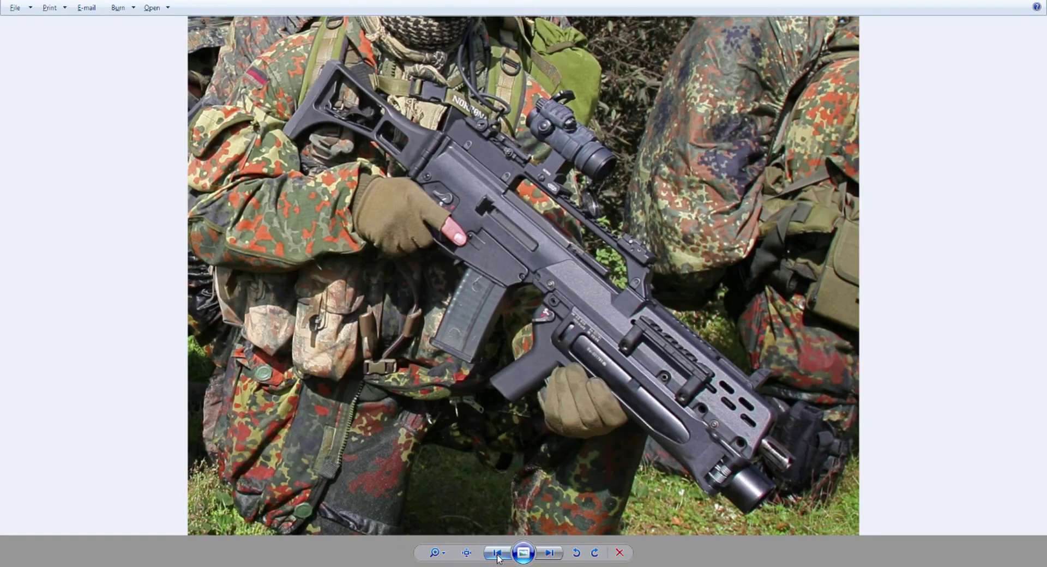
pyautogui.click(497, 554)
pyautogui.click(498, 554)
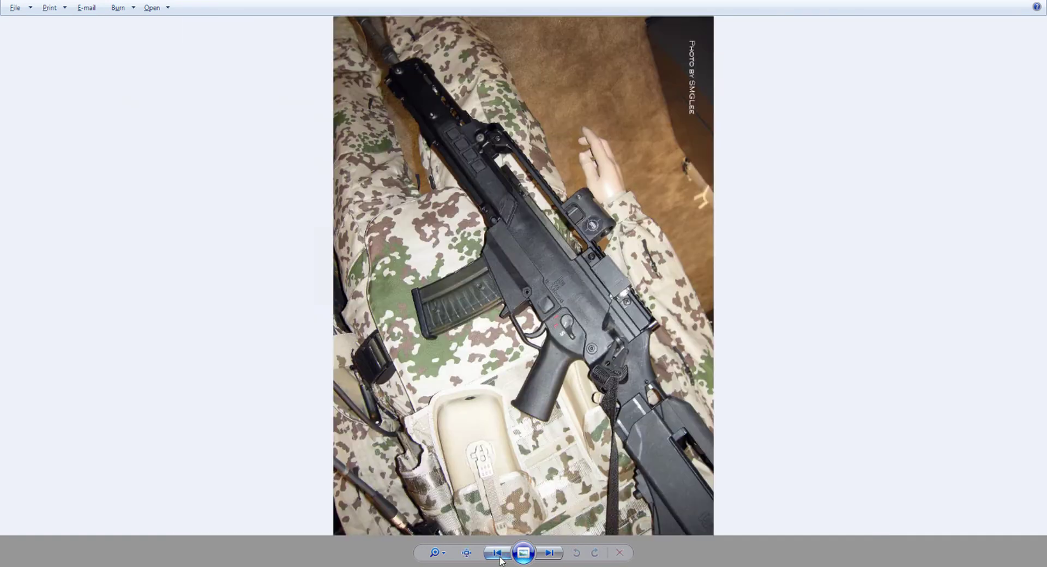
pyautogui.click(497, 554)
pyautogui.scroll(3, 454, 296)
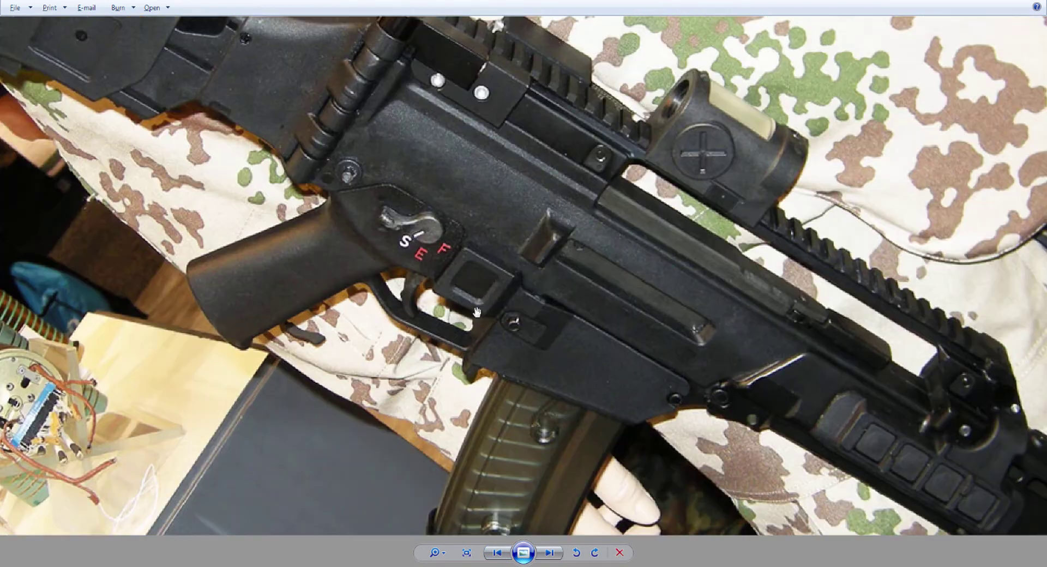
pyautogui.click(499, 553)
pyautogui.click(499, 554)
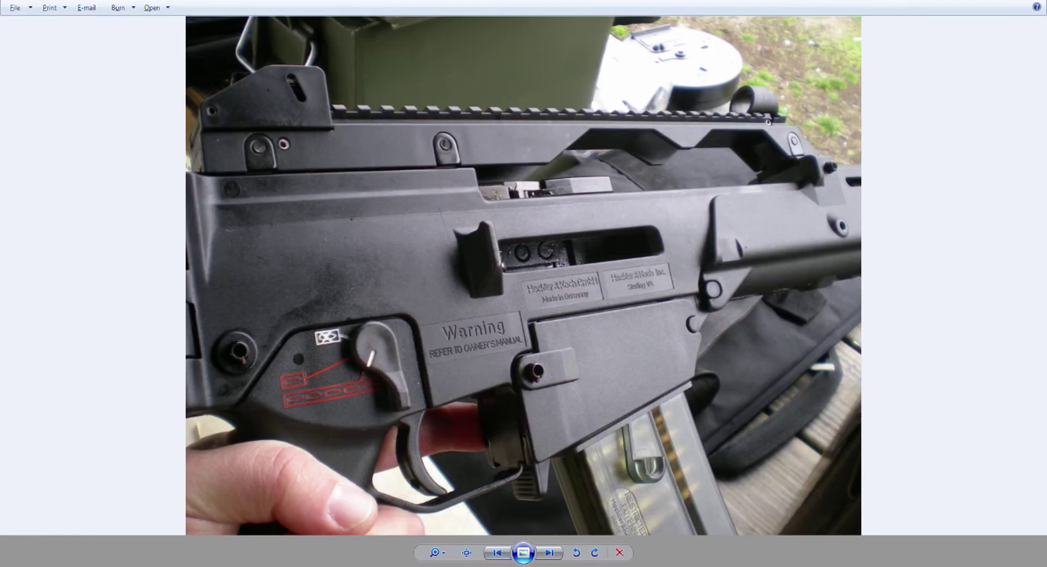
# Examine the trigger, guard and magazine catch up close in the reference photo, then switch back to the 3ds Max model
pyautogui.scroll(5, 468, 380)
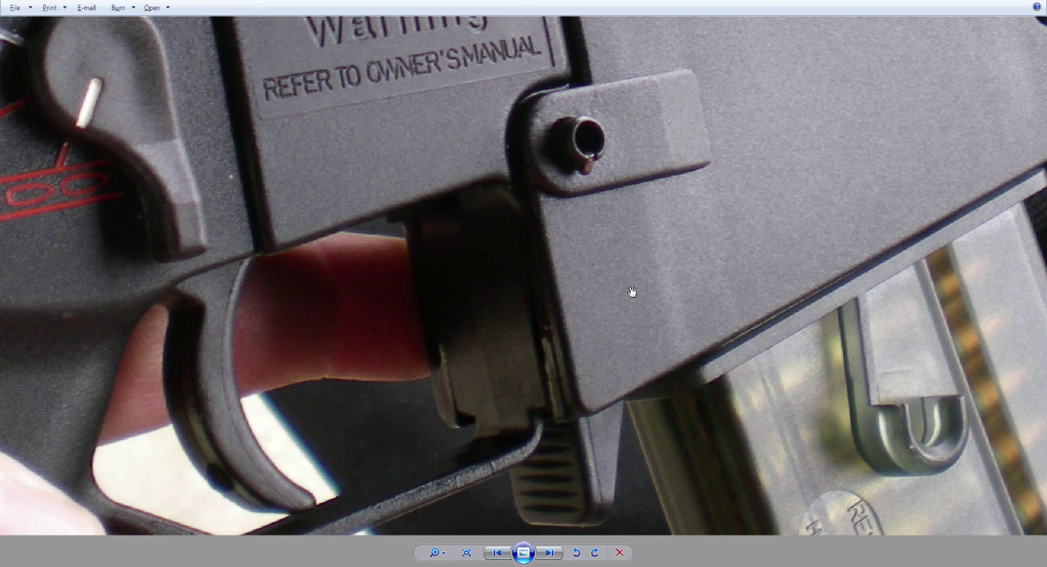
pyautogui.moveTo(677, 1); pyautogui.dragTo(577, 262)
pyautogui.click(470, 208)
pyautogui.keyDown('alt'); pyautogui.moveTo(470, 208); pyautogui.dragTo(586, 306, button='middle'); pyautogui.keyUp('alt')
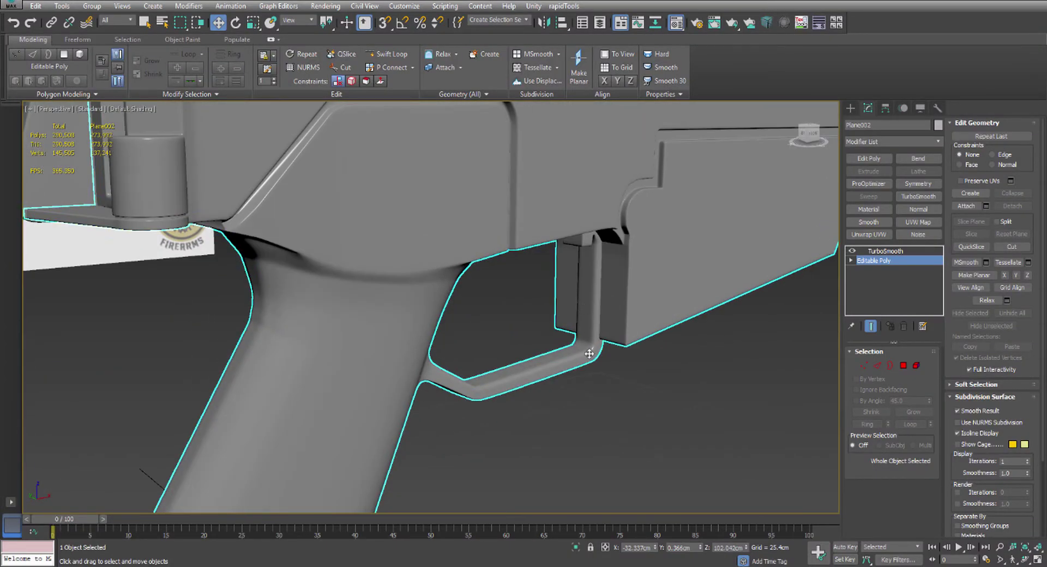
# Turn off TurboSmooth and display edged faces on the base mesh around the trigger guard
pyautogui.click(878, 251)
pyautogui.click(853, 251)
pyautogui.click(873, 260)
pyautogui.scroll(5, 543, 317)
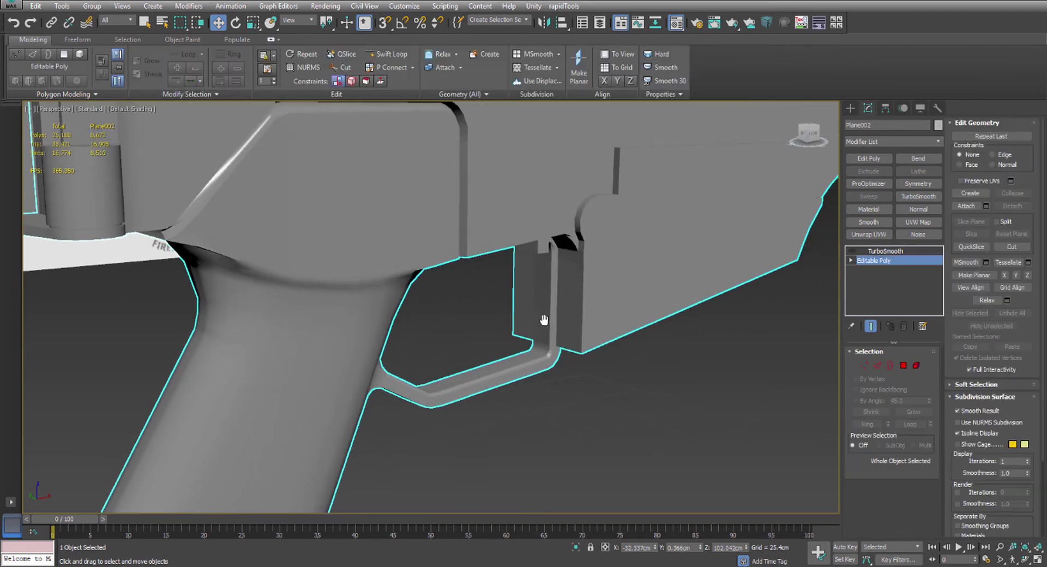
pyautogui.press('1')
pyautogui.click(136, 111)
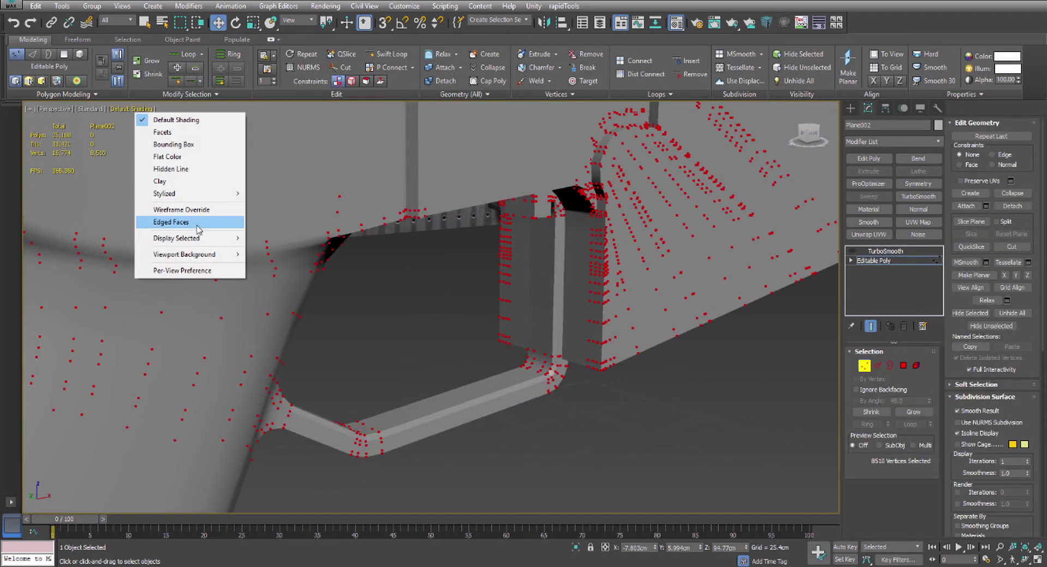
pyautogui.click(197, 222)
pyautogui.moveTo(491, 262)
pyautogui.keyDown('alt'); pyautogui.mouseDown(button='middle')
pyautogui.moveTo(513, 259)
pyautogui.moveTo(490, 272)
pyautogui.mouseUp(button='middle'); pyautogui.keyUp('alt')
pyautogui.keyDown('alt'); pyautogui.moveTo(522, 390); pyautogui.dragTo(508, 323, button='middle'); pyautogui.keyUp('alt')
# Split the mesh along the edge loop where the trigger guard meets the grip, and select the guard as its own element
pyautogui.press('5')
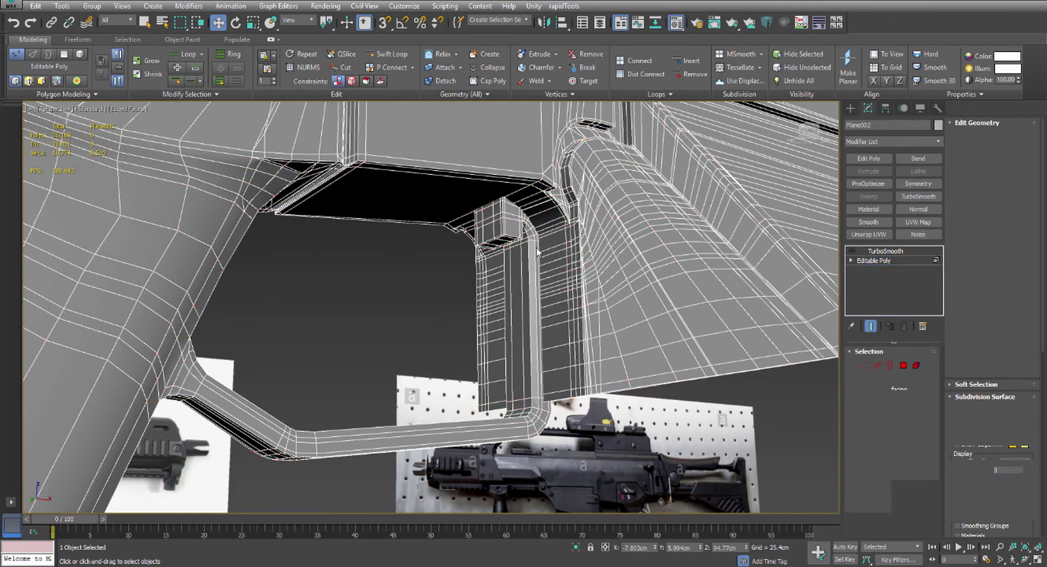
pyautogui.hotkey('ctrl', 'a')
pyautogui.press('2')
pyautogui.doubleClick(216, 372)
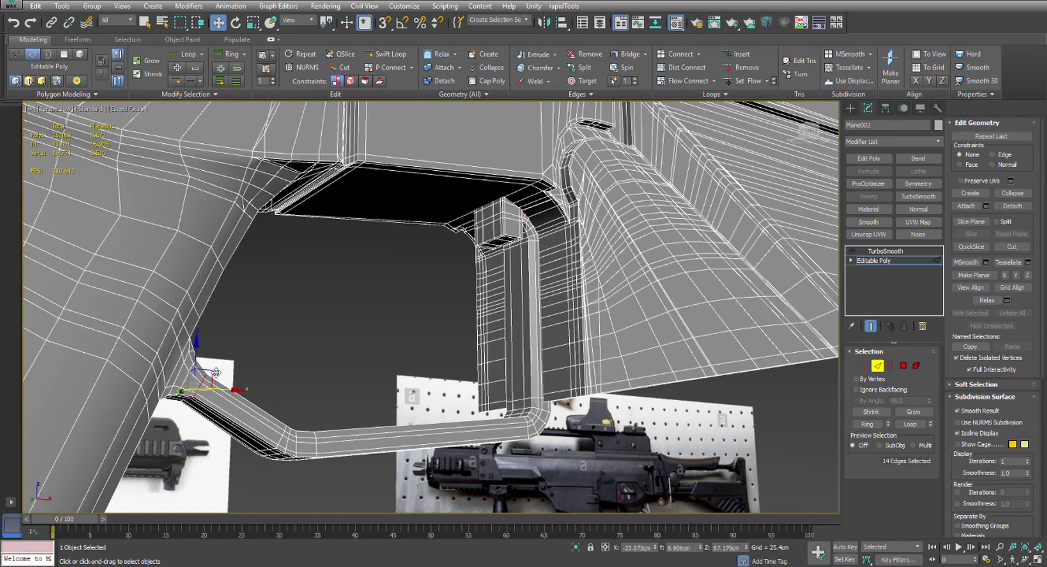
pyautogui.press('5')
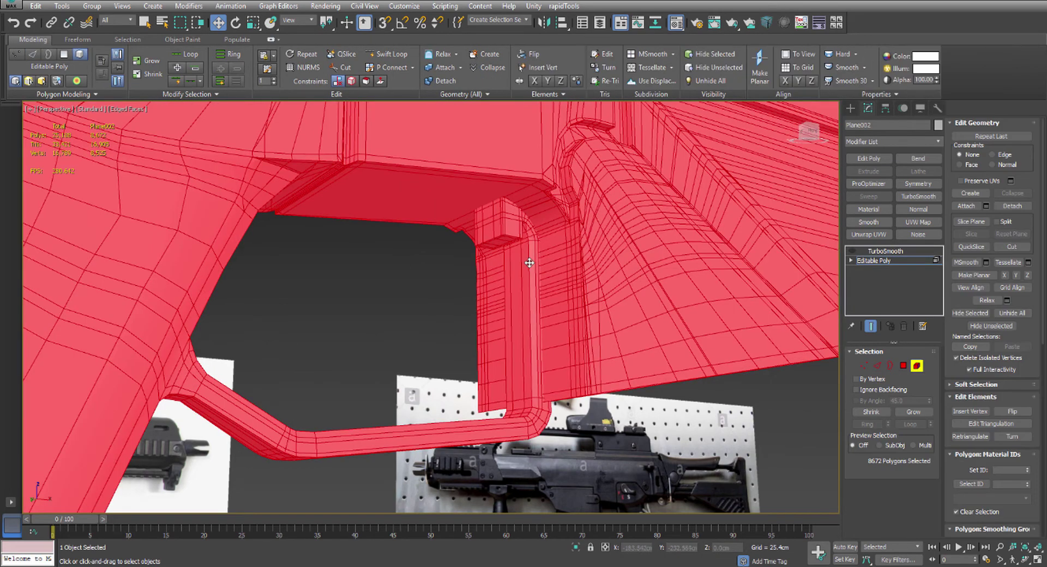
pyautogui.click(508, 276)
# Reduce the polygon selection to the guard's upright front post and its top block
pyautogui.press('4')
pyautogui.keyDown('alt'); pyautogui.moveTo(331, 357); pyautogui.dragTo(124, 353, button='middle'); pyautogui.keyUp('alt')
pyautogui.keyDown('alt'); pyautogui.moveTo(358, 527); pyautogui.dragTo(356, 527); pyautogui.keyUp('alt')
pyautogui.keyDown('alt'); pyautogui.moveTo(382, 436); pyautogui.dragTo(582, 388, button='middle'); pyautogui.keyUp('alt')
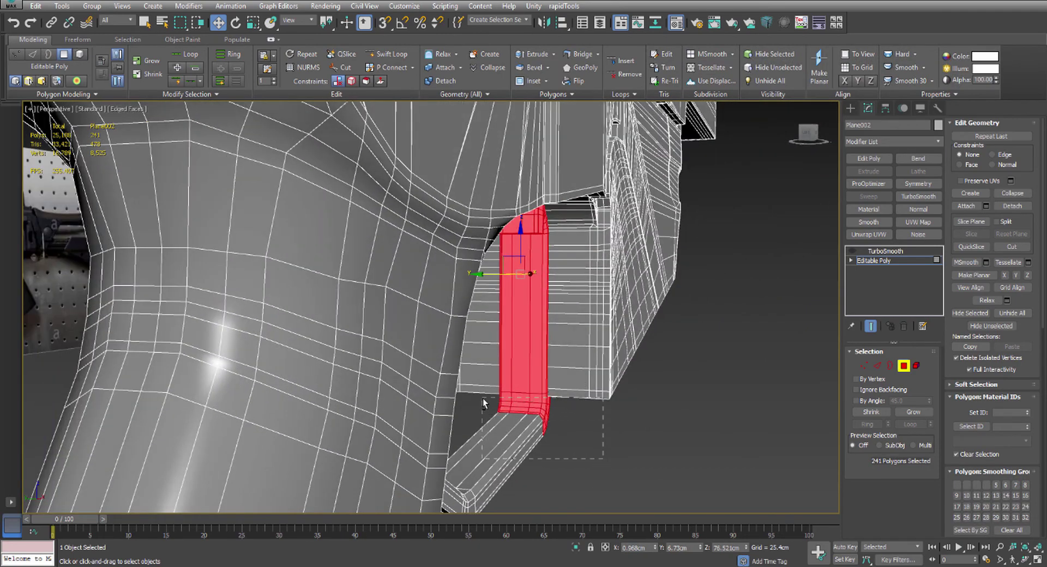
pyautogui.keyDown('alt'); pyautogui.moveTo(484, 404); pyautogui.dragTo(484, 404); pyautogui.keyUp('alt')
# Widen the selected post and top block by scaling them to about 199% along Y
pyautogui.keyDown('alt'); pyautogui.moveTo(483, 403); pyautogui.dragTo(535, 381, button='middle'); pyautogui.keyUp('alt')
pyautogui.press('r')
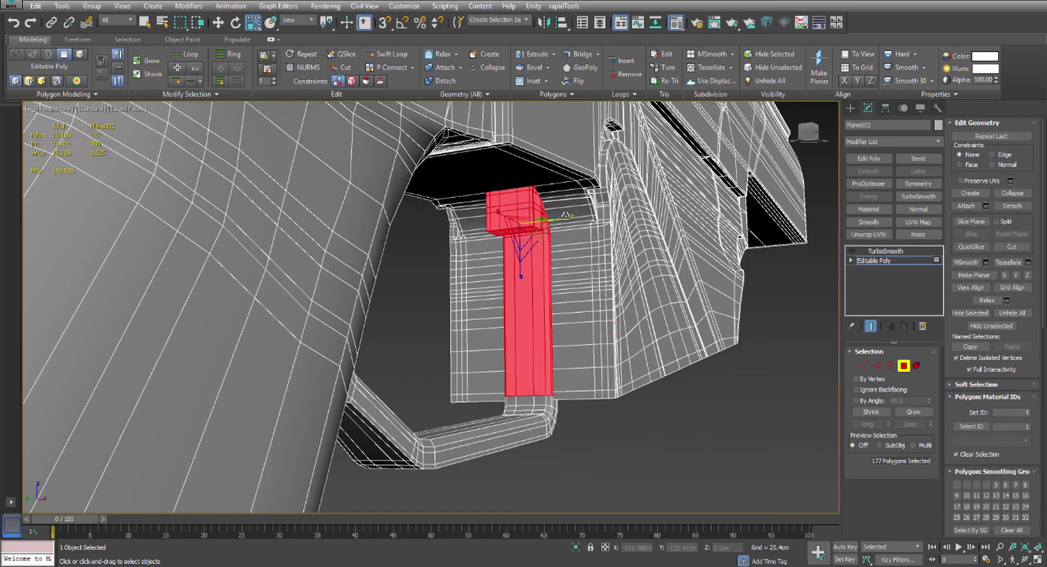
pyautogui.moveTo(568, 221); pyautogui.dragTo(607, 220)
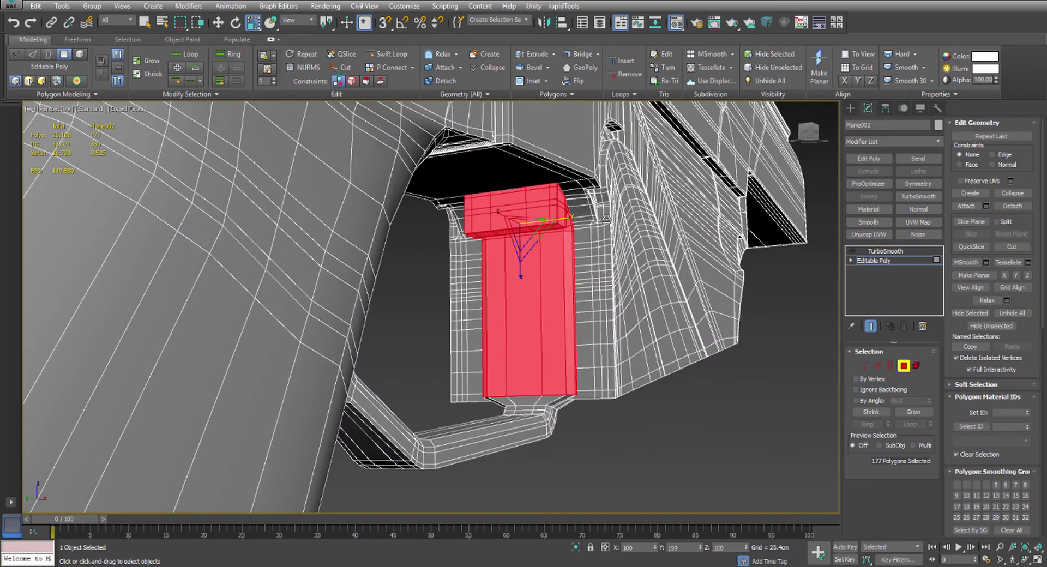
pyautogui.moveTo(607, 220)
pyautogui.keyDown('alt'); pyautogui.mouseDown(button='middle')
pyautogui.moveTo(550, 259)
pyautogui.moveTo(505, 229)
pyautogui.moveTo(611, 234)
pyautogui.mouseUp(button='middle'); pyautogui.keyUp('alt')
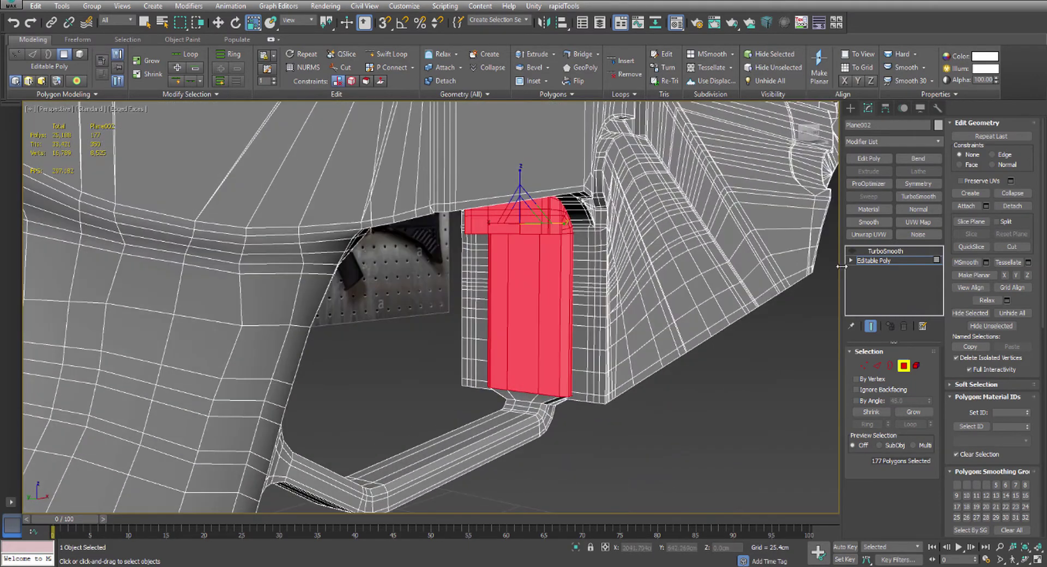
# Turn TurboSmooth and the end-result display back on, and check the widened guard post from the side
pyautogui.click(858, 261)
pyautogui.click(852, 251)
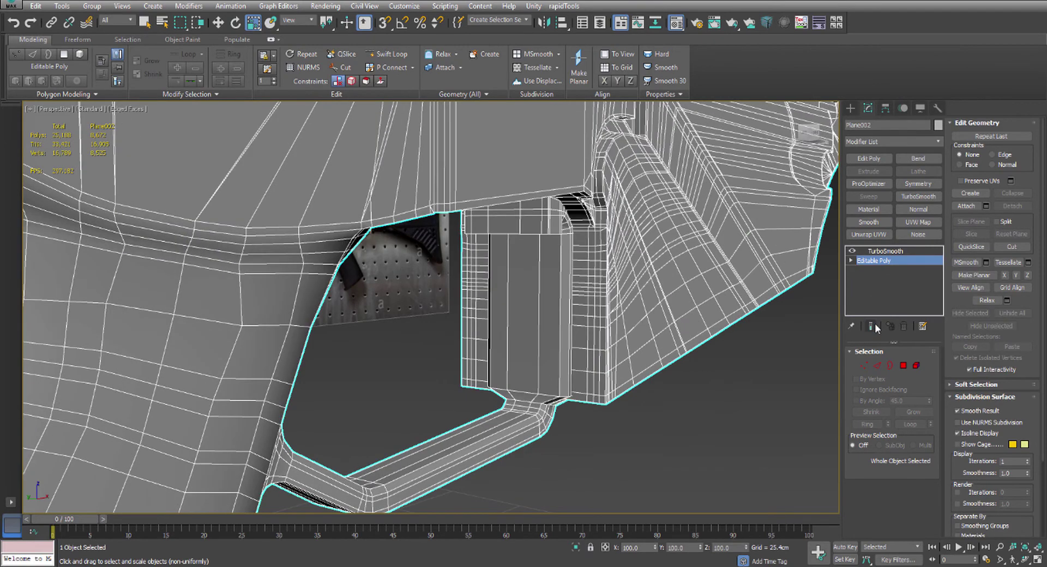
pyautogui.click(872, 326)
pyautogui.keyDown('alt'); pyautogui.moveTo(552, 321); pyautogui.dragTo(543, 298, button='middle'); pyautogui.keyUp('alt')
pyautogui.scroll(-4, 530, 352)
pyautogui.press('w')
pyautogui.keyDown('alt'); pyautogui.moveTo(529, 352); pyautogui.dragTo(513, 376, button='middle'); pyautogui.keyUp('alt')
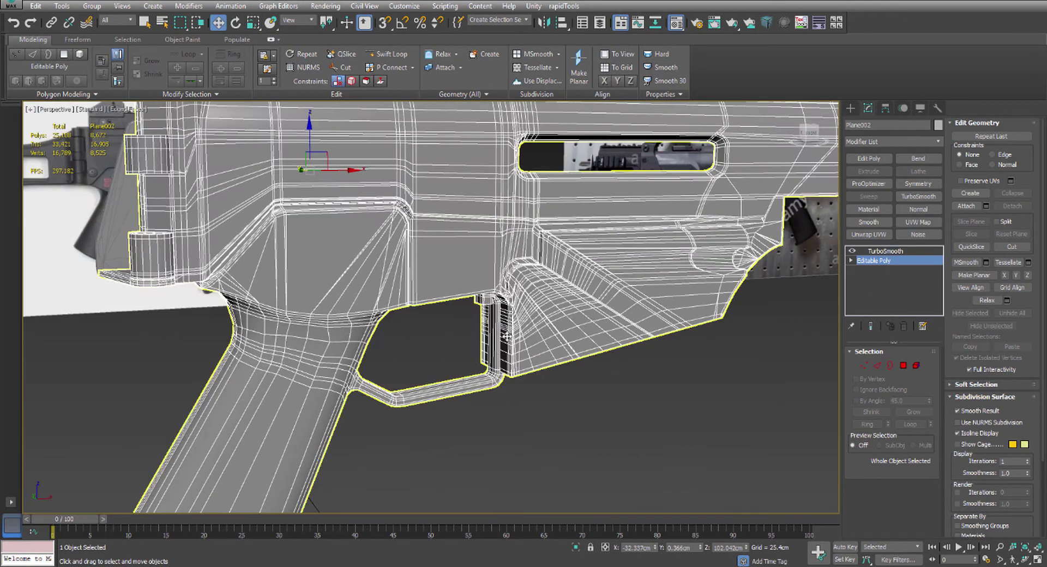
# Change the maximized Back viewport to the Front view to overlay the smoothed model on the reference image
pyautogui.hotkey('alt', 'w')
pyautogui.middleClick(670, 227)
pyautogui.hotkey('alt', 'w')
pyautogui.hotkey('alt', 'w')
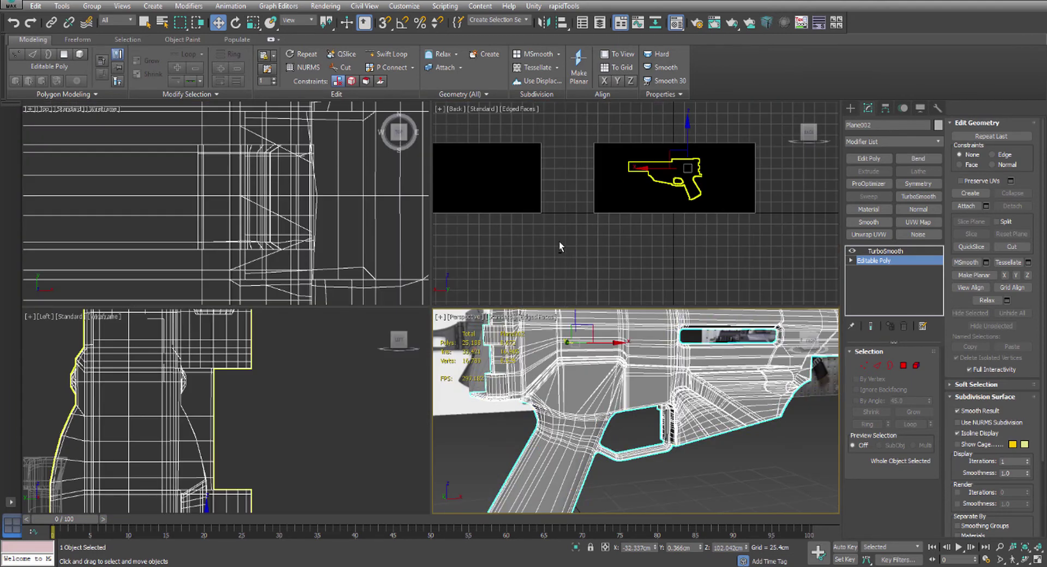
pyautogui.hotkey('alt', 'w')
pyautogui.click(52, 109)
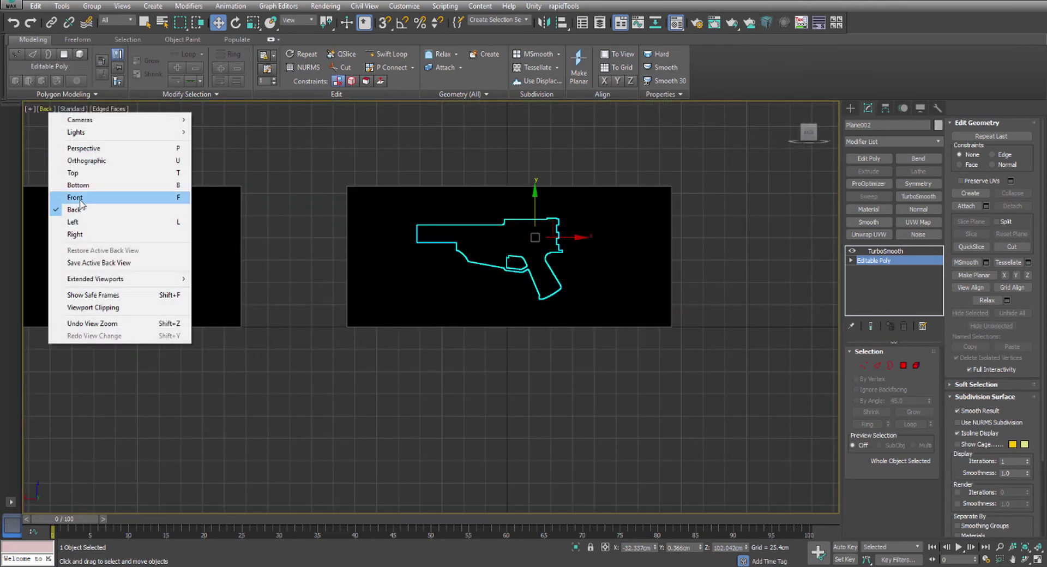
pyautogui.click(57, 202)
pyautogui.click(436, 381)
pyautogui.click(458, 384)
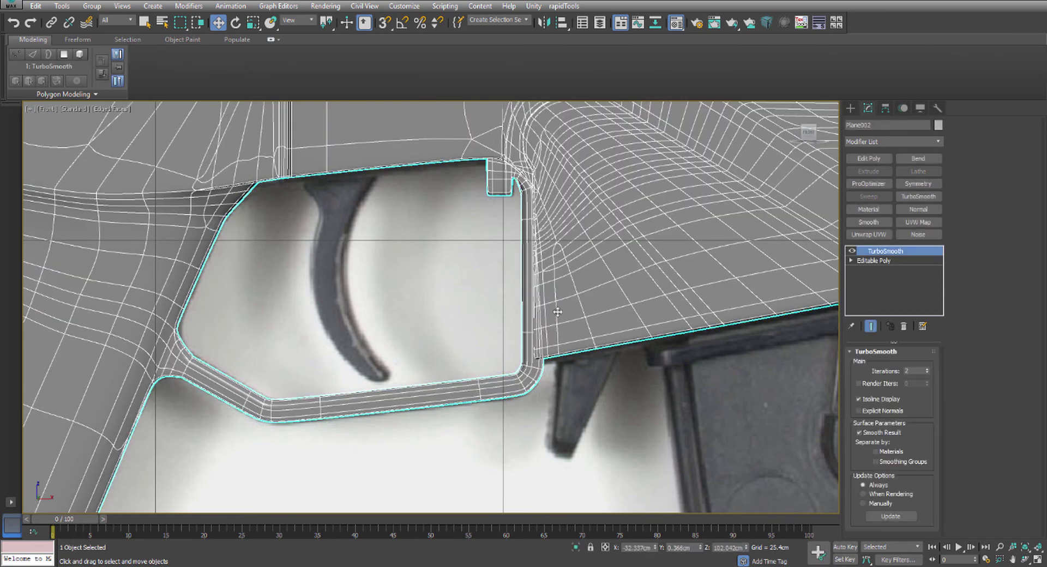
# Compare the model with the front-view reference around the trigger, magazine catch, front receiver corner, top rail and stock
pyautogui.scroll(-4, 463, 283)
pyautogui.scroll(3, 439, 281)
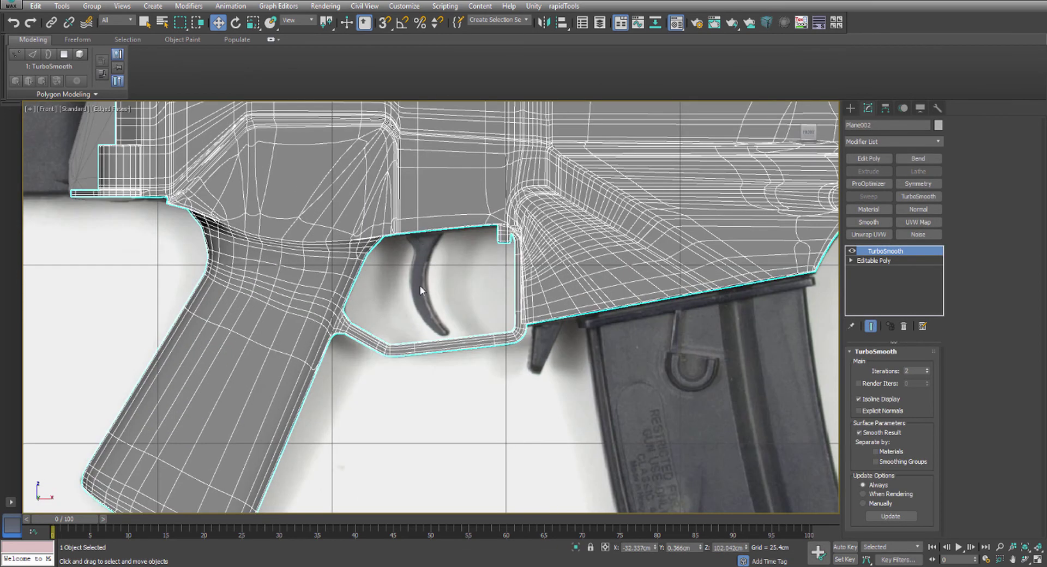
pyautogui.moveTo(498, 281); pyautogui.dragTo(499, 284, button='middle')
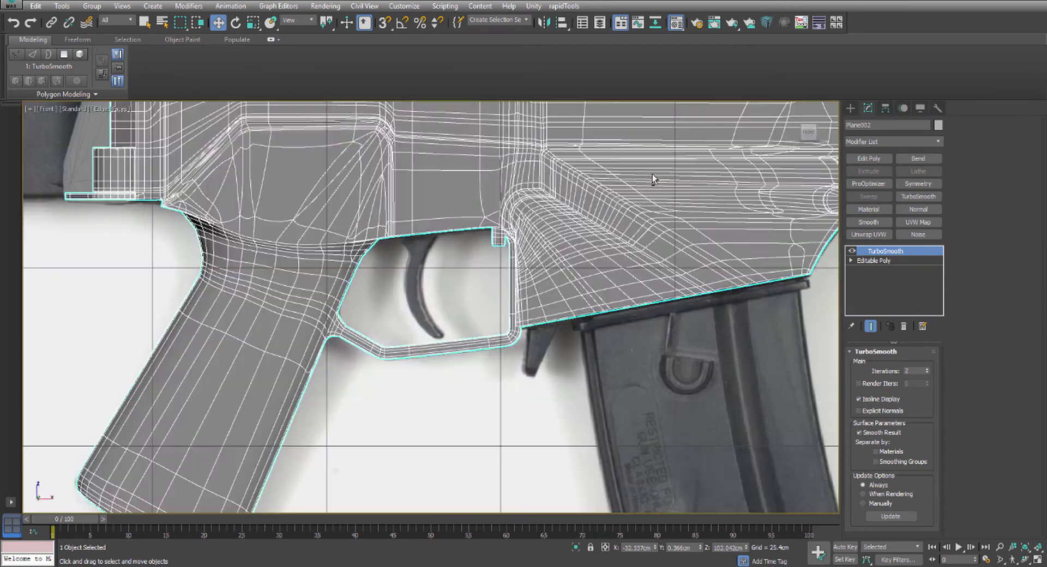
pyautogui.scroll(4, 515, 296)
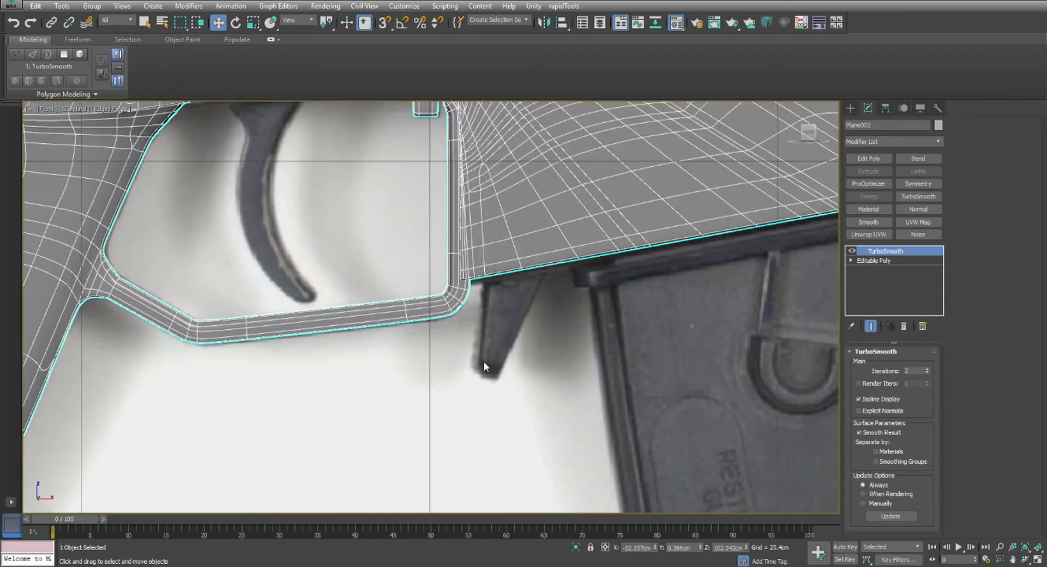
pyautogui.scroll(-6, 502, 265)
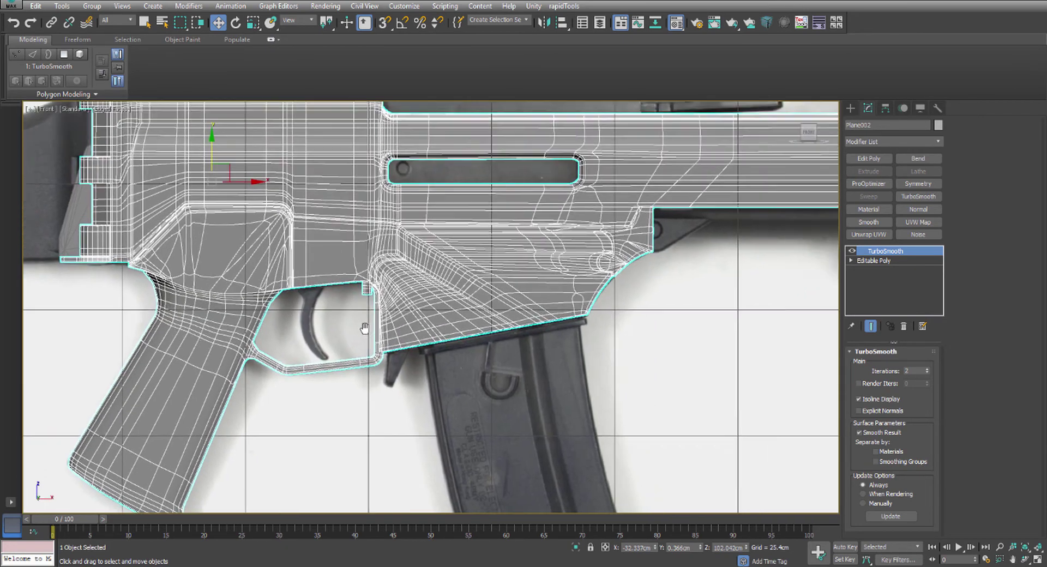
pyautogui.scroll(6, 508, 277)
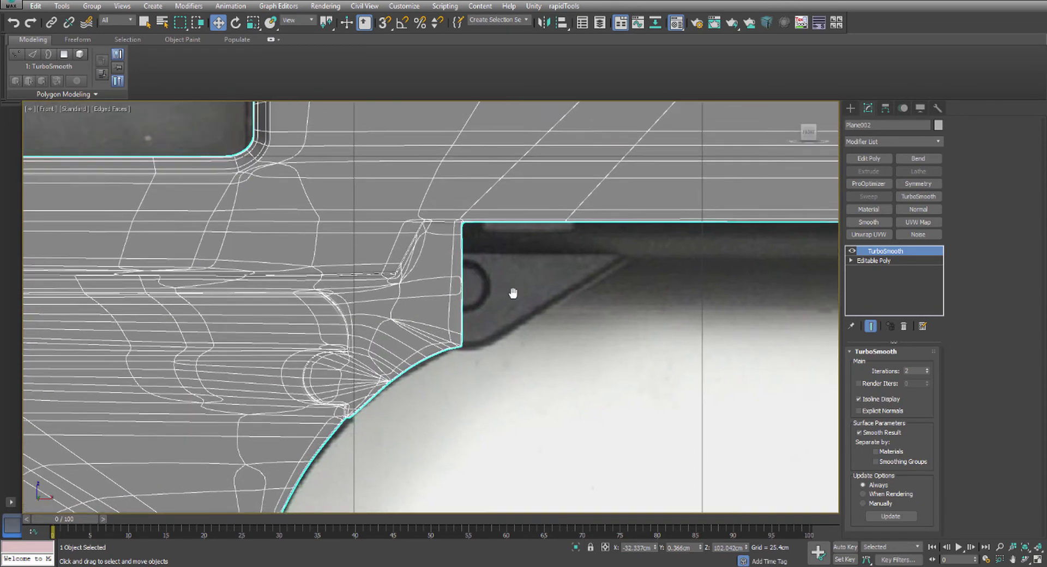
pyautogui.scroll(-4, 578, 275)
pyautogui.moveTo(626, 274); pyautogui.dragTo(392, 302, button='middle')
pyautogui.scroll(-1, 566, 215)
pyautogui.moveTo(369, 262); pyautogui.dragTo(640, 267, button='middle')
pyautogui.scroll(2, 457, 286)
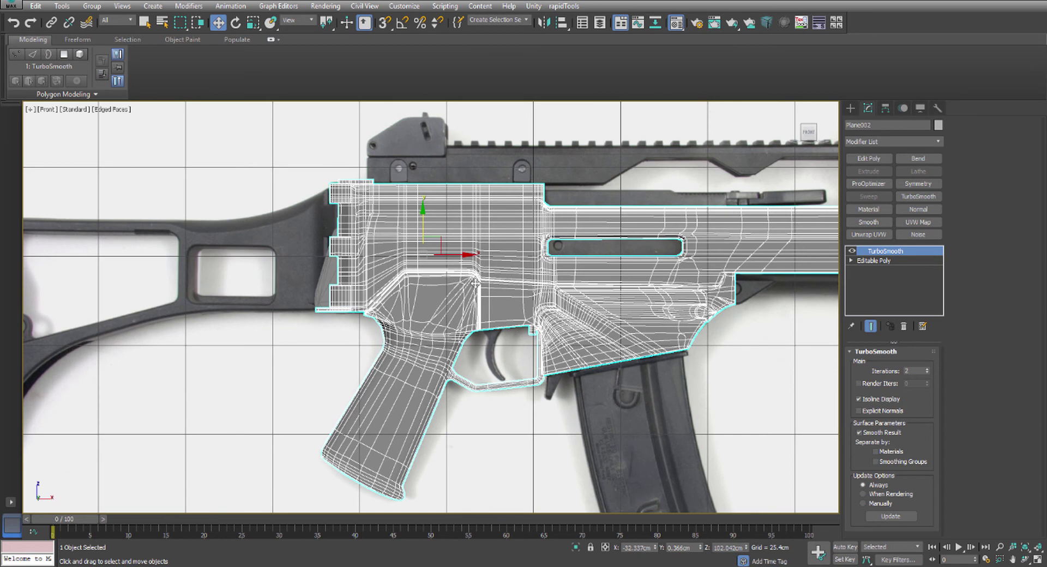
pyautogui.scroll(-4, 557, 288)
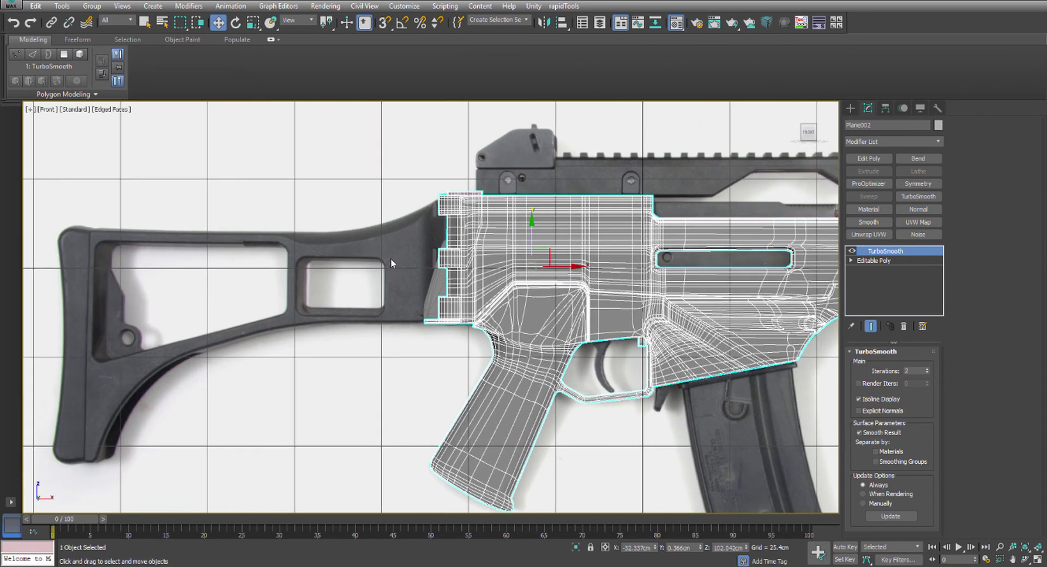
# Return to the perspective view, turn off edged faces, and inspect the smoothed receiver and trigger guard
pyautogui.hotkey('alt', 'w')
pyautogui.hotkey('alt', 'w')
pyautogui.click(129, 108)
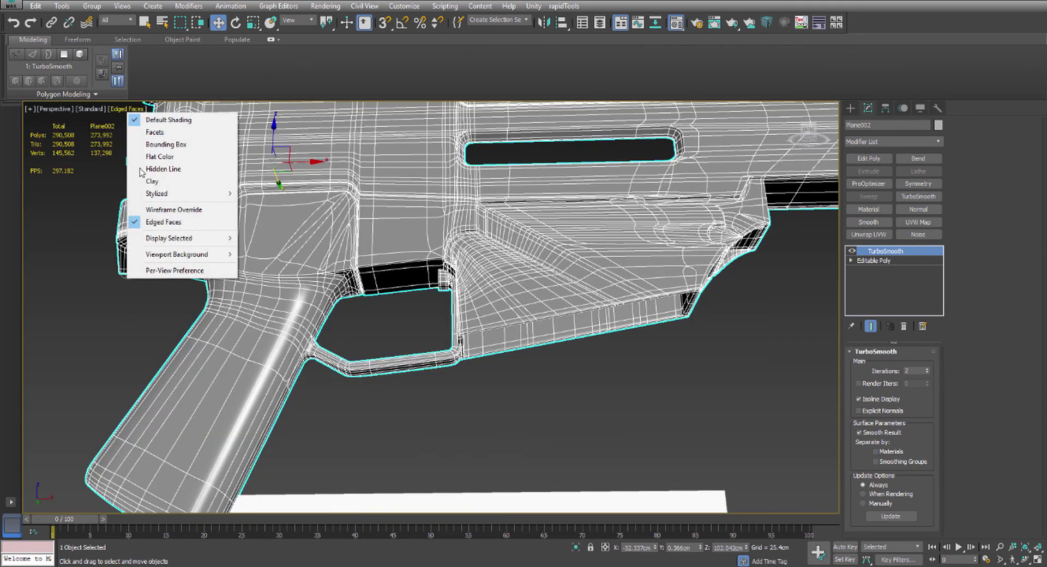
pyautogui.click(143, 211)
pyautogui.scroll(-5, 480, 360)
pyautogui.keyDown('alt'); pyautogui.moveTo(493, 334); pyautogui.dragTo(457, 371, button='middle'); pyautogui.keyUp('alt')
pyautogui.scroll(4, 471, 264)
pyautogui.keyDown('alt'); pyautogui.moveTo(471, 263); pyautogui.dragTo(444, 262, button='middle'); pyautogui.keyUp('alt')
# Review the remaining rifle parts in the front-view reference, and inspect the smoothed receiver and ejection slot in perspective
pyautogui.hotkey('alt', 'w')
pyautogui.hotkey('alt', 'w')
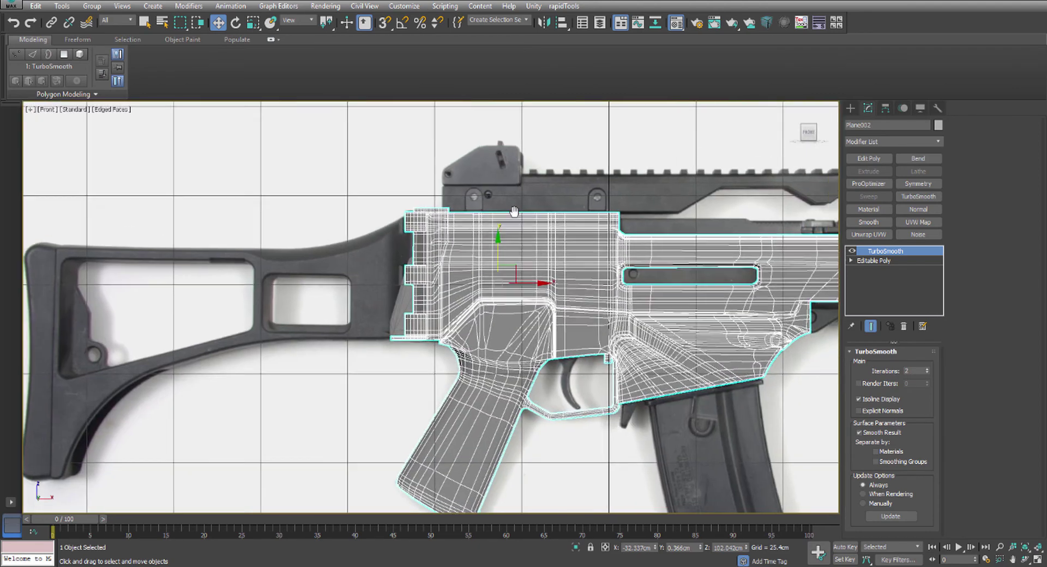
pyautogui.scroll(-5, 616, 207)
pyautogui.scroll(6, 613, 222)
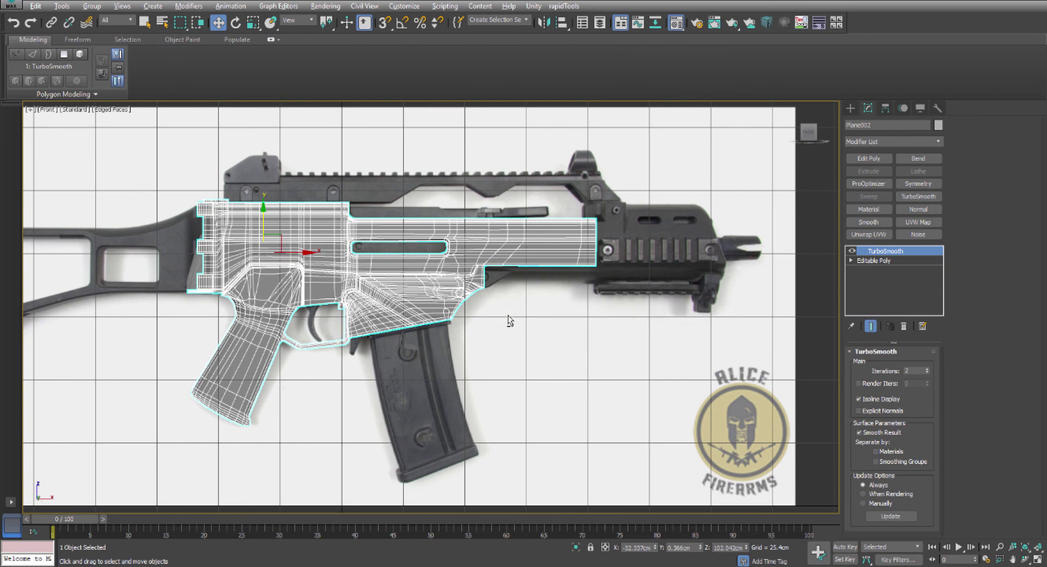
pyautogui.hotkey('alt', 'w')
pyautogui.middleClick(634, 348)
pyautogui.hotkey('alt', 'w')
pyautogui.moveTo(633, 348)
pyautogui.keyDown('alt'); pyautogui.mouseDown(button='middle')
pyautogui.moveTo(636, 371)
pyautogui.moveTo(650, 358)
pyautogui.mouseUp(button='middle'); pyautogui.keyUp('alt')
pyautogui.scroll(6, 595, 348)
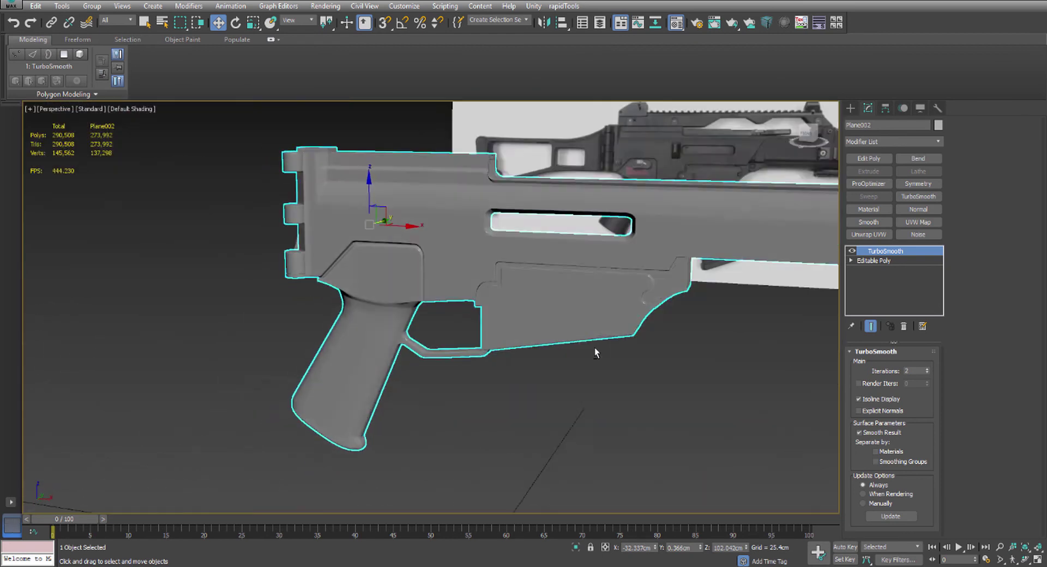
pyautogui.scroll(-8, 414, 208)
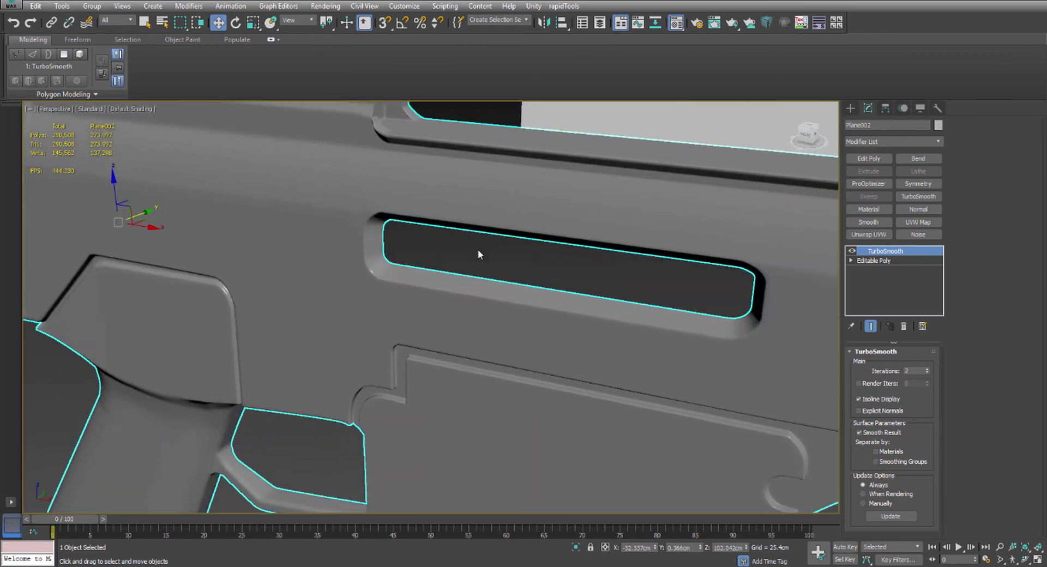